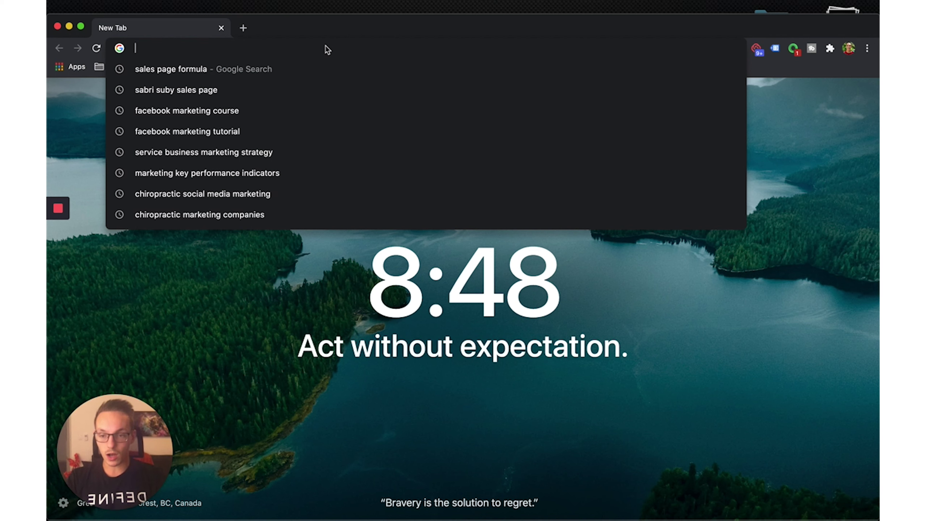
# Step: Open business.facebook.com in a new incognito window
pyautogui.write('business.facebook.com')
pyautogui.press('Return')
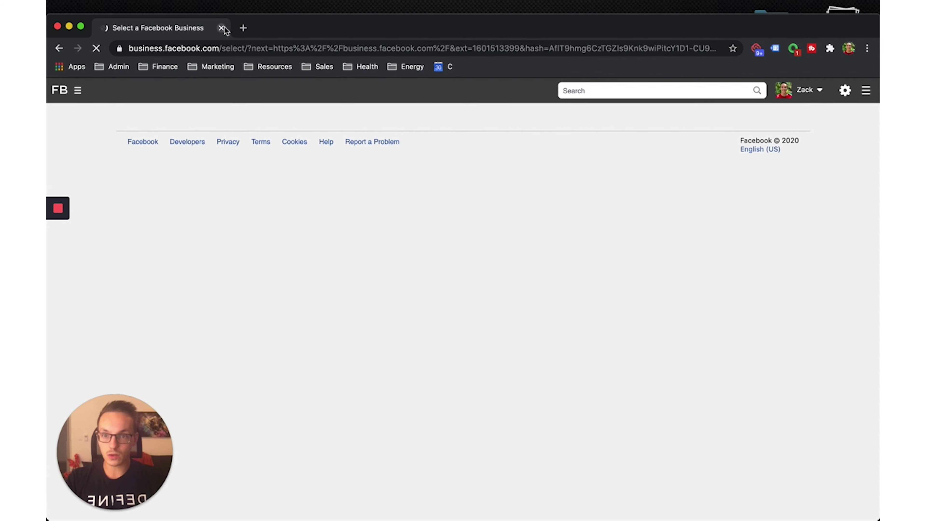
pyautogui.press('super+shift+n')
pyautogui.write('business')
pyautogui.press('Return')
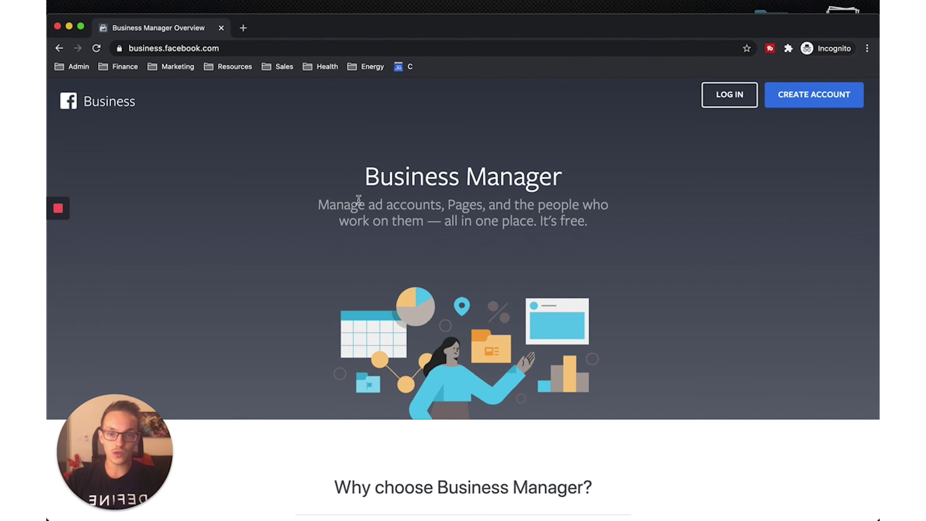
# Step: Log in to Business Manager with the saved account login and password, and enter the two-factor login code
pyautogui.moveTo(364, 177); pyautogui.dragTo(606, 223)
pyautogui.click(613, 237)
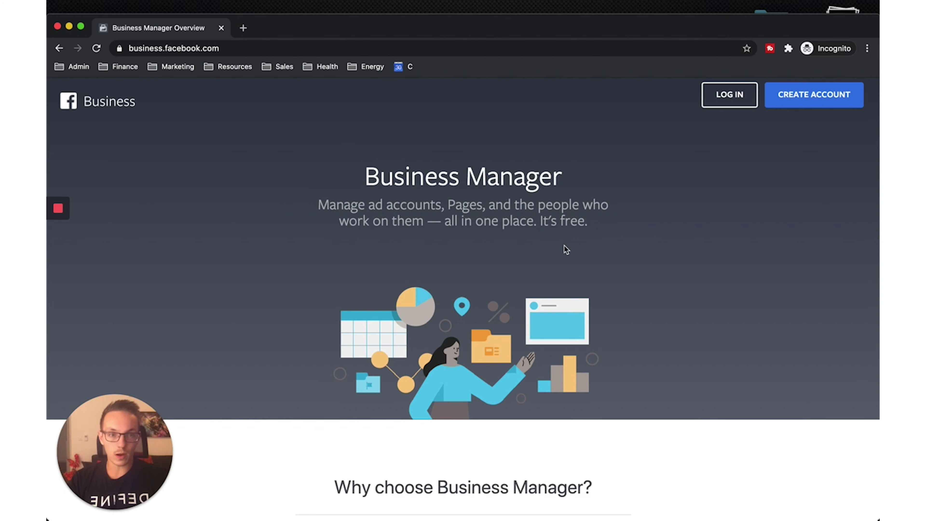
pyautogui.click(736, 105)
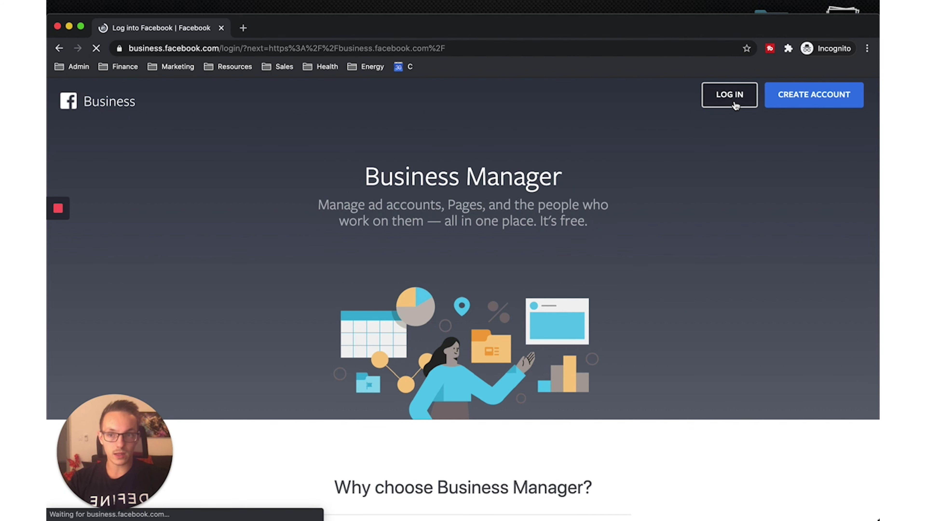
pyautogui.click(420, 284)
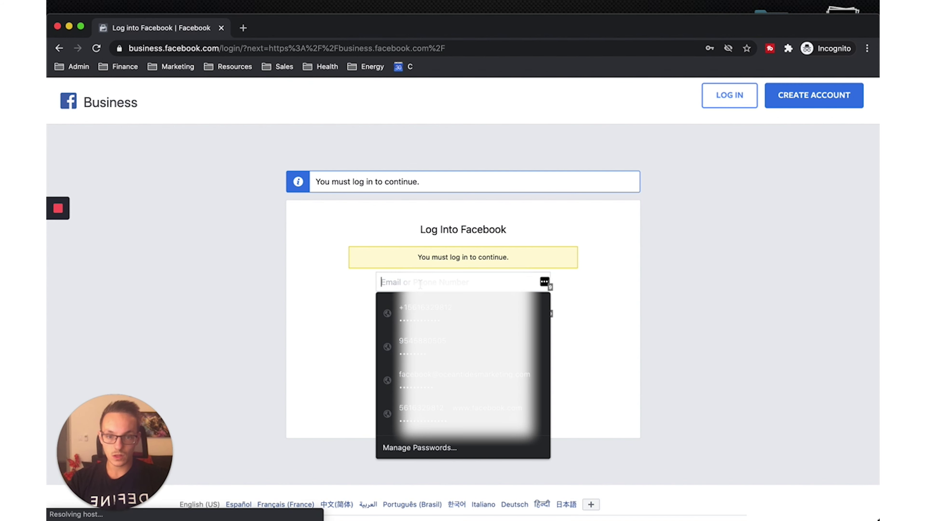
pyautogui.click(425, 313)
pyautogui.click(460, 339)
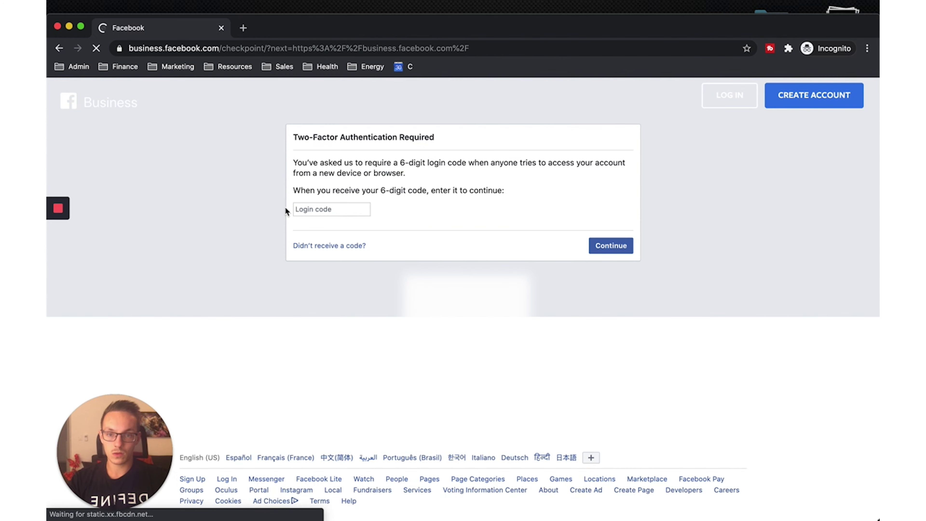
pyautogui.click(305, 214)
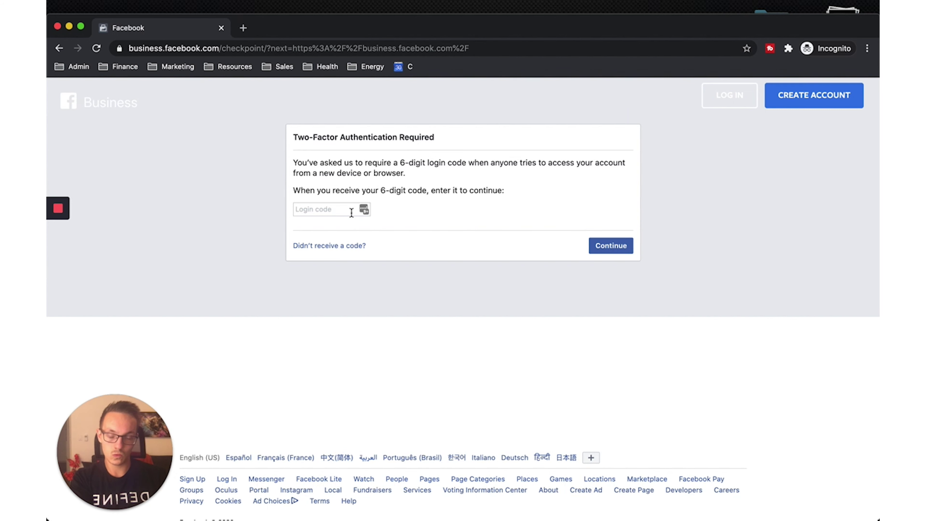
pyautogui.moveTo(47, 266)
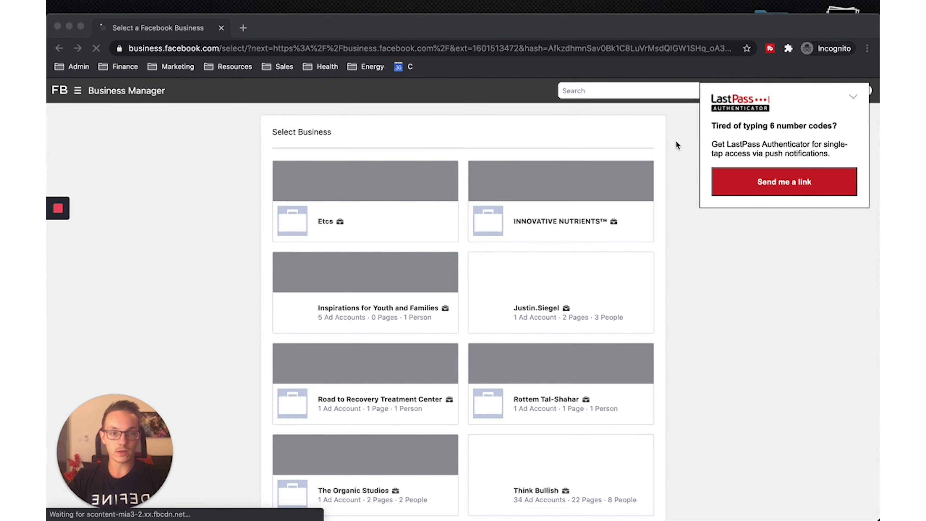
# Step: Dismiss the LastPass notification and open the business that holds the personal ad account from the business list
pyautogui.click(855, 97)
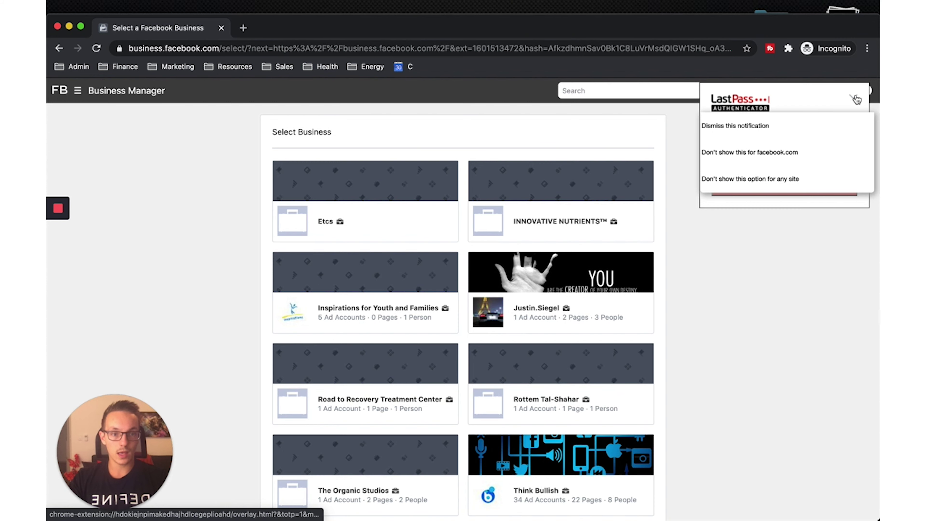
pyautogui.click(733, 127)
pyautogui.scroll(-3, 308, 391)
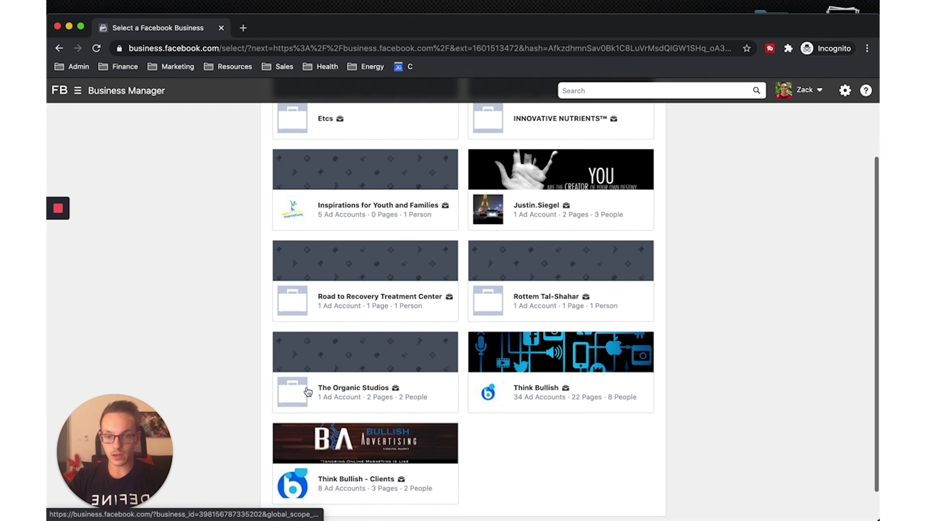
pyautogui.scroll(-2, 308, 392)
pyautogui.scroll(5, 308, 391)
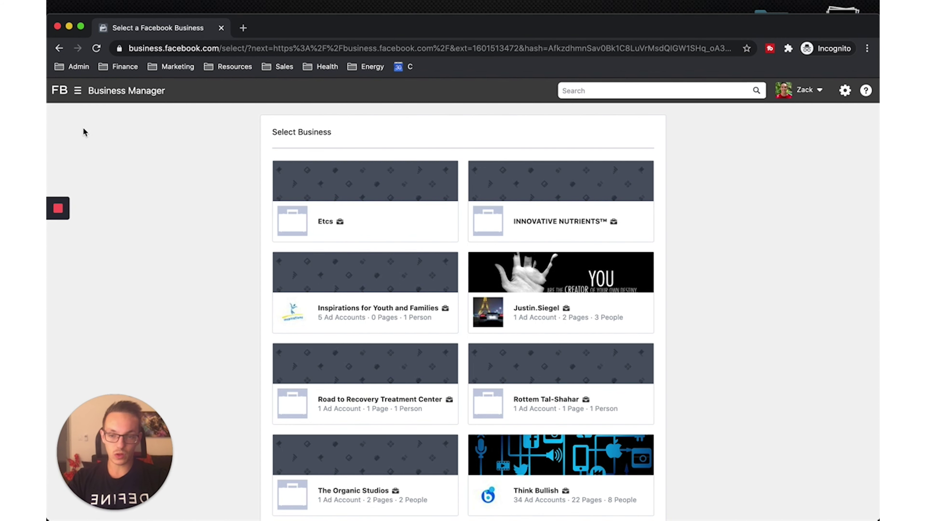
pyautogui.click(275, 323)
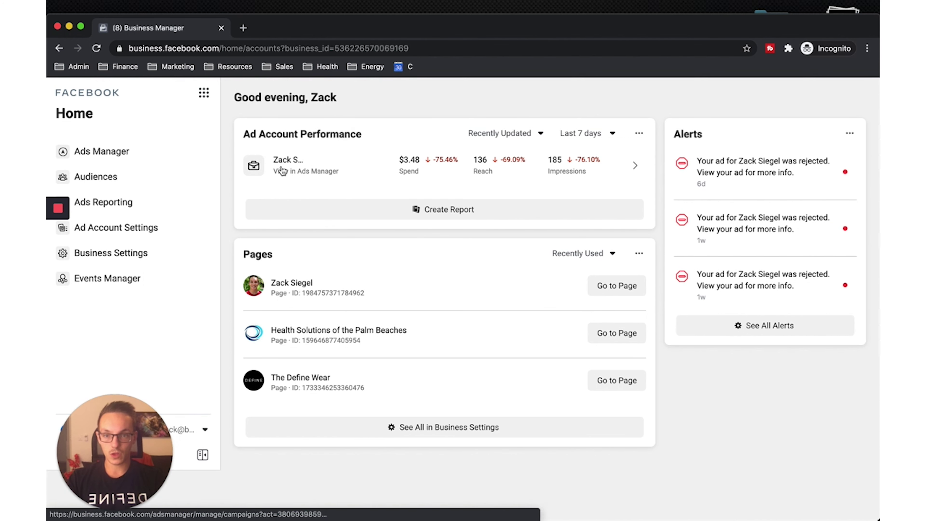
# Step: Open the personal ad account in Ads Manager and start a new campaign with the Lead generation objective
pyautogui.click(291, 173)
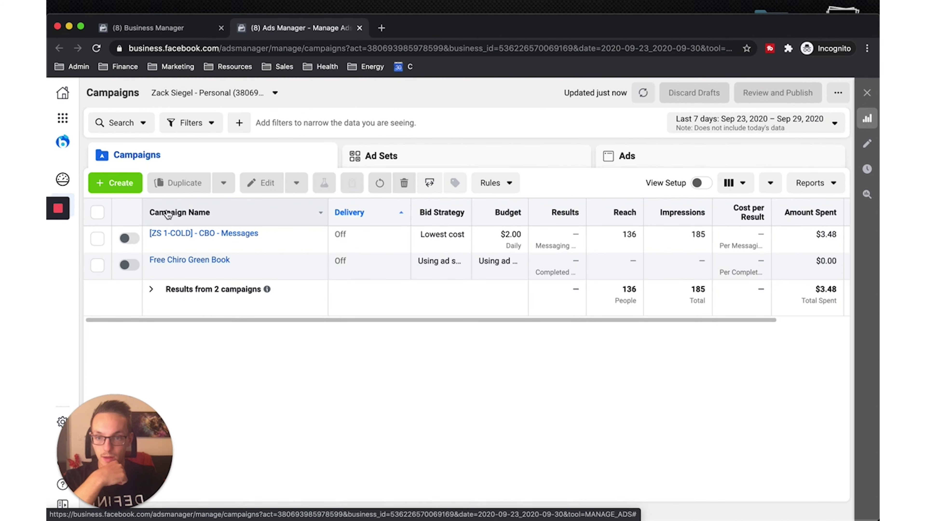
pyautogui.click(128, 186)
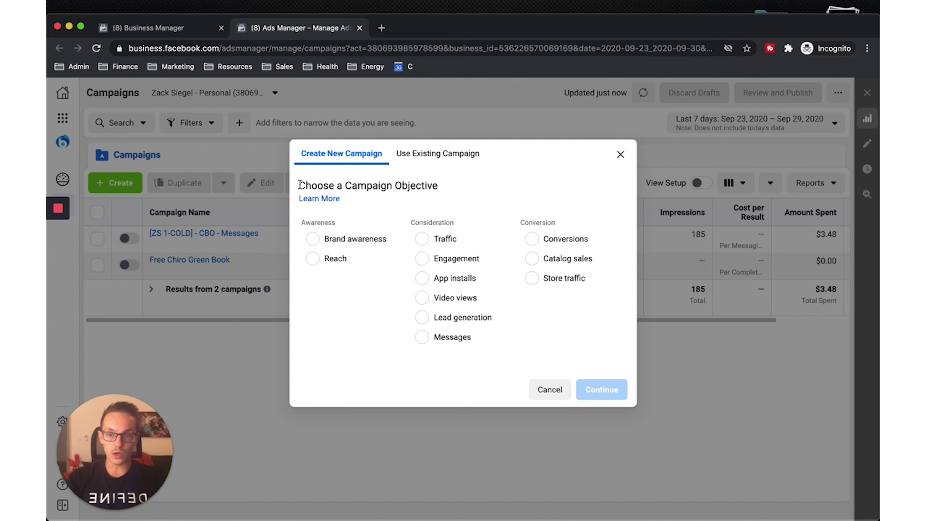
pyautogui.moveTo(299, 185); pyautogui.dragTo(553, 309)
pyautogui.click(552, 309)
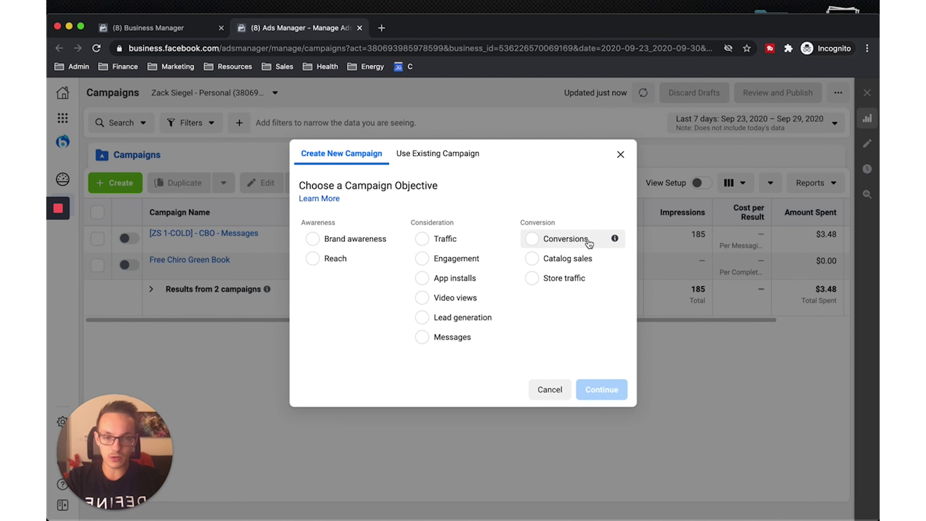
pyautogui.click(464, 323)
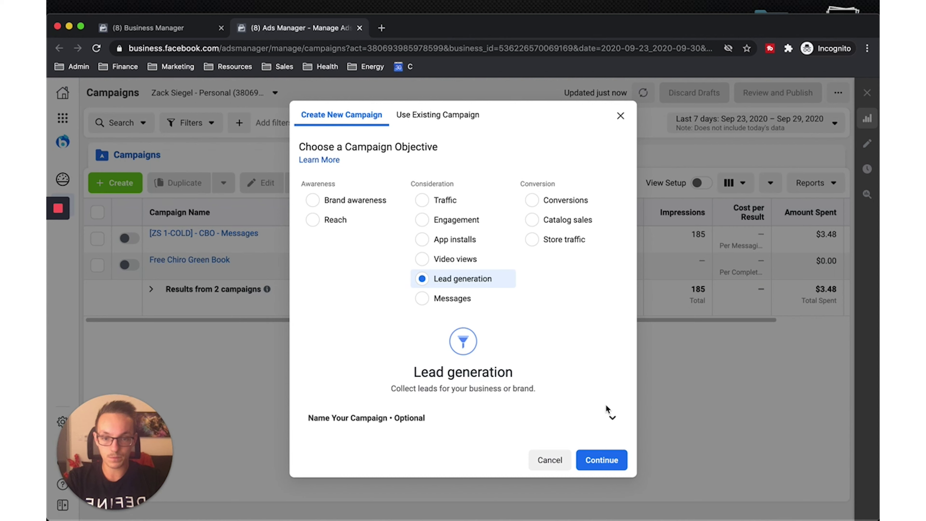
# Step: Name the new campaign "C1 - Cold - LG - CBO - Chiropractic" in the optional naming section
pyautogui.click(610, 415)
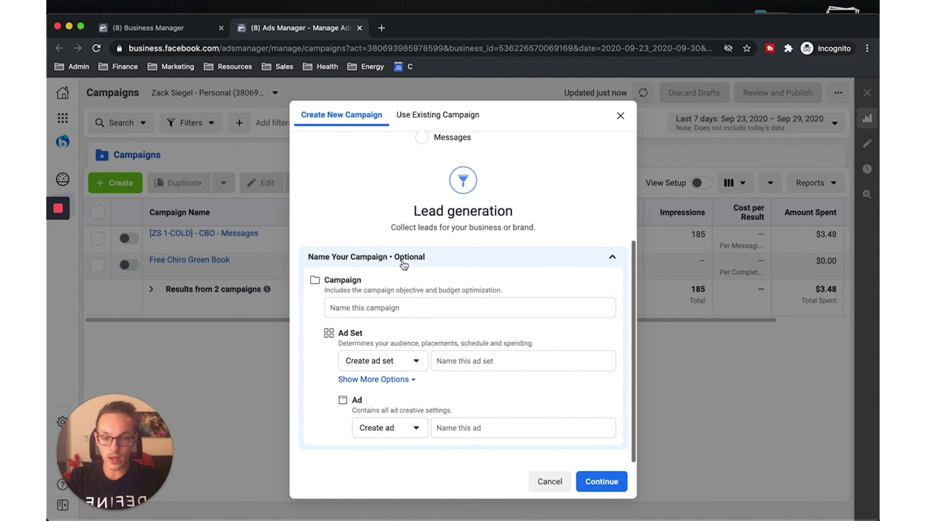
pyautogui.click(406, 310)
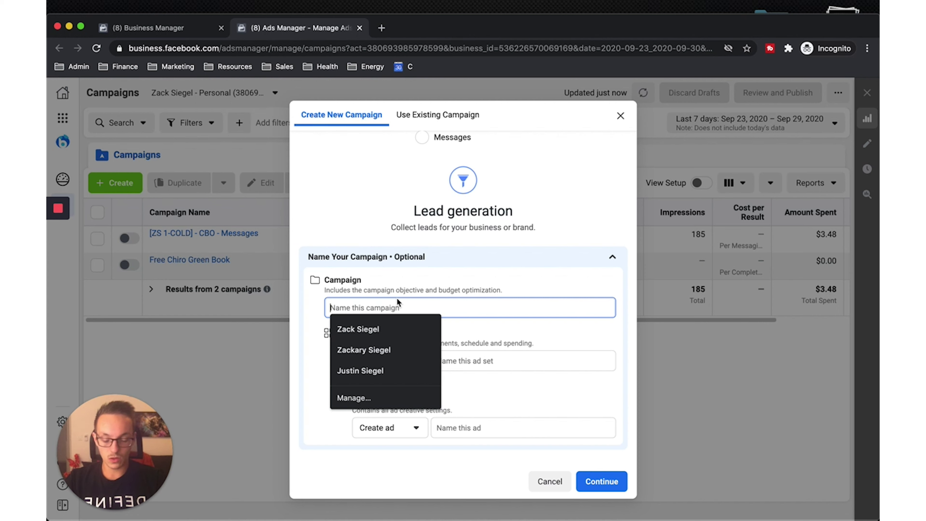
pyautogui.write('C1')
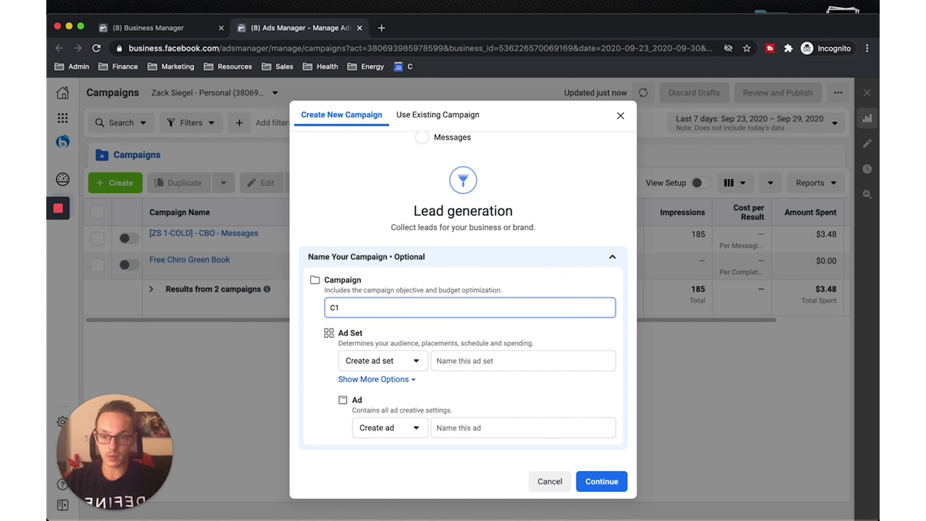
pyautogui.write(' -')
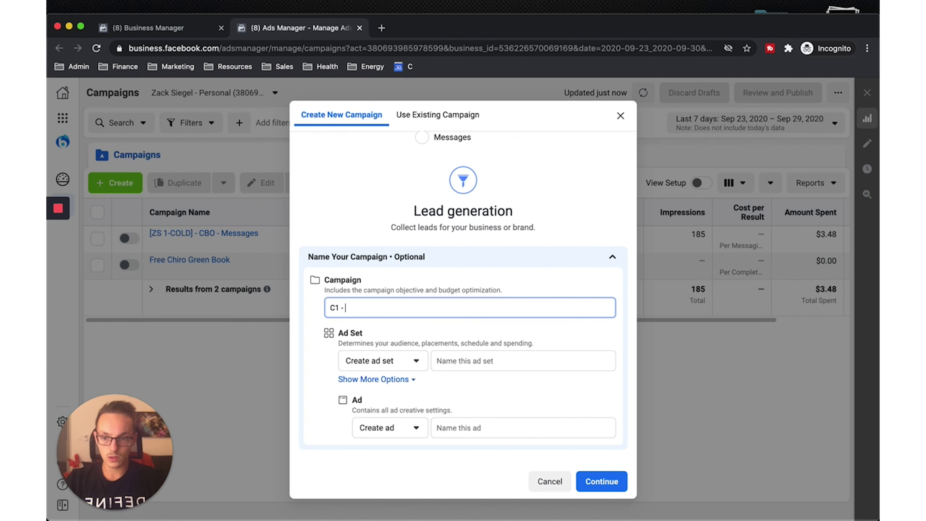
pyautogui.write(' Cold -')
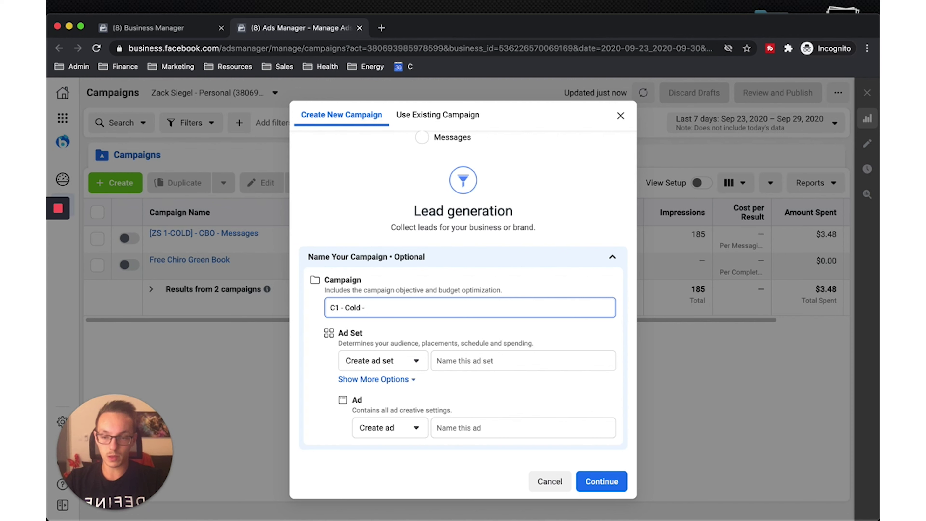
pyautogui.write(' L')
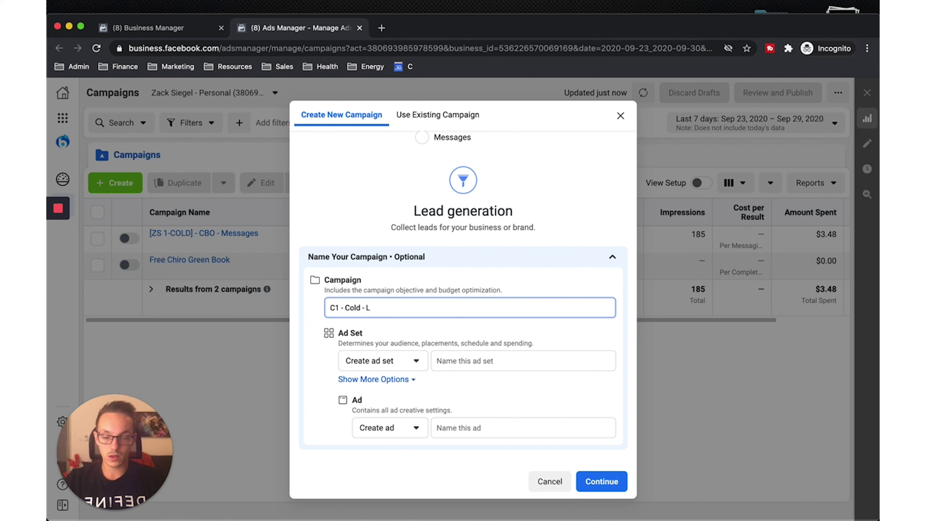
pyautogui.write('G')
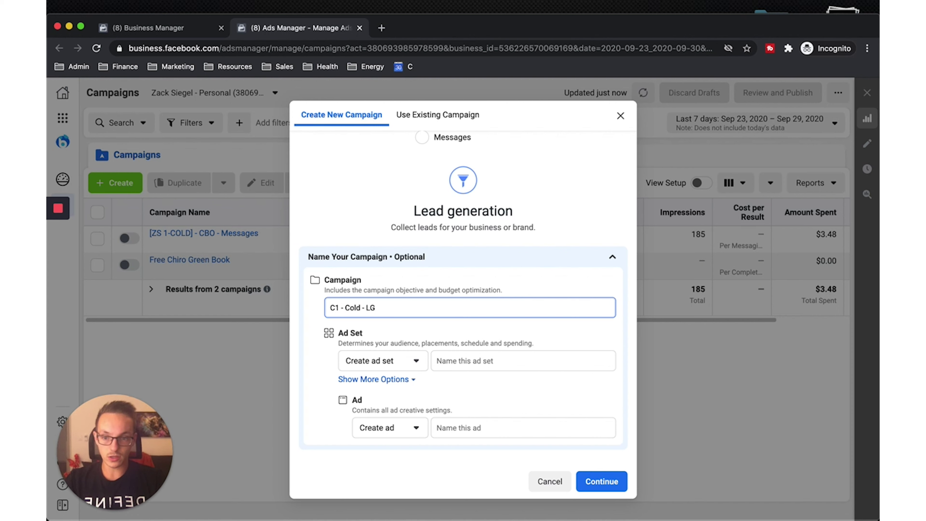
pyautogui.write(' - ')
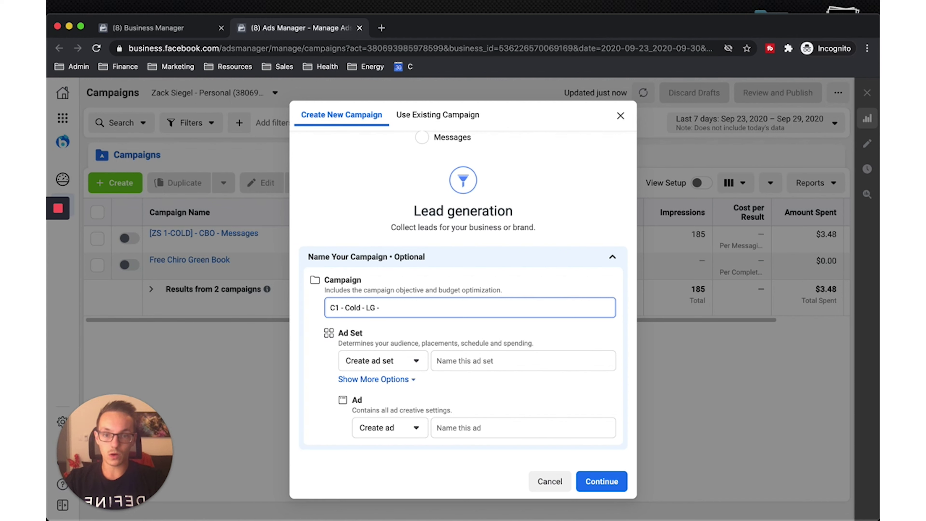
pyautogui.write('CBO')
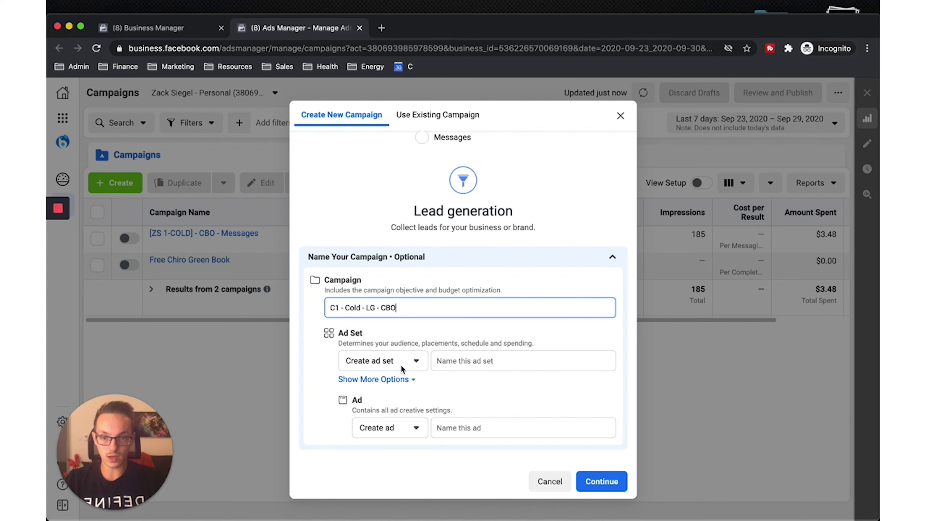
pyautogui.write('- Chiropractic')
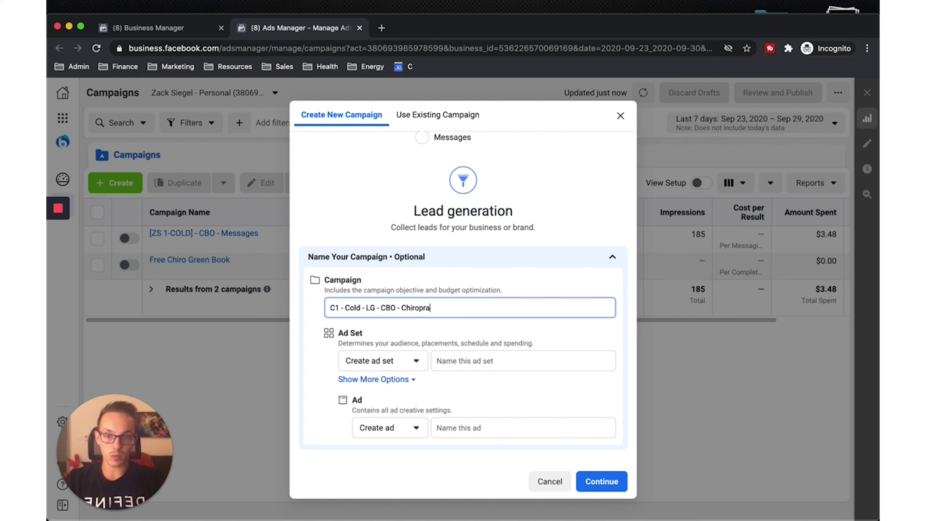
pyautogui.click(398, 365)
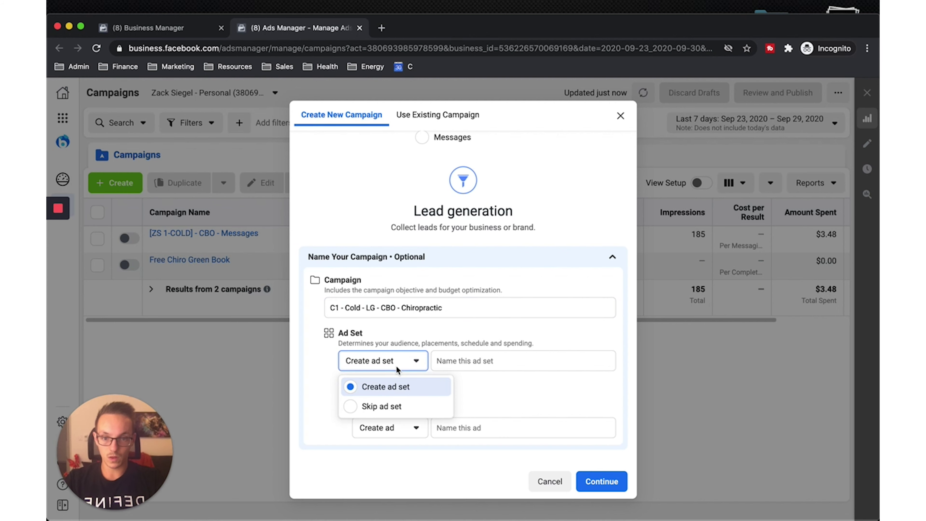
pyautogui.press('Escape')
pyautogui.click(484, 361)
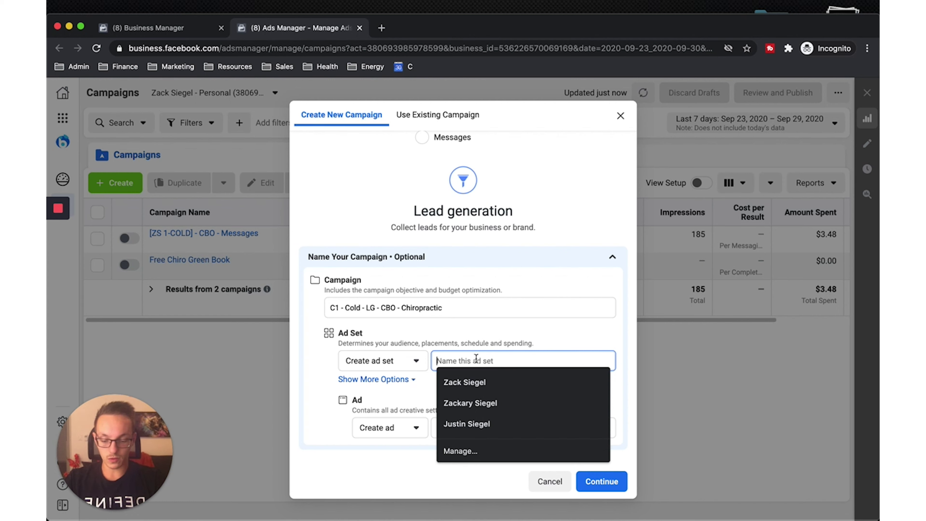
pyautogui.click(327, 408)
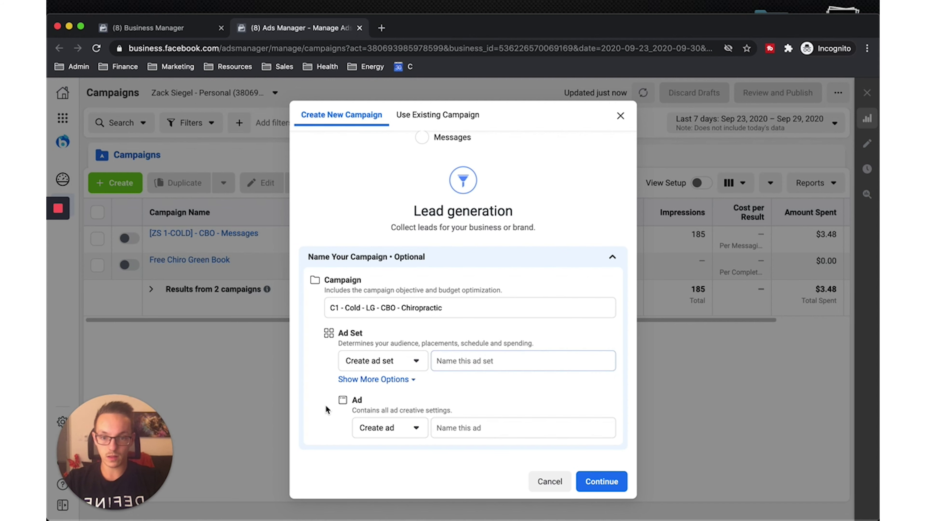
# Step: Name the ad "LF1_IMG1" and continue to the draft campaign's editing page
pyautogui.click(467, 428)
pyautogui.write('LP')
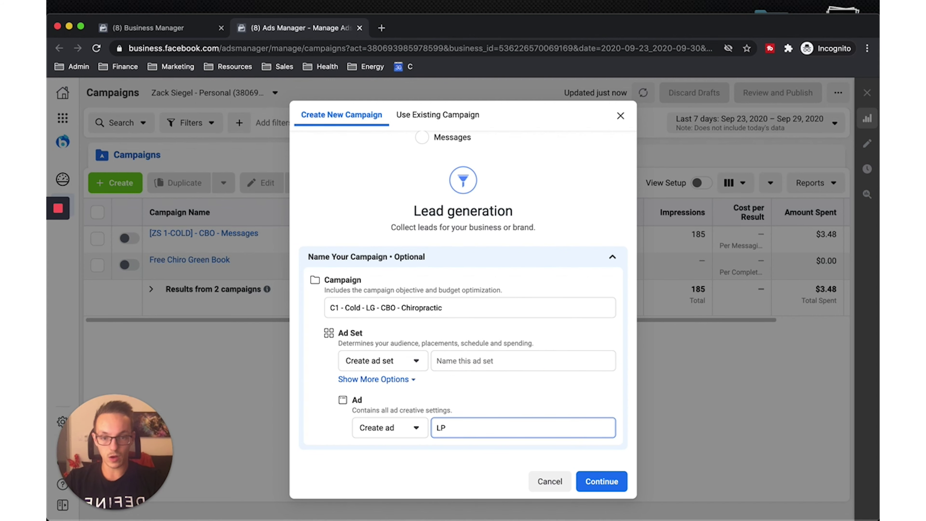
pyautogui.press('BackSpace')
pyautogui.write('F')
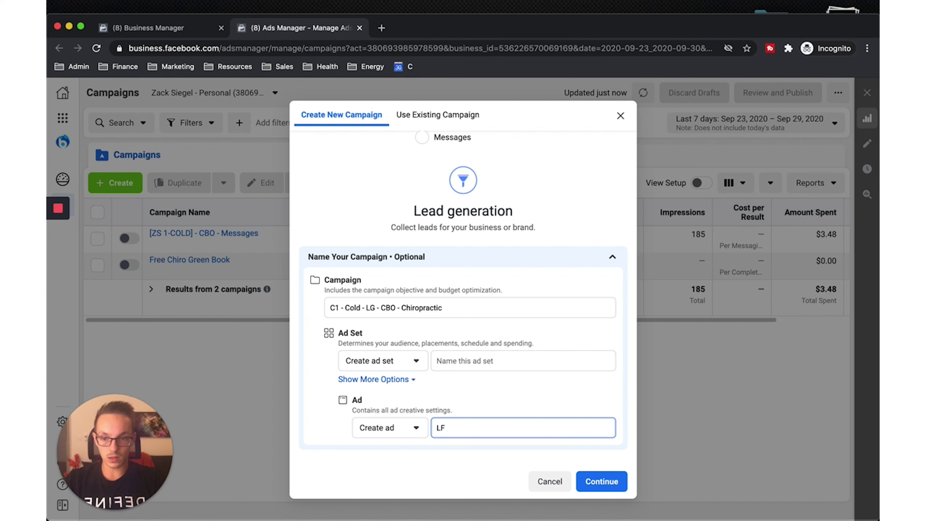
pyautogui.write('1')
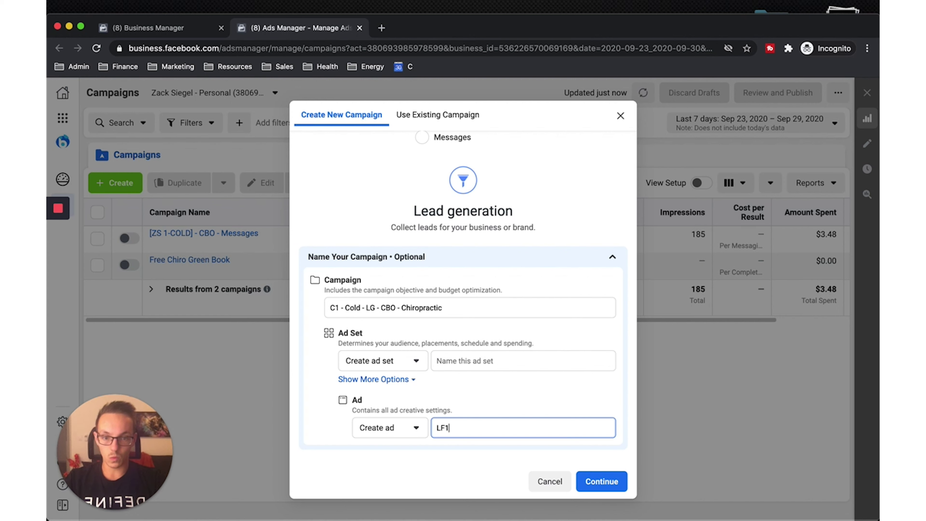
pyautogui.write('_')
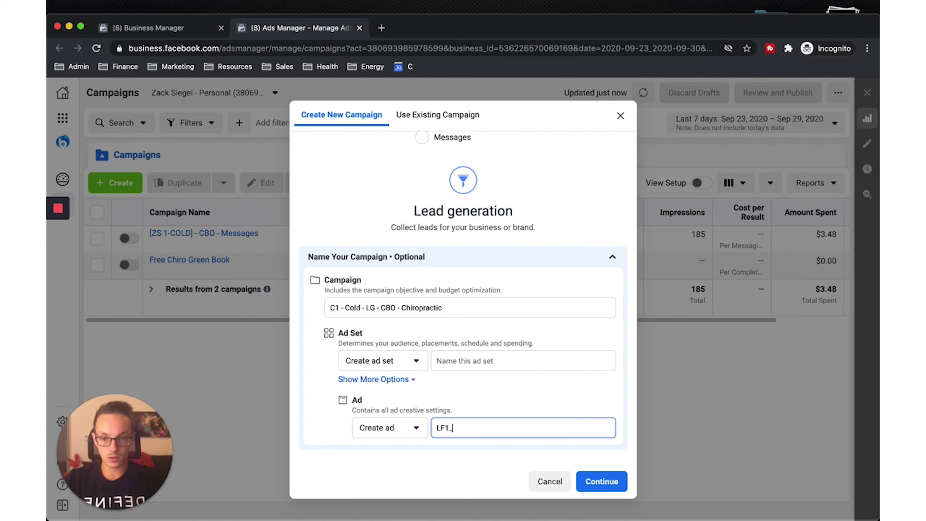
pyautogui.write('IMG1')
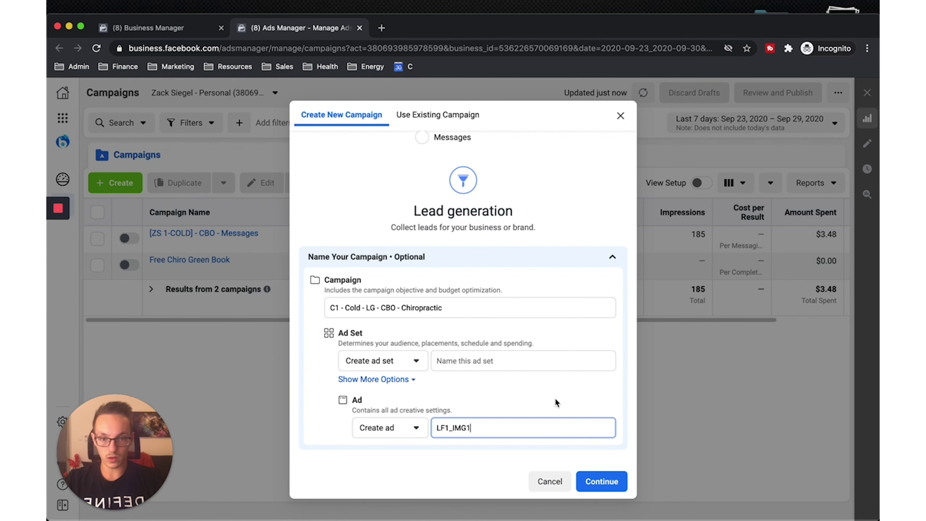
pyautogui.click(555, 398)
pyautogui.click(613, 476)
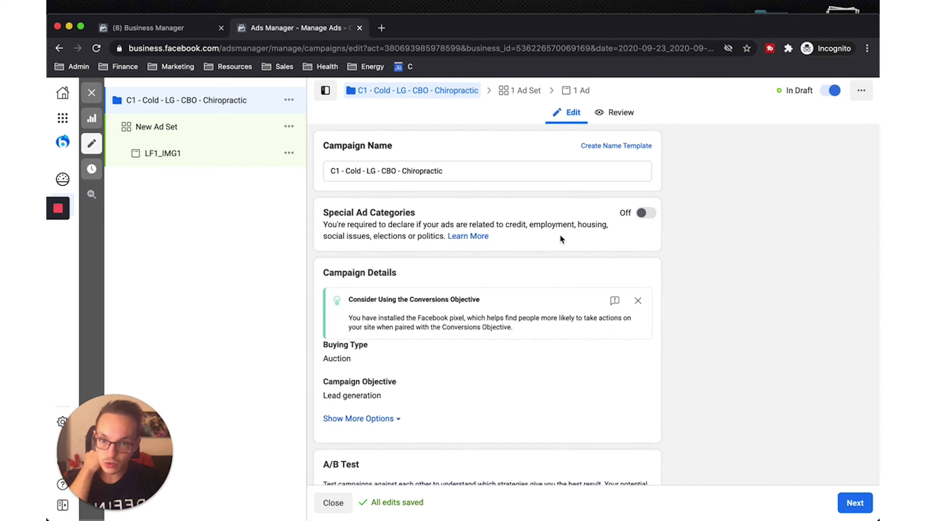
# Step: Dismiss the Conversions objective suggestion and show the additional options under Campaign Details
pyautogui.scroll(-1, 518, 272)
pyautogui.click(638, 291)
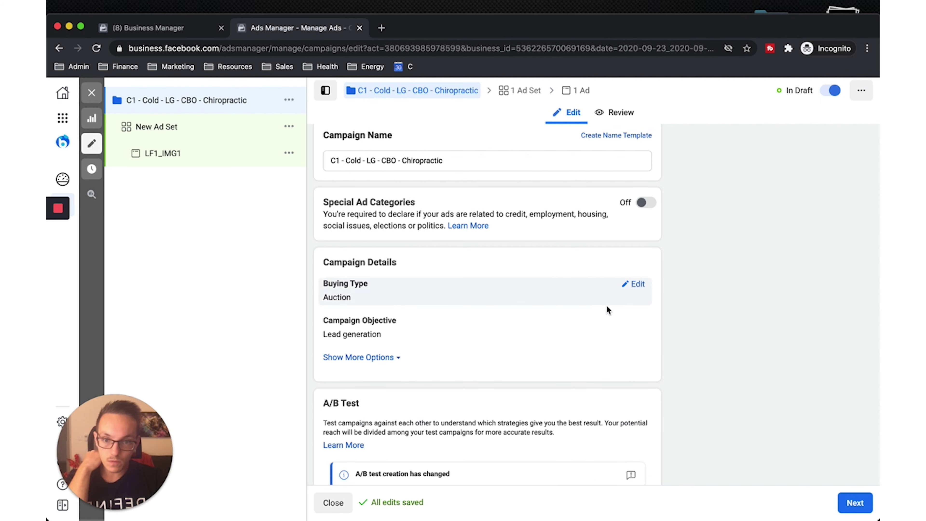
pyautogui.click(392, 358)
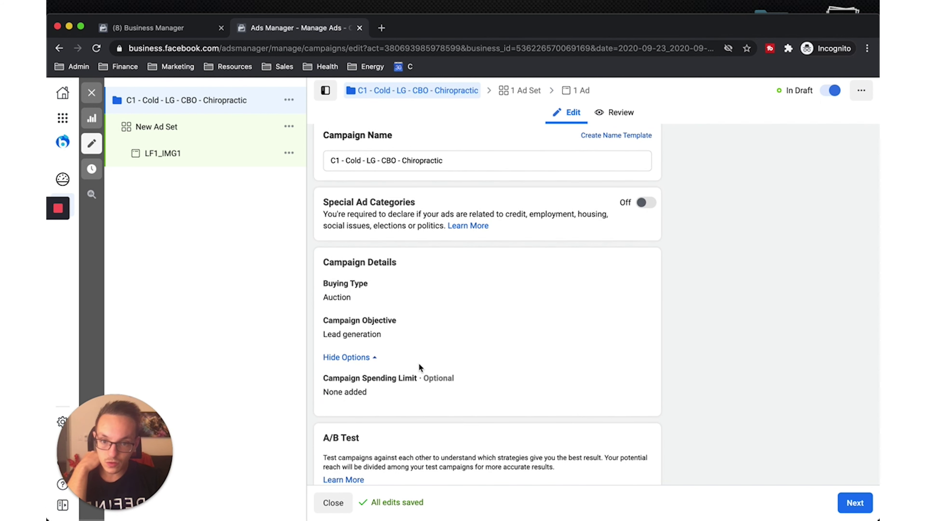
pyautogui.scroll(-4, 418, 363)
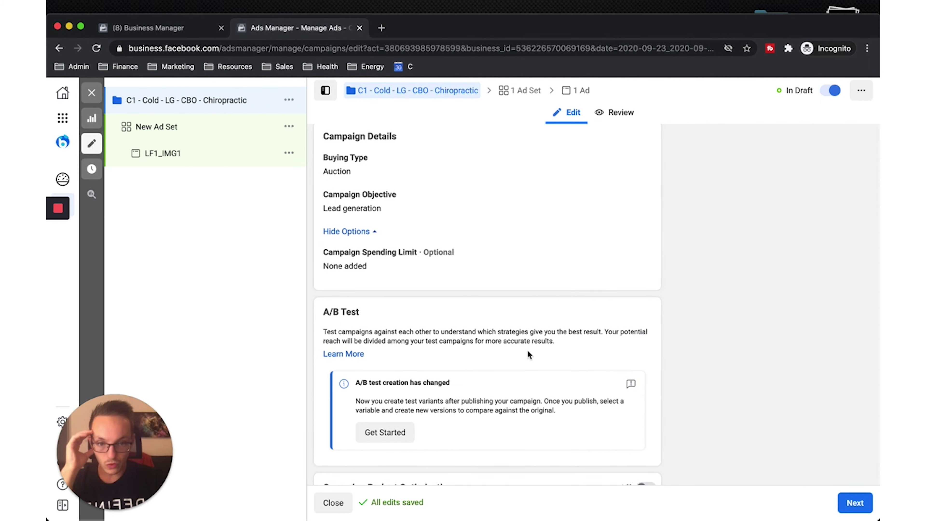
# Step: Turn on Campaign Budget Optimization for the campaign, keeping a daily budget of $20.00
pyautogui.scroll(-2, 528, 355)
pyautogui.click(648, 426)
pyautogui.scroll(-3, 492, 412)
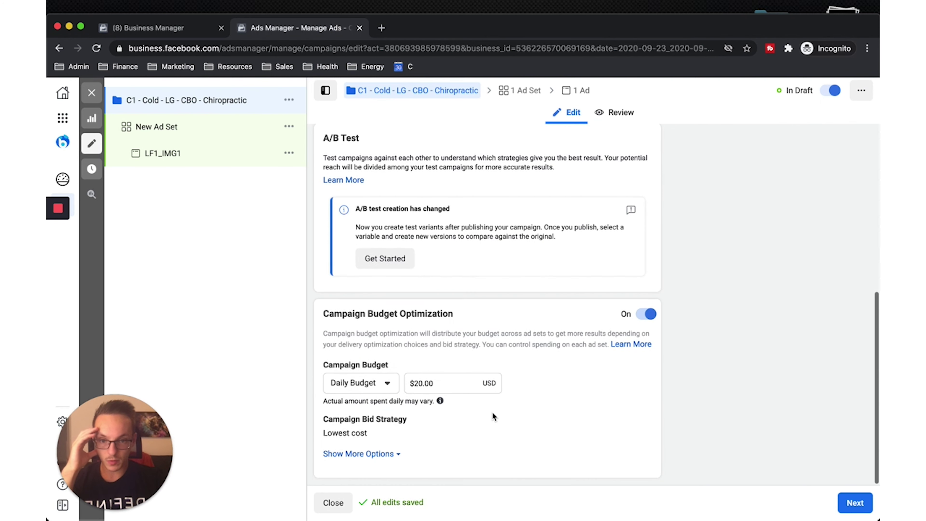
pyautogui.click(444, 385)
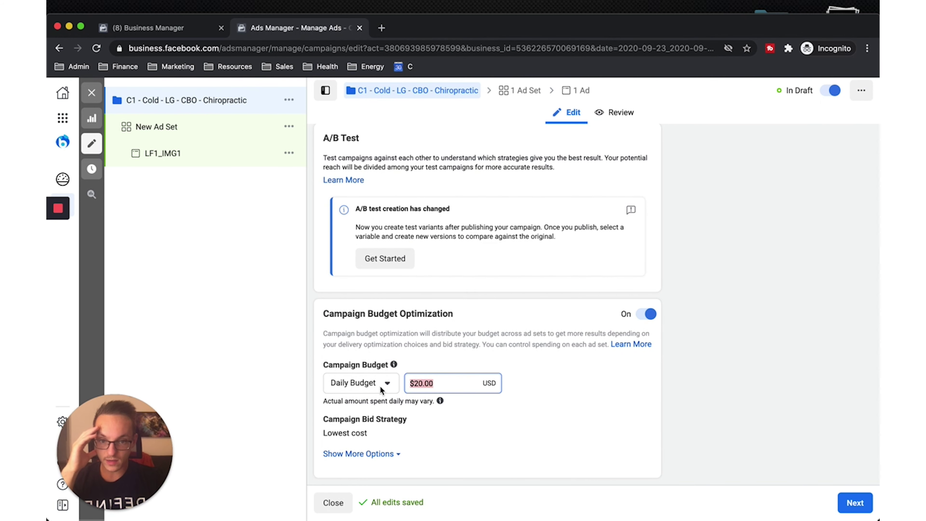
pyautogui.click(470, 352)
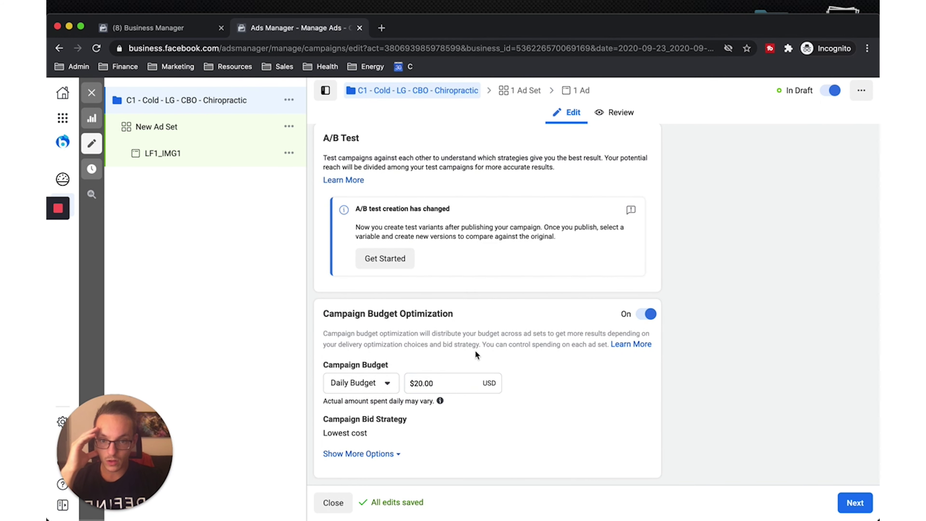
pyautogui.click(449, 383)
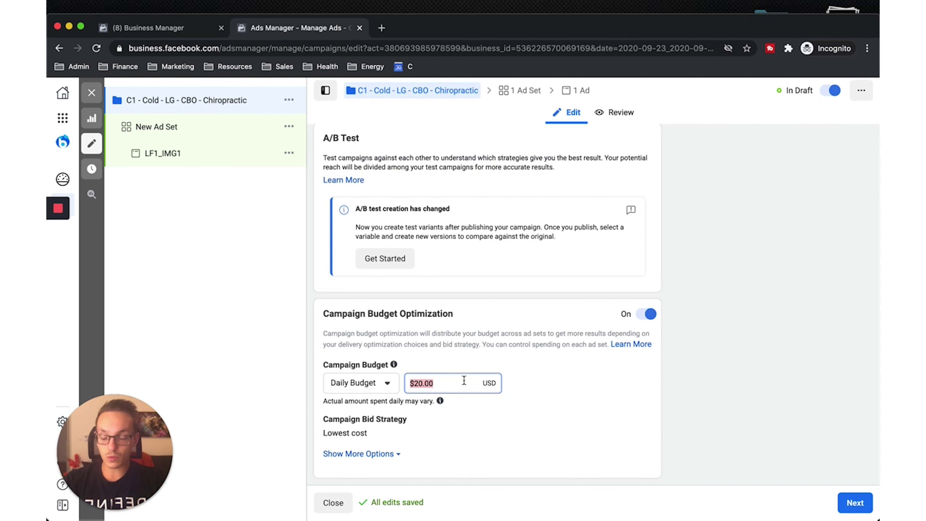
# Step: Show the additional campaign budget options and examine the ad scheduling setting and the available budget types
pyautogui.click(364, 454)
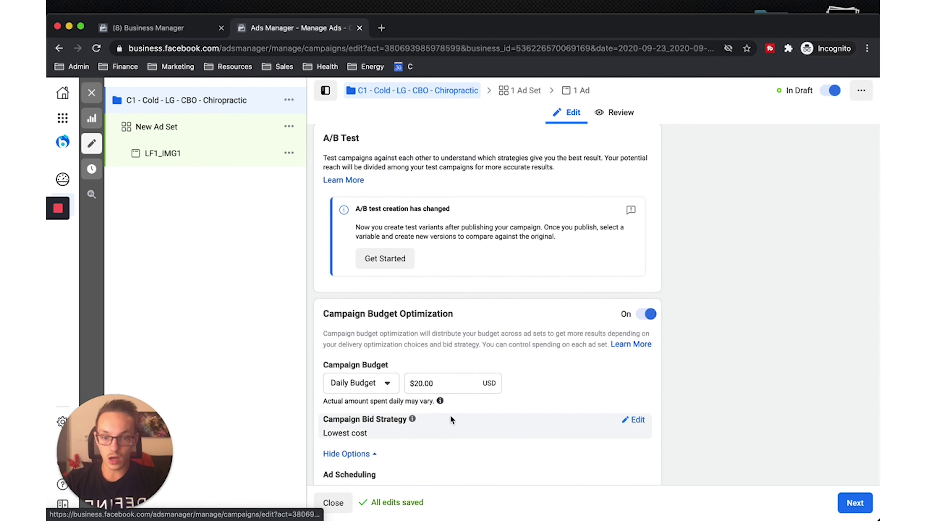
pyautogui.scroll(-2, 450, 416)
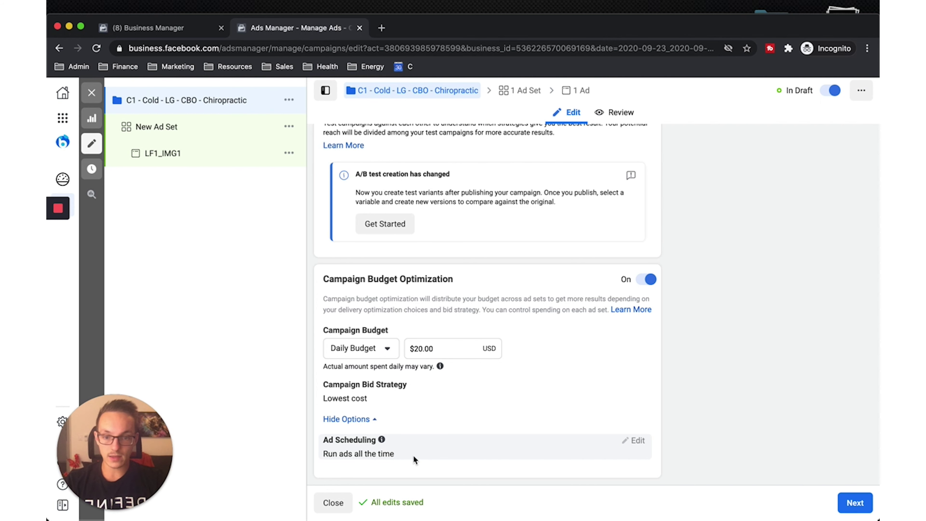
pyautogui.click(382, 349)
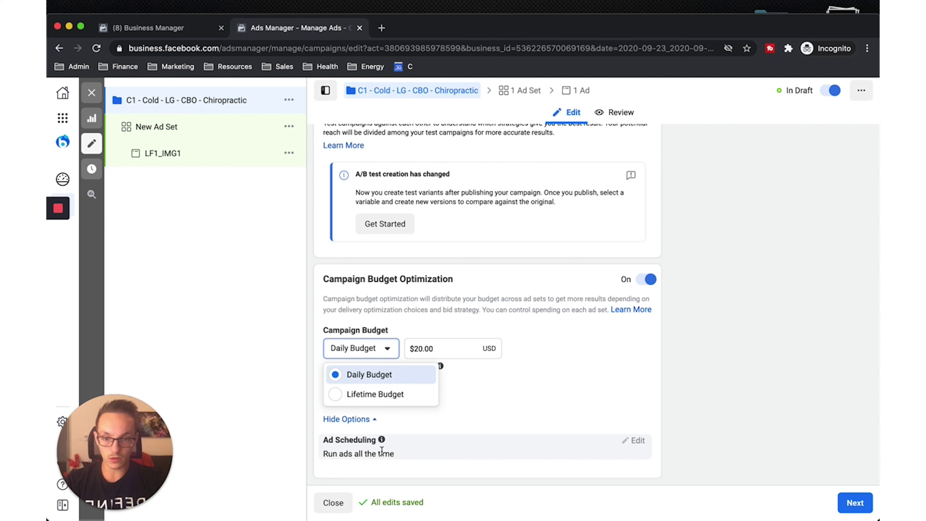
pyautogui.click(411, 447)
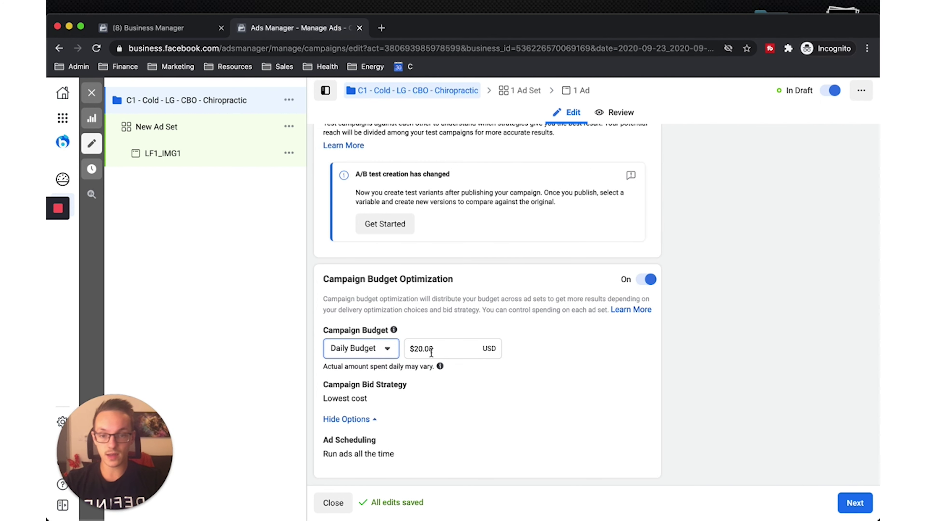
pyautogui.tripleClick(456, 350)
pyautogui.click(481, 315)
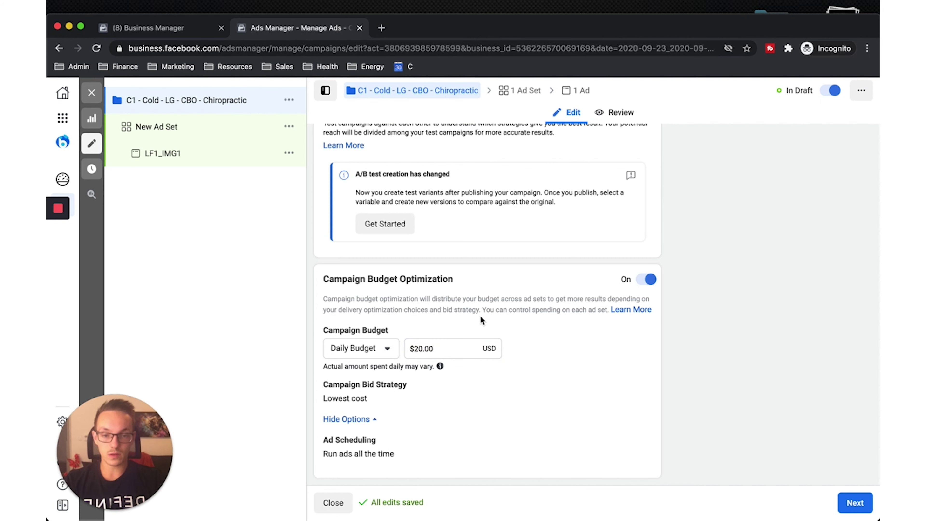
# Step: Continue to the ad set settings and choose Health Solutions of the Palm Beaches as the Facebook Page to promote
pyautogui.click(862, 500)
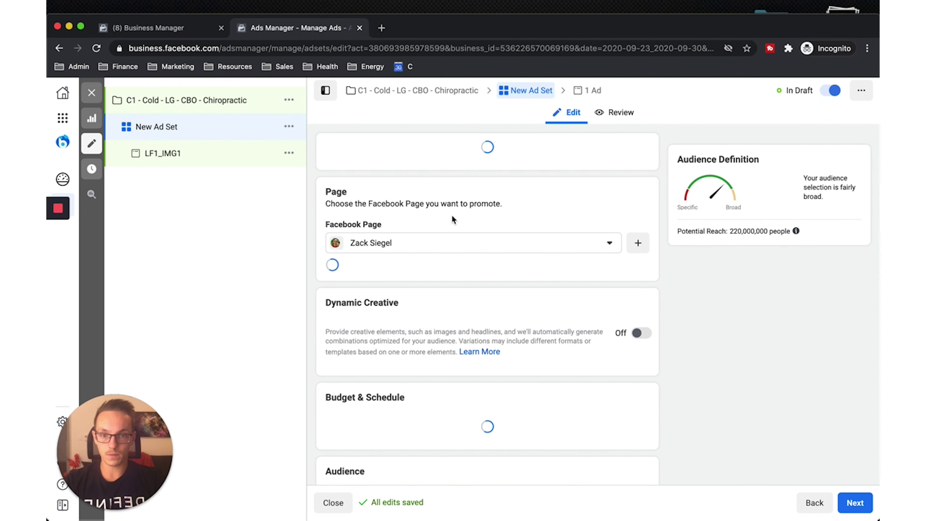
pyautogui.click(469, 263)
pyautogui.click(445, 359)
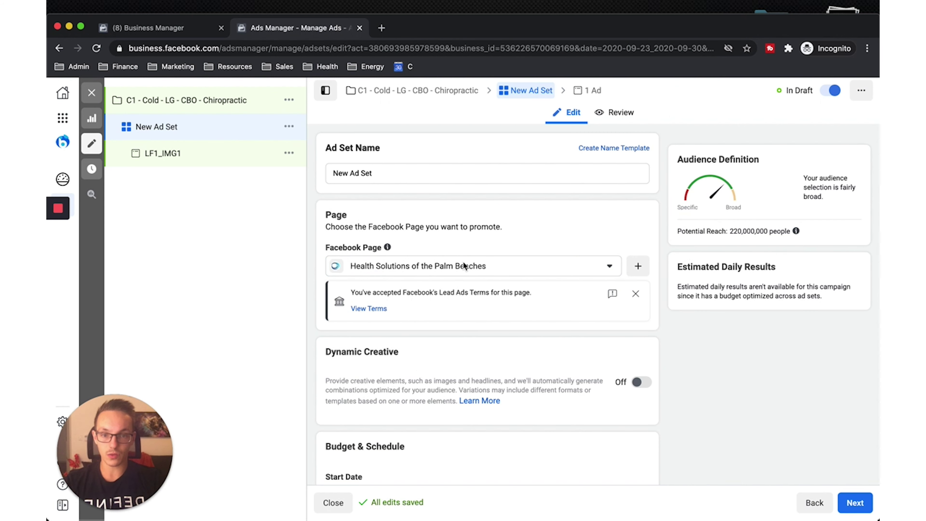
pyautogui.click(385, 172)
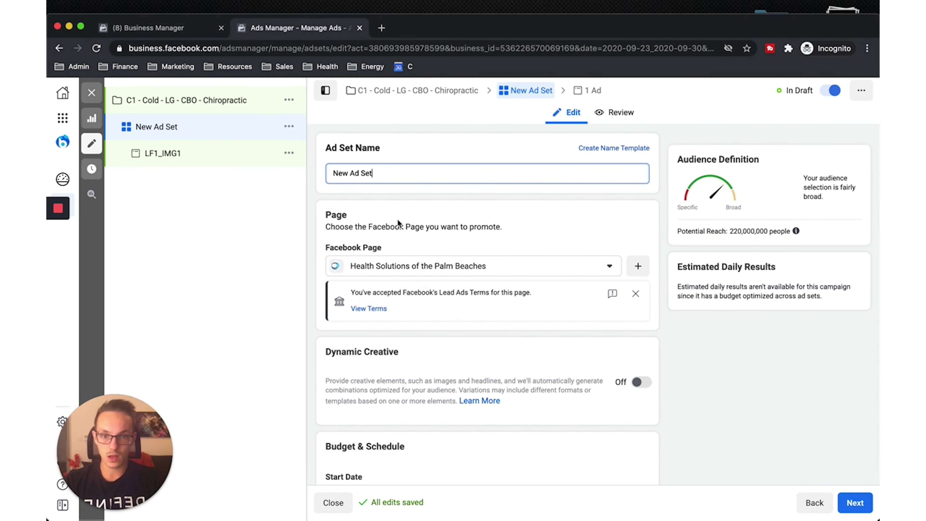
# Step: Enable Ad Set Spend Limits under Budget & Schedule and set the daily minimum to $5.00
pyautogui.scroll(-5, 401, 260)
pyautogui.scroll(-2, 548, 321)
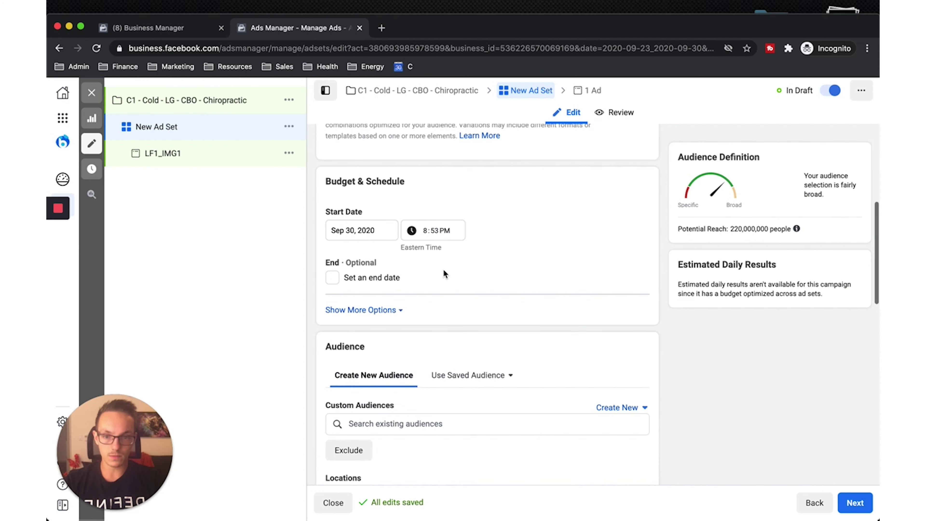
pyautogui.click(397, 312)
pyautogui.scroll(-1, 447, 309)
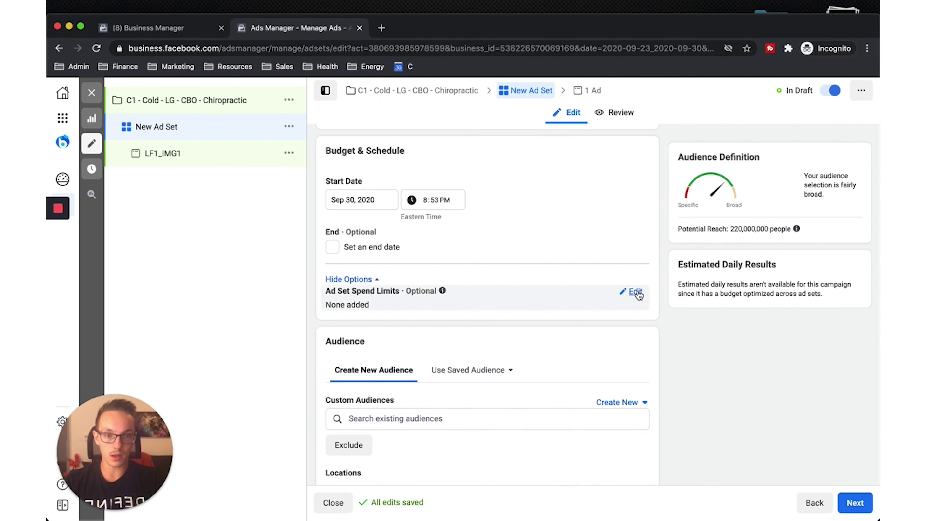
pyautogui.click(642, 294)
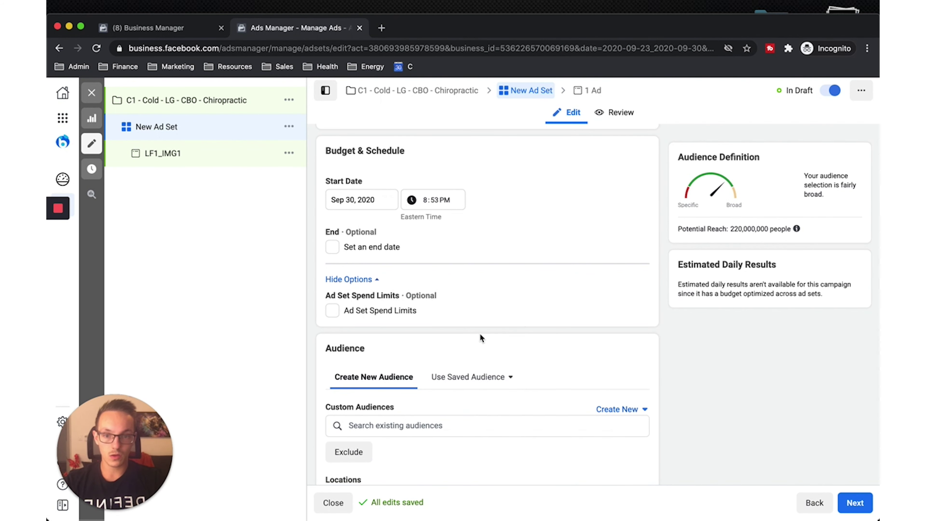
pyautogui.click(335, 312)
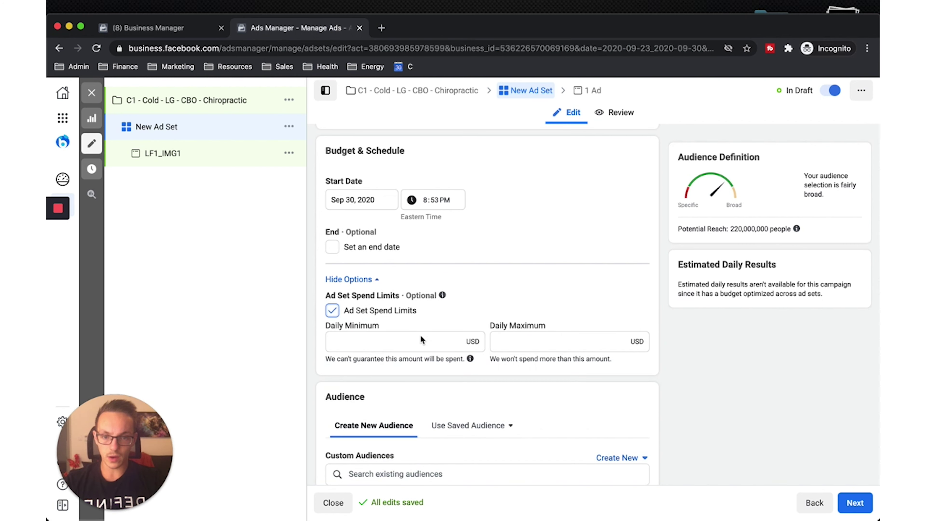
pyautogui.click(429, 339)
pyautogui.write('5')
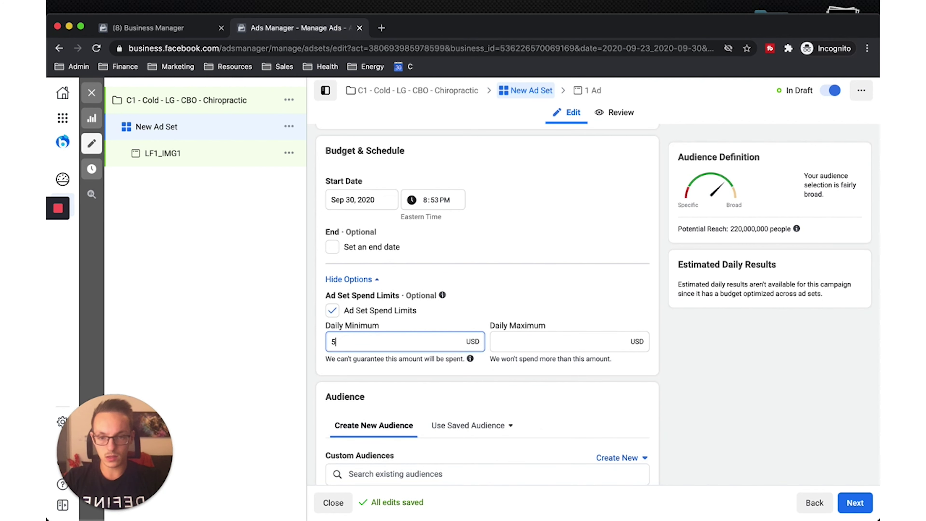
pyautogui.click(487, 280)
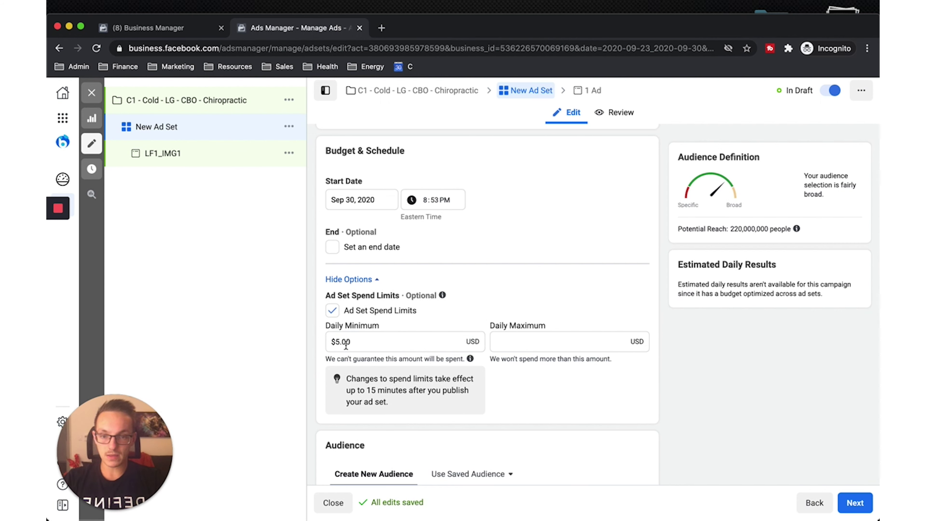
pyautogui.moveTo(365, 344); pyautogui.dragTo(320, 342)
pyautogui.click(489, 299)
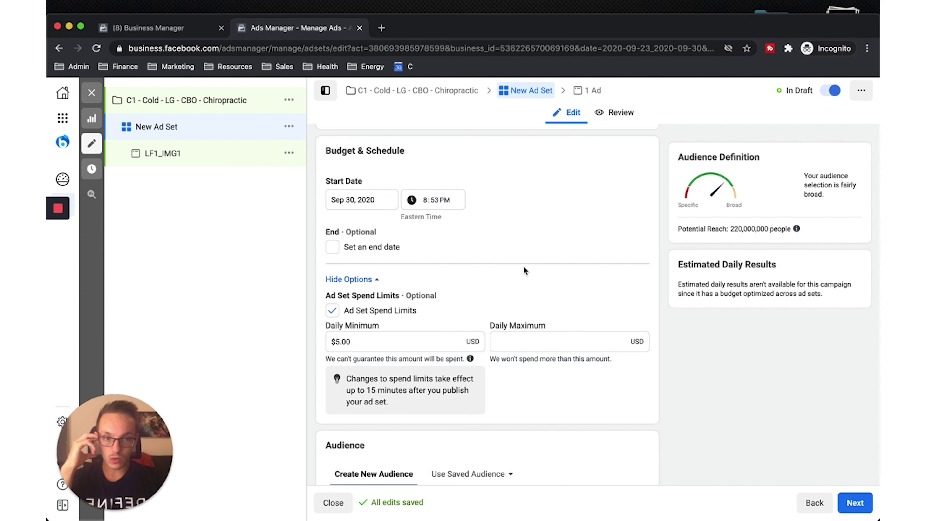
# Step: Review the ad set's audience, placements, and optimization and delivery settings, including the additional delivery options
pyautogui.scroll(1, 524, 267)
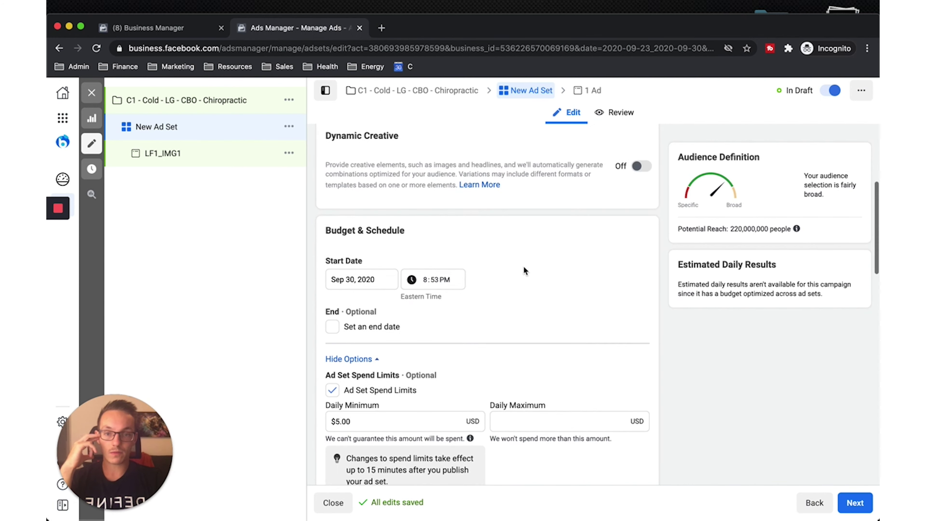
pyautogui.scroll(-5, 524, 267)
pyautogui.scroll(3, 430, 230)
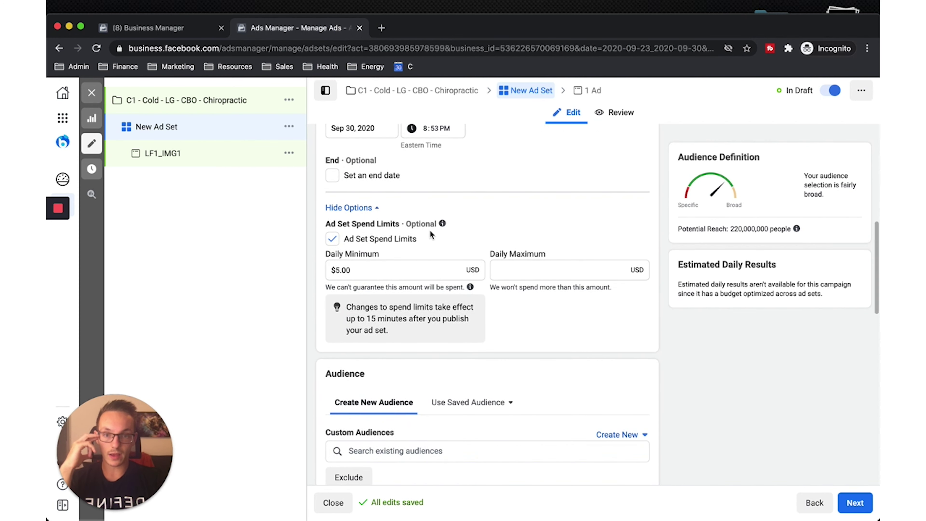
pyautogui.scroll(-10, 430, 230)
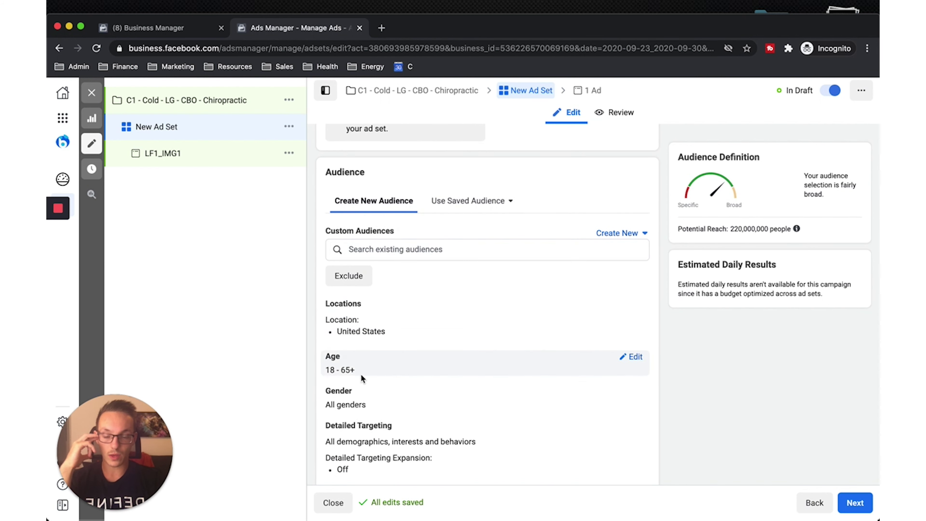
pyautogui.scroll(-6, 361, 374)
pyautogui.scroll(-2, 364, 394)
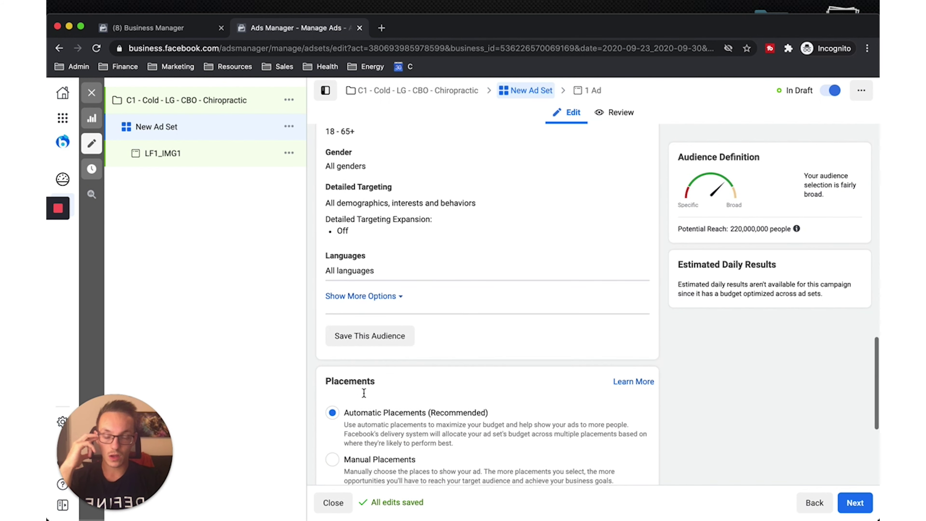
pyautogui.scroll(-2, 392, 379)
pyautogui.scroll(-3, 392, 380)
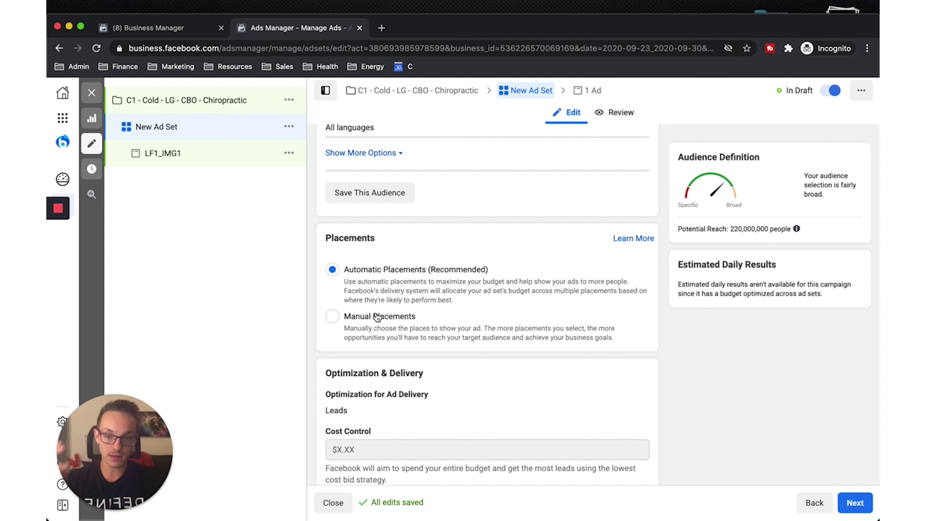
pyautogui.scroll(-2, 378, 317)
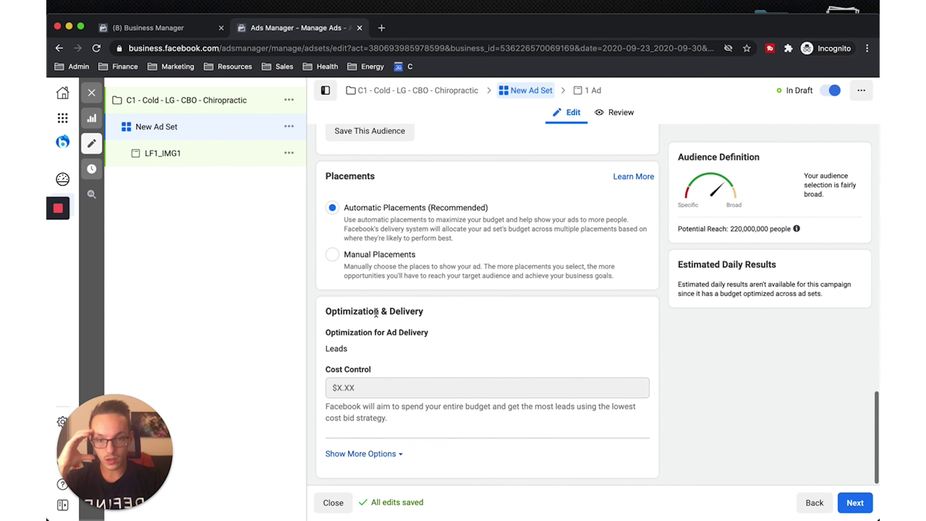
pyautogui.click(381, 455)
pyautogui.scroll(-1, 380, 401)
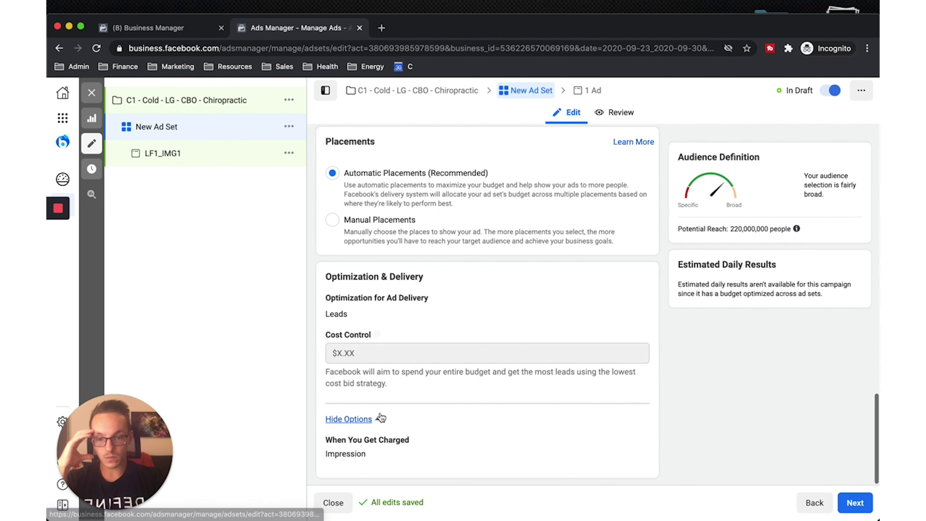
# Step: Return to the ad set's Audience section and open the Locations setting for editing
pyautogui.scroll(10, 389, 322)
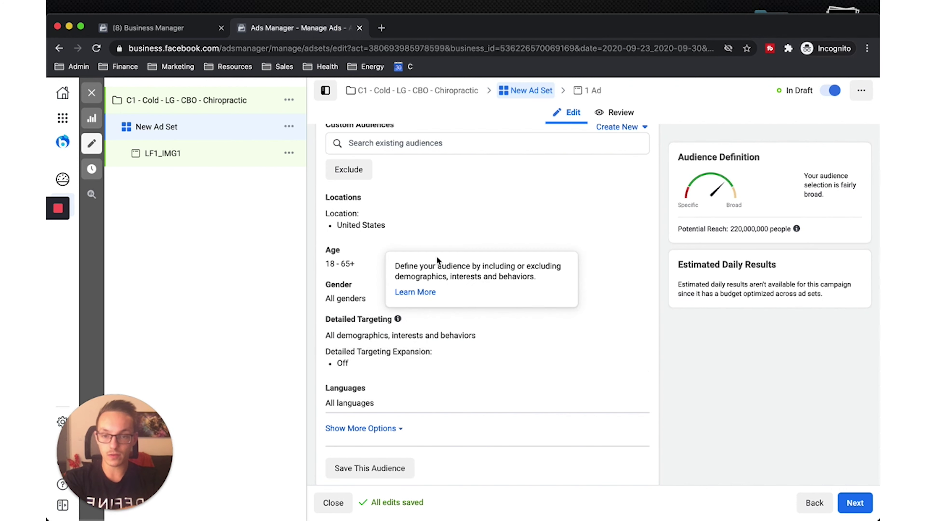
pyautogui.scroll(1, 438, 210)
pyautogui.scroll(-2, 438, 210)
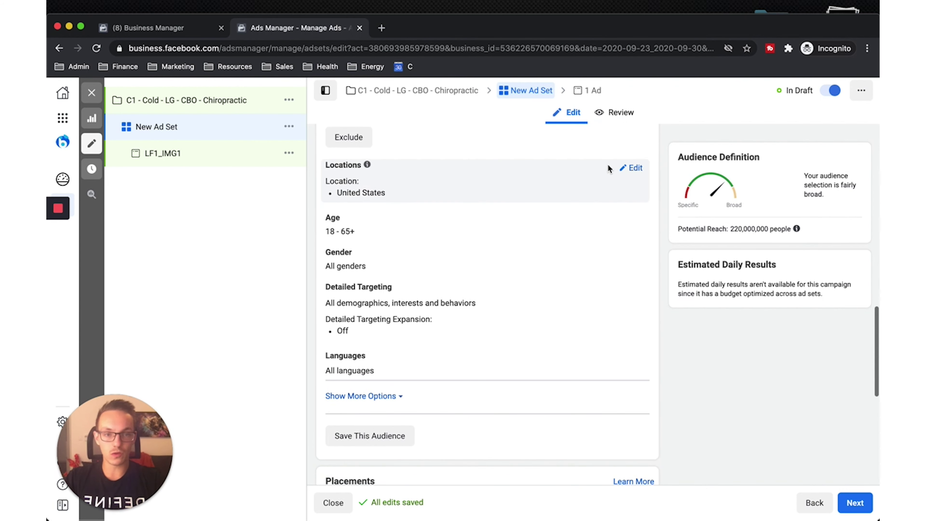
pyautogui.click(636, 169)
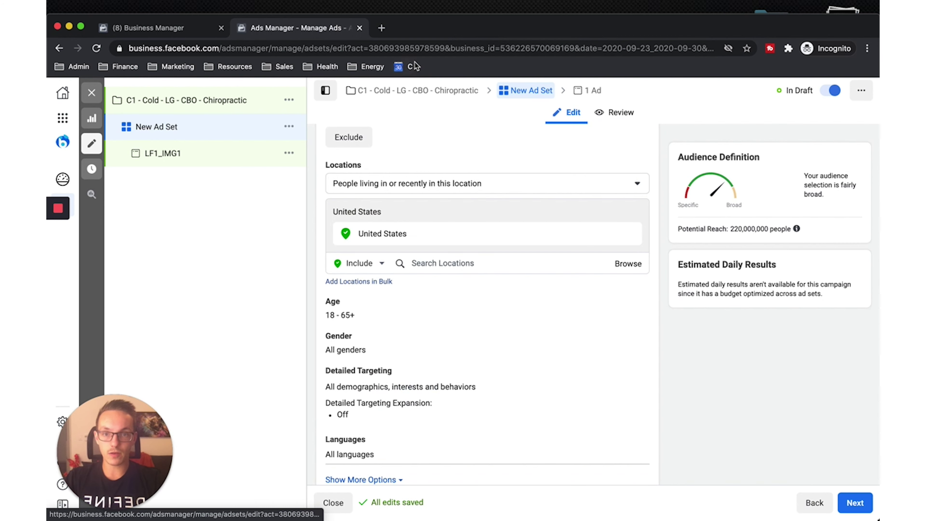
# Step: Search Google in a new browser tab for "health solutions of the palm beaches" and copy the business's street address
pyautogui.click(381, 28)
pyautogui.write('health solutions of the p')
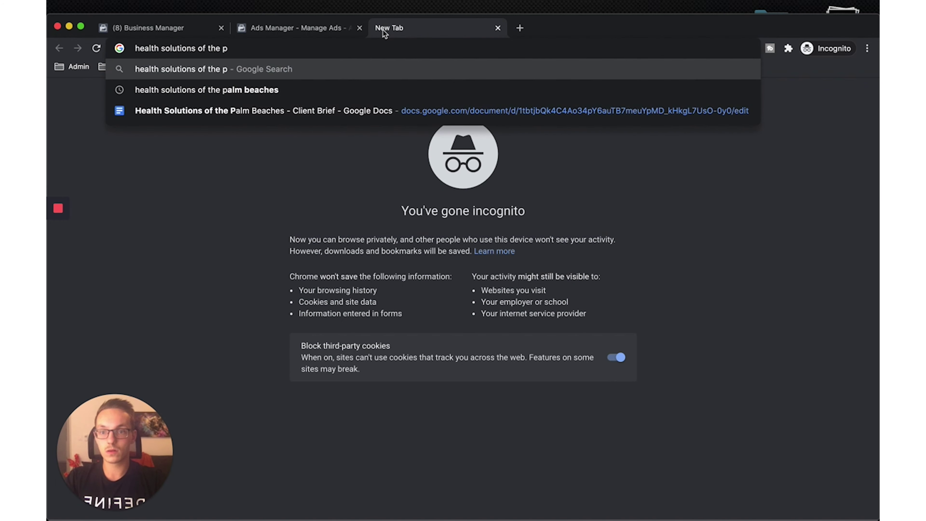
pyautogui.press('Down')
pyautogui.press('Return')
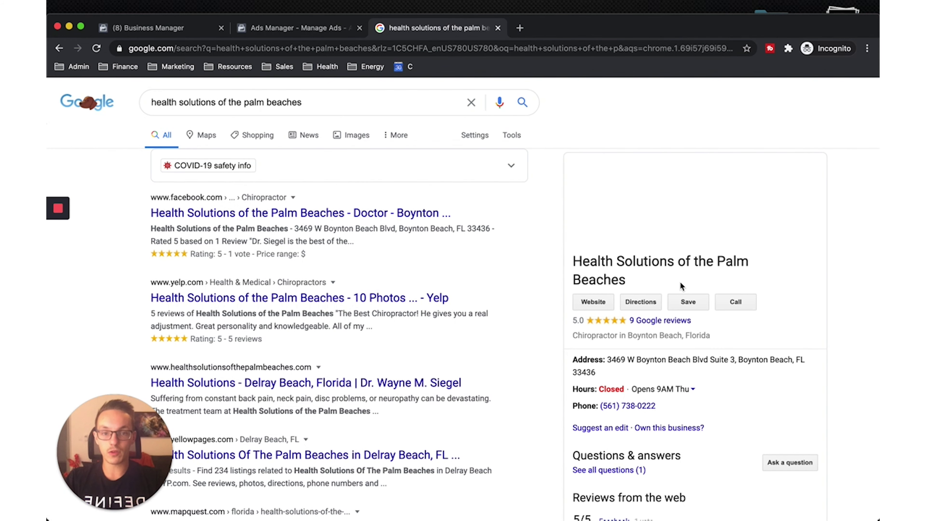
pyautogui.moveTo(626, 374); pyautogui.dragTo(609, 358)
pyautogui.press('super+c')
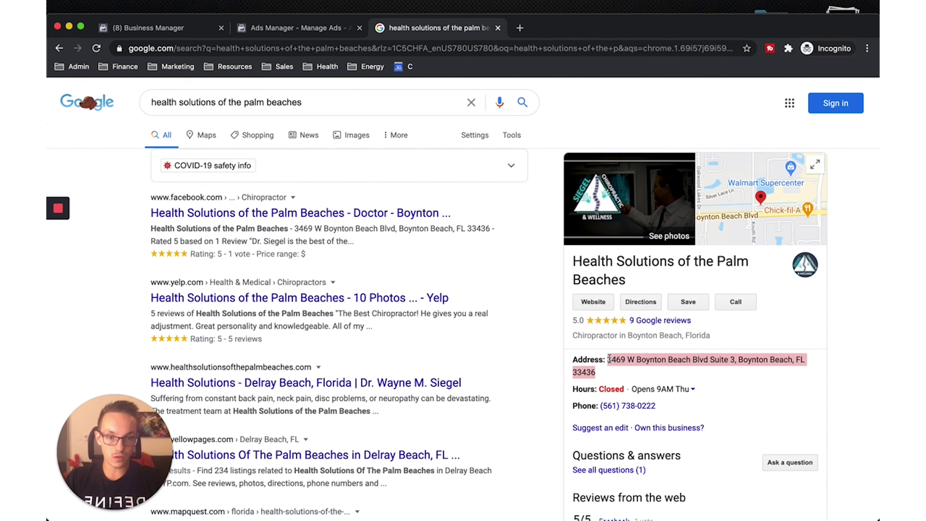
# Step: Return to Ads Manager, target people living in this location, and remove United States from the included locations
pyautogui.click(327, 29)
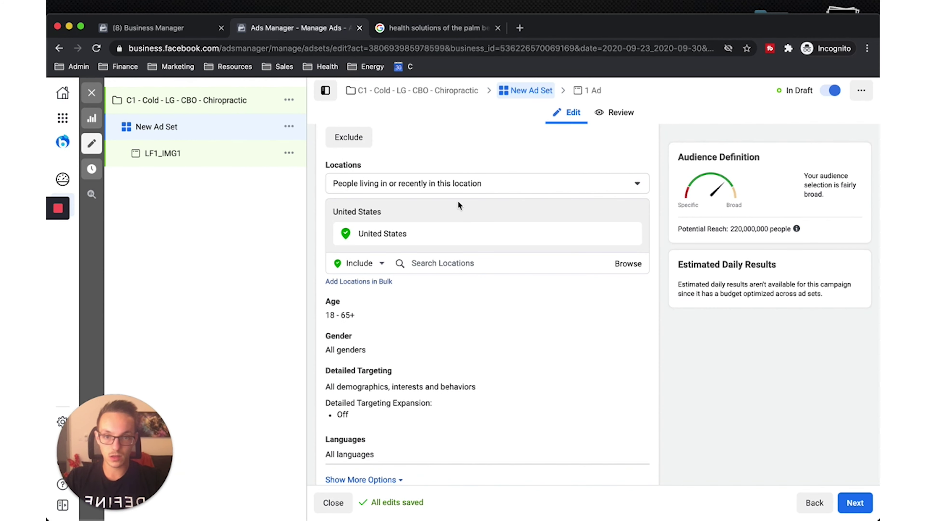
pyautogui.click(428, 187)
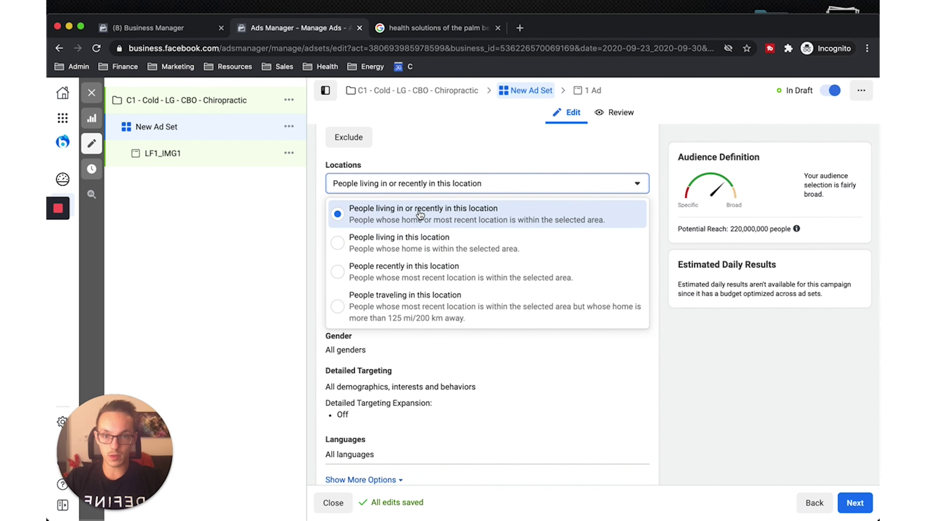
pyautogui.click(421, 245)
pyautogui.click(635, 234)
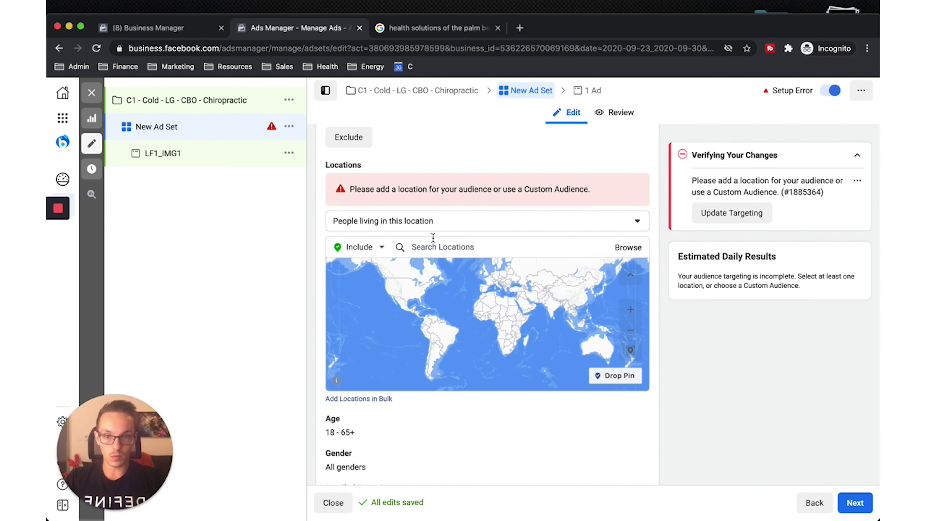
# Step: Search the ad set's locations to include for the business's copied street address
pyautogui.click(451, 244)
pyautogui.press('super+v')
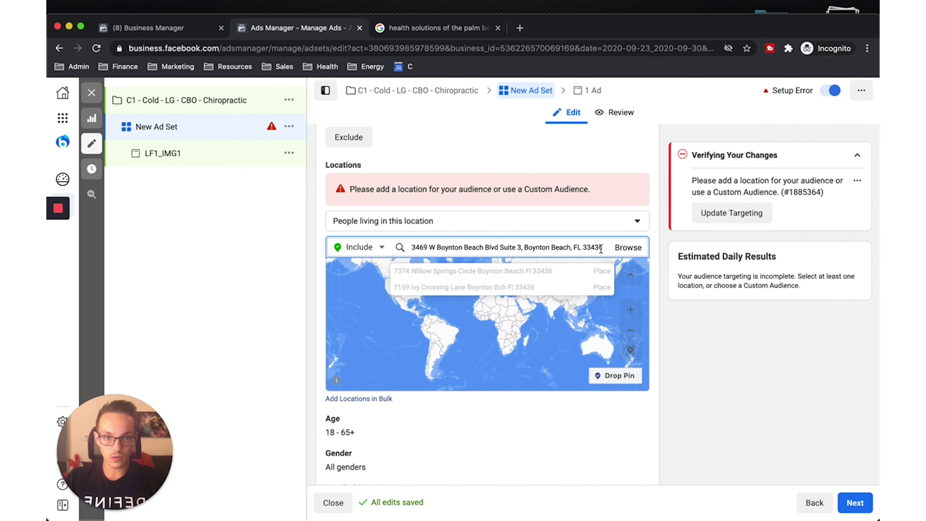
pyautogui.click(620, 251)
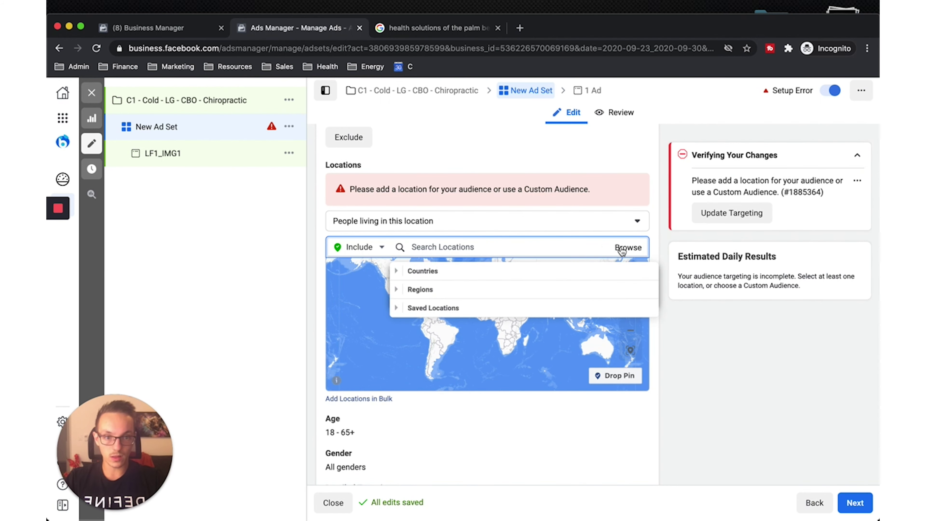
pyautogui.click(545, 247)
pyautogui.press('super+v')
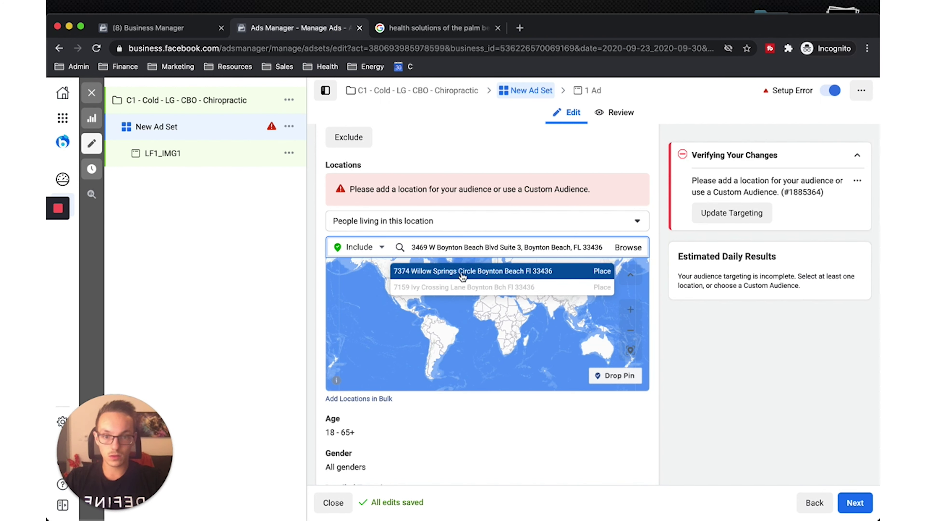
# Step: Shorten the searched address by removing the "W" and the suite number, include the matching business address, and check the potential reach
pyautogui.tripleClick(436, 248)
pyautogui.click(437, 247)
pyautogui.press('BackSpace')
pyautogui.press('BackSpace')
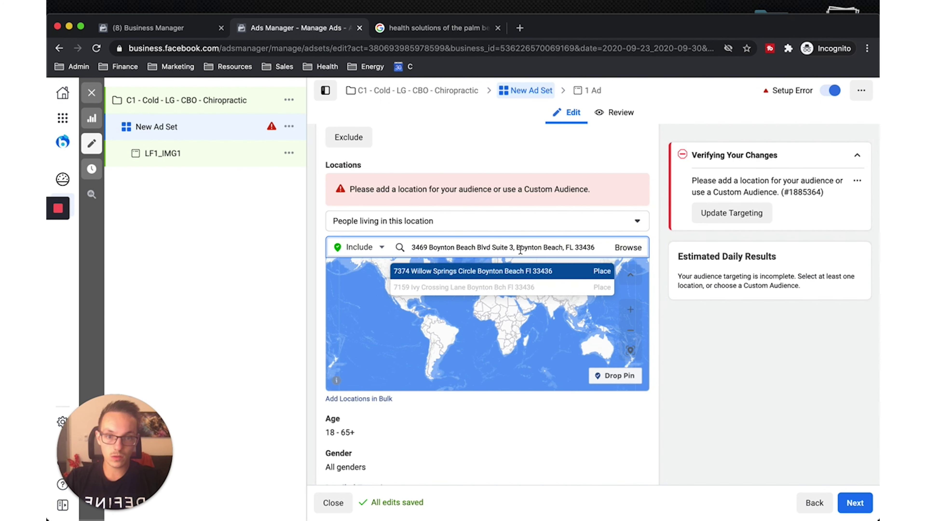
pyautogui.tripleClick(543, 248)
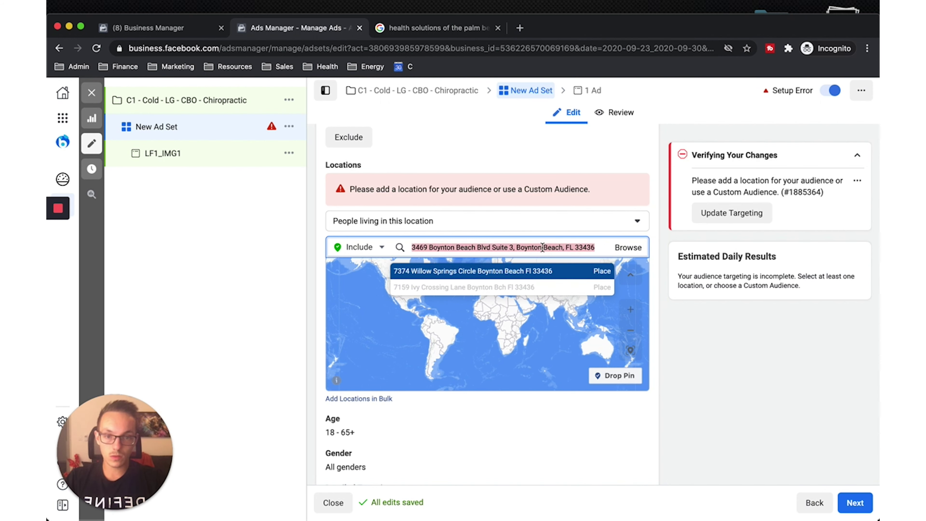
pyautogui.click(512, 247)
pyautogui.press('BackSpace')
pyautogui.press('BackSpace')
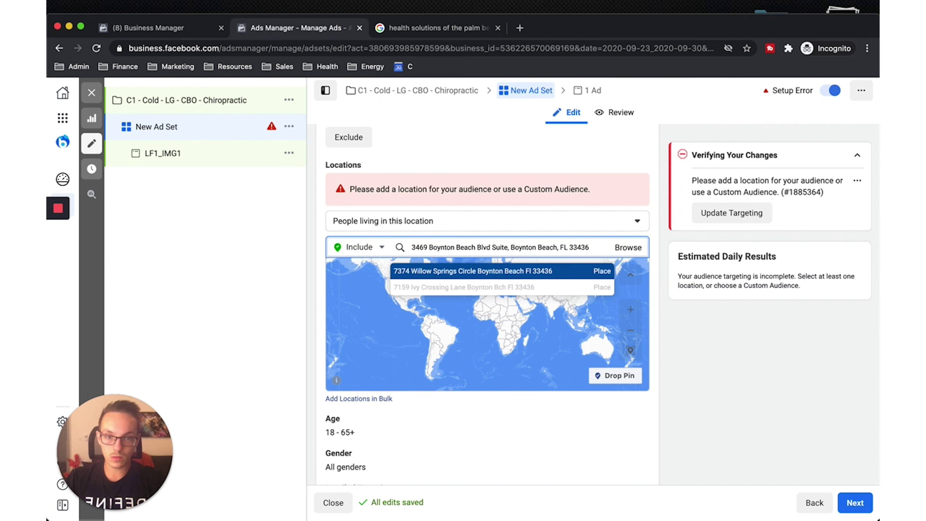
pyautogui.press('BackSpace')
pyautogui.press('BackSpace')
pyautogui.press('BackSpace')
pyautogui.press('BackSpace')
pyautogui.press('BackSpace')
pyautogui.press('BackSpace')
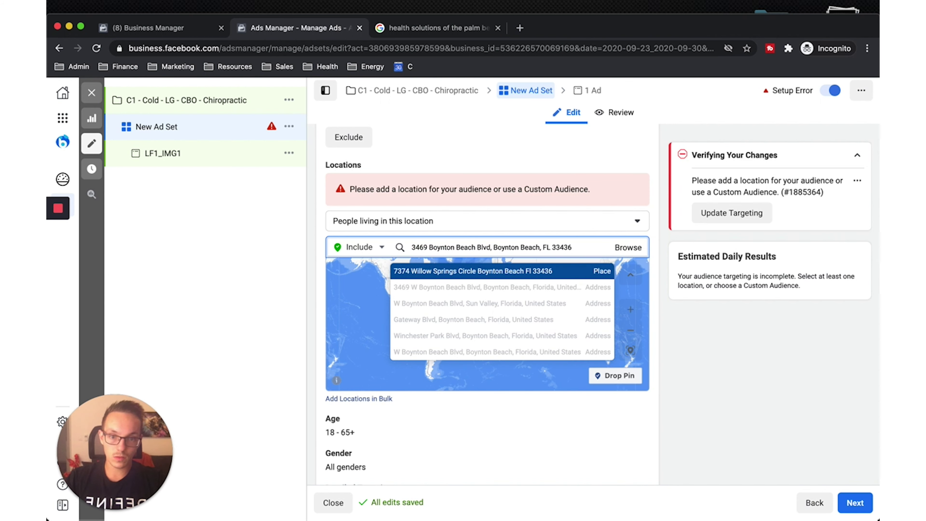
pyautogui.click(473, 291)
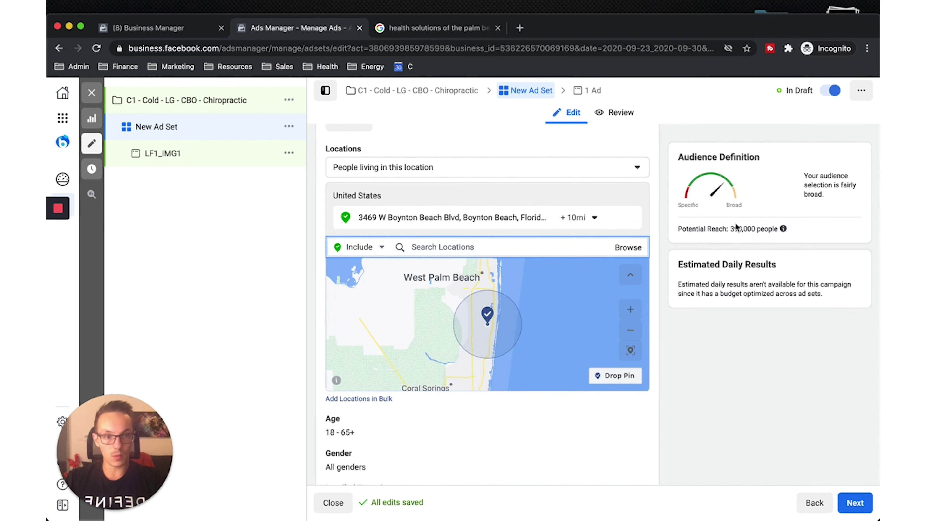
pyautogui.moveTo(729, 229); pyautogui.dragTo(781, 229)
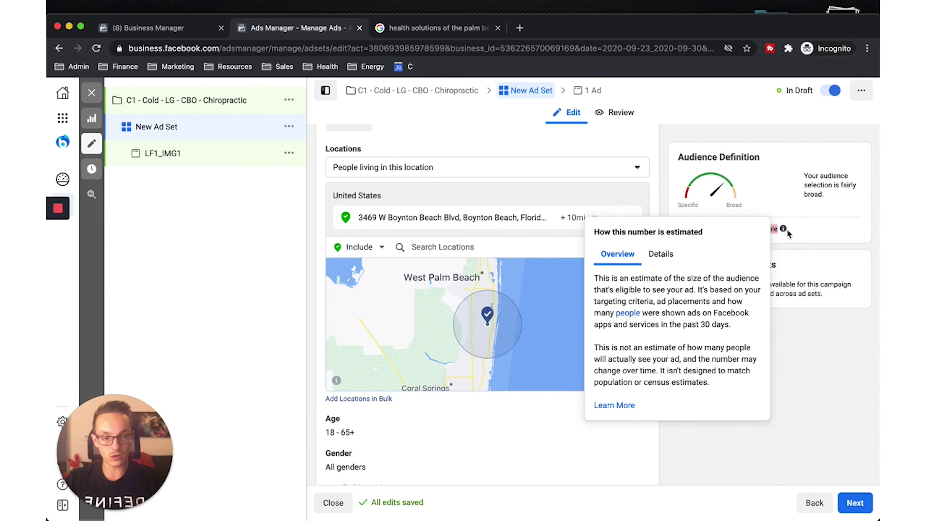
# Step: Set the audience's minimum age to 50 and check the potential reach
pyautogui.scroll(-3, 631, 373)
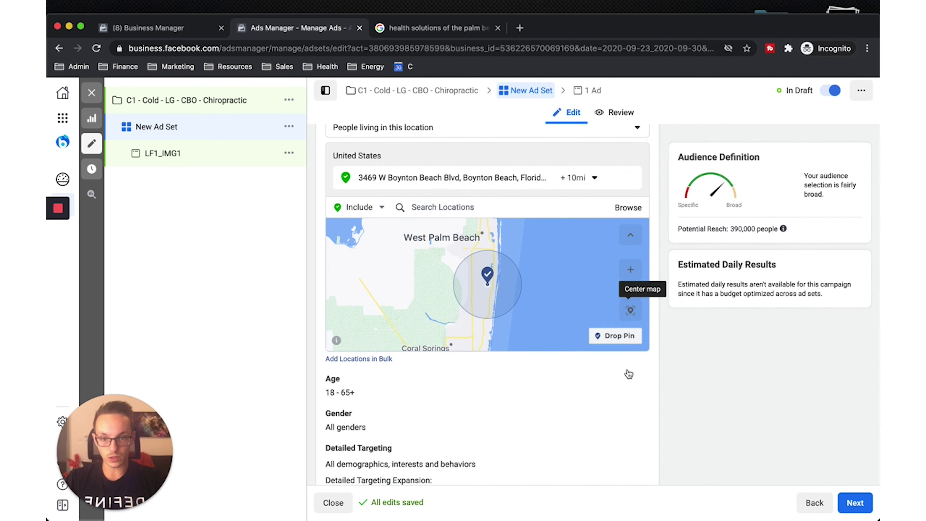
pyautogui.scroll(-1, 612, 390)
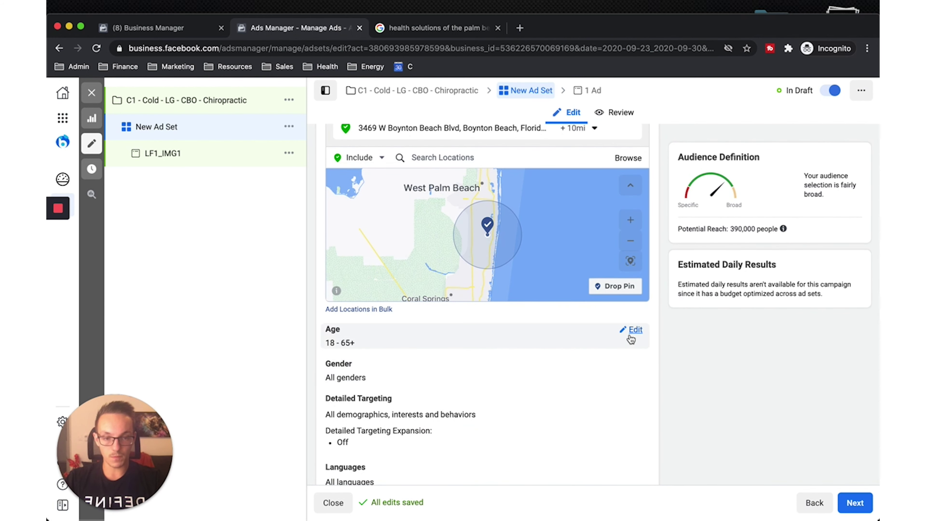
pyautogui.click(629, 332)
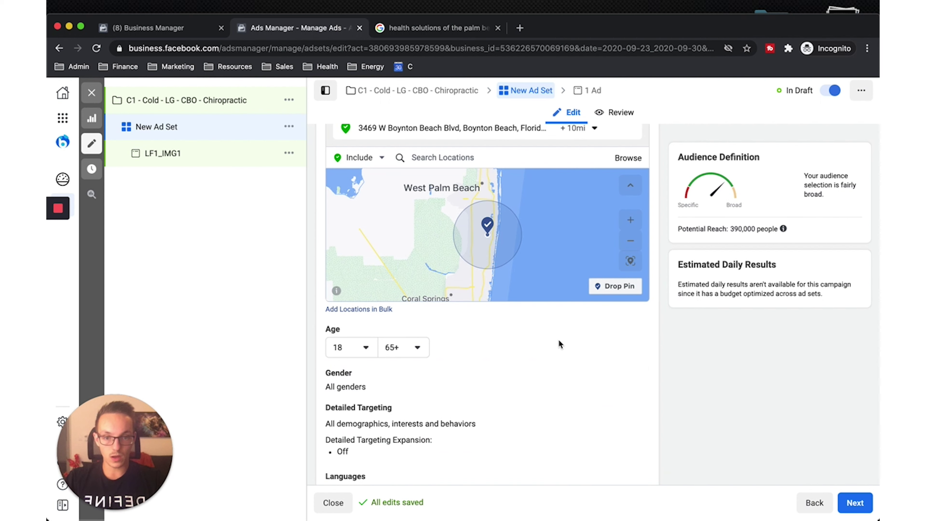
pyautogui.click(360, 350)
pyautogui.scroll(-5, 353, 283)
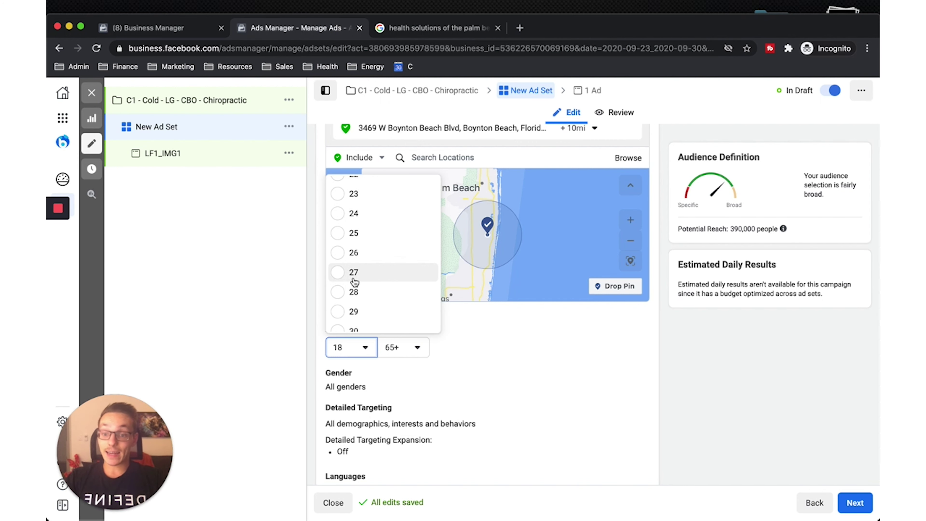
pyautogui.scroll(-6, 354, 282)
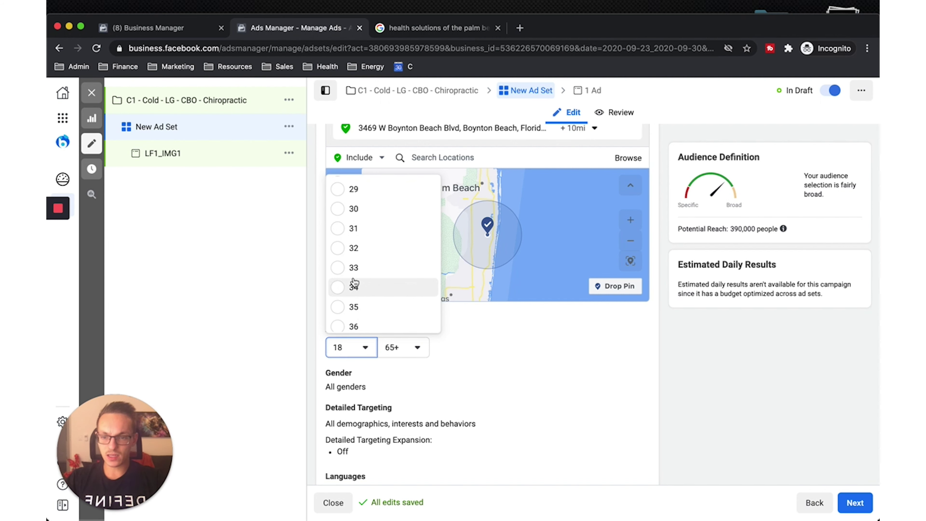
pyautogui.scroll(-3, 354, 282)
pyautogui.scroll(-5, 354, 282)
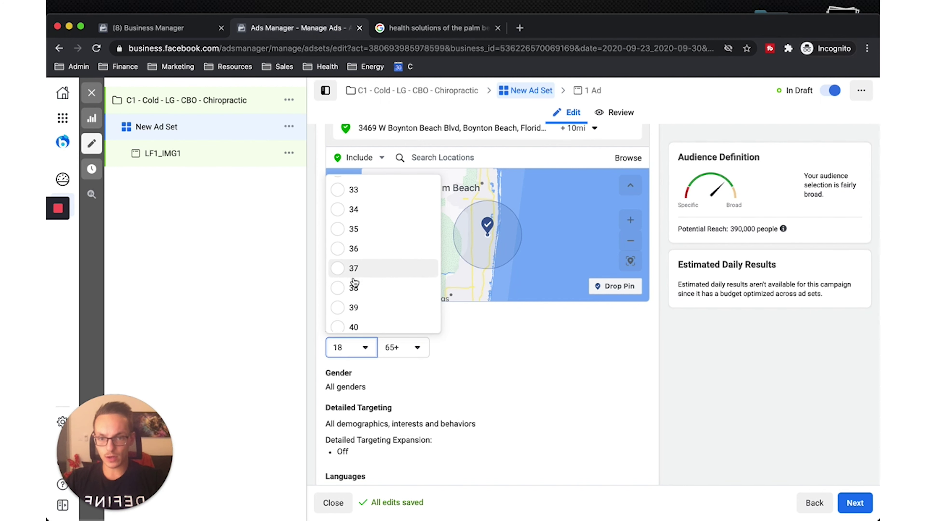
pyautogui.scroll(-6, 369, 244)
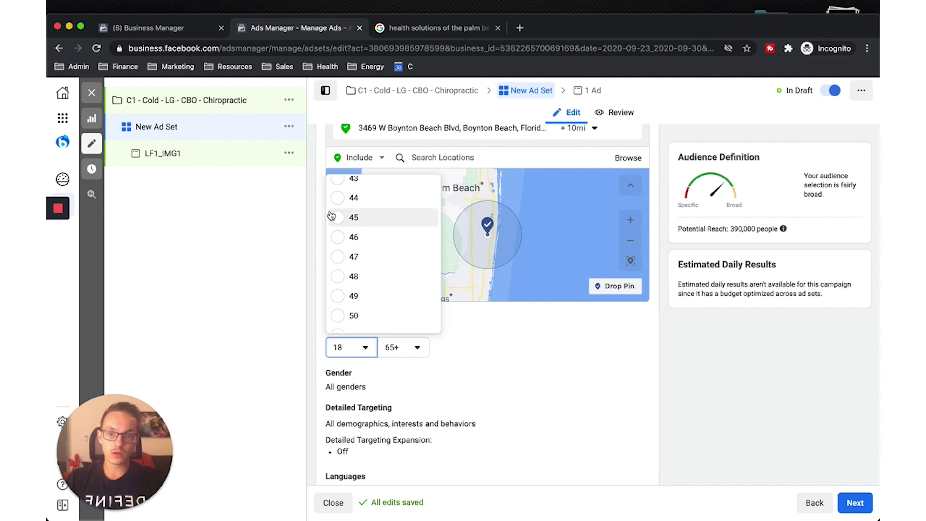
pyautogui.scroll(-1, 341, 297)
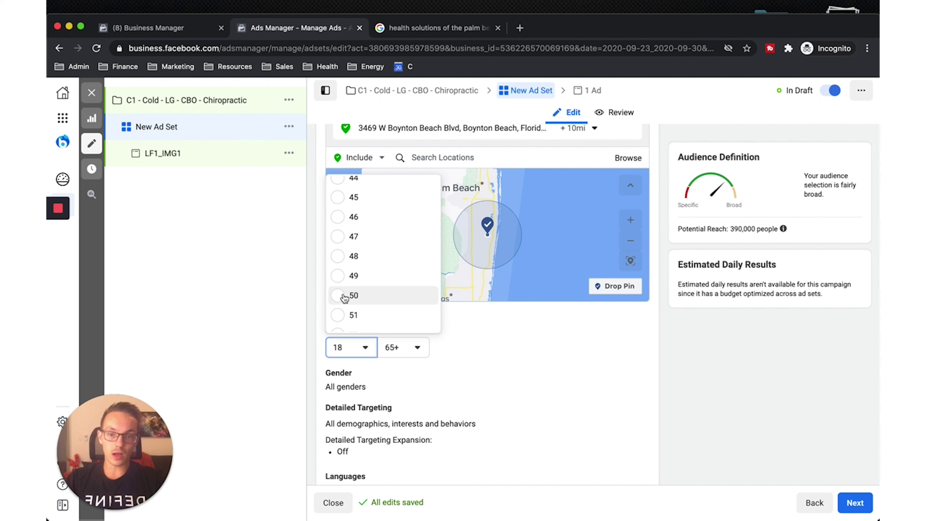
pyautogui.scroll(-5, 341, 298)
pyautogui.scroll(9, 341, 270)
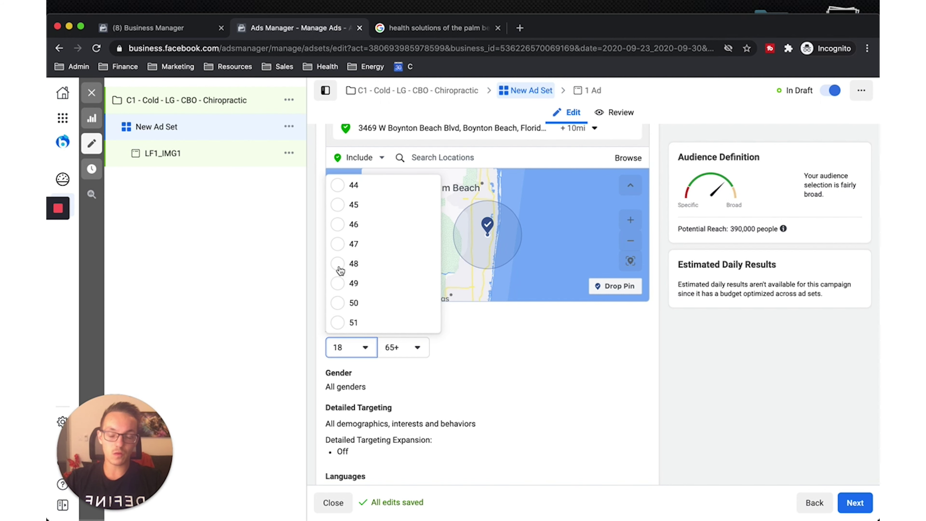
pyautogui.scroll(-3, 340, 271)
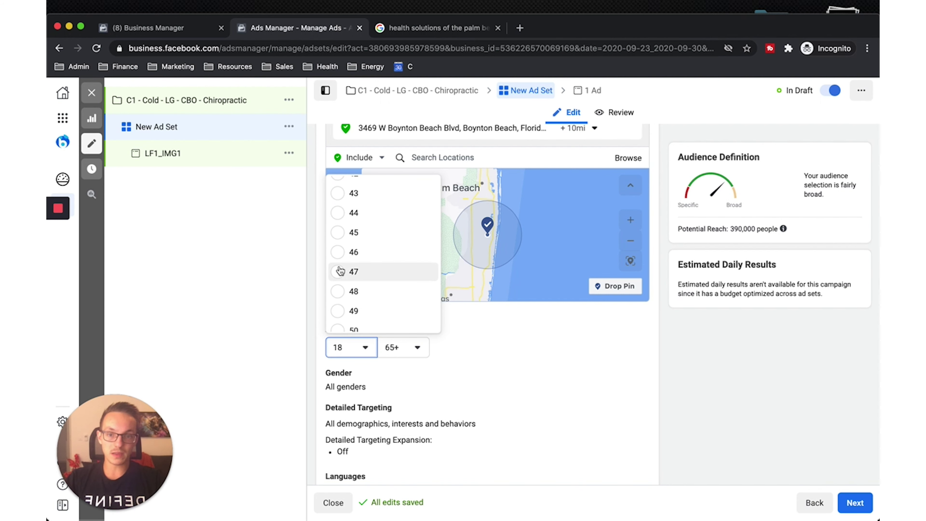
pyautogui.scroll(-1, 340, 272)
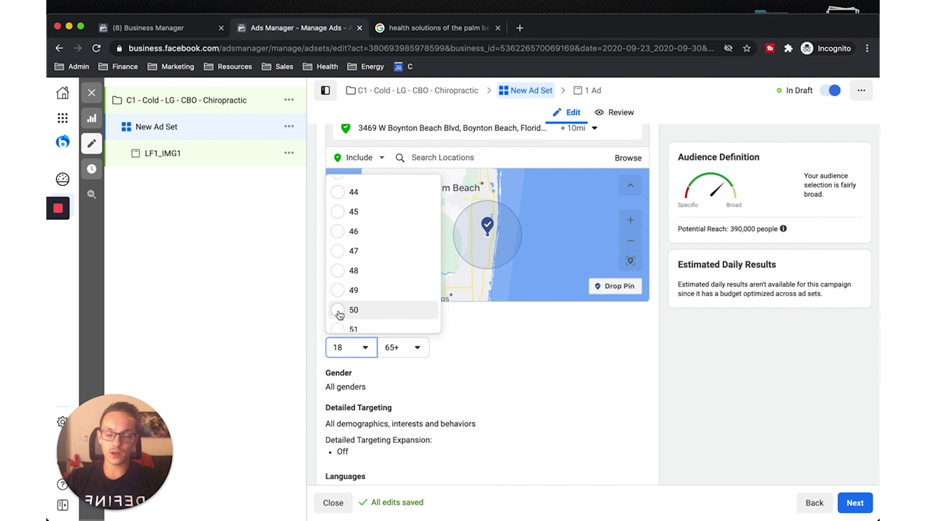
pyautogui.click(344, 313)
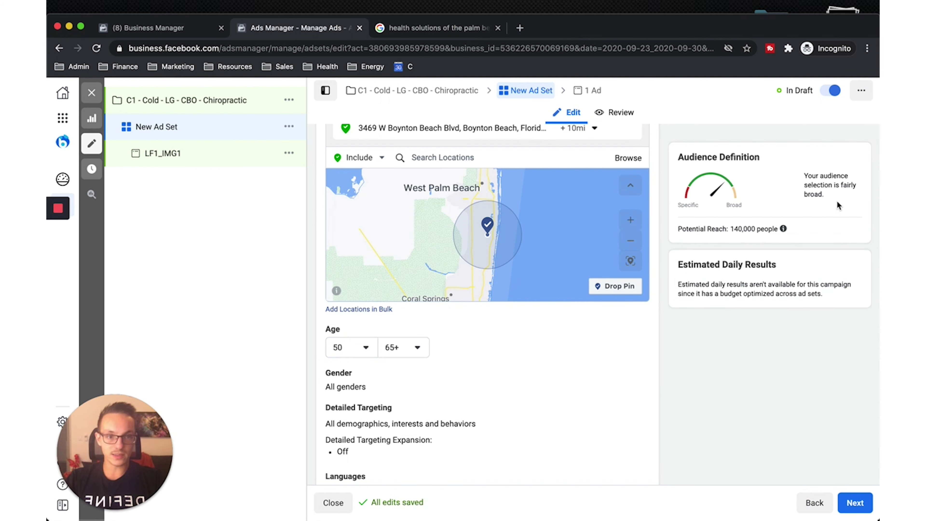
pyautogui.moveTo(731, 229); pyautogui.dragTo(784, 233)
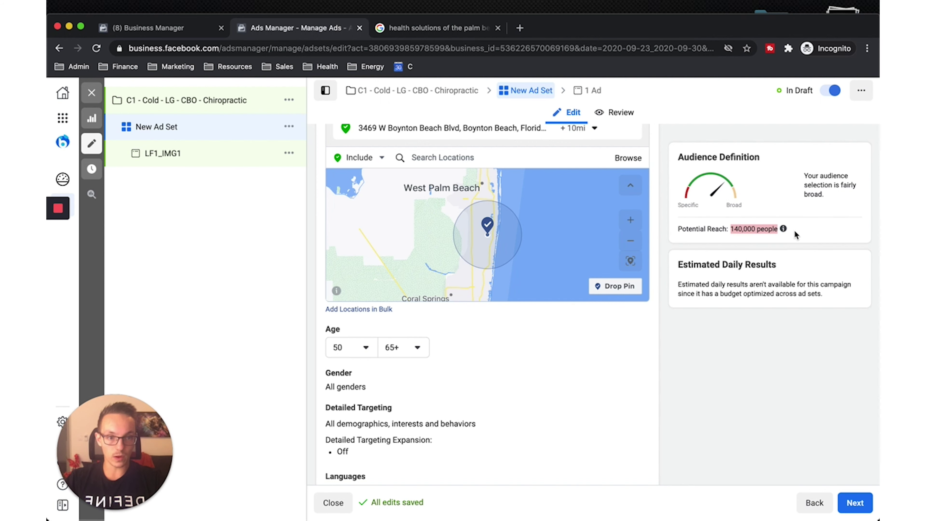
pyautogui.click(795, 230)
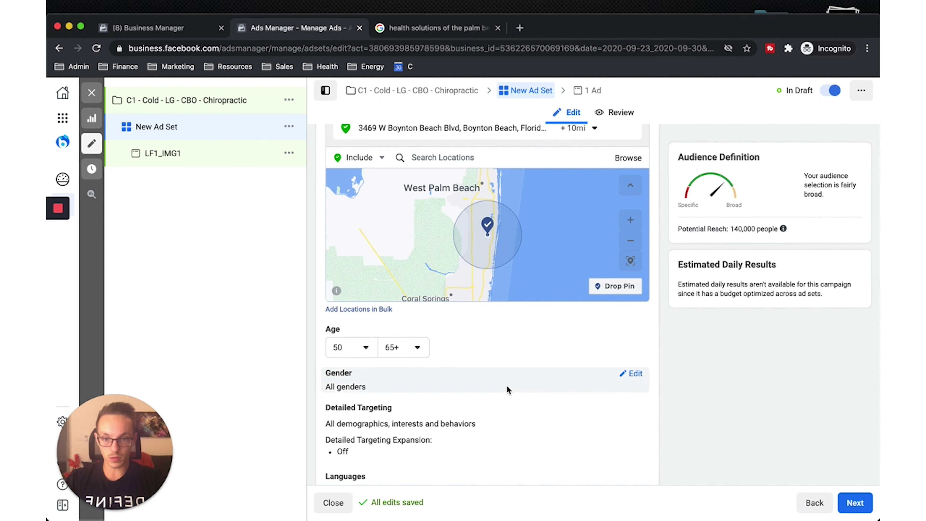
# Step: Set the audience's minimum age to 45, keeping the maximum at 65+, and check the potential reach
pyautogui.scroll(-2, 506, 386)
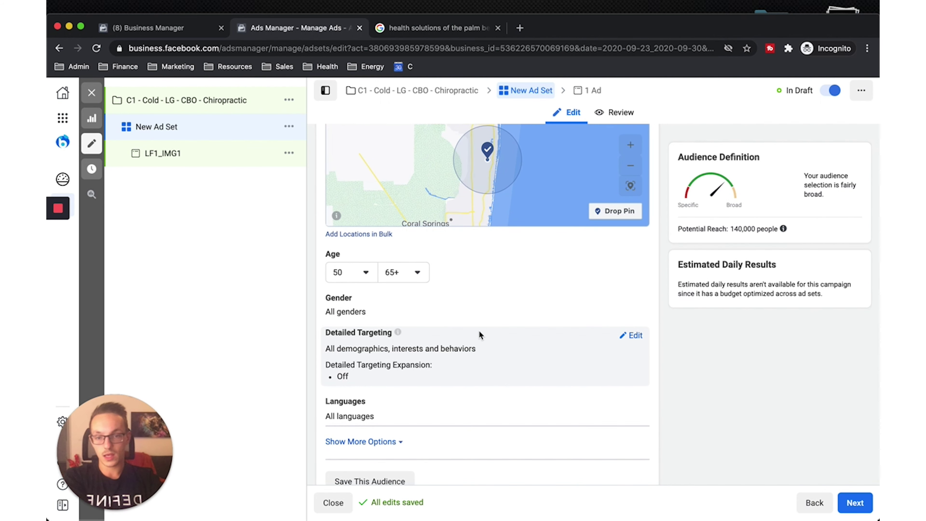
pyautogui.click(361, 272)
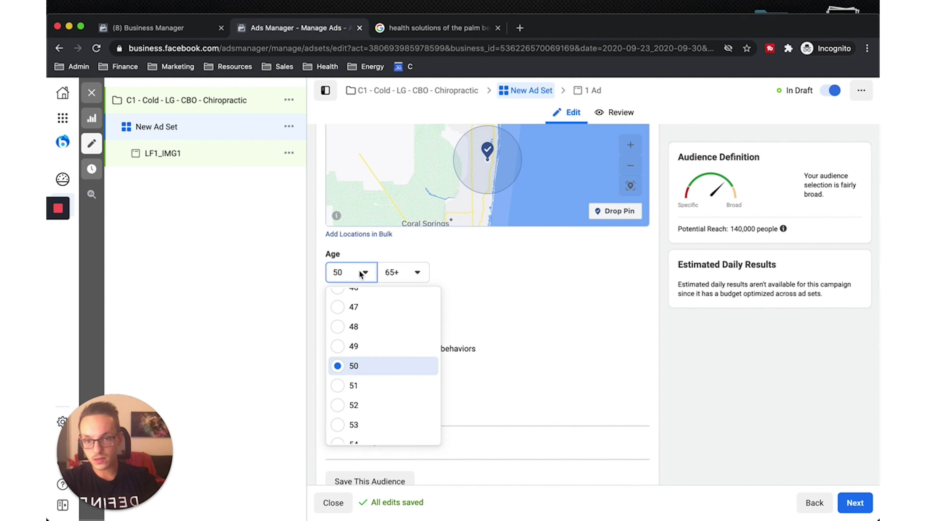
pyautogui.scroll(3, 360, 339)
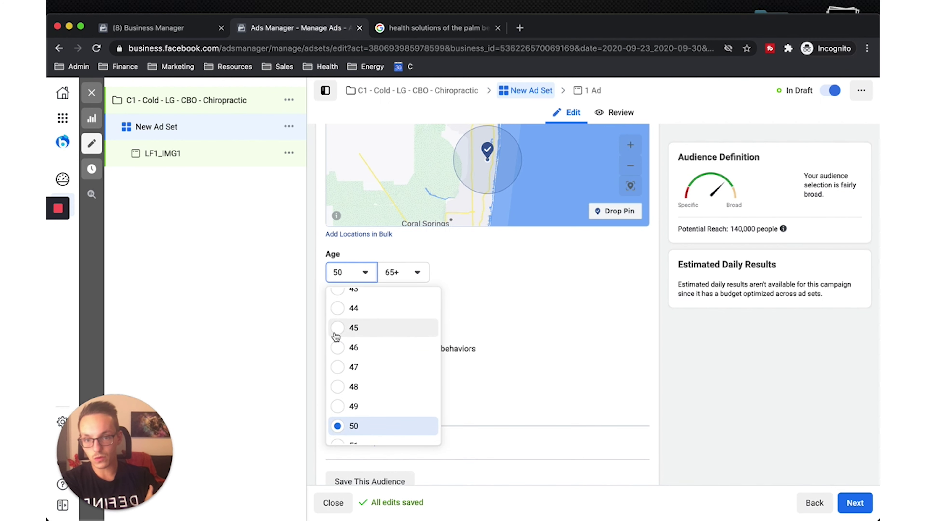
pyautogui.click(337, 327)
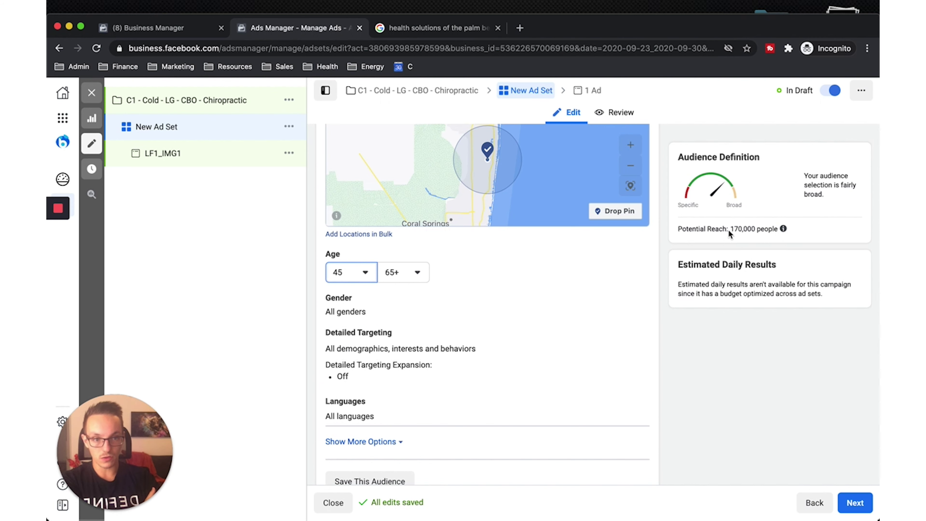
pyautogui.moveTo(783, 228)
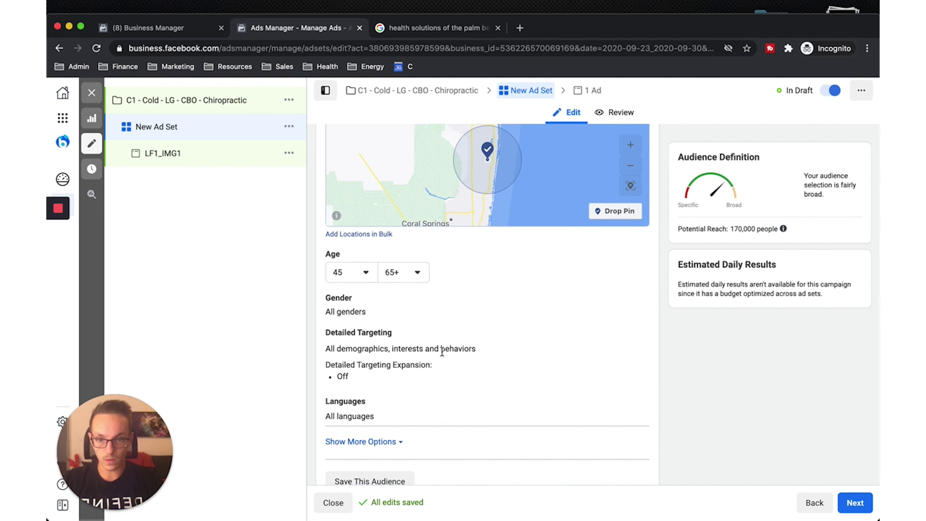
# Step: Restrict the audience's languages to English (All)
pyautogui.scroll(1, 426, 381)
pyautogui.scroll(-2, 427, 381)
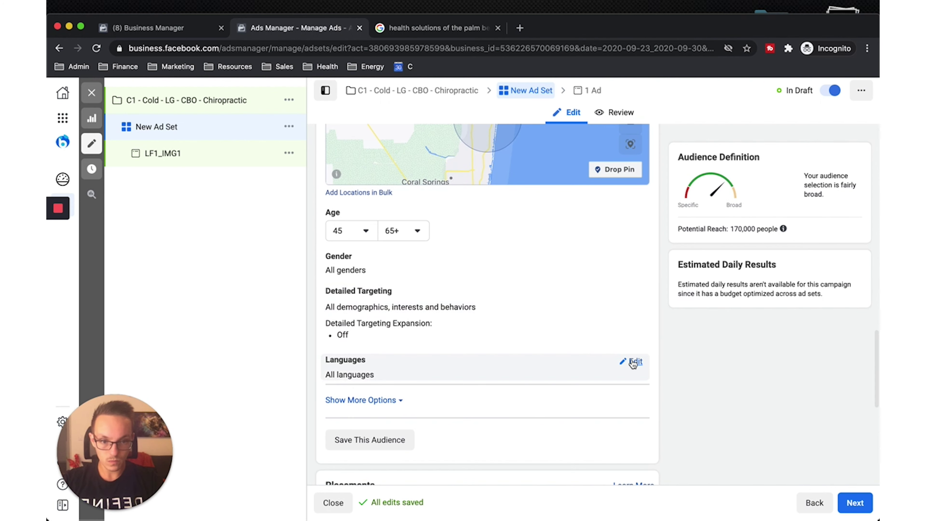
pyautogui.click(634, 360)
pyautogui.click(392, 377)
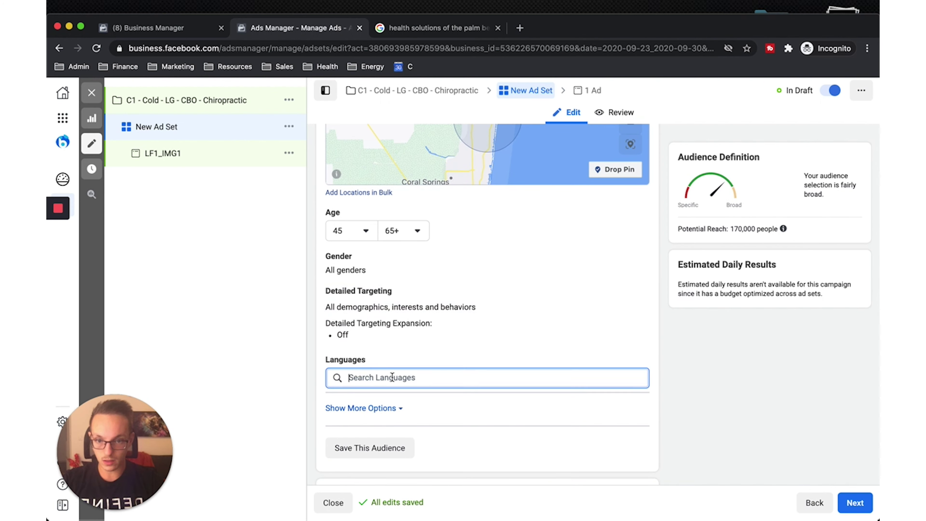
pyautogui.write('english')
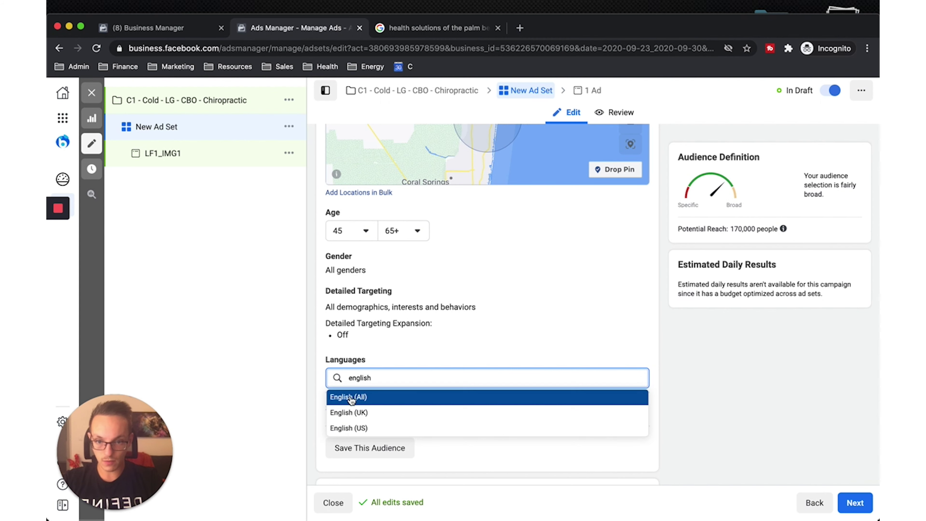
pyautogui.click(351, 397)
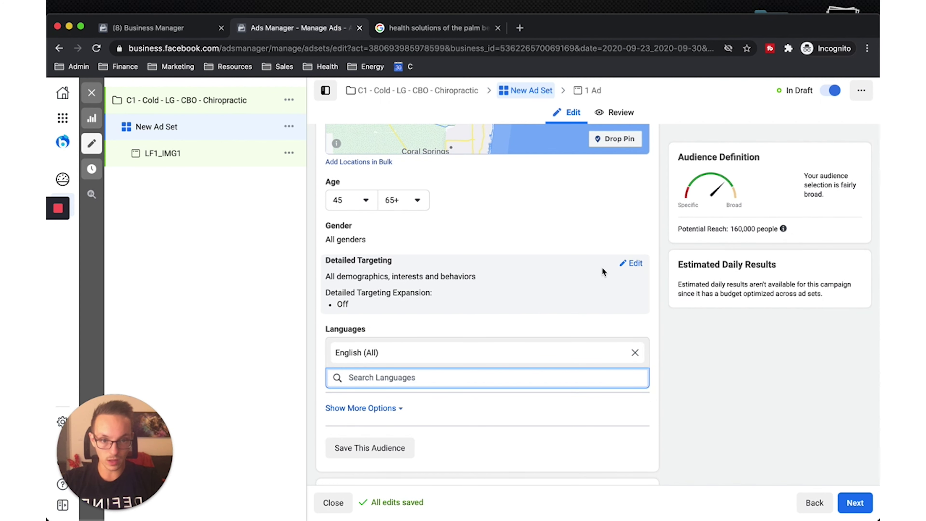
# Step: Expand the additional audience options and open the ad set's detailed targeting for editing
pyautogui.scroll(-1, 383, 354)
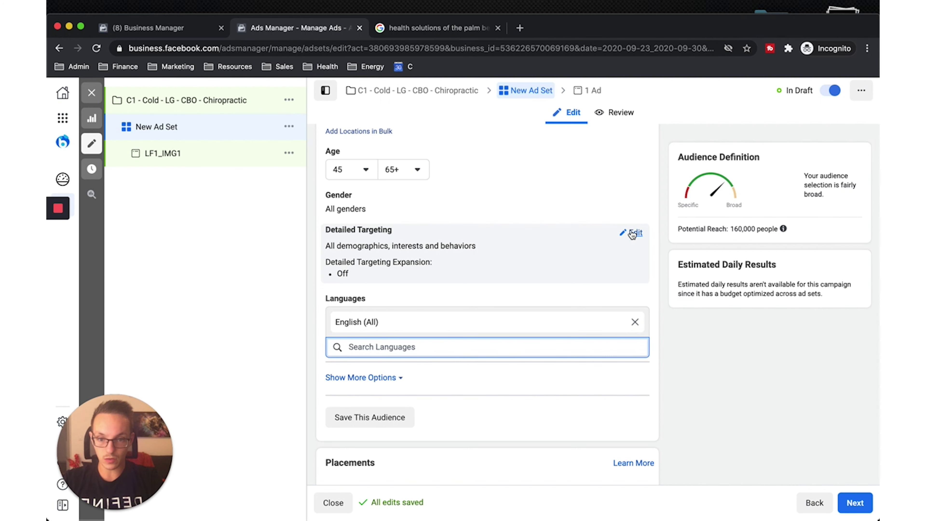
pyautogui.click(384, 378)
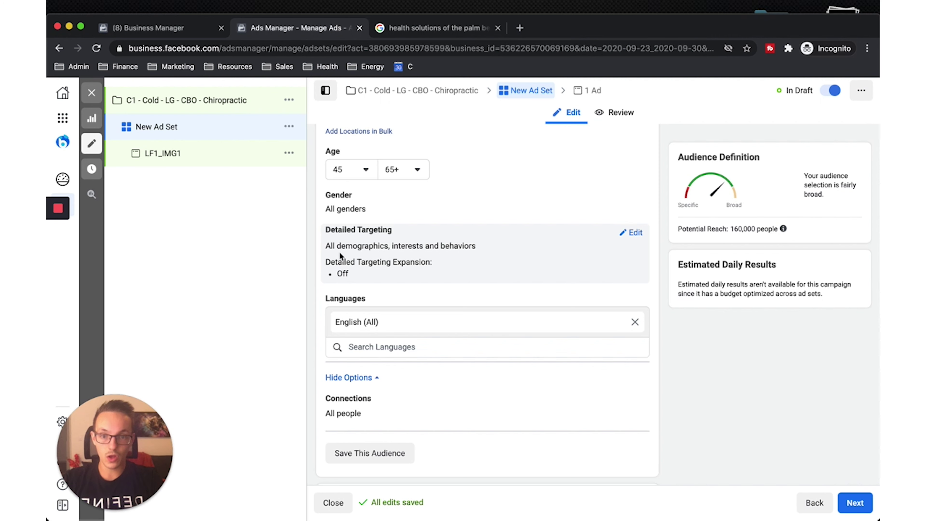
pyautogui.click(633, 233)
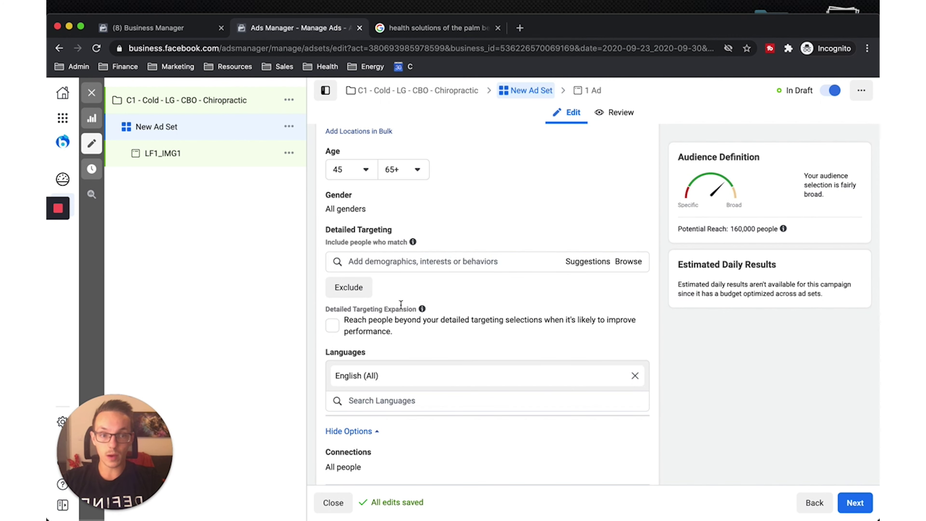
# Step: Search the detailed targeting options for "chiropractic" and look through the matching interests and job titles
pyautogui.click(429, 265)
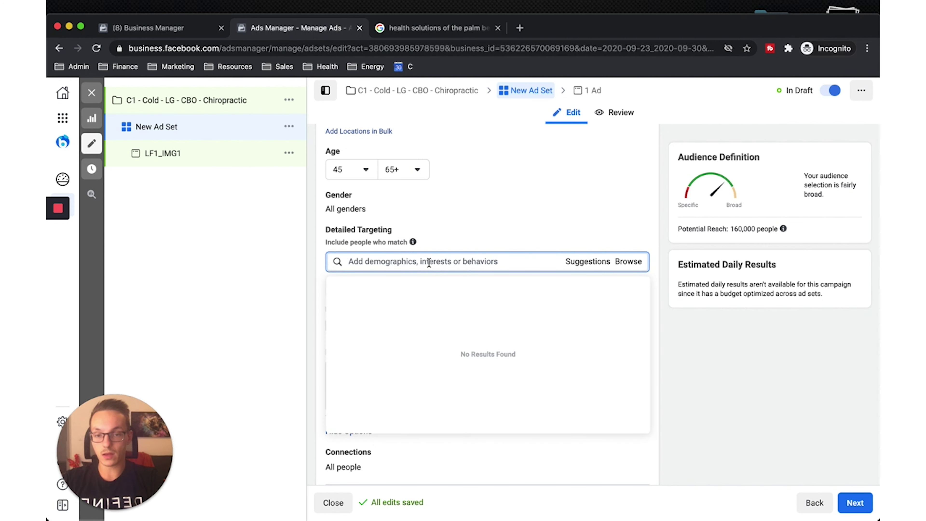
pyautogui.write('chiropractic')
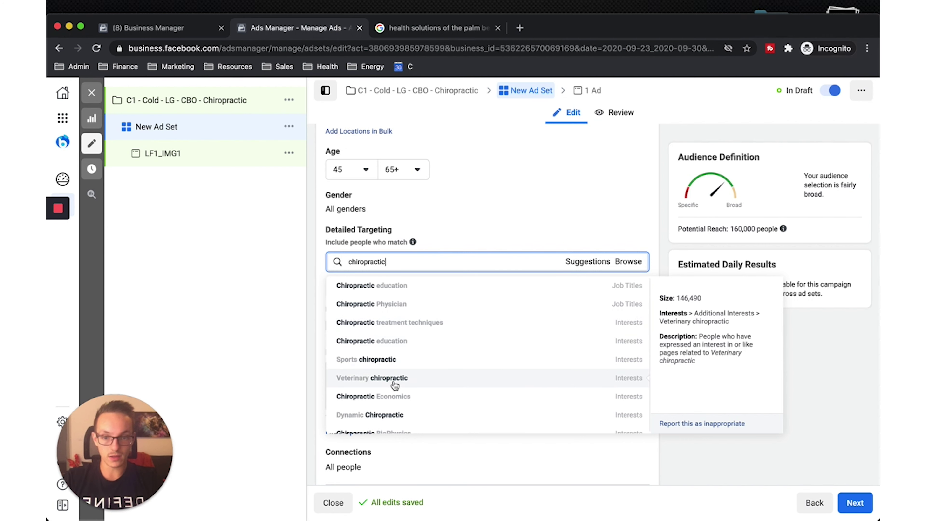
pyautogui.scroll(-1, 395, 385)
pyautogui.scroll(-5, 394, 385)
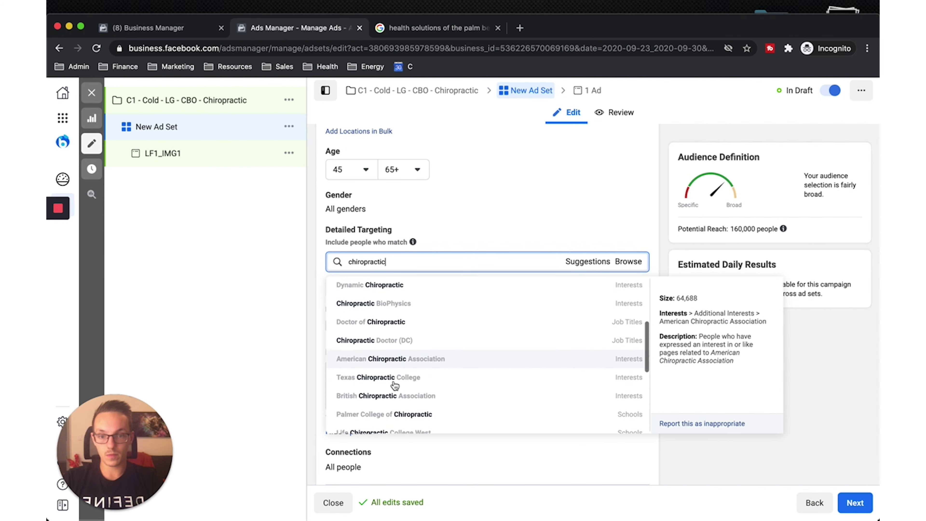
# Step: Search the detailed targeting options for "health", look through the matches, and close the list without adding any
pyautogui.press('super+a')
pyautogui.write('health')
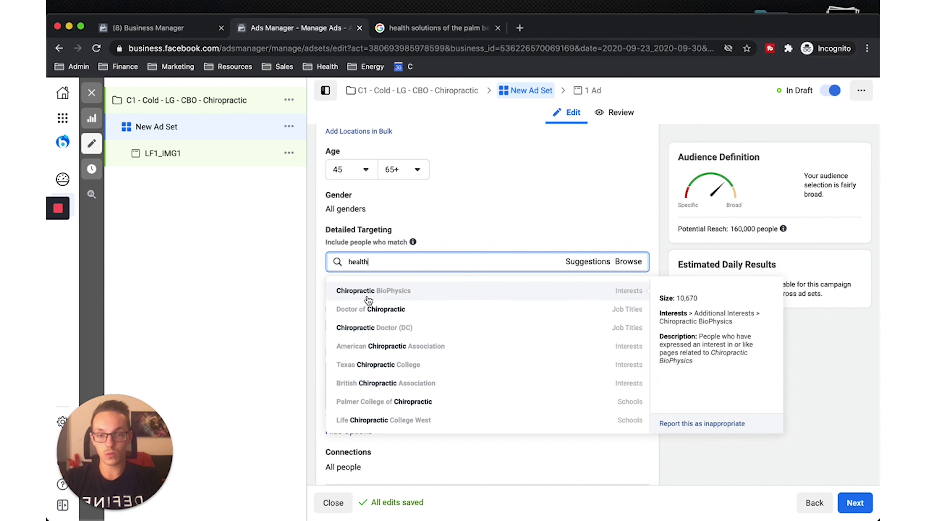
pyautogui.scroll(3, 417, 313)
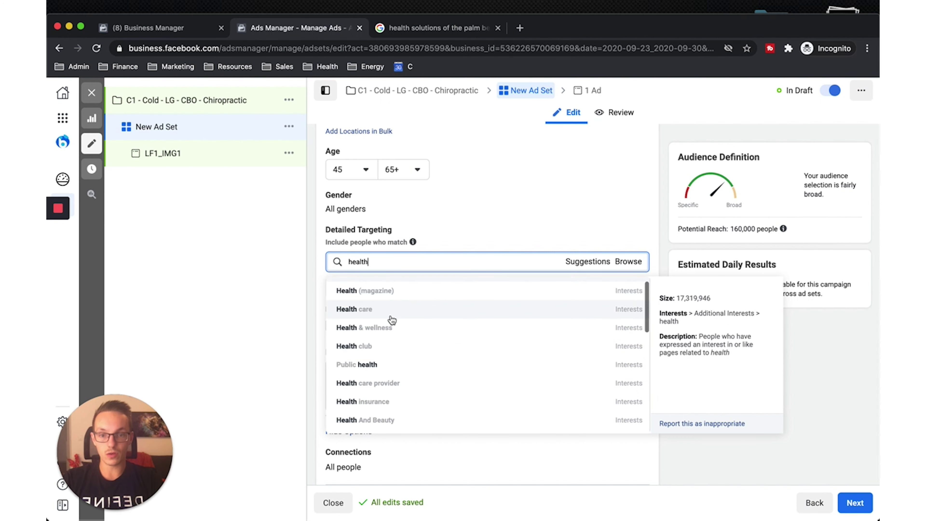
pyautogui.scroll(4, 390, 317)
pyautogui.scroll(-5, 397, 281)
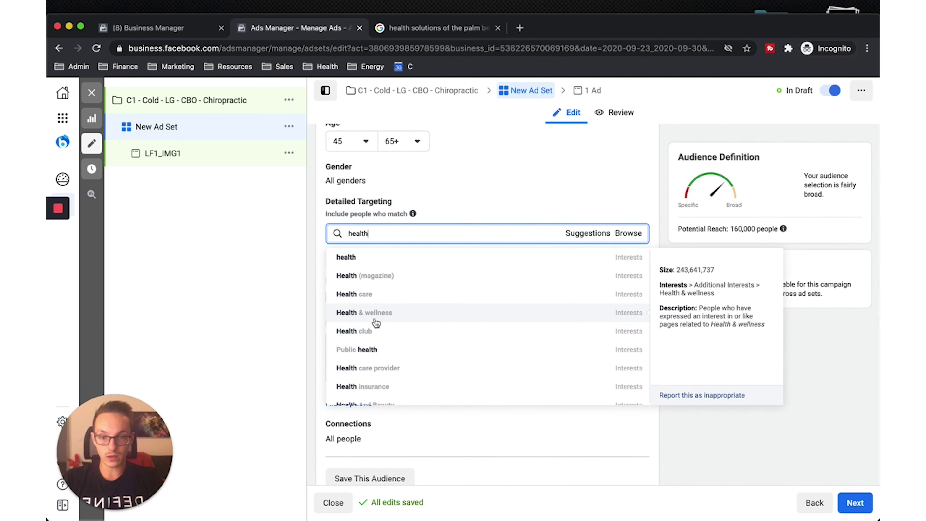
pyautogui.scroll(-5, 375, 365)
pyautogui.scroll(-8, 377, 375)
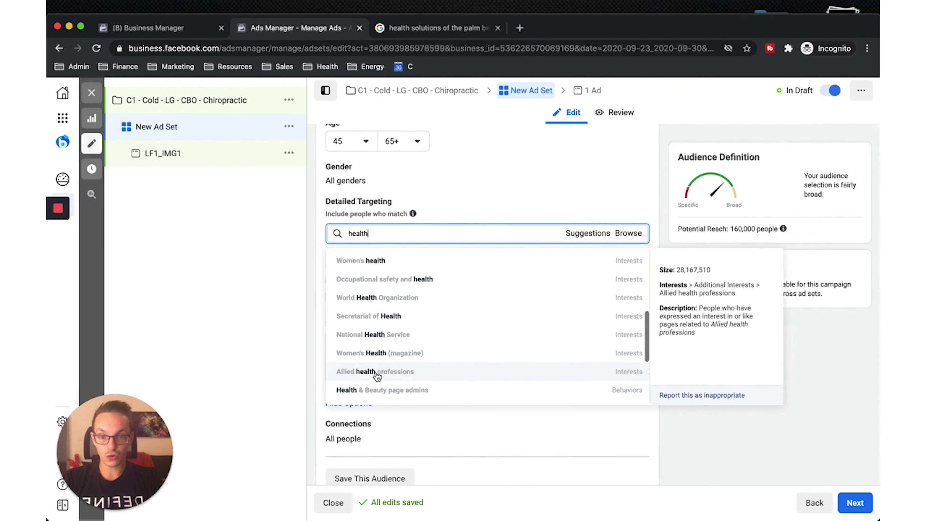
pyautogui.scroll(-1, 376, 374)
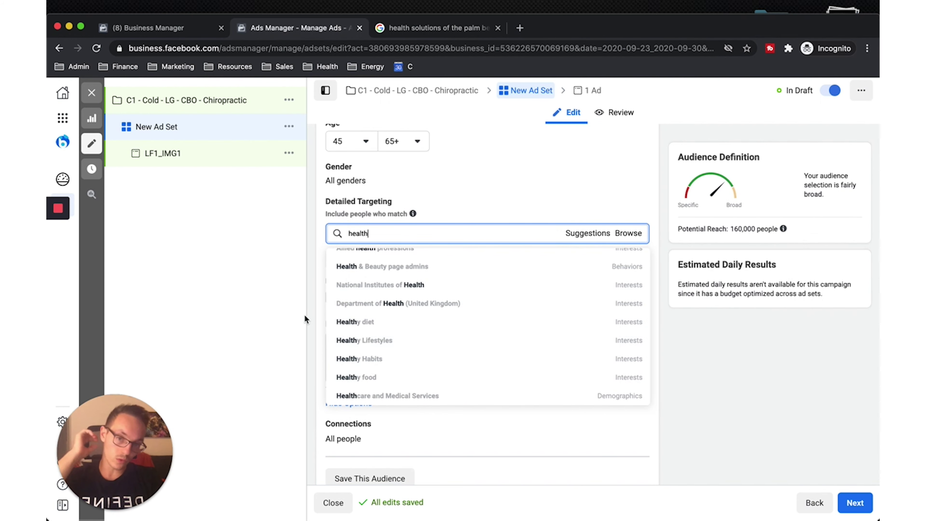
pyautogui.click(313, 310)
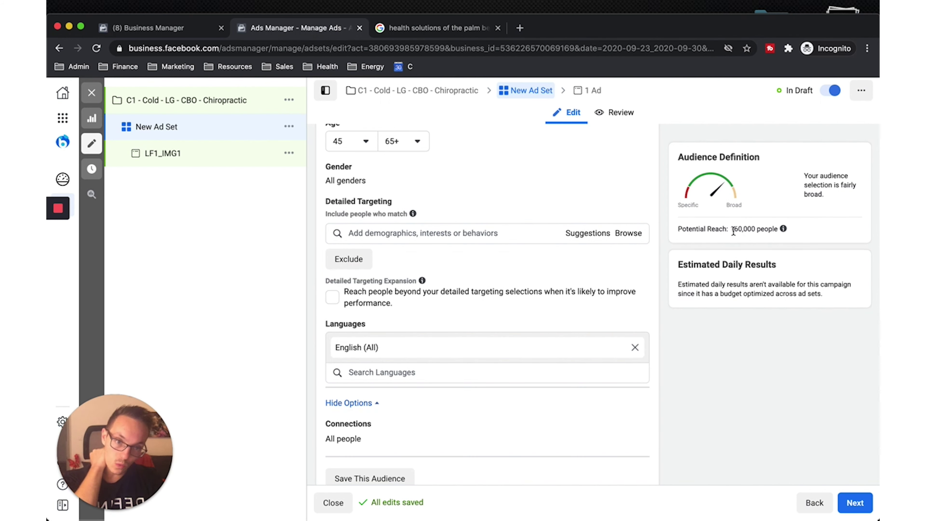
# Step: Examine the audience definition's potential reach and the explanation of how it is estimated
pyautogui.moveTo(731, 230); pyautogui.dragTo(778, 231)
pyautogui.moveTo(780, 232)
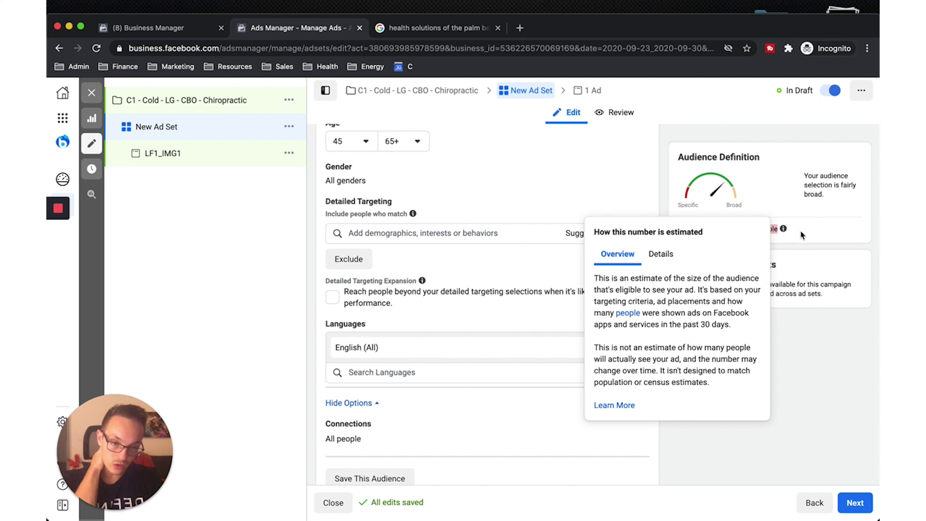
pyautogui.click(814, 235)
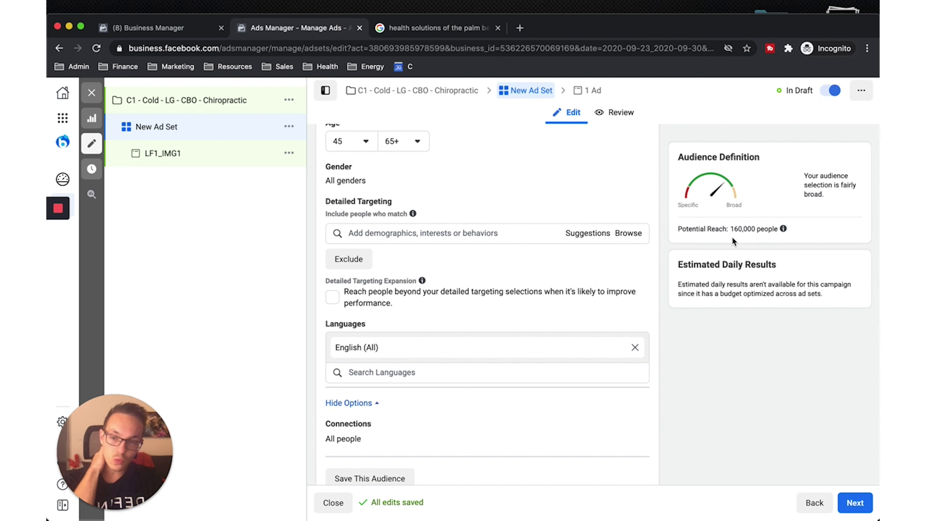
pyautogui.moveTo(729, 229); pyautogui.dragTo(777, 230)
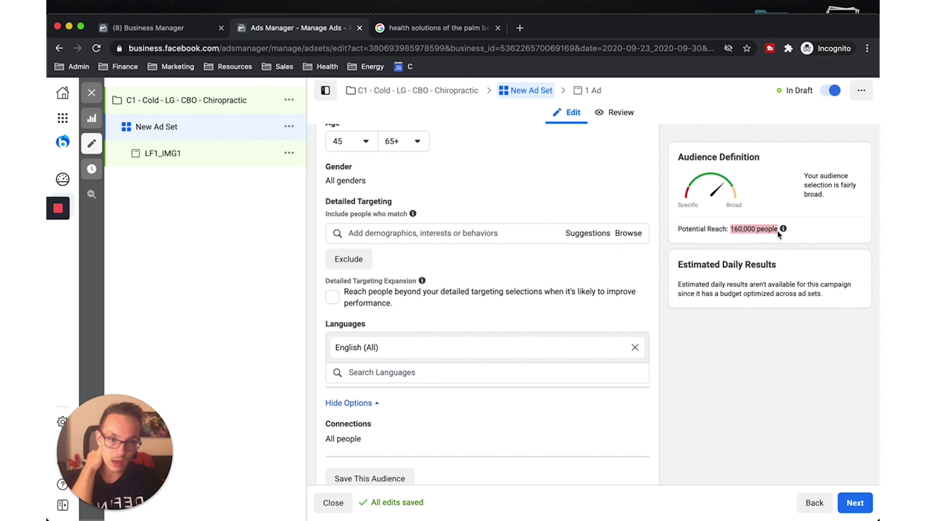
pyautogui.moveTo(777, 230)
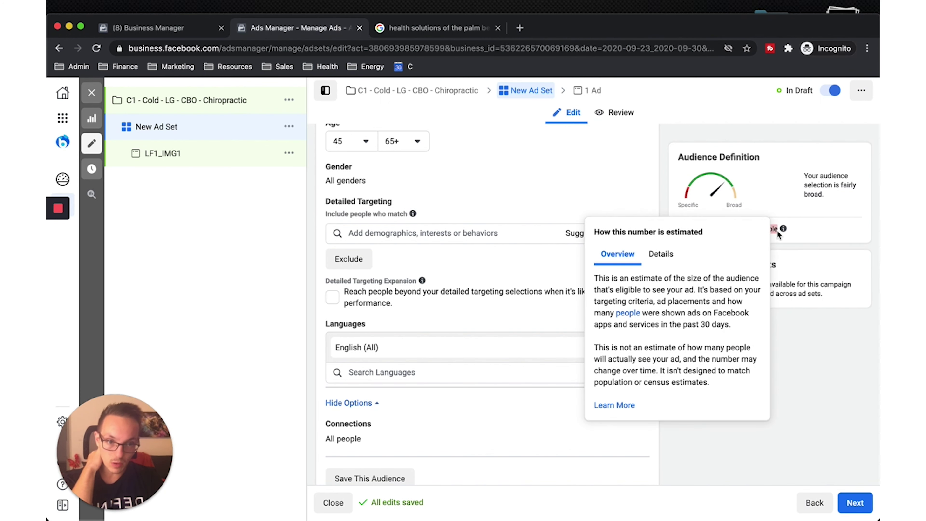
pyautogui.click(816, 240)
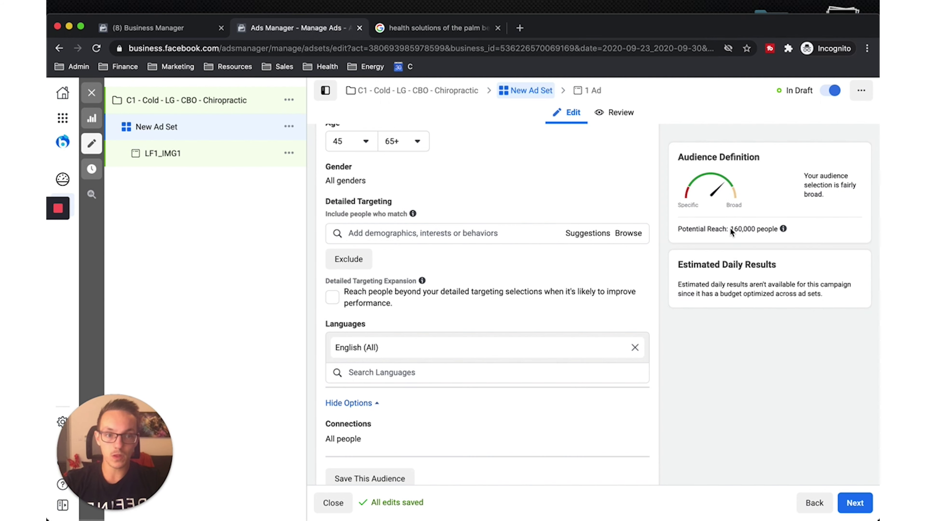
pyautogui.moveTo(732, 228); pyautogui.dragTo(778, 229)
pyautogui.moveTo(784, 229)
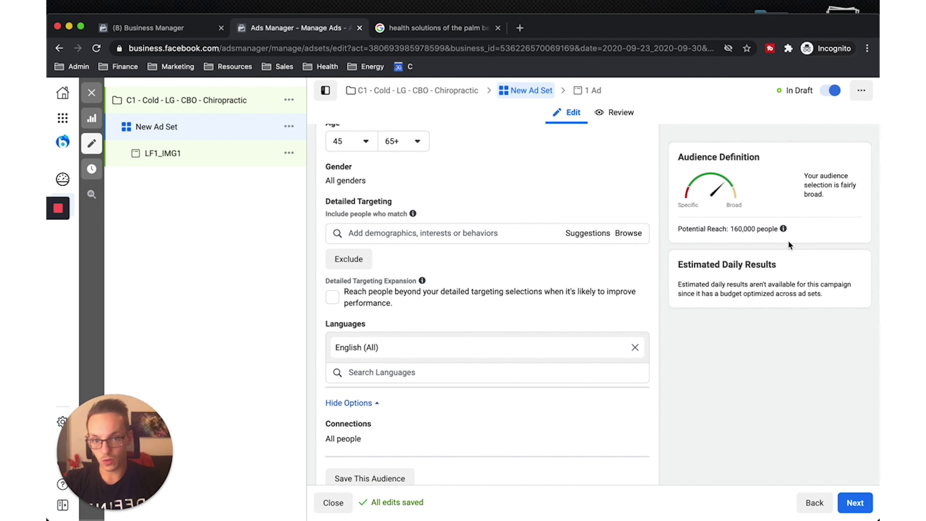
pyautogui.moveTo(731, 229); pyautogui.dragTo(754, 229)
pyautogui.click(795, 247)
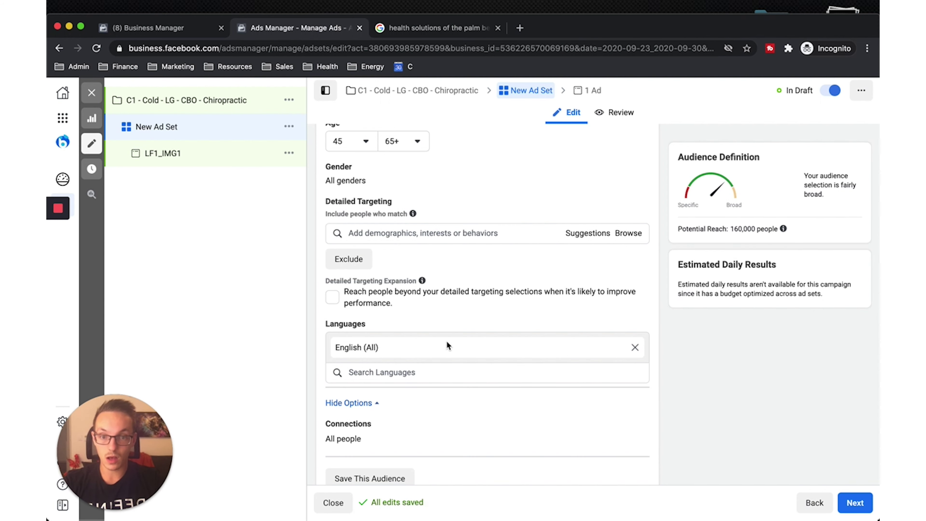
pyautogui.doubleClick(737, 230)
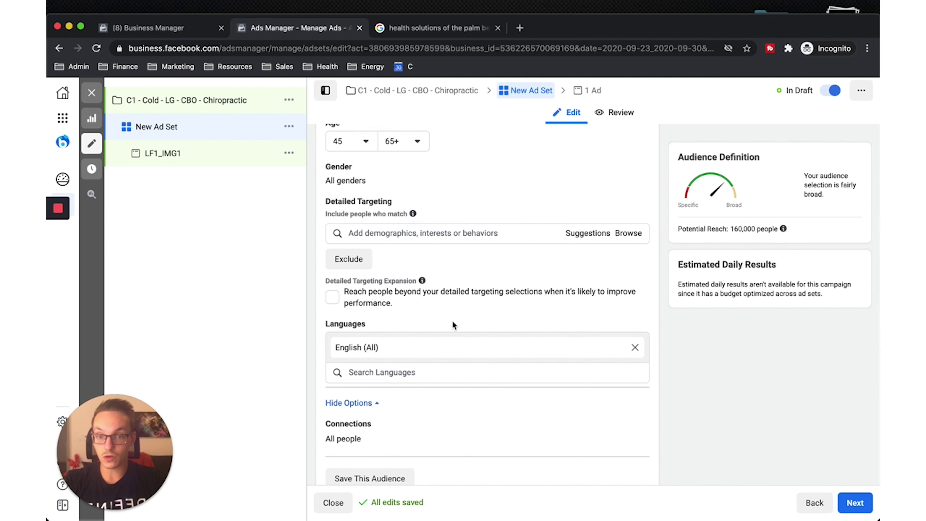
# Step: Display the suggested detailed targeting options and inspect the Single and Dating entries
pyautogui.scroll(1, 447, 288)
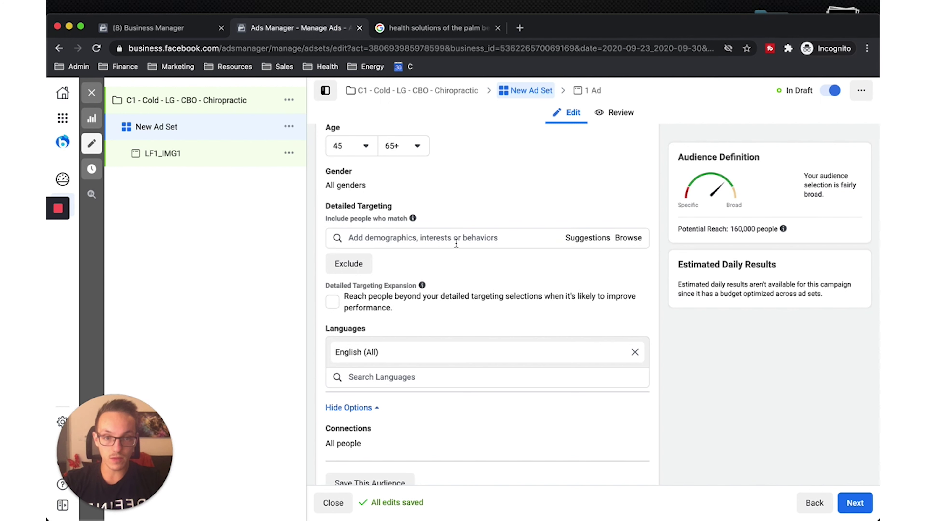
pyautogui.click(473, 236)
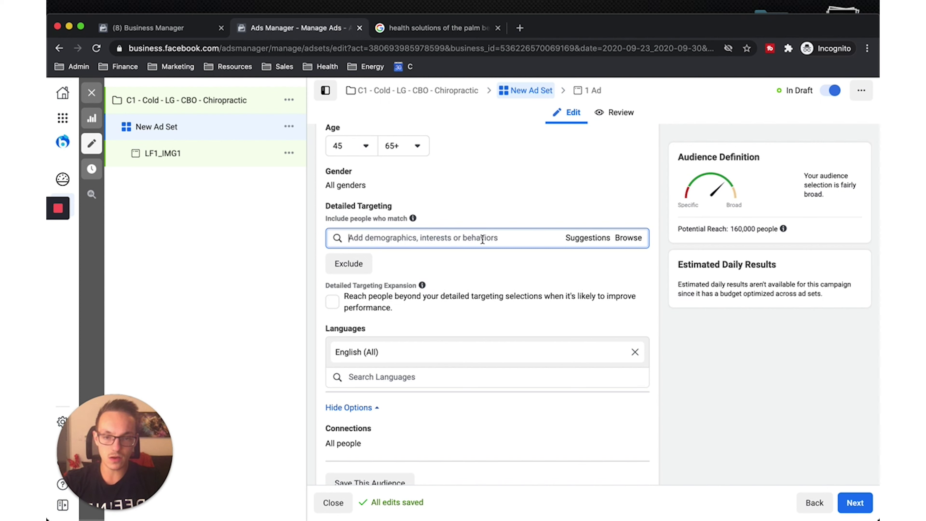
pyautogui.click(585, 245)
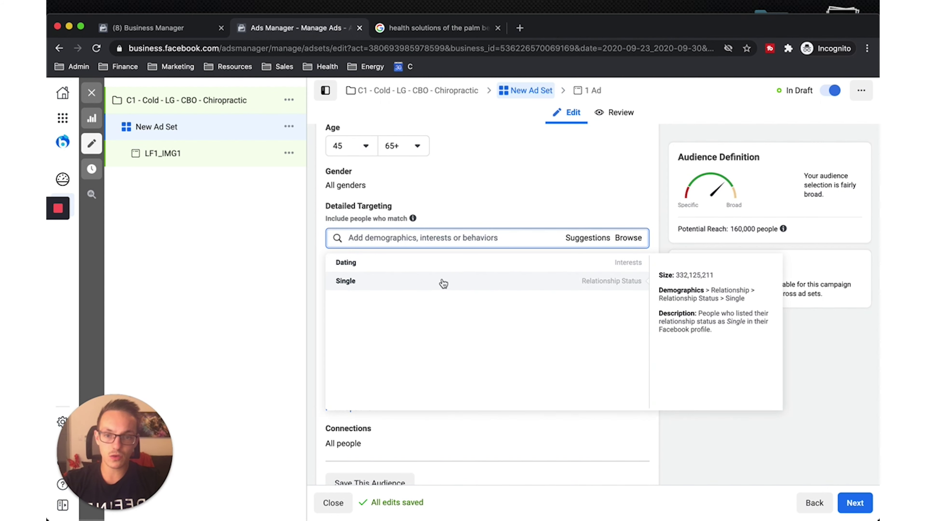
pyautogui.moveTo(404, 278)
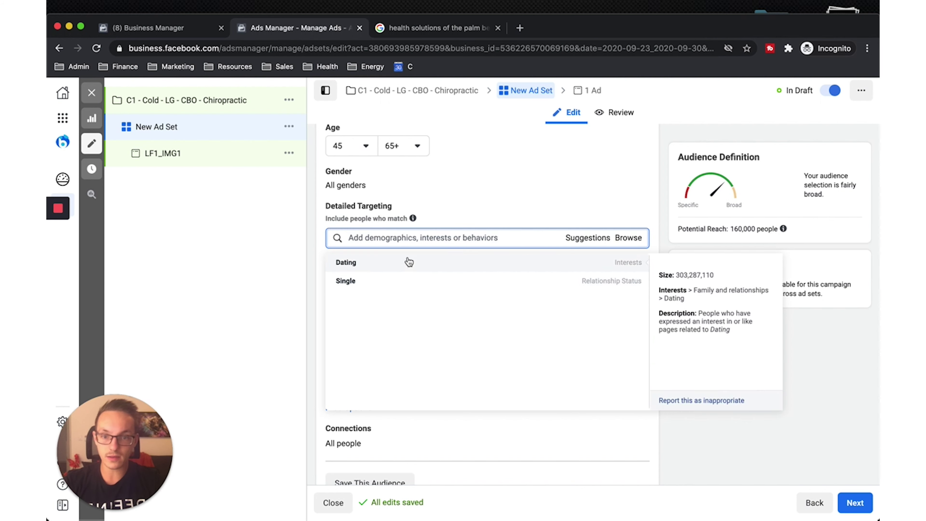
# Step: Search the detailed targeting options for "alternative medicine" and inspect the matching entries
pyautogui.click(414, 239)
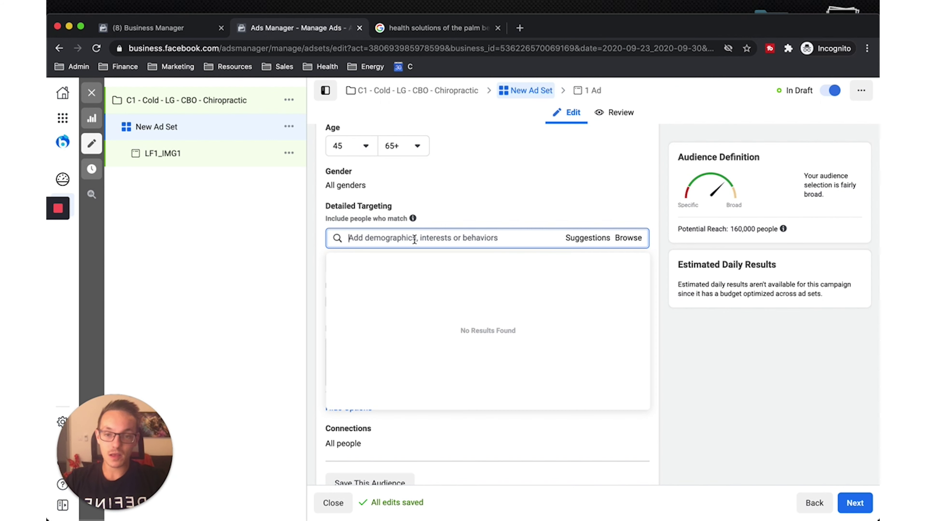
pyautogui.write('chiroprac')
pyautogui.write('alter')
pyautogui.write('native')
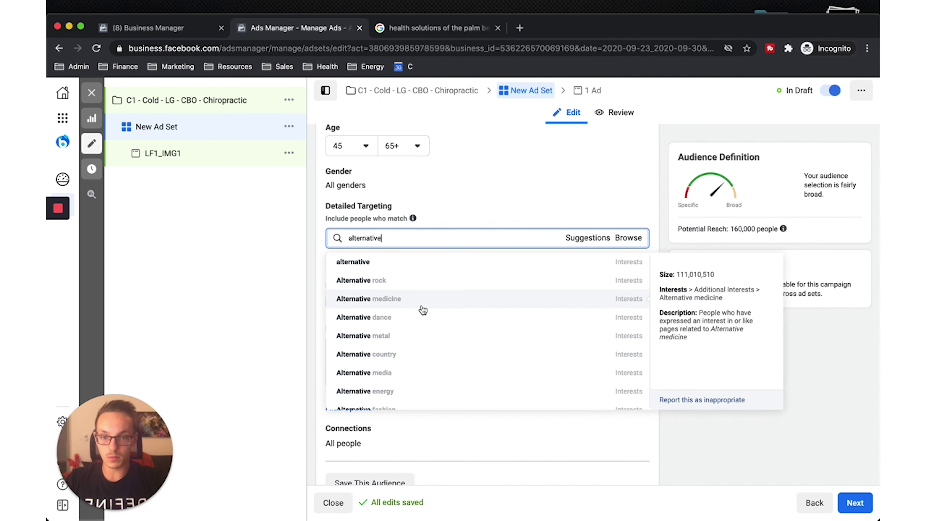
pyautogui.write(' medicin')
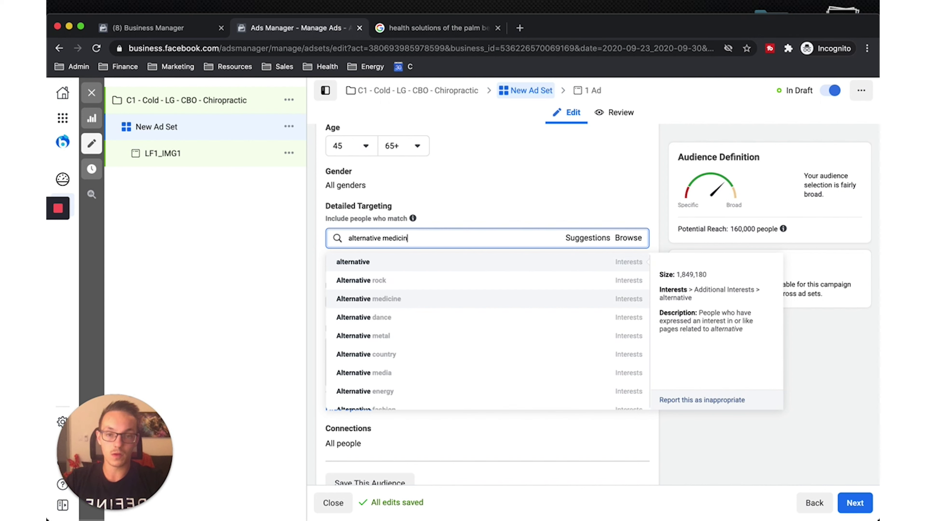
pyautogui.write('e')
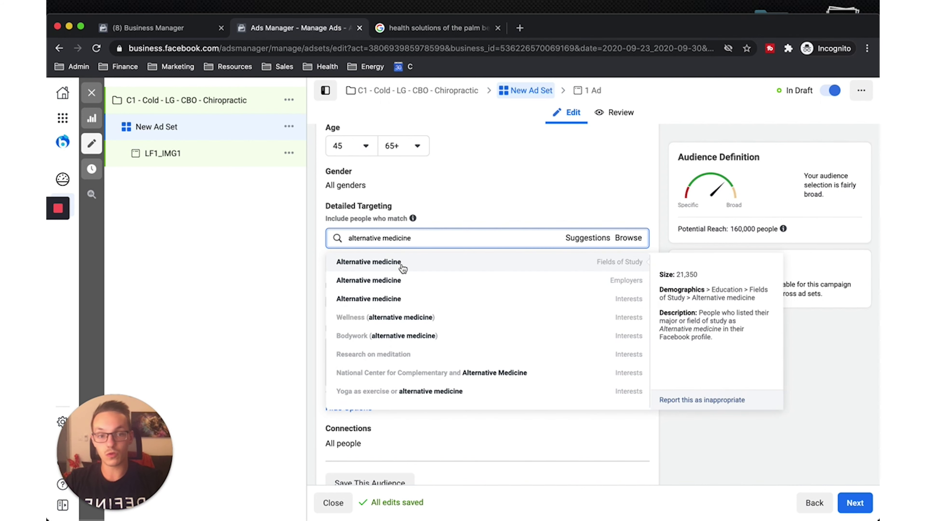
# Step: Search the detailed targeting options for "iphone", look through the matching interests and behaviors, and clear the search text
pyautogui.press('super+a')
pyautogui.write('iphone')
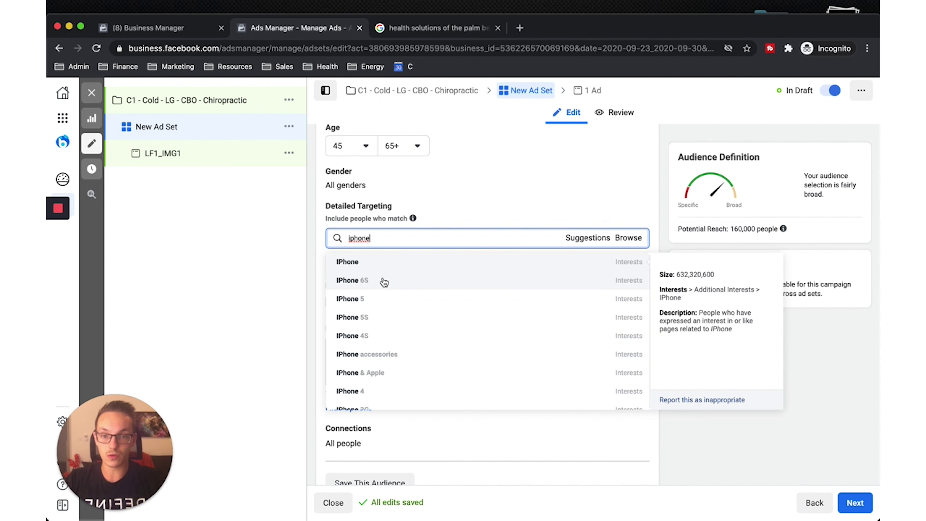
pyautogui.scroll(-10, 379, 310)
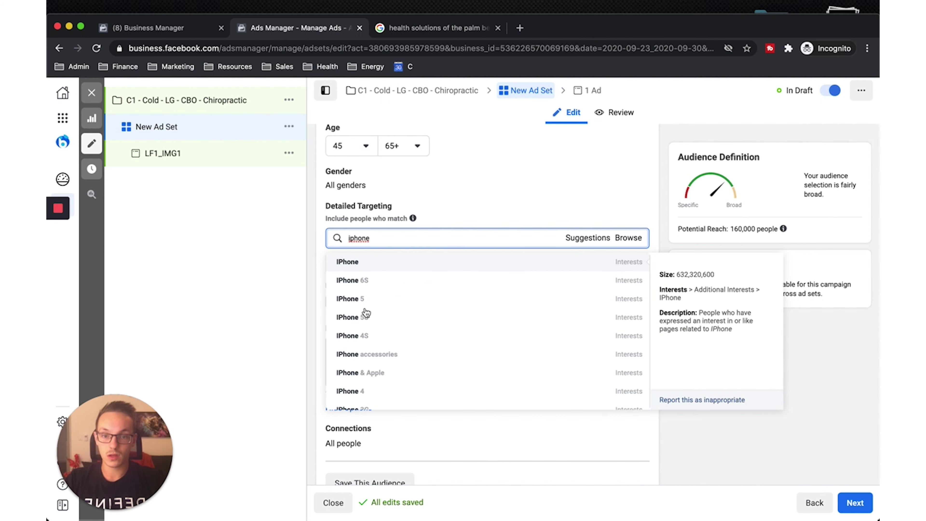
pyautogui.scroll(-5, 372, 344)
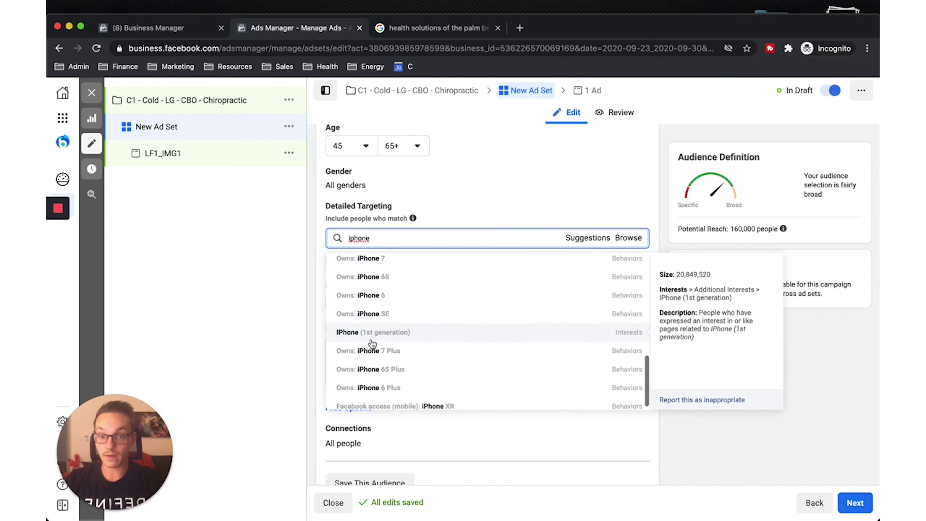
pyautogui.scroll(5, 410, 359)
pyautogui.scroll(5, 409, 353)
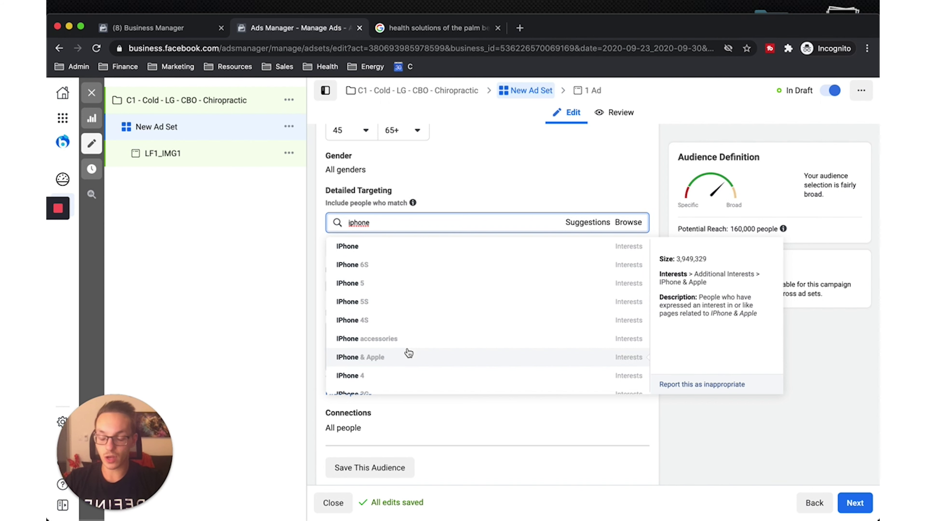
pyautogui.press('super+a')
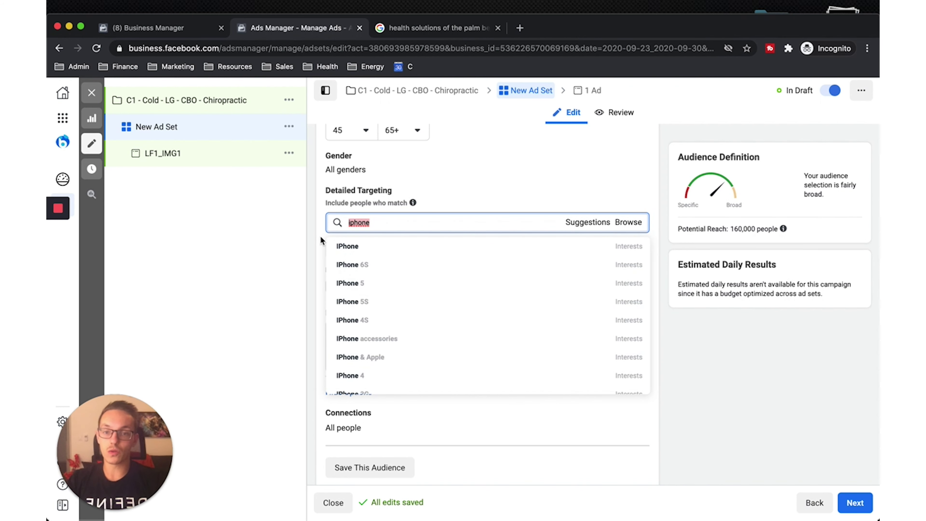
pyautogui.press('BackSpace')
# Step: Switch the ad set from automatic to manual placements and look through the available platforms and feed placements
pyautogui.scroll(-4, 530, 291)
pyautogui.scroll(-6, 530, 292)
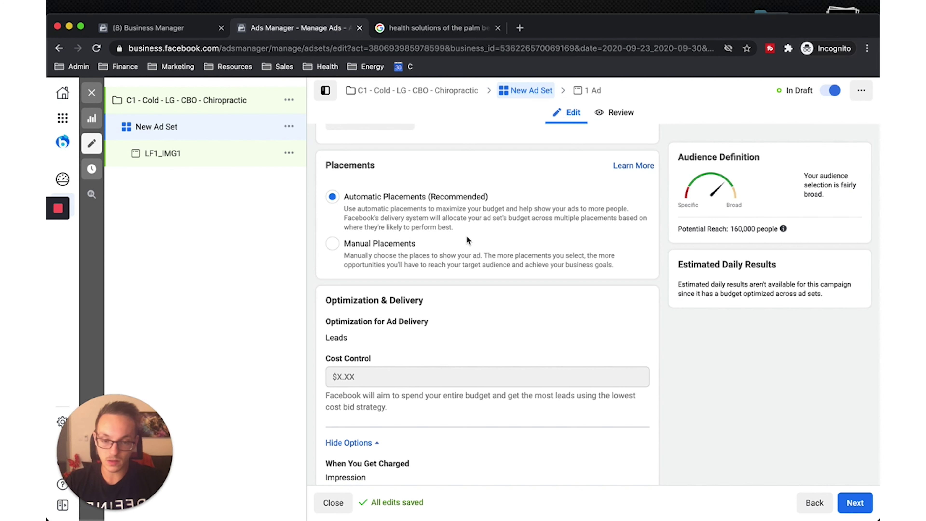
pyautogui.scroll(-1, 441, 216)
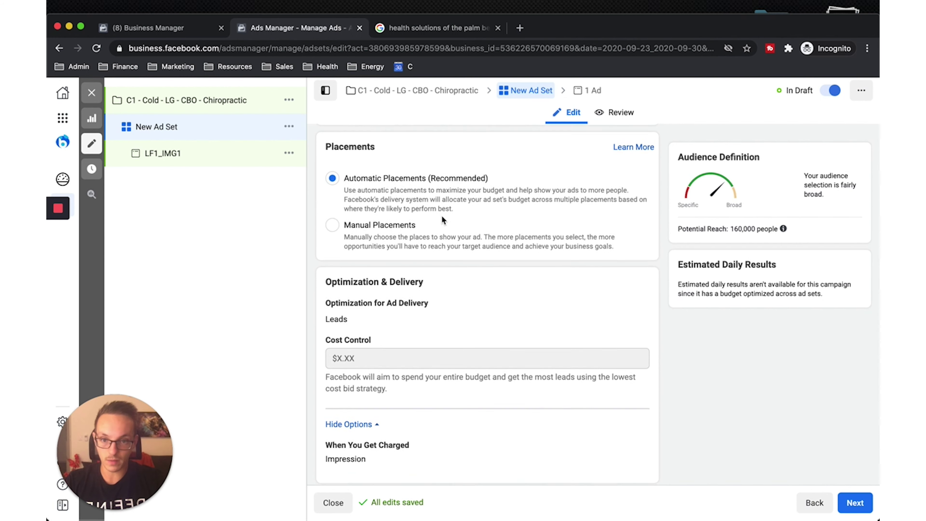
pyautogui.click(333, 220)
pyautogui.scroll(-5, 424, 274)
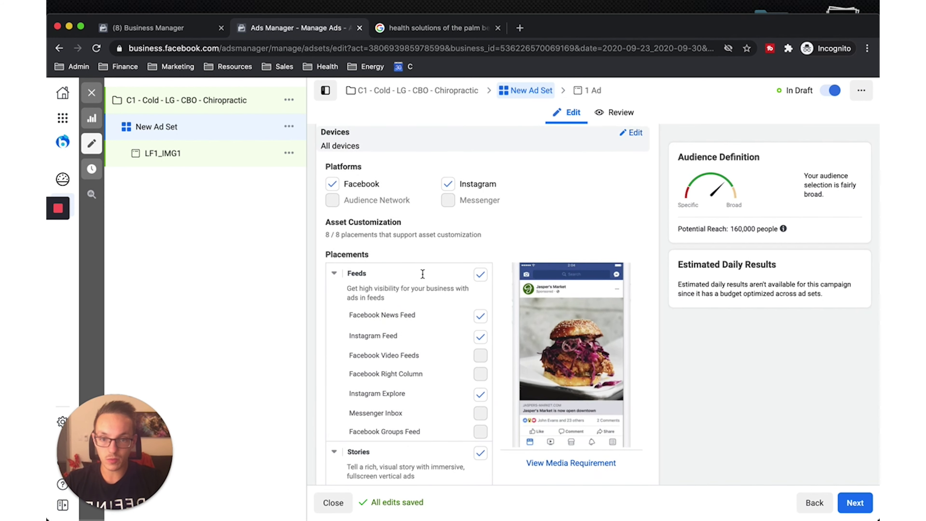
pyautogui.scroll(-3, 478, 321)
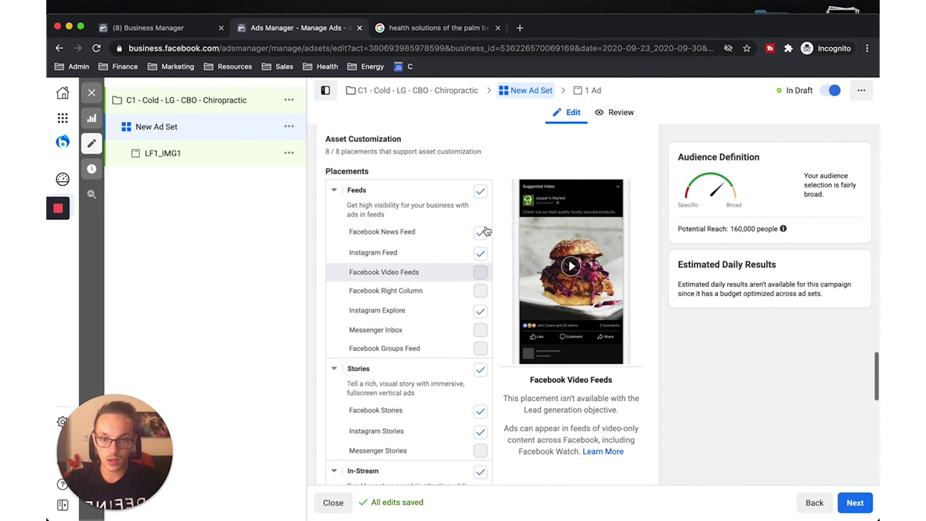
# Step: Restrict the ad set's placements to Facebook News Feed and Instagram Feed only
pyautogui.scroll(3, 452, 164)
pyautogui.click(448, 196)
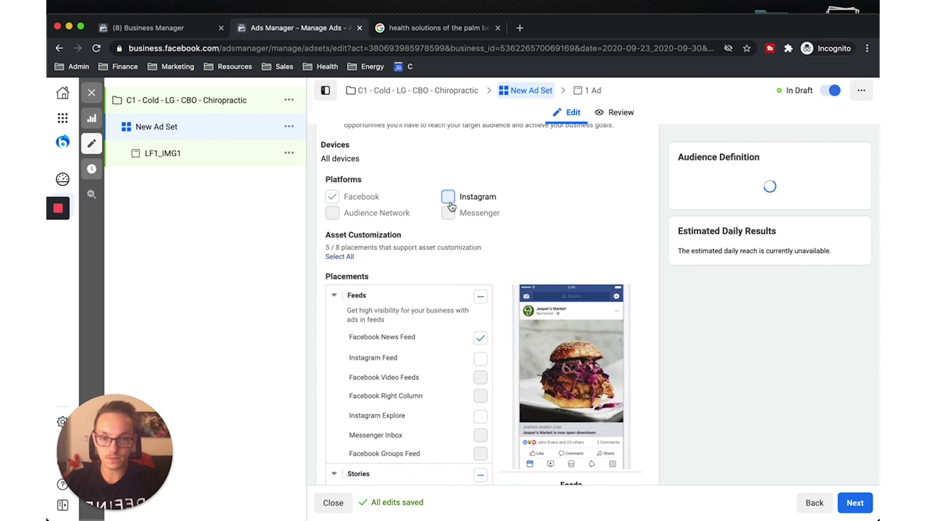
pyautogui.click(480, 358)
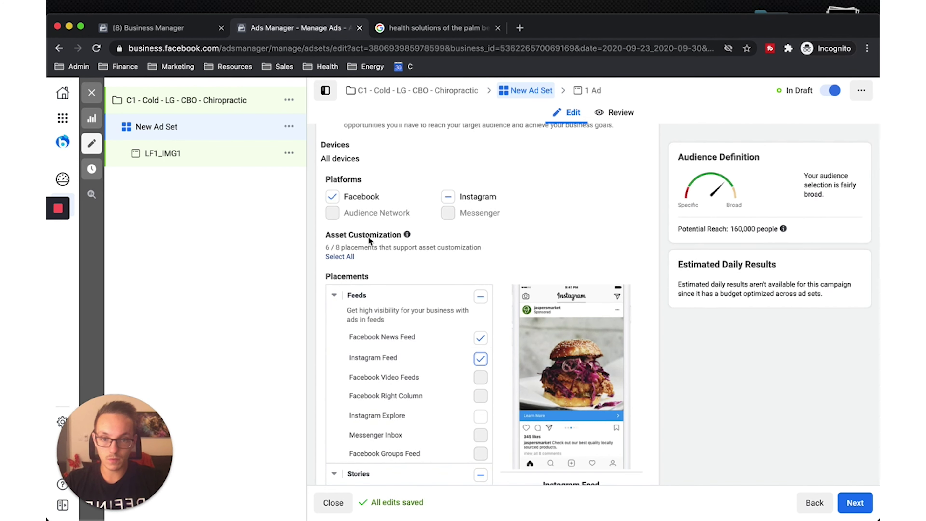
pyautogui.click(333, 196)
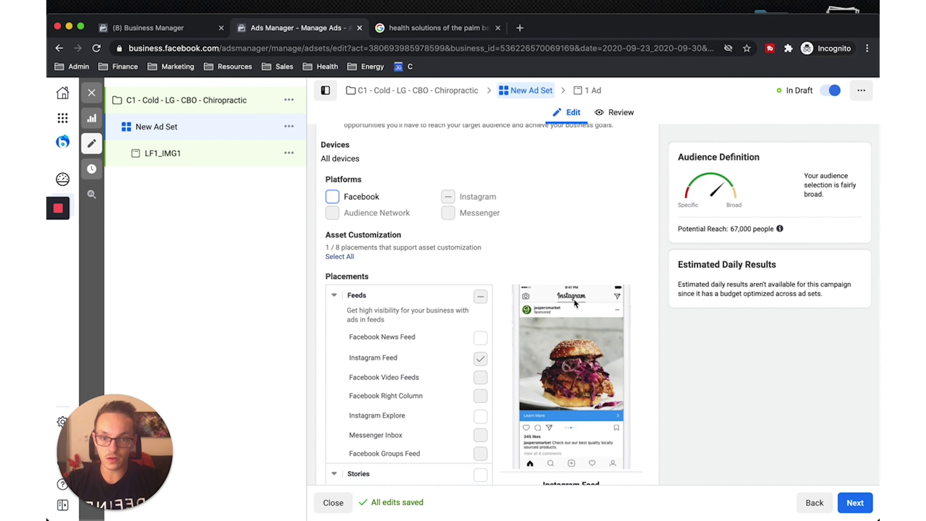
pyautogui.click(482, 338)
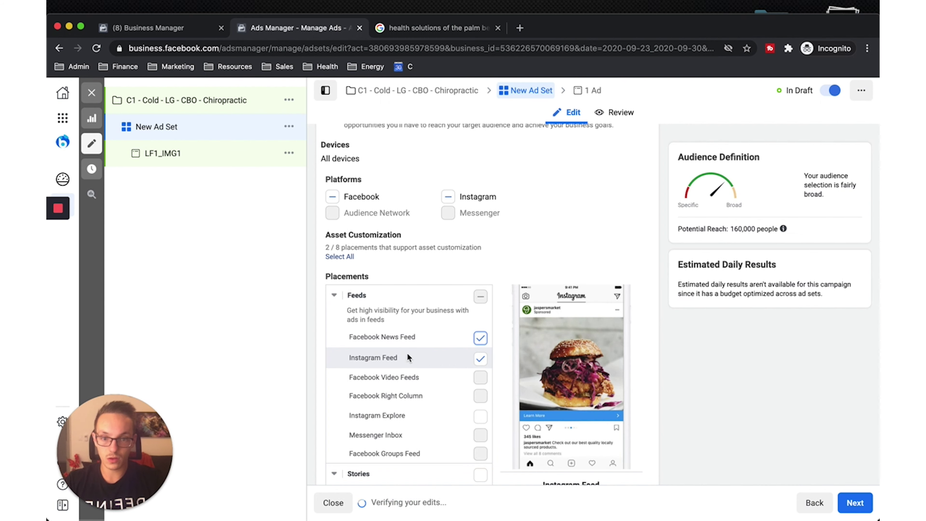
# Step: Check the potential reach, expand the extra placement options, and review them along with the Optimization & Delivery settings
pyautogui.doubleClick(735, 229)
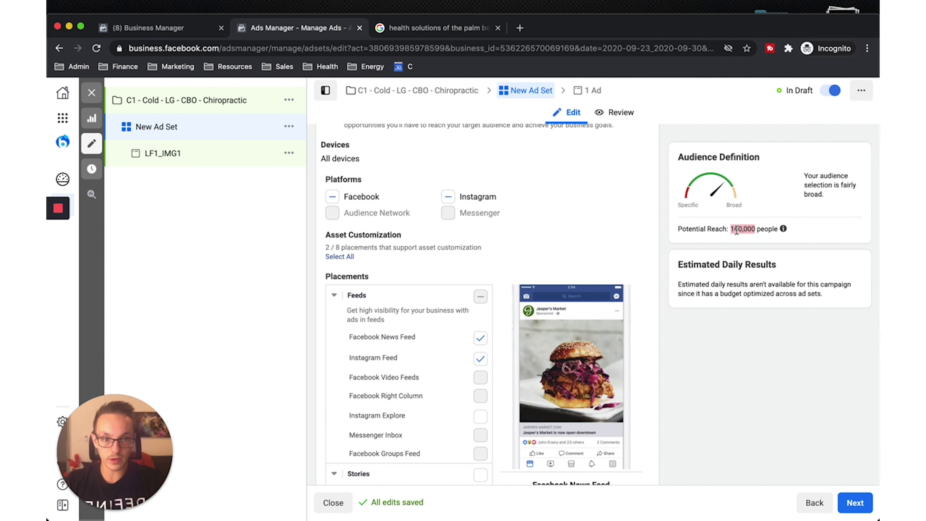
pyautogui.click(700, 242)
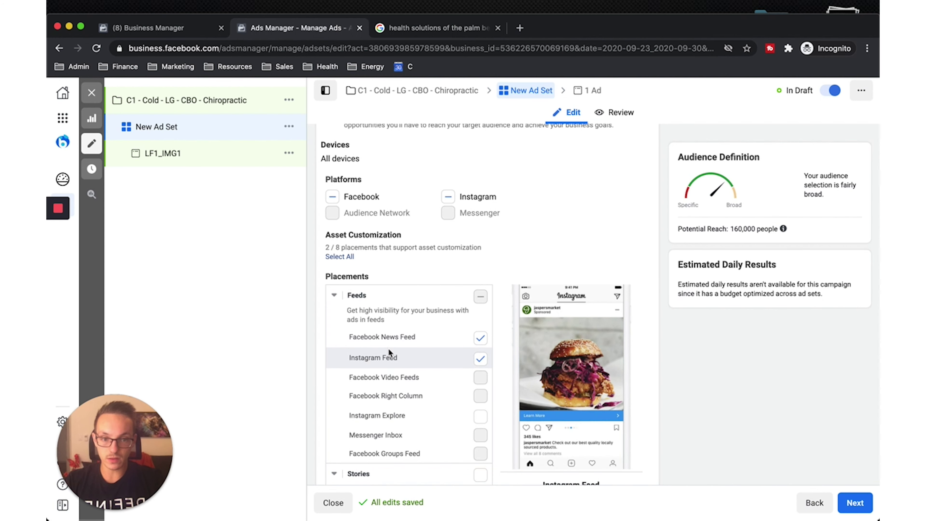
pyautogui.scroll(-6, 377, 339)
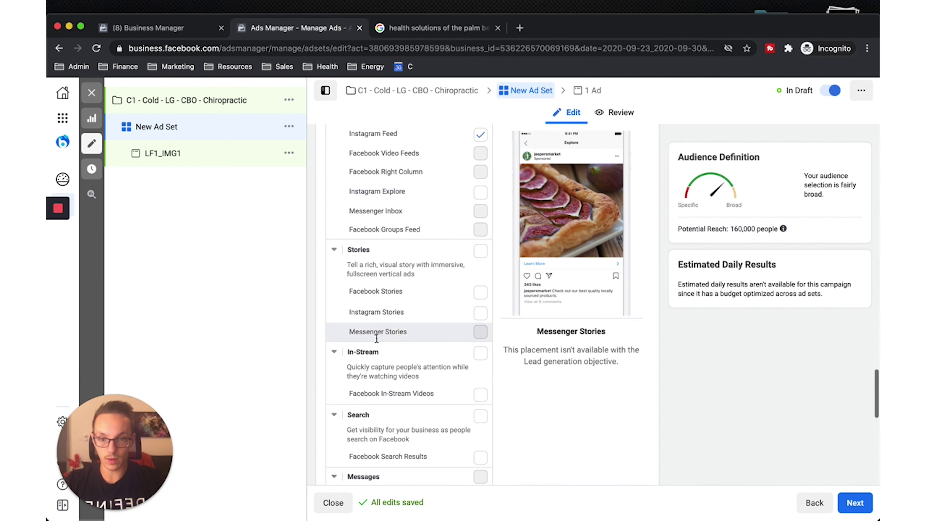
pyautogui.scroll(-10, 376, 338)
pyautogui.click(356, 231)
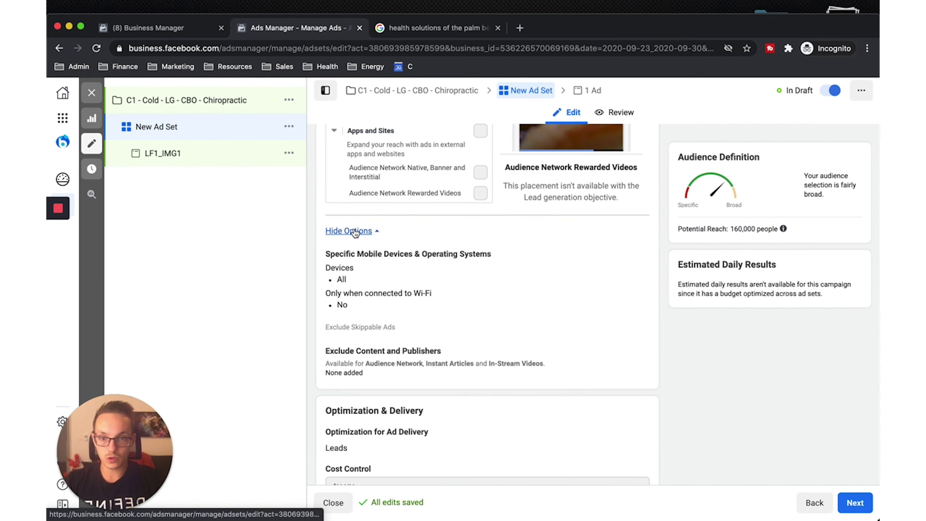
pyautogui.scroll(-4, 420, 258)
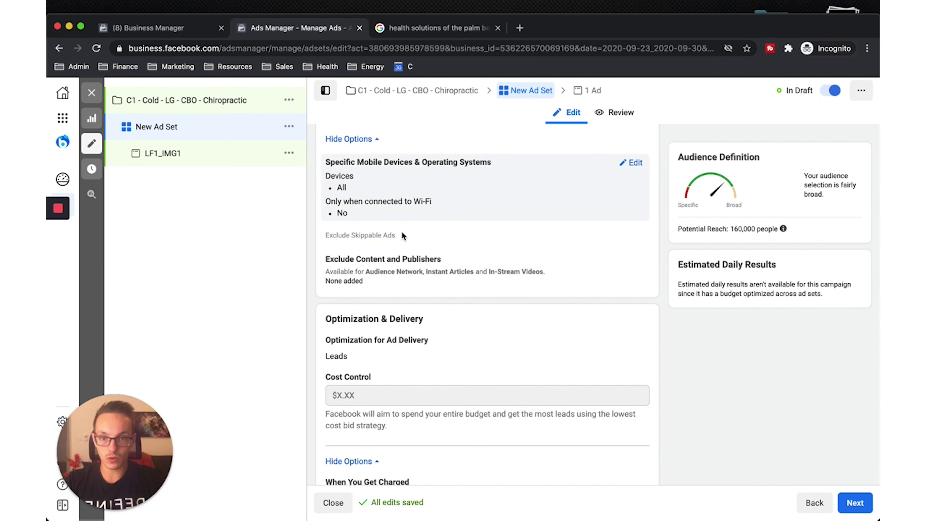
pyautogui.scroll(-1, 405, 241)
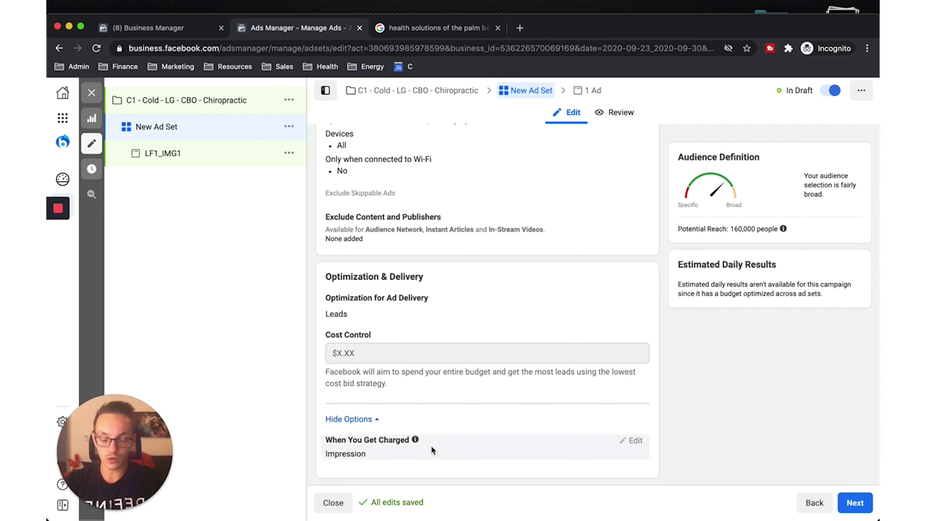
# Step: Continue to the ad LF1_IMG1, assign the healthsolutionspb Instagram account, and check the Facebook Page selection at the ad set level
pyautogui.click(867, 510)
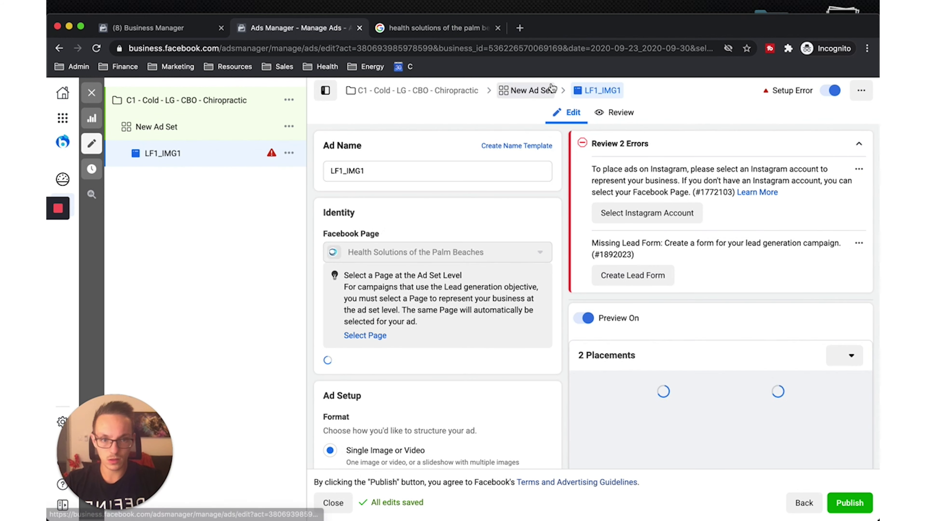
pyautogui.scroll(-1, 492, 311)
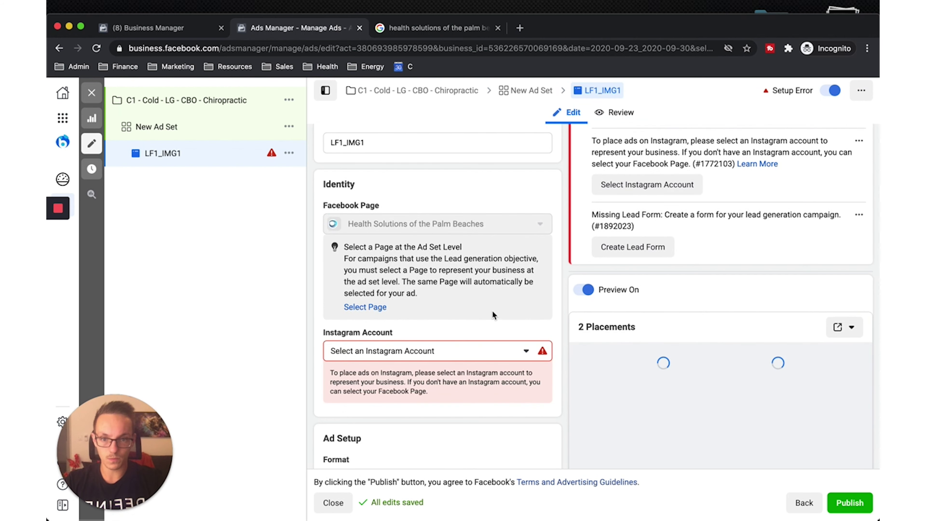
pyautogui.click(393, 352)
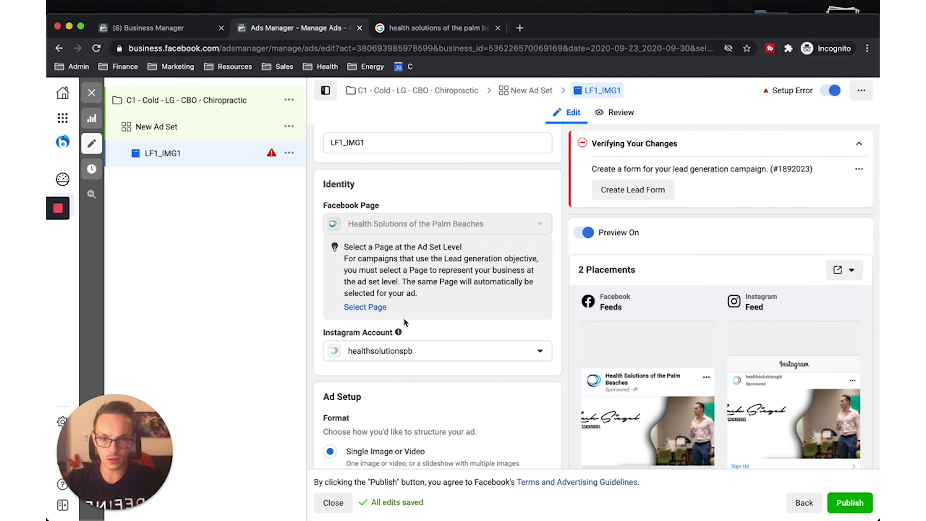
pyautogui.click(376, 309)
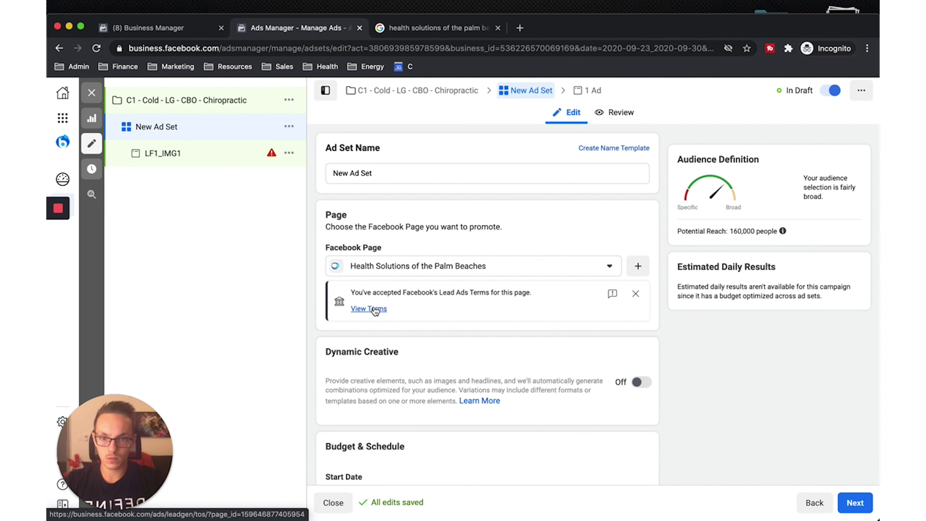
pyautogui.click(206, 154)
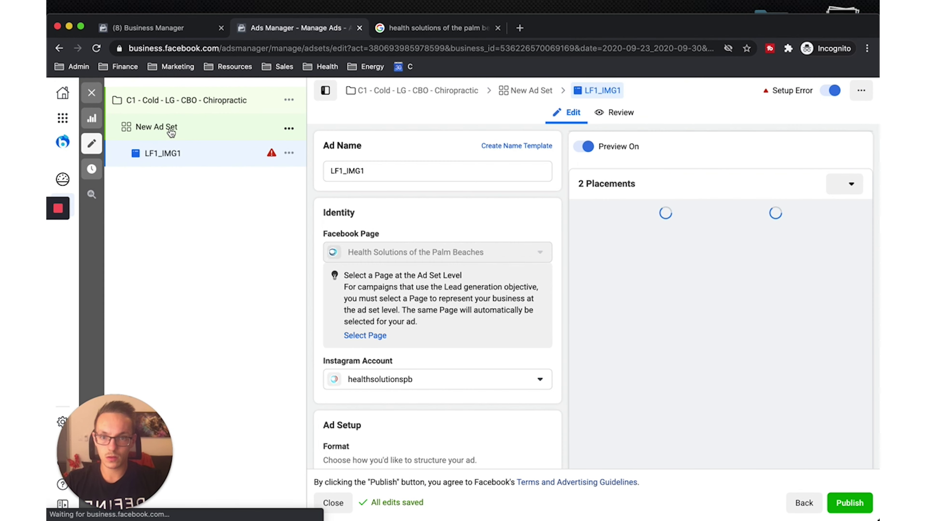
# Step: Return to the ad set and examine its location radius, age range, language and placement settings as a basis for its name
pyautogui.click(171, 131)
pyautogui.click(385, 175)
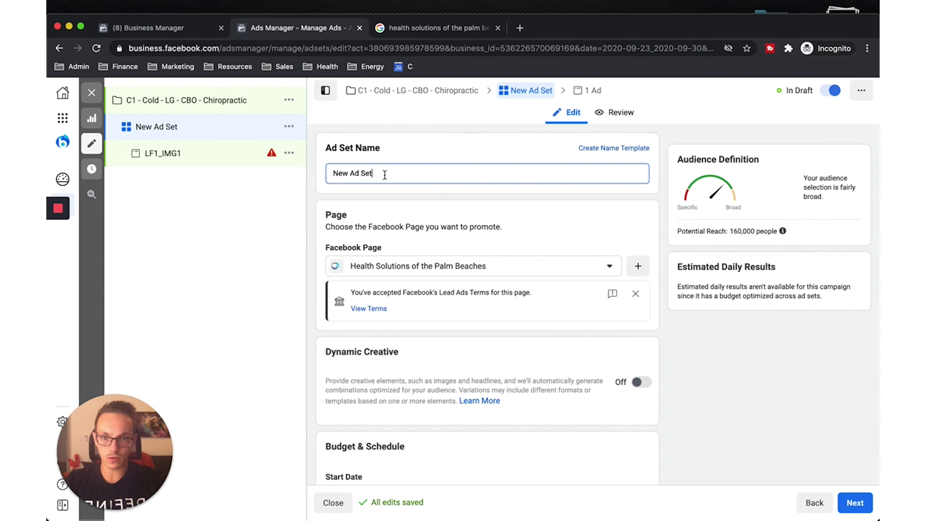
pyautogui.scroll(-3, 394, 216)
pyautogui.scroll(3, 394, 216)
pyautogui.press('super+a')
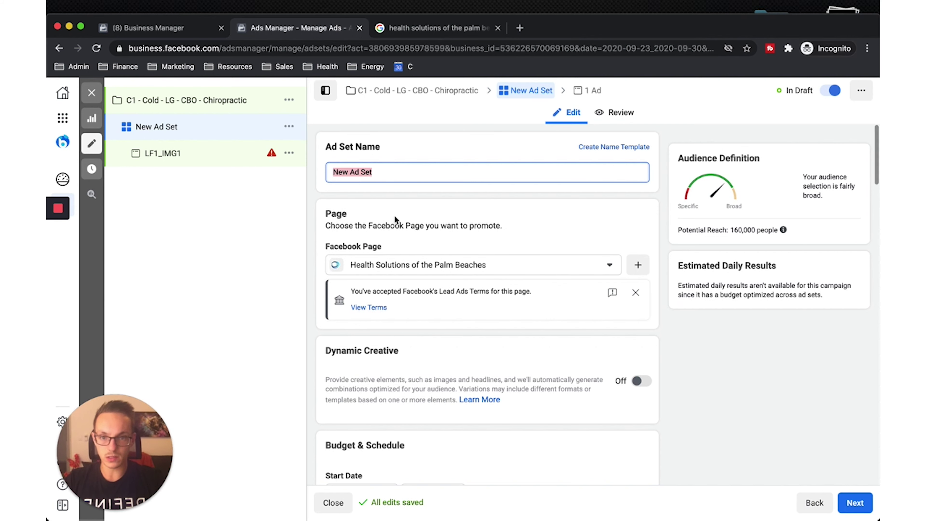
pyautogui.scroll(-1, 395, 216)
pyautogui.scroll(-15, 394, 215)
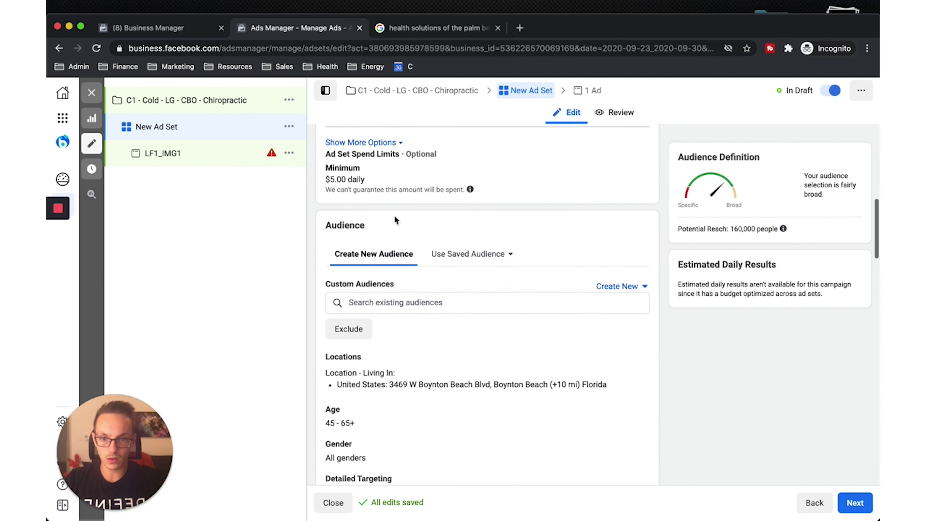
pyautogui.scroll(-2, 395, 217)
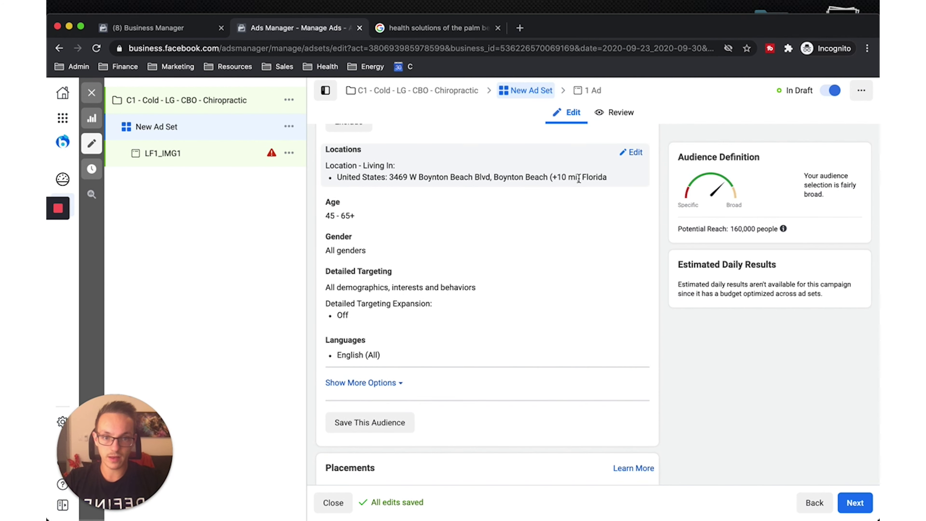
pyautogui.scroll(-6, 372, 331)
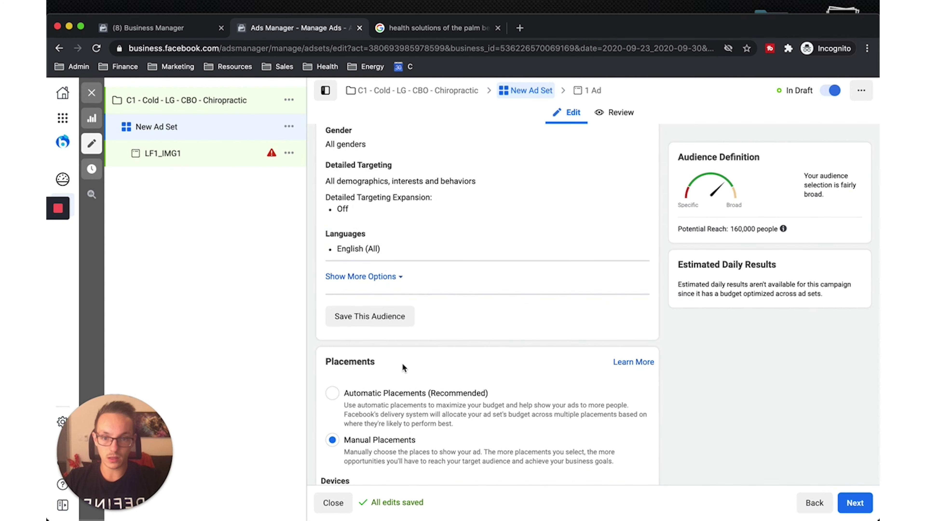
pyautogui.scroll(-15, 403, 364)
pyautogui.scroll(-9, 420, 253)
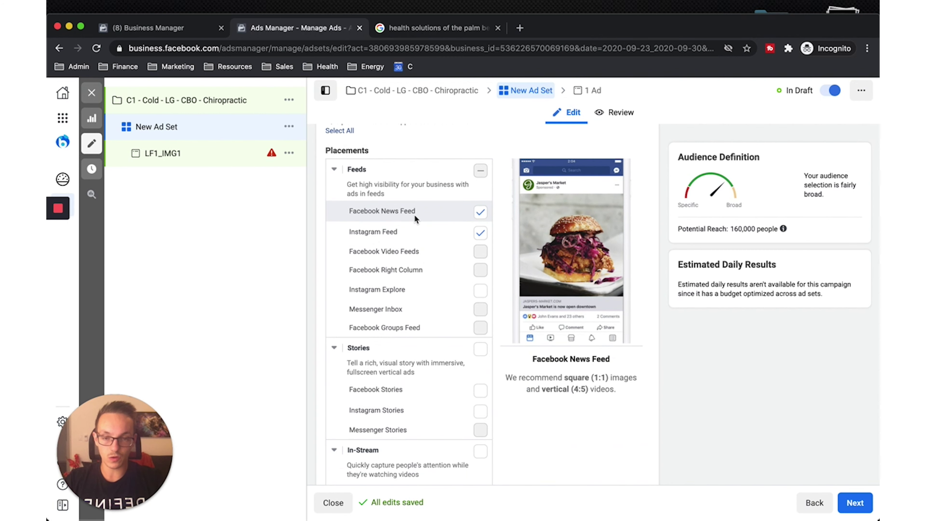
pyautogui.scroll(-20, 425, 246)
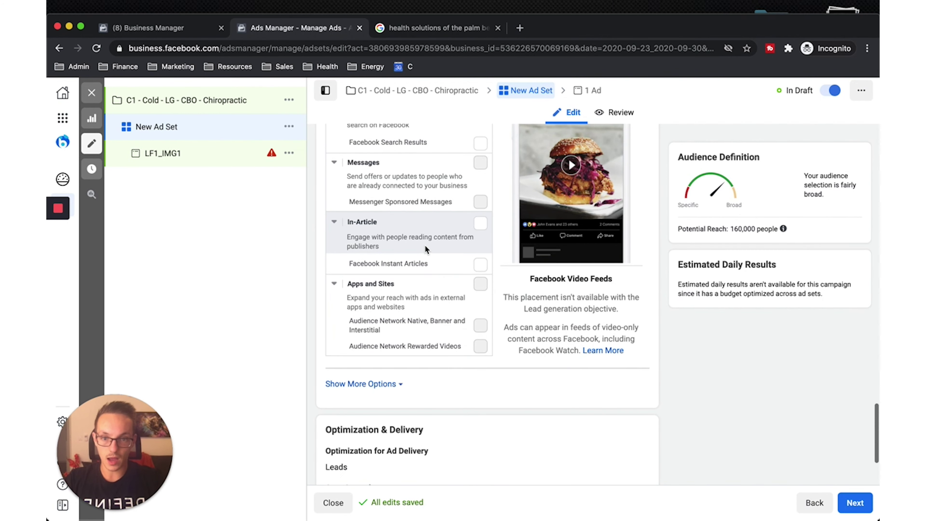
pyautogui.scroll(20, 424, 245)
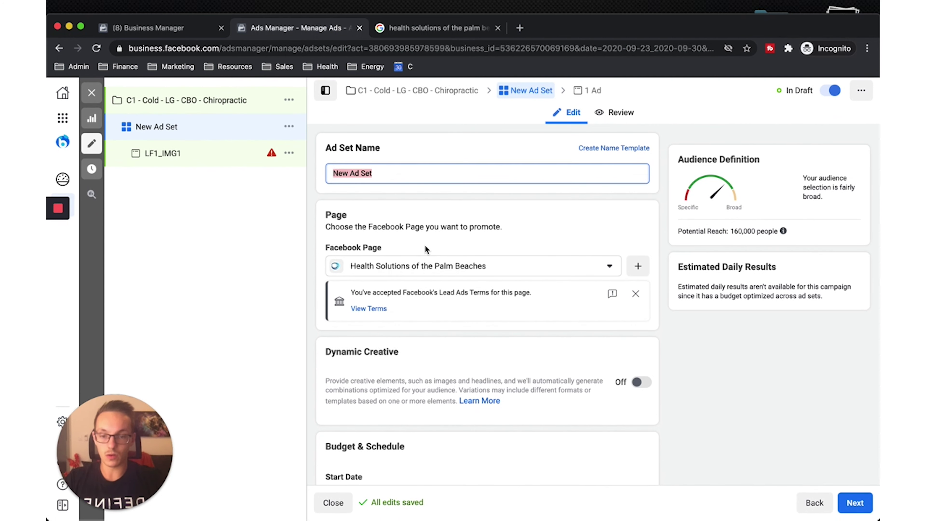
# Step: Rename the ad set to "45-65+ - 10mi - FNF/IF - English"
pyautogui.write('45')
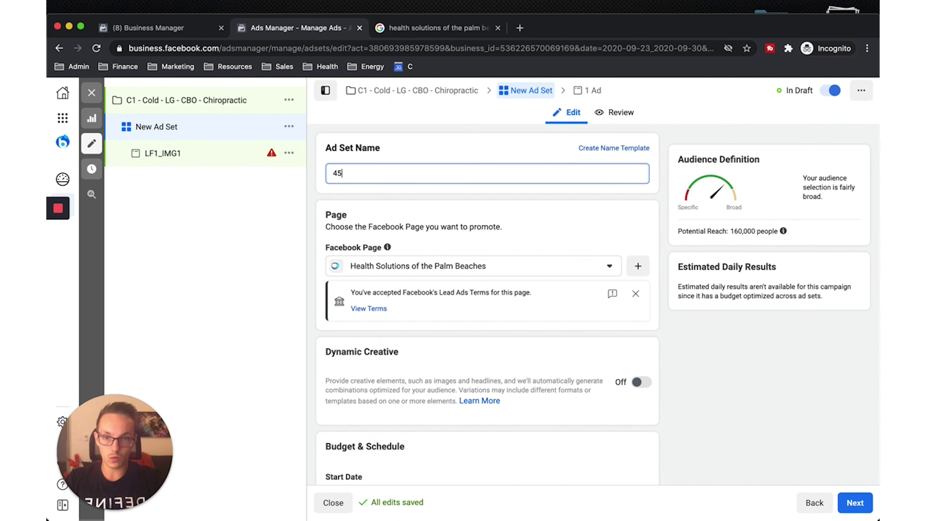
pyautogui.write('-65')
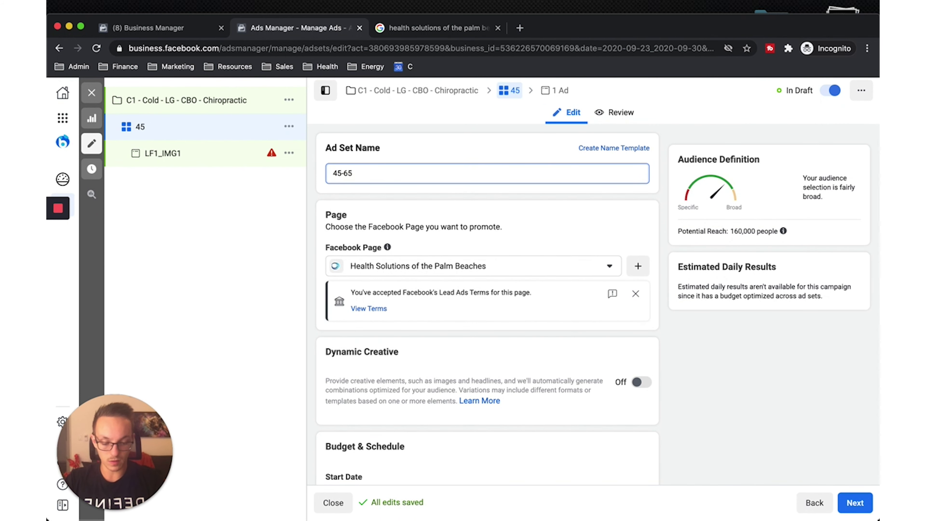
pyautogui.write('+ - 10')
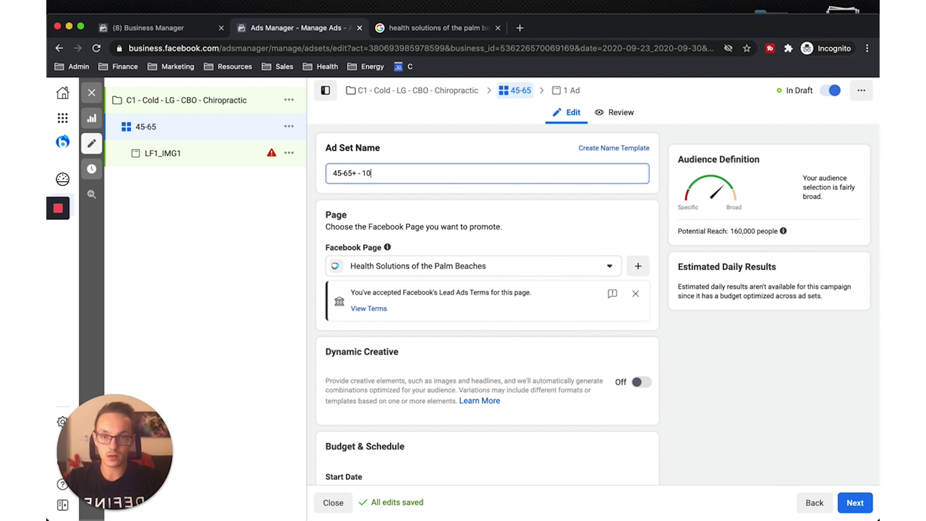
pyautogui.write('mi - ')
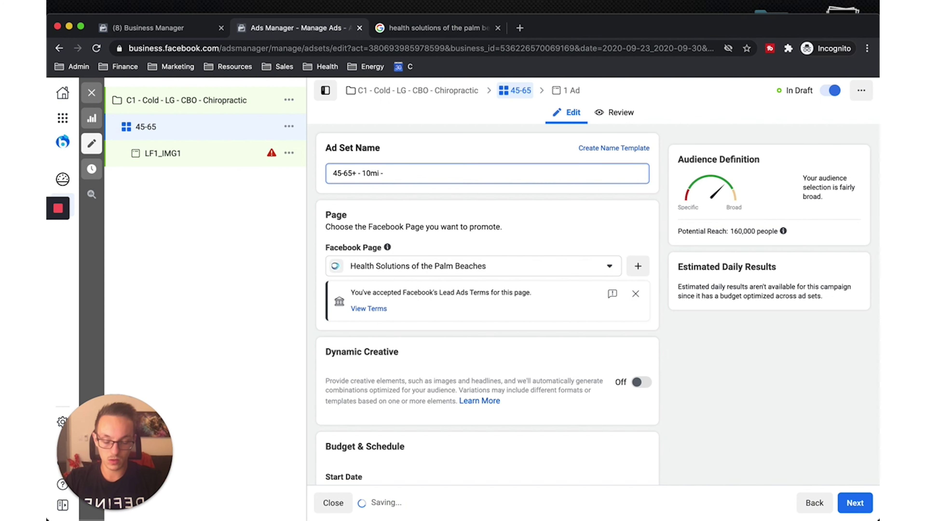
pyautogui.write('FNF/')
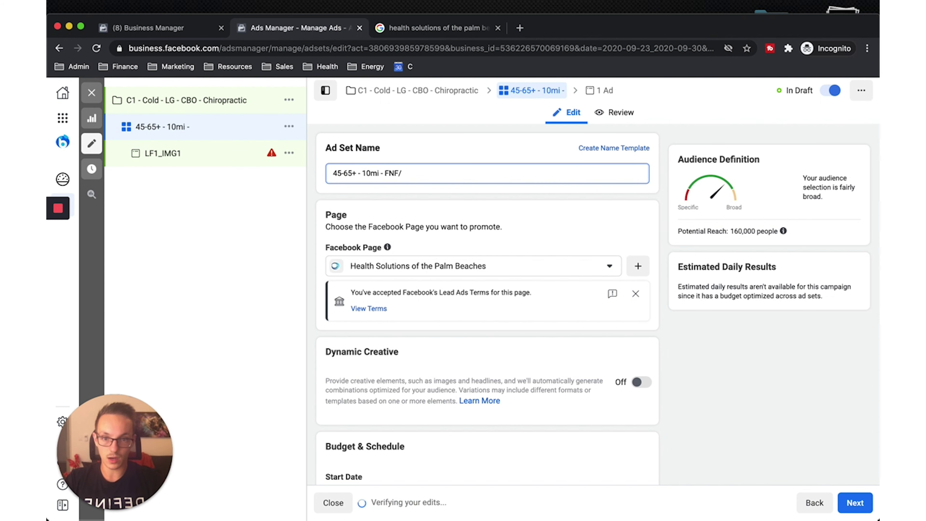
pyautogui.write('IF')
pyautogui.scroll(-10, 493, 385)
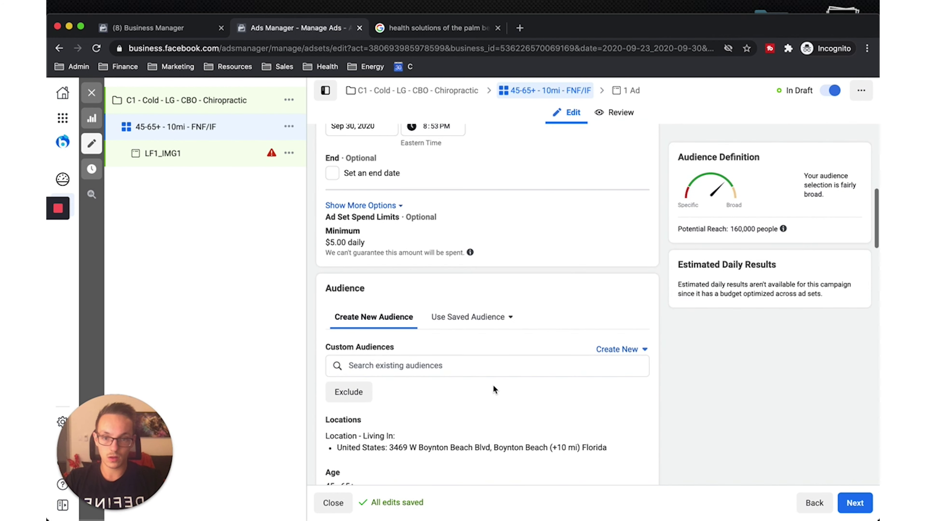
pyautogui.scroll(-10, 493, 385)
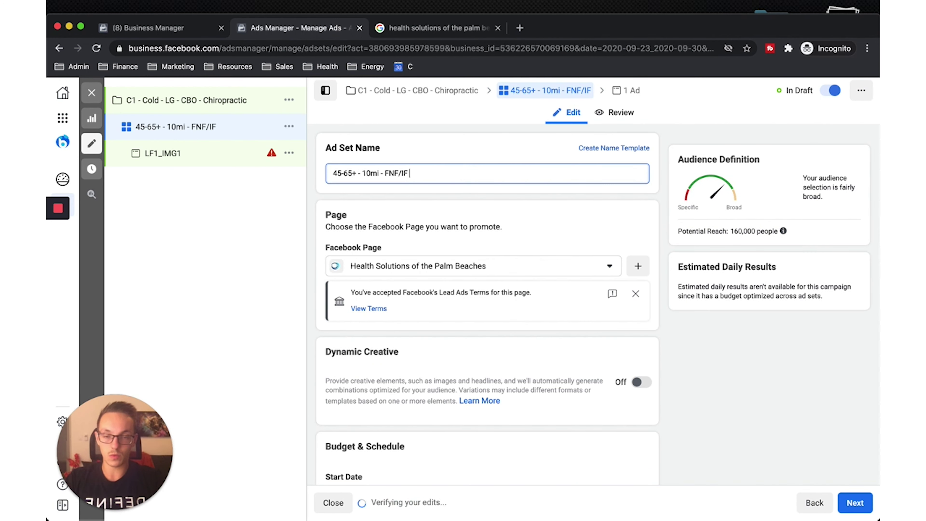
pyautogui.write('- English')
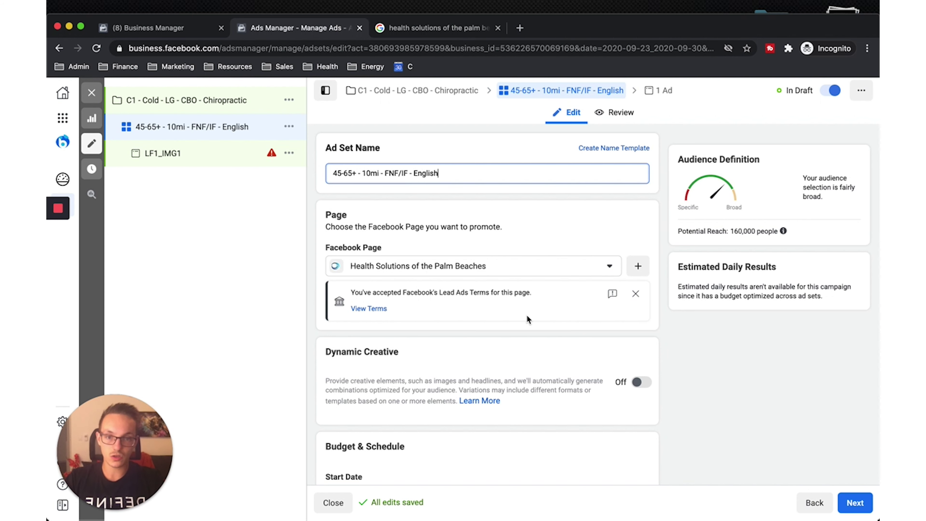
# Step: Prefix the ad set name with "A1 -" so it reads "A1 - 45-65+ - 10mi - FNF/IF - English"
pyautogui.click(511, 208)
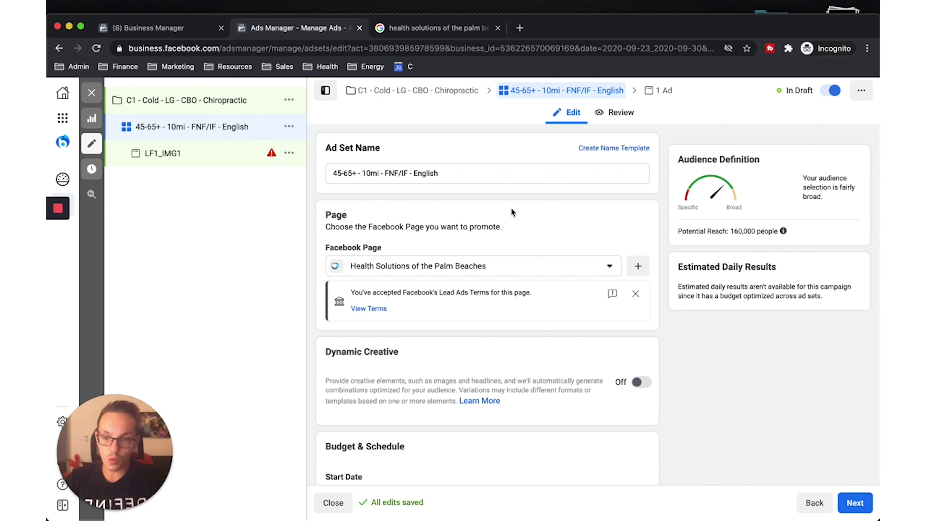
pyautogui.click(334, 173)
pyautogui.write('A1 -')
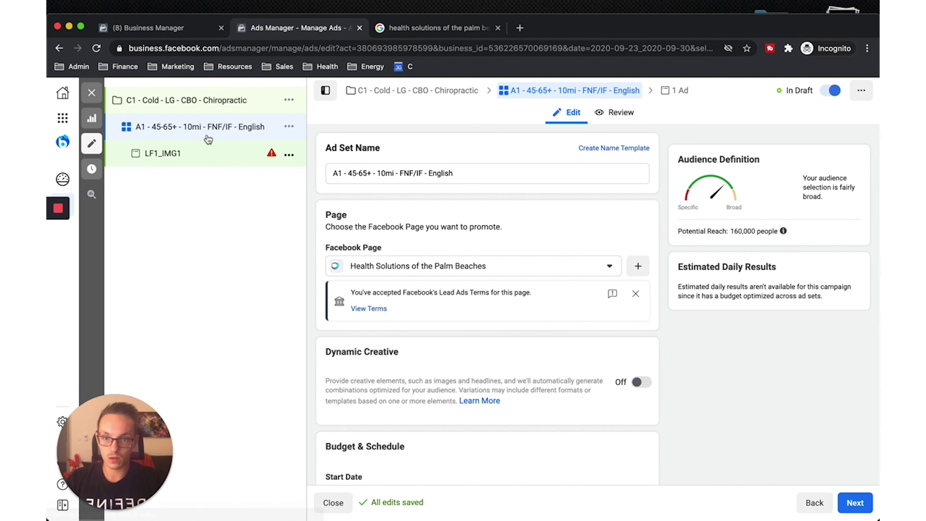
# Step: Open the ad LF1_IMG1 and select the Spinal Decompression instant form created on 2019-01-08
pyautogui.click(170, 153)
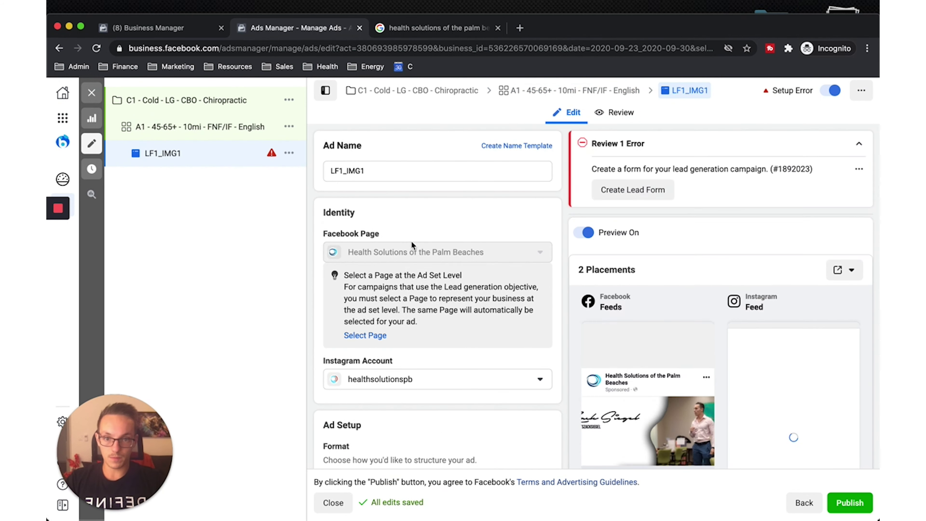
pyautogui.scroll(-5, 411, 242)
pyautogui.scroll(-9, 411, 241)
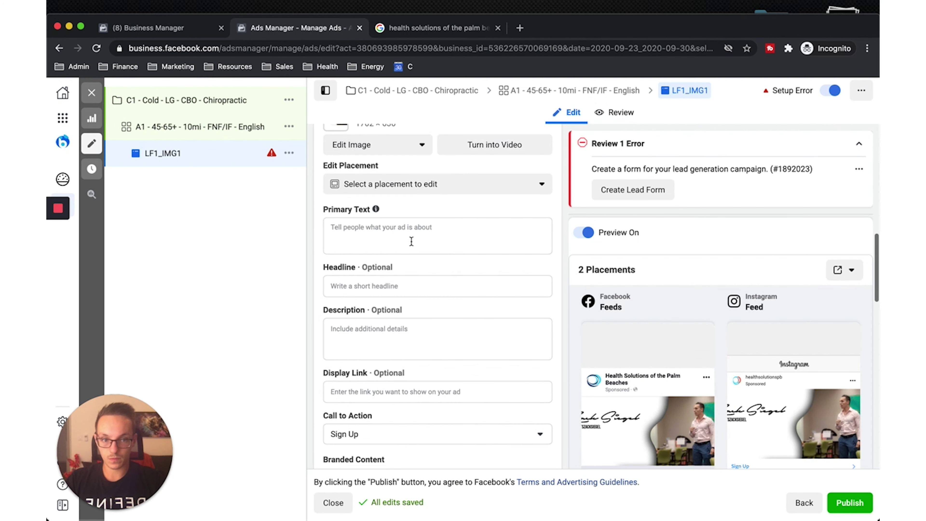
pyautogui.scroll(-15, 411, 241)
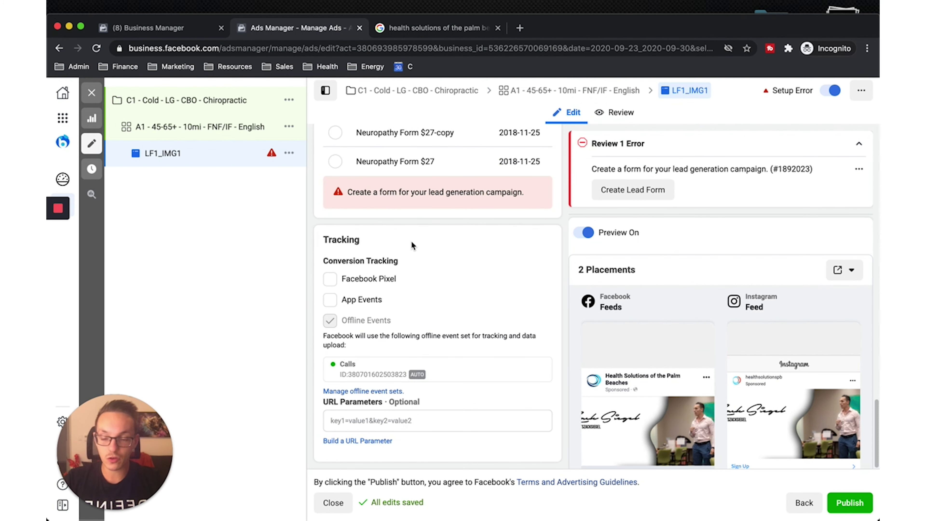
pyautogui.scroll(7, 411, 243)
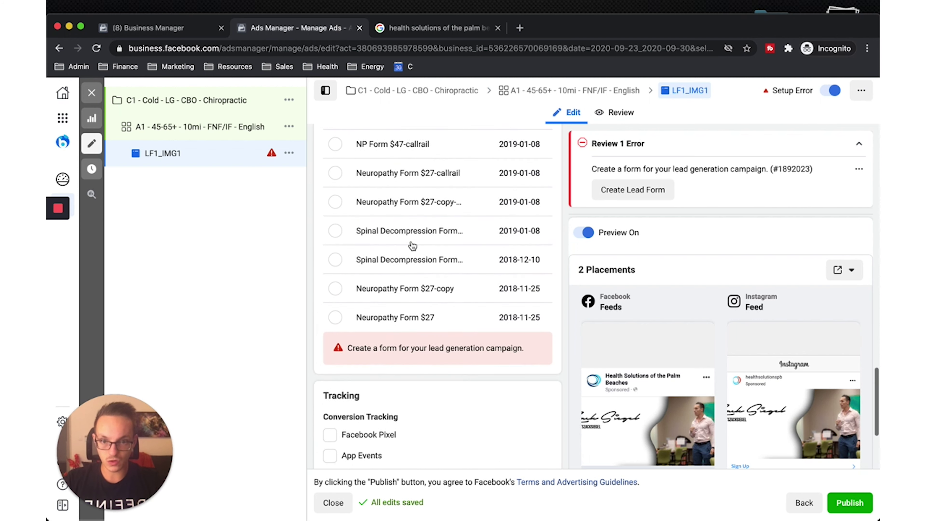
pyautogui.scroll(1, 412, 245)
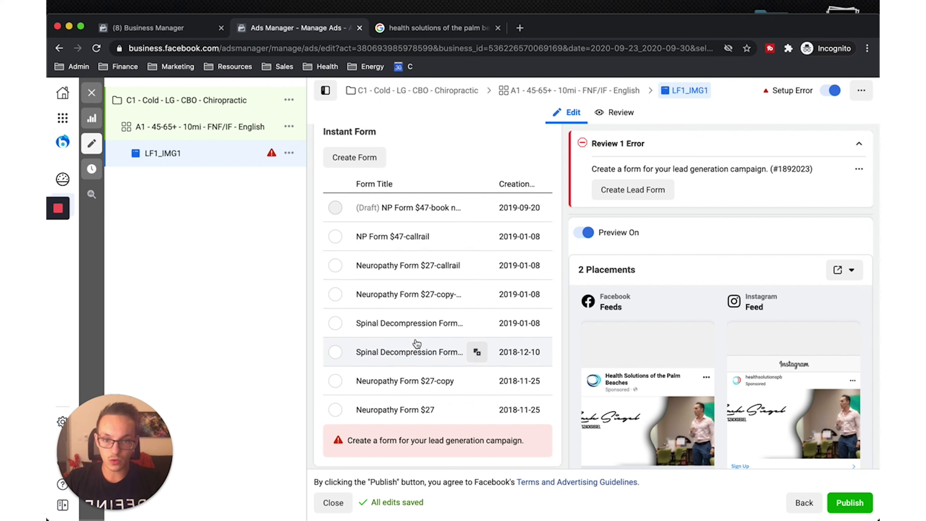
pyautogui.click(397, 324)
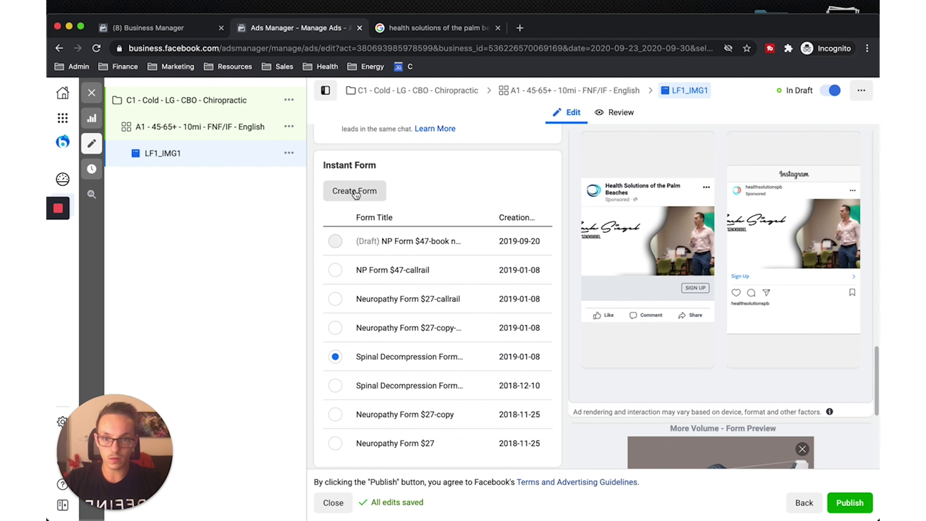
# Step: Open a new blank instant form and review its form type options and content sections
pyautogui.click(354, 189)
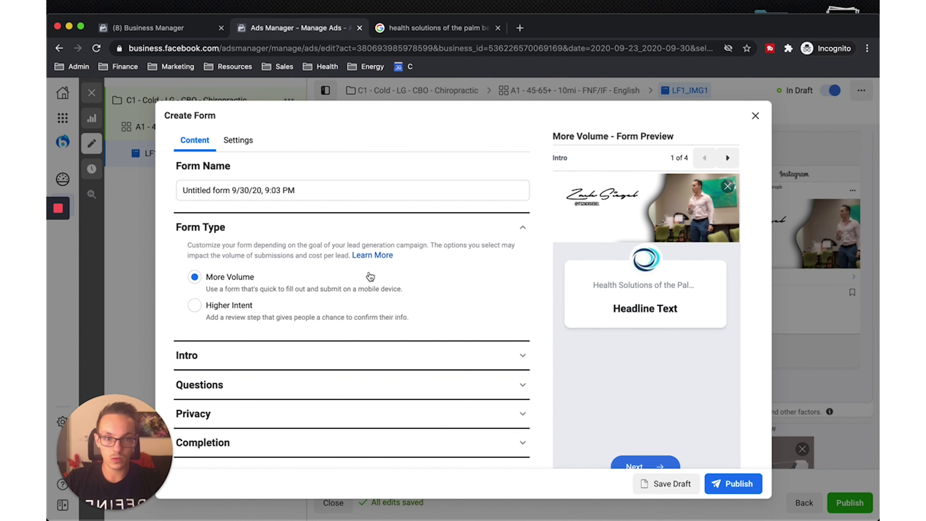
pyautogui.scroll(-1, 352, 289)
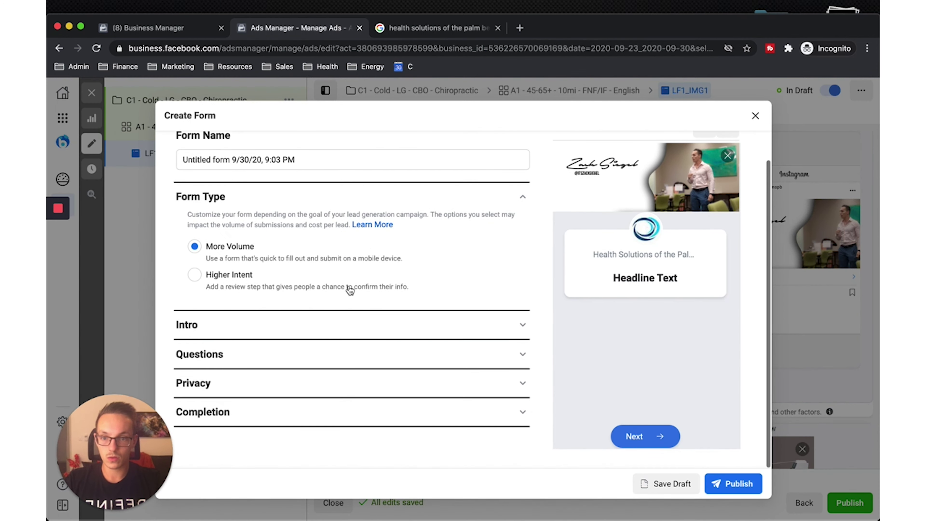
pyautogui.scroll(1, 500, 201)
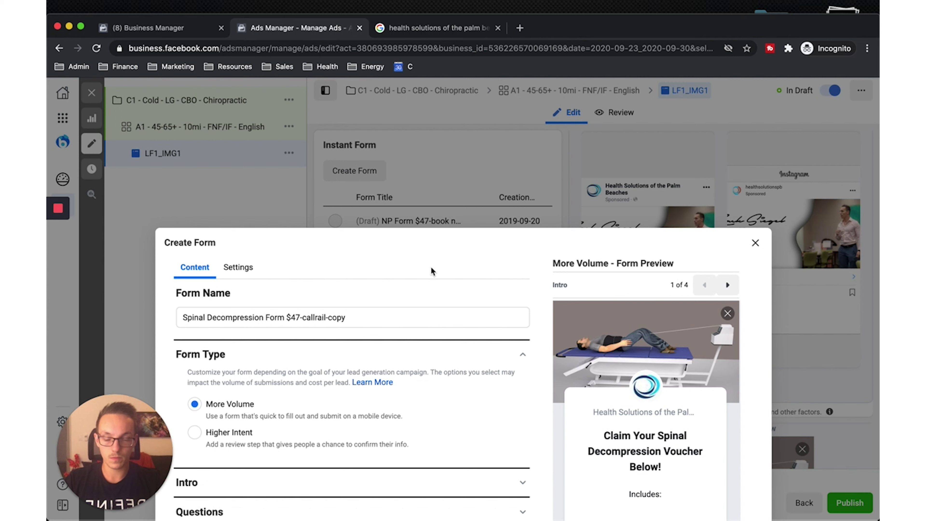
# Step: Replace the name of the duplicated Spinal Decompression form with "Chiropractic"
pyautogui.click(366, 313)
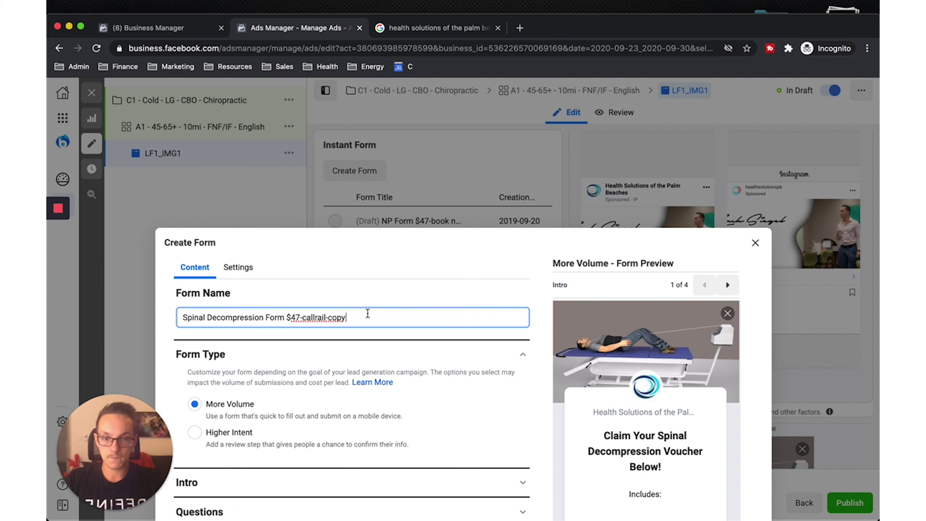
pyautogui.press('super+a')
pyautogui.write('Chiropractic')
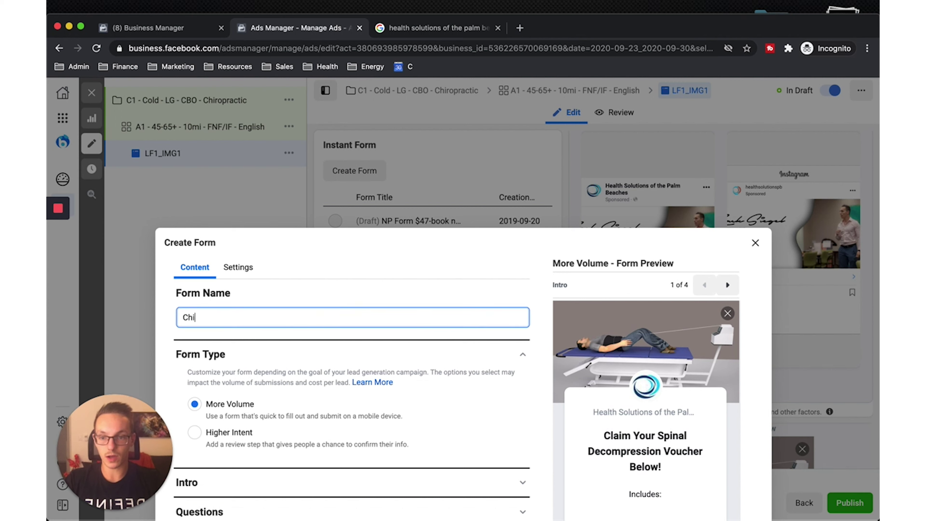
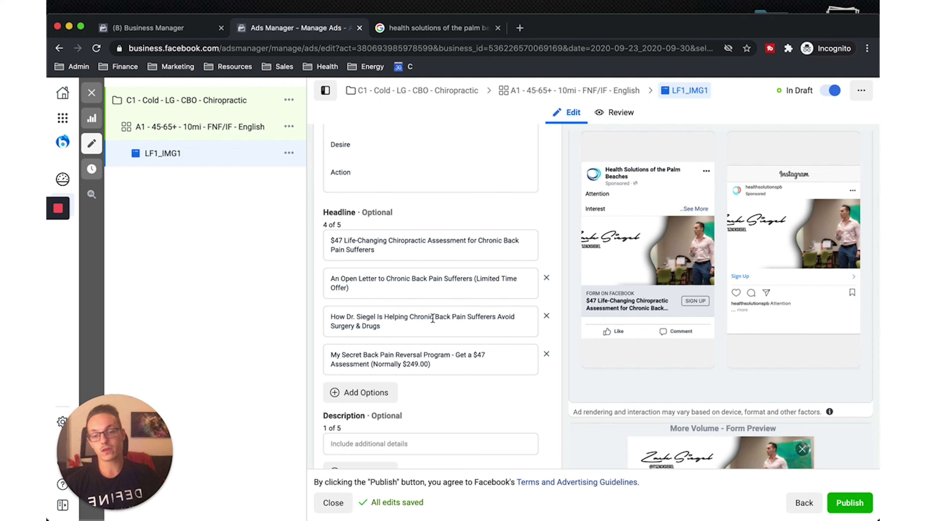
# Step: Start the ad's description with the doctor's name and "has helped over 1,000 patients in the South Florida area overcome chronic back pain even"
pyautogui.click(398, 441)
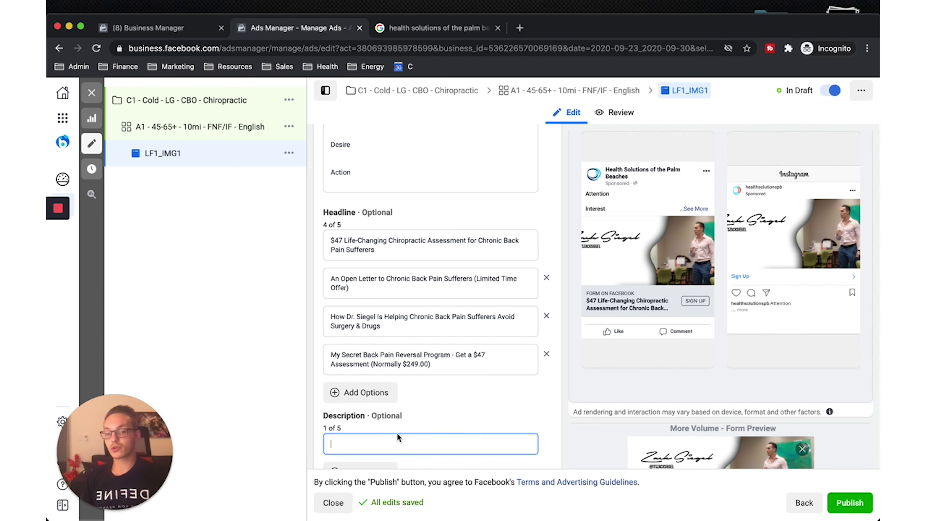
pyautogui.scroll(-3, 427, 431)
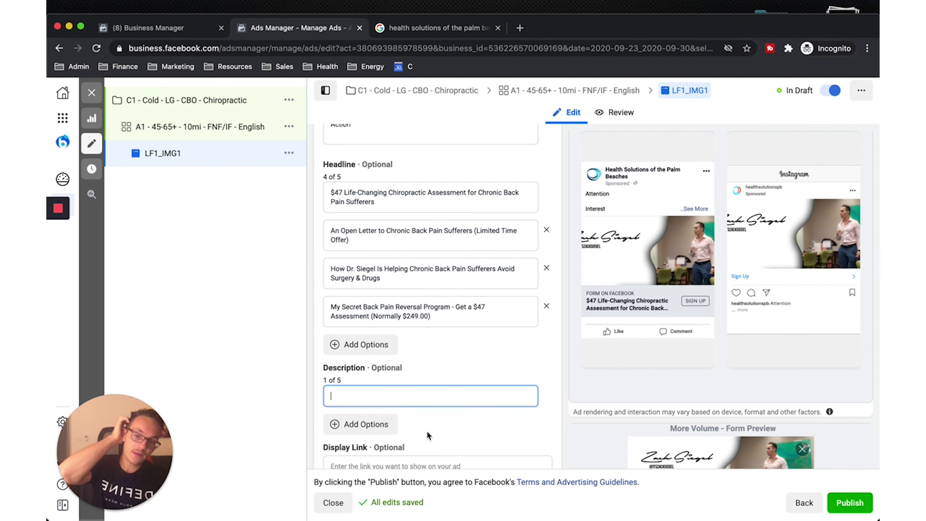
pyautogui.click(427, 432)
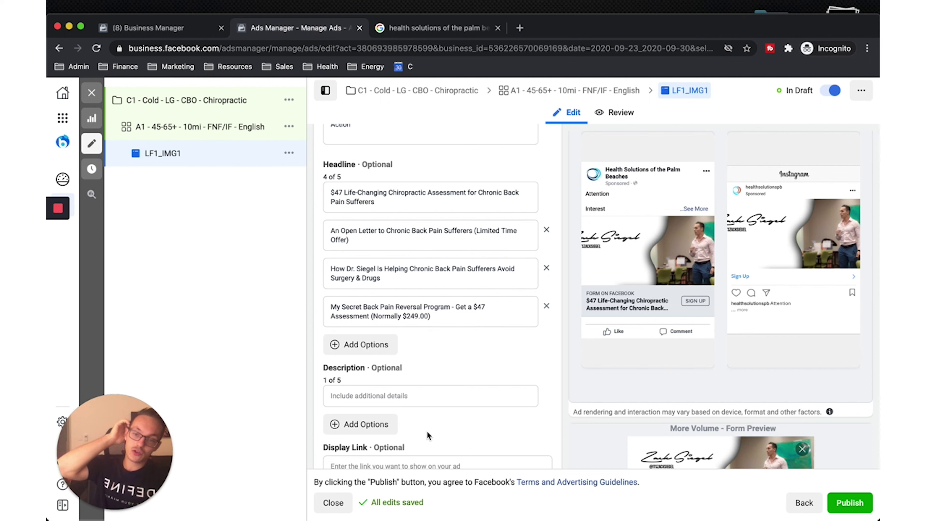
pyautogui.click(412, 399)
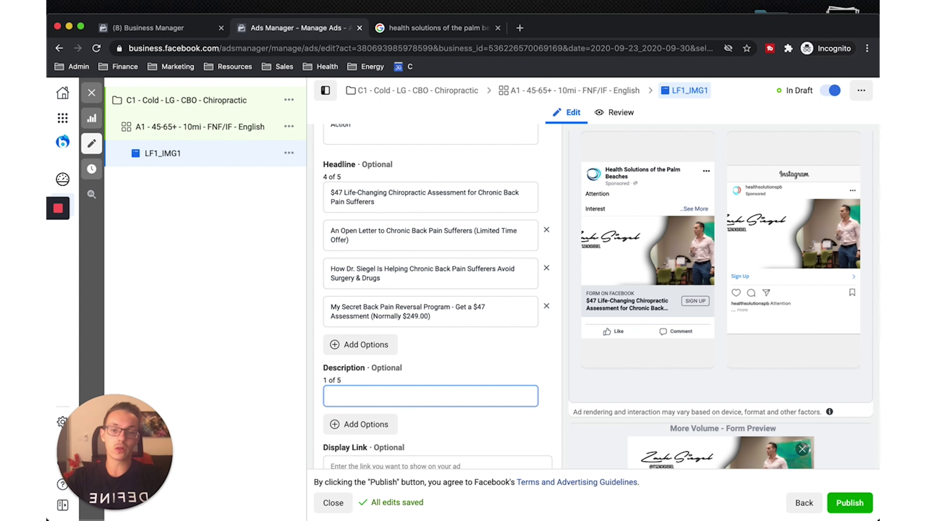
pyautogui.write('Dr. Siegel ha')
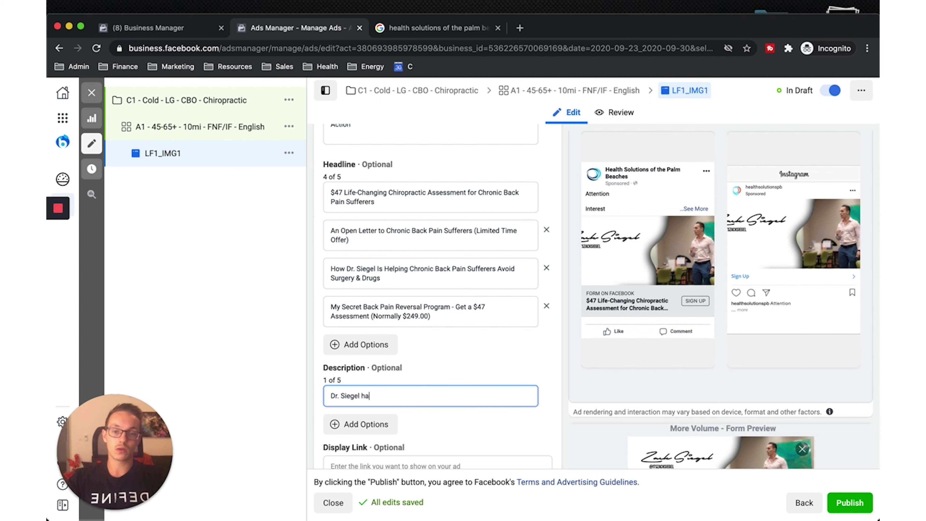
pyautogui.write('s helped')
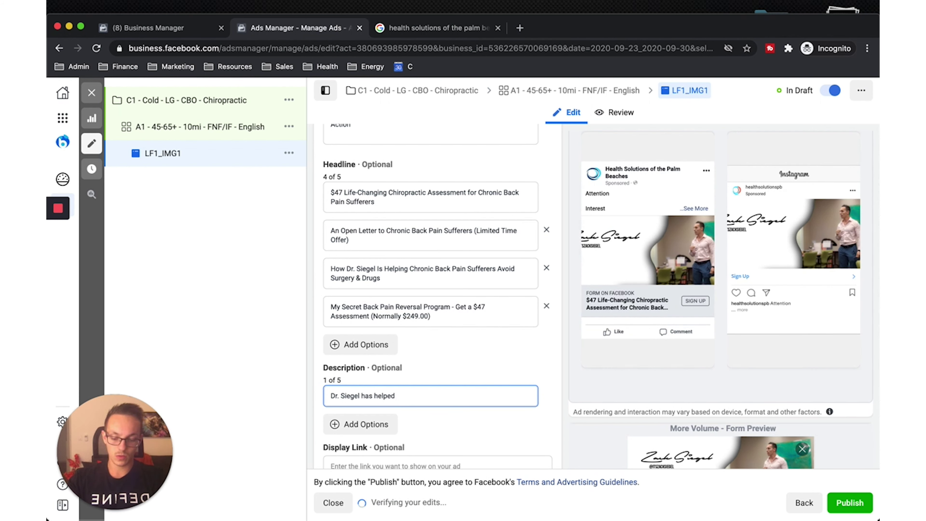
pyautogui.write(' over')
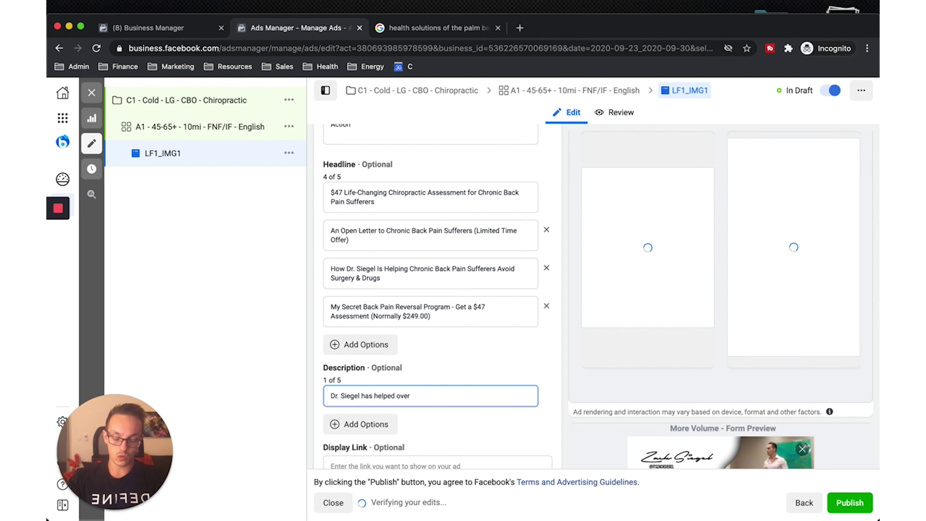
pyautogui.write(' 1,000 patien')
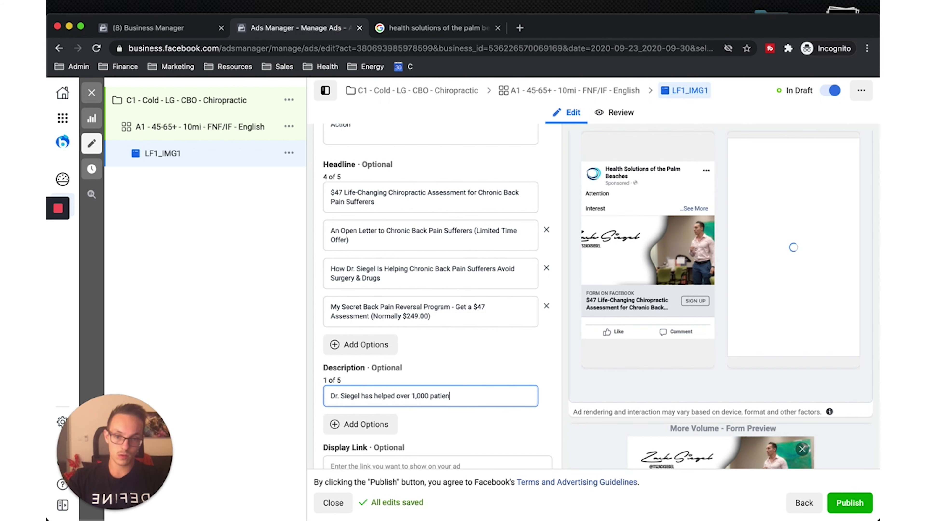
pyautogui.write('ts in the South Fl')
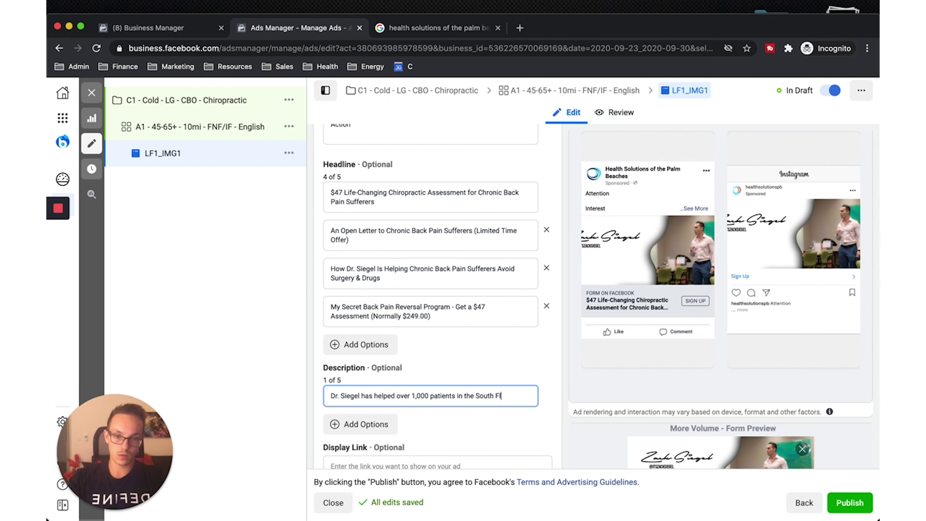
pyautogui.write('orida area')
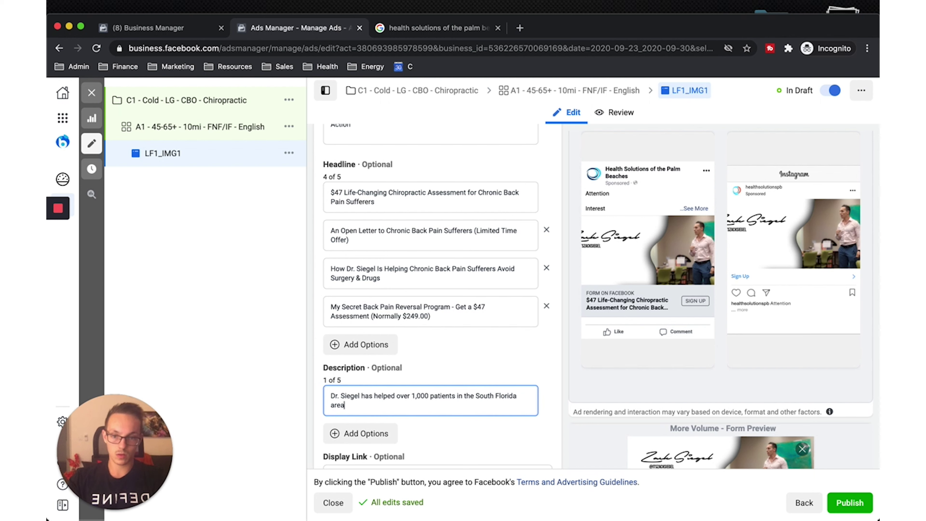
pyautogui.write(' overcom')
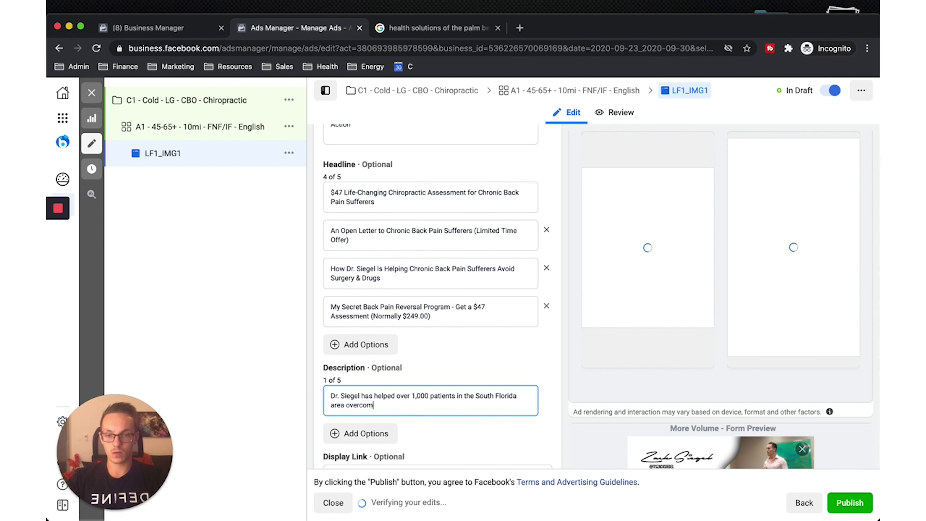
pyautogui.write('e  overcome chronic back')
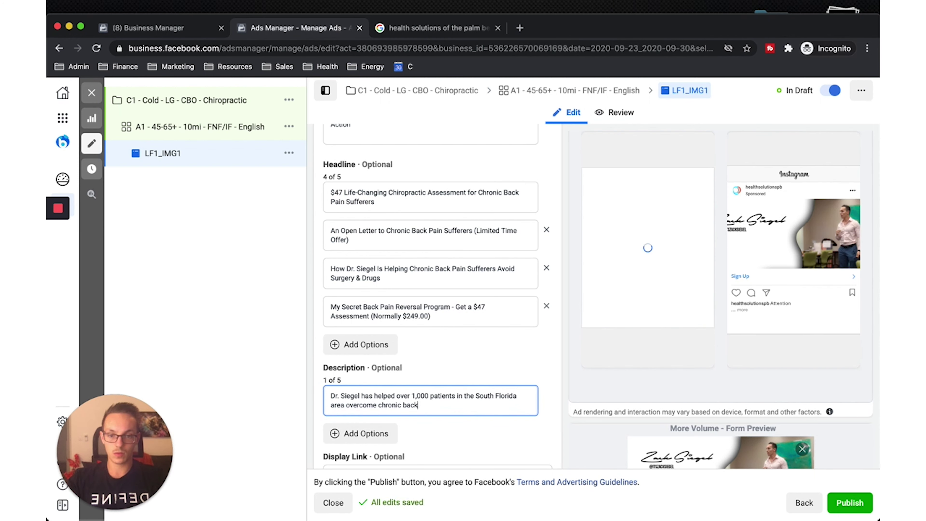
pyautogui.write(' pain even')
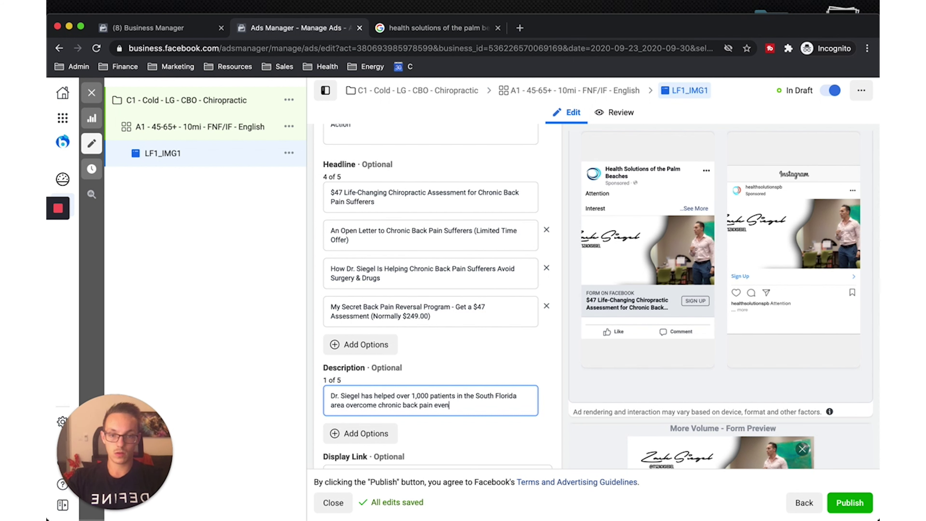
# Step: Finish the first description with "after being told "surgery was their only option." Find out today if you qualify for this all-new breakthrough treatment protocol."
pyautogui.write(' after being told "surgery w')
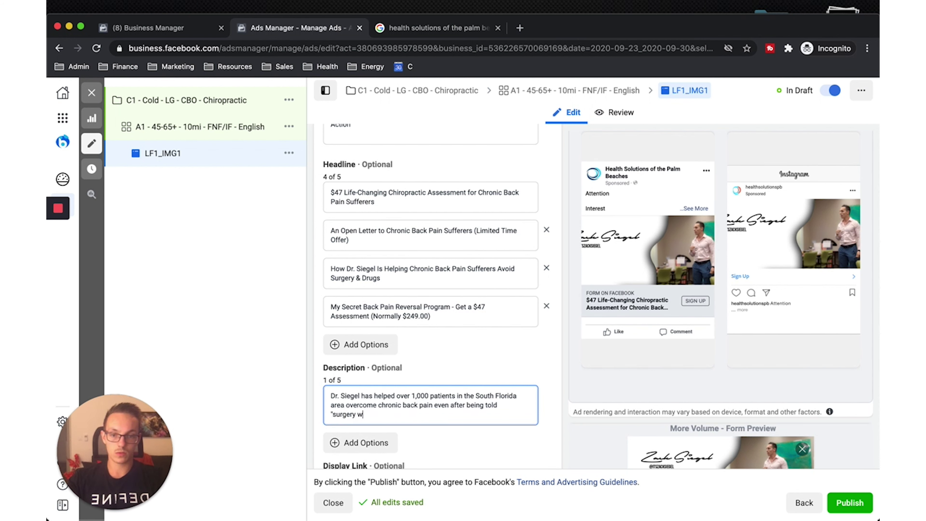
pyautogui.write('as their only opti')
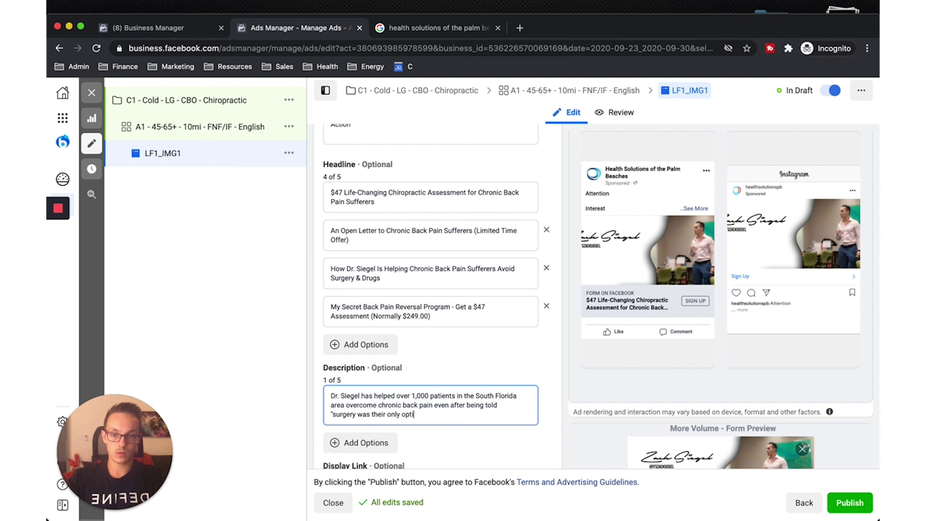
pyautogui.write('on." Find o')
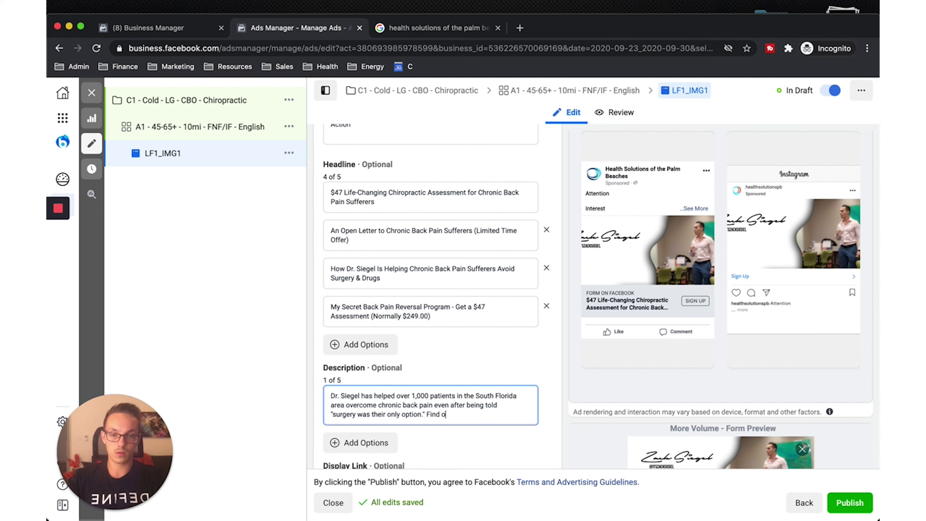
pyautogui.write('ut today if y')
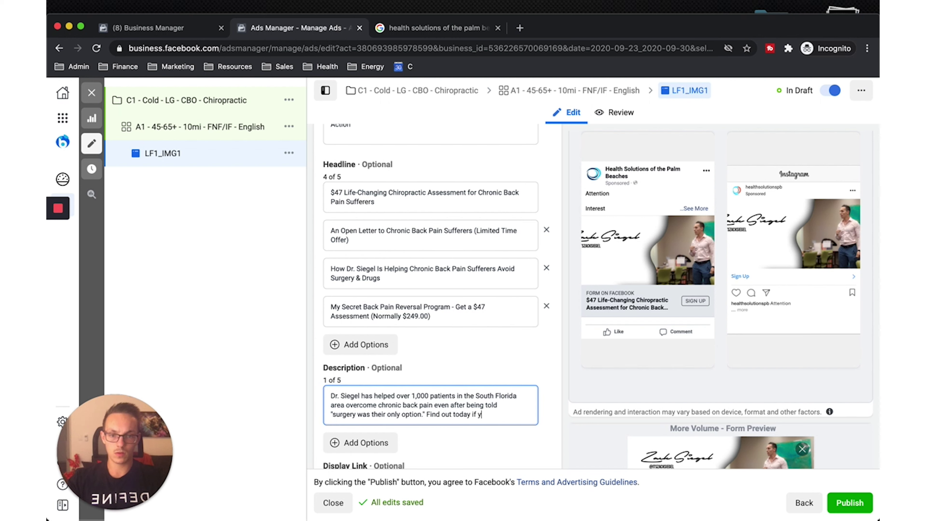
pyautogui.write('ou qualify')
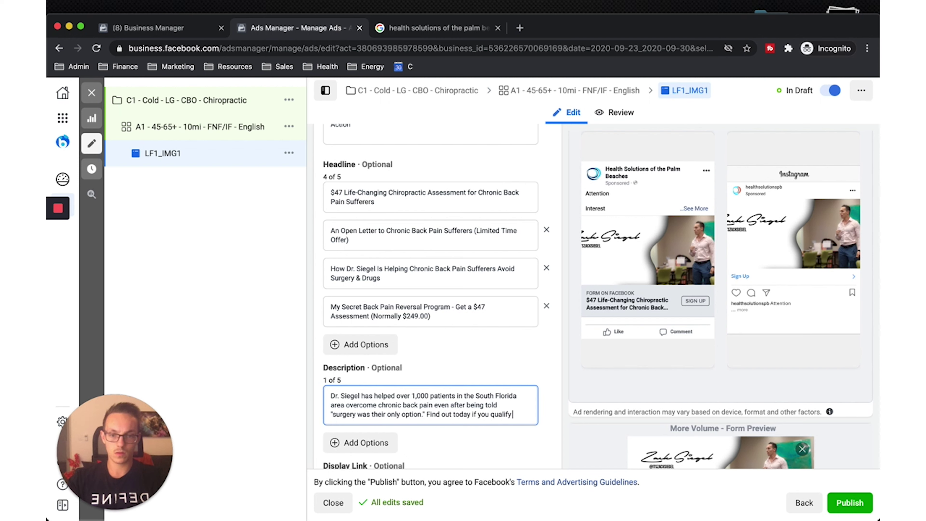
pyautogui.write(' for this all-new')
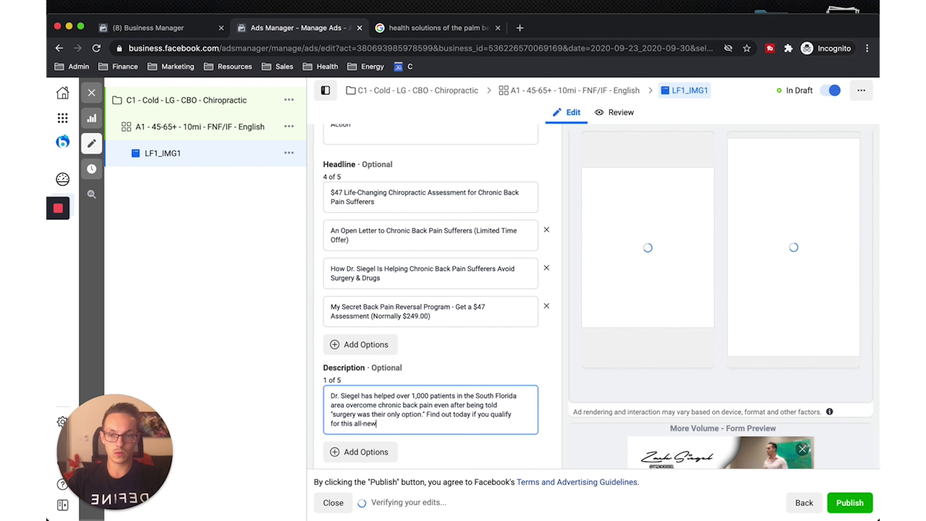
pyautogui.write(' breakt')
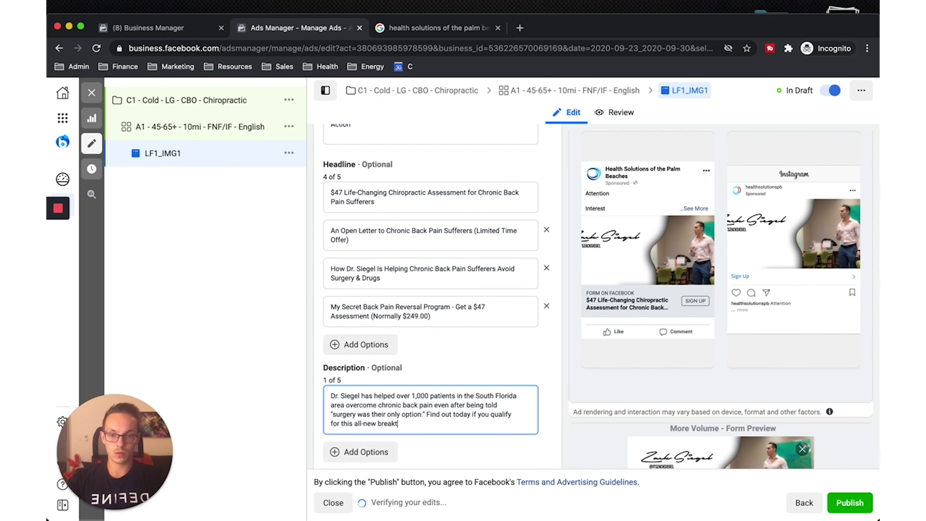
pyautogui.write('hrough treatment pr')
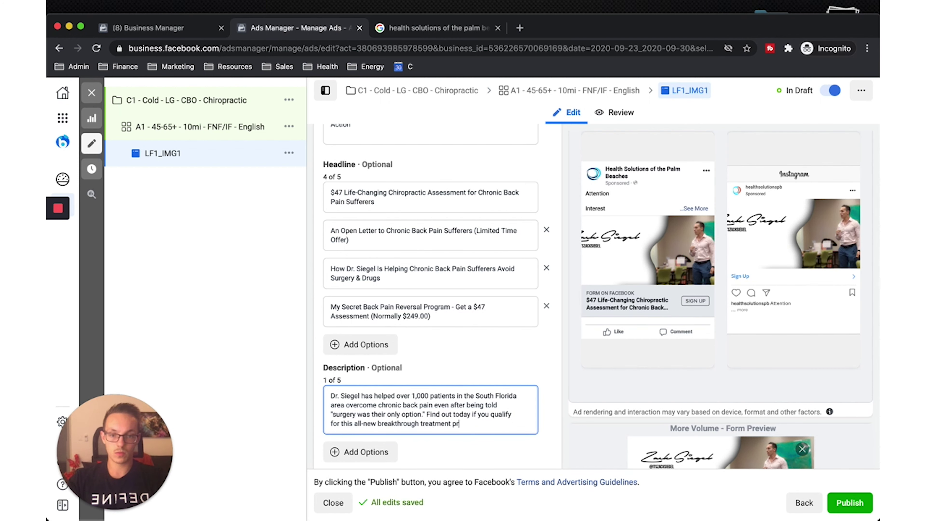
pyautogui.write('otocol.')
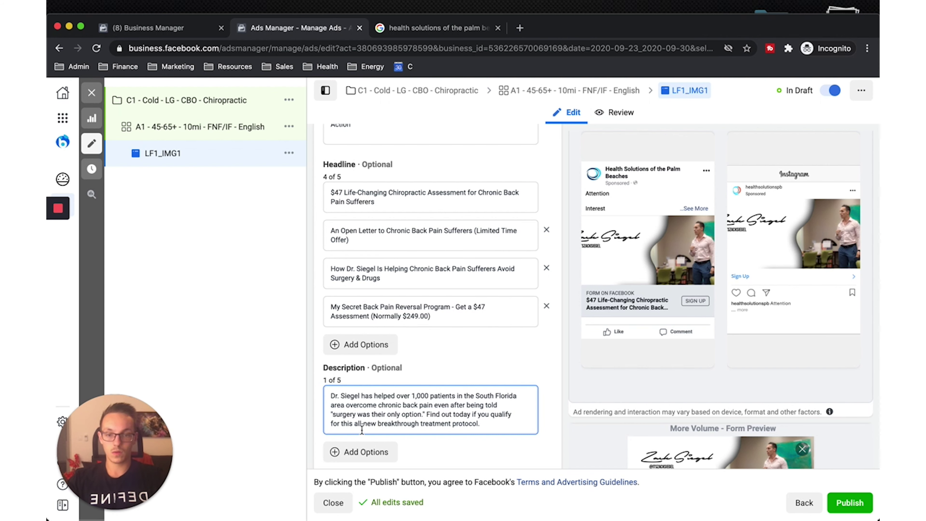
# Step: Add a second description option that starts with My cutting edge "Back Pain Reversal Protocol"
pyautogui.click(361, 452)
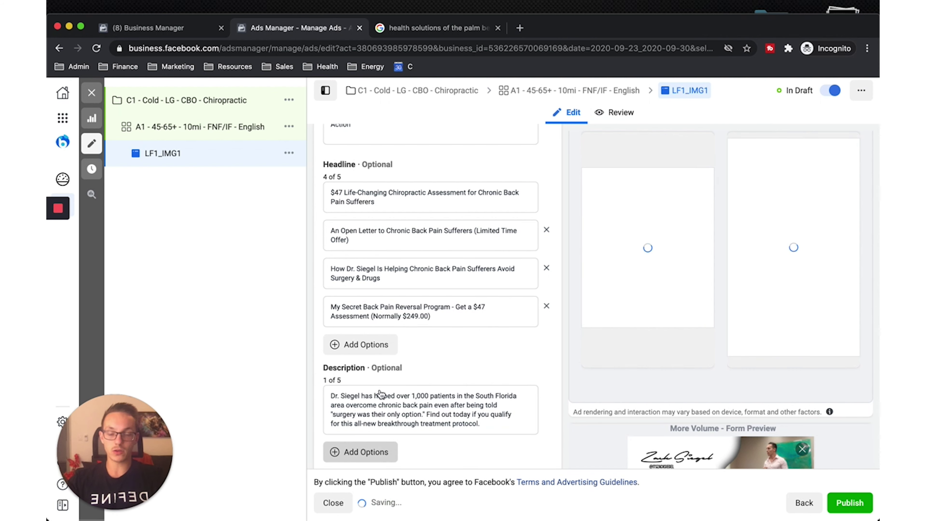
pyautogui.scroll(-3, 379, 394)
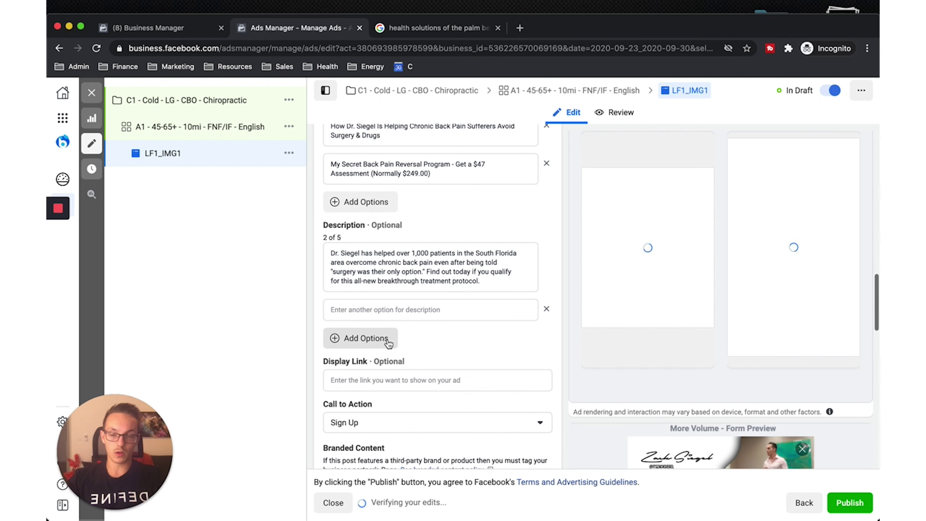
pyautogui.click(408, 311)
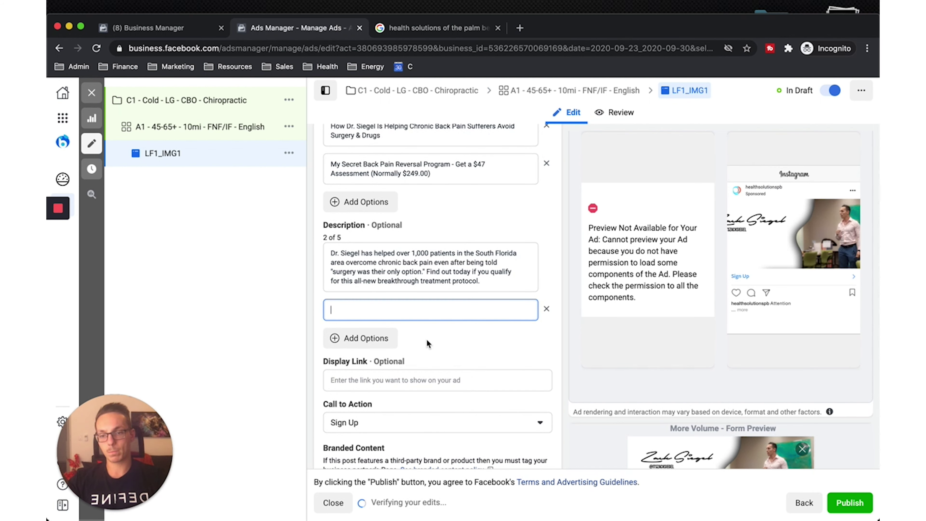
pyautogui.write('My cutti')
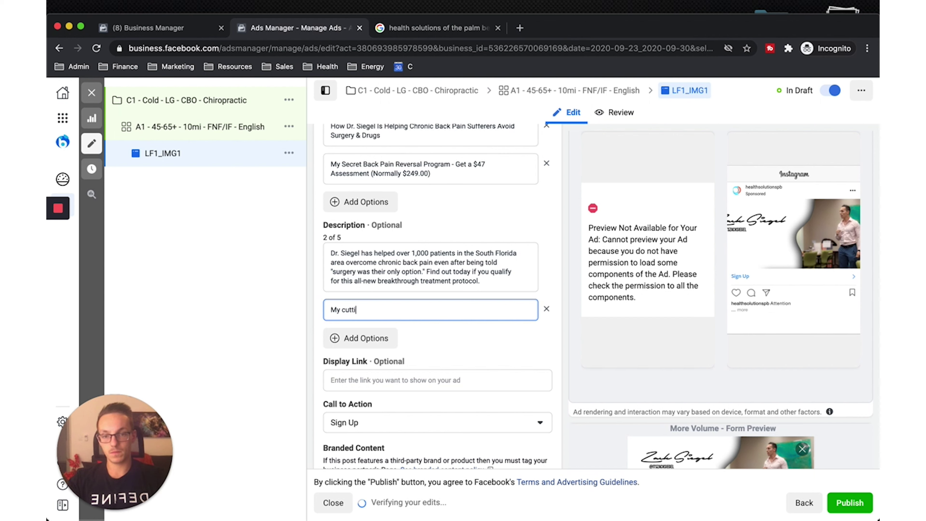
pyautogui.write('ng edy cutting edge')
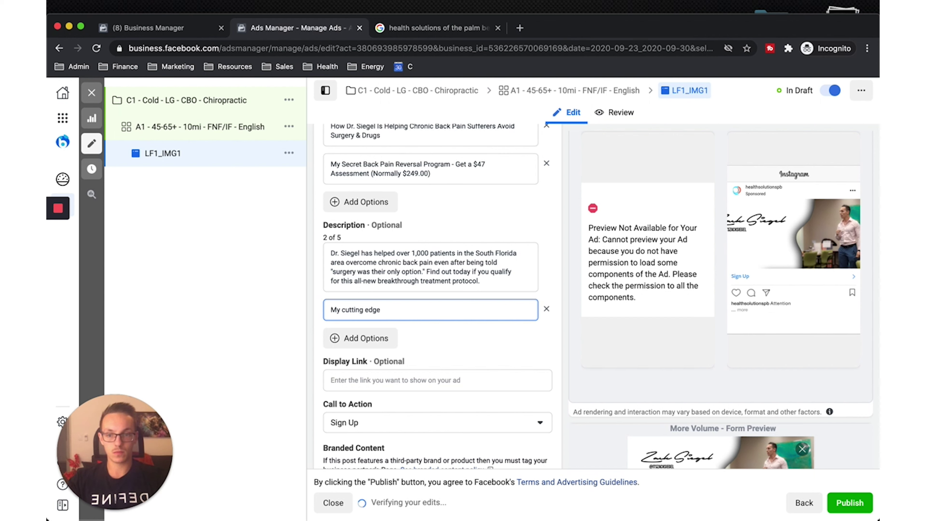
pyautogui.write(' "Back P')
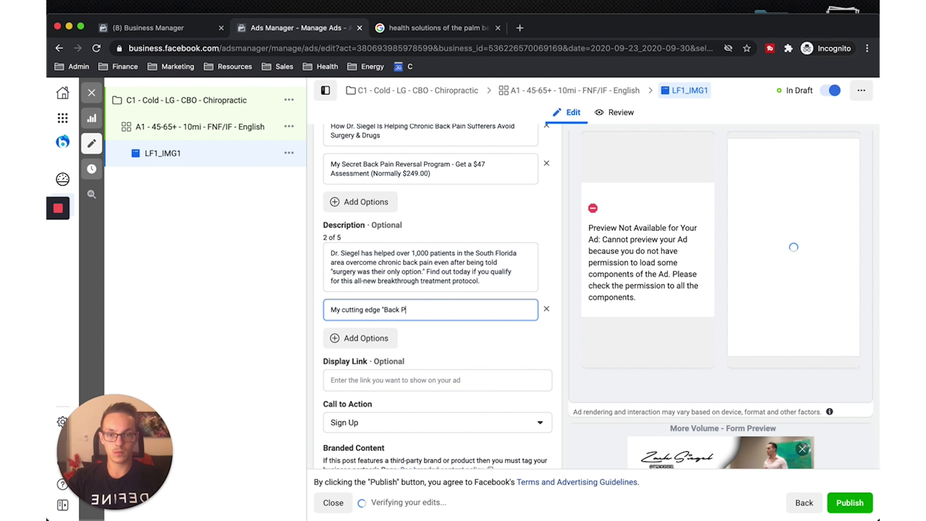
pyautogui.write('ain Reversal Procto')
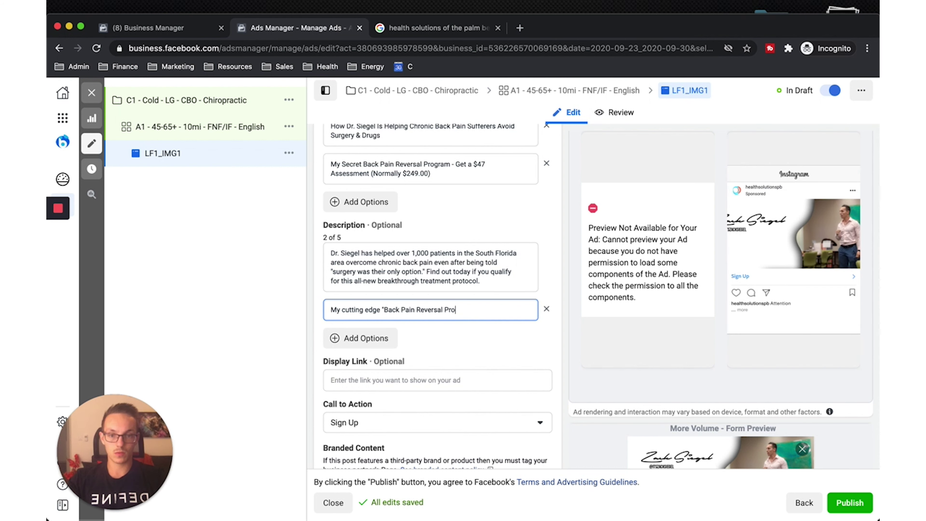
pyautogui.press('BackSpace')
pyautogui.press('BackSpace')
pyautogui.press('BackSpace')
pyautogui.write('tocol"')
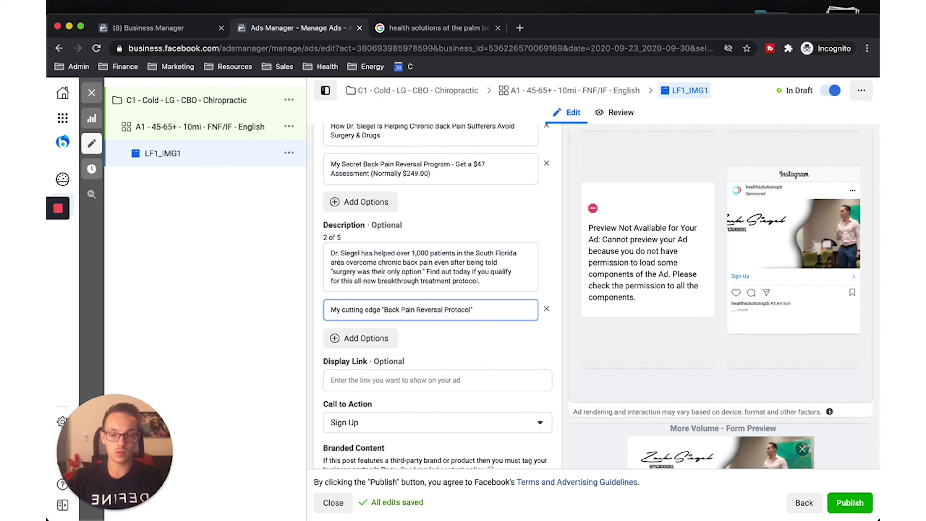
pyautogui.write(' penetrates t')
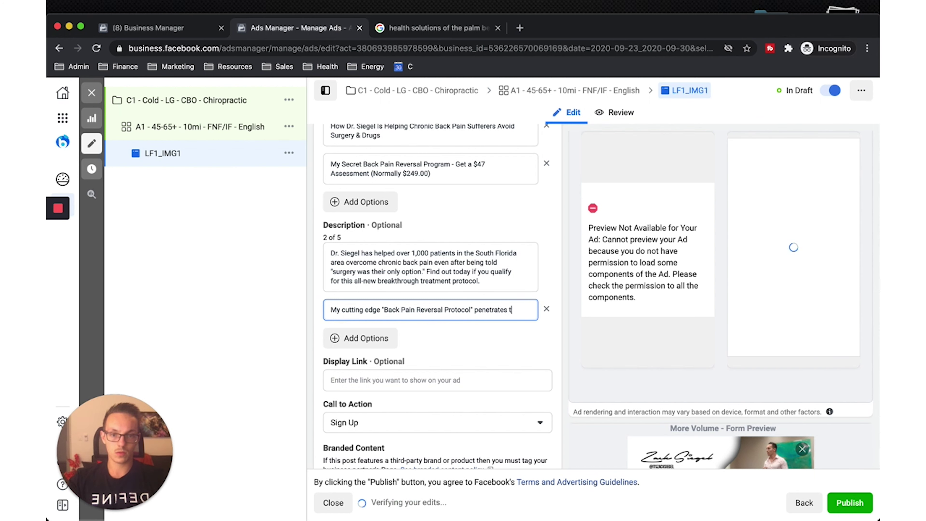
pyautogui.write('he')
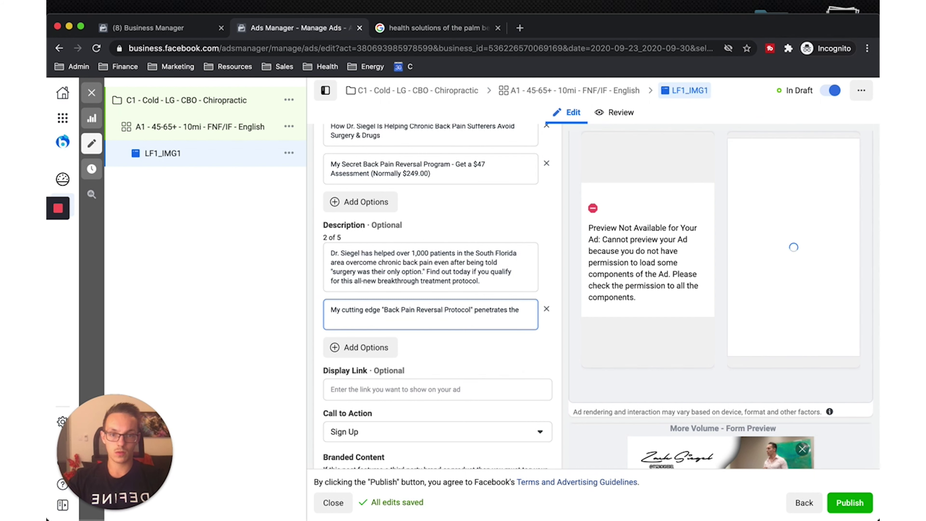
pyautogui.press('BackSpace')
pyautogui.press('BackSpace')
pyautogui.press('BackSpace')
pyautogui.press('BackSpace')
pyautogui.press('BackSpace')
pyautogui.press('BackSpace')
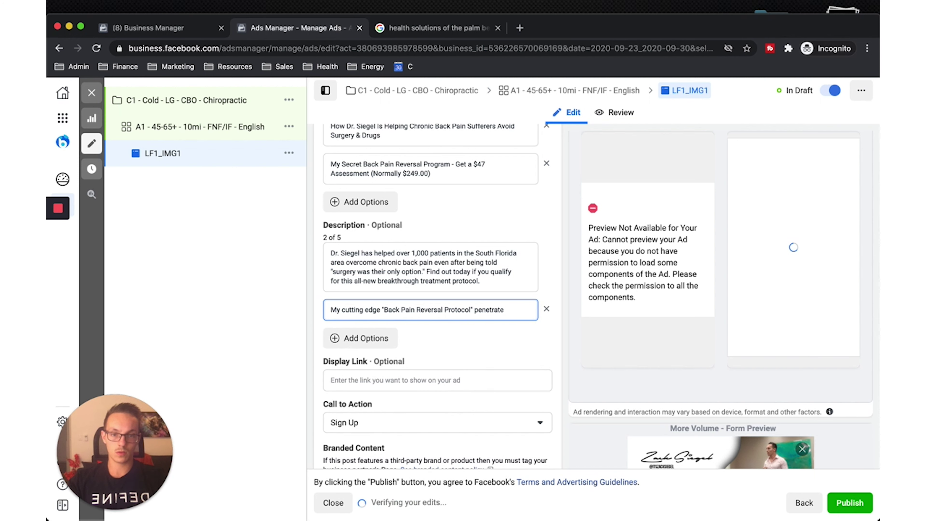
pyautogui.press('BackSpace')
pyautogui.press('BackSpace')
pyautogui.press('BackSpace')
pyautogui.press('BackSpace')
pyautogui.press('BackSpace')
pyautogui.press('BackSpace')
pyautogui.press('BackSpace')
pyautogui.press('BackSpace')
pyautogui.press('BackSpace')
pyautogui.press('BackSpace')
# Step: Continue the second description with "gets to the ROOT cause of chronic back pain rather than just"
pyautogui.write('reat')
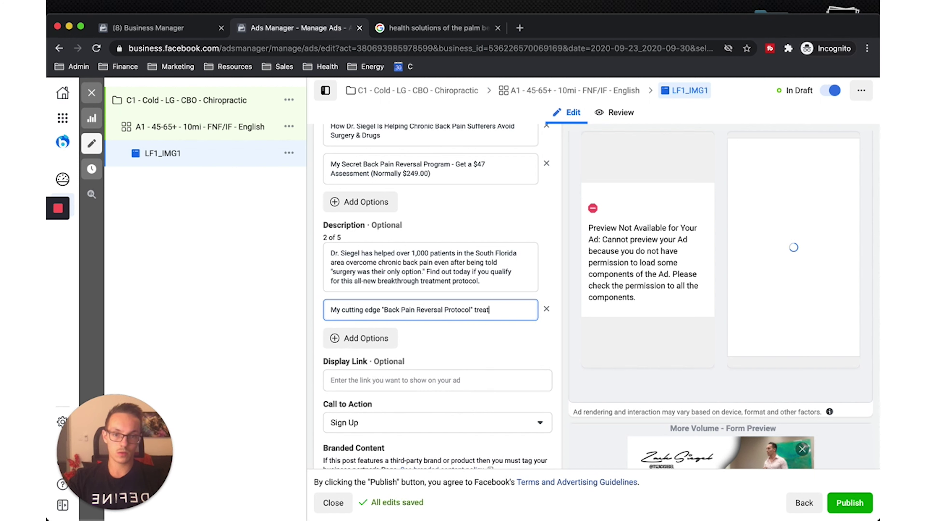
pyautogui.write('s the ROOT')
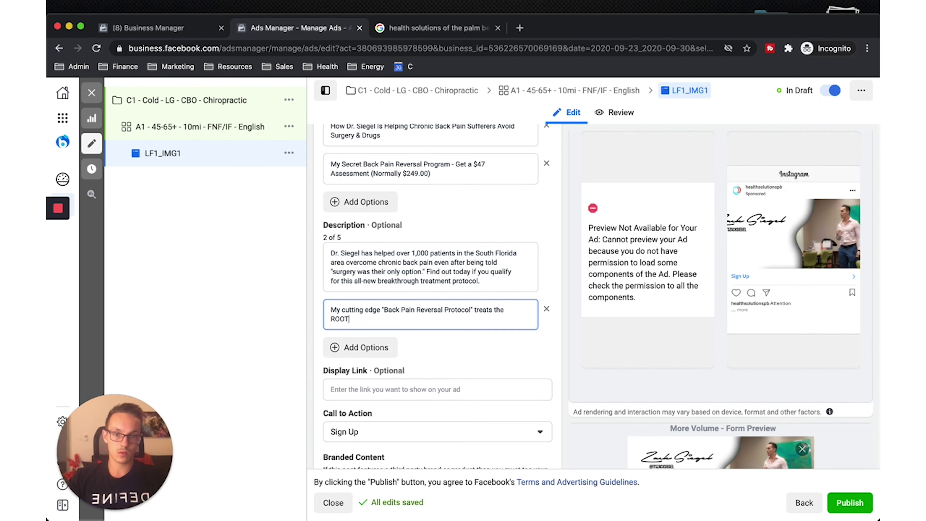
pyautogui.write(' cause of')
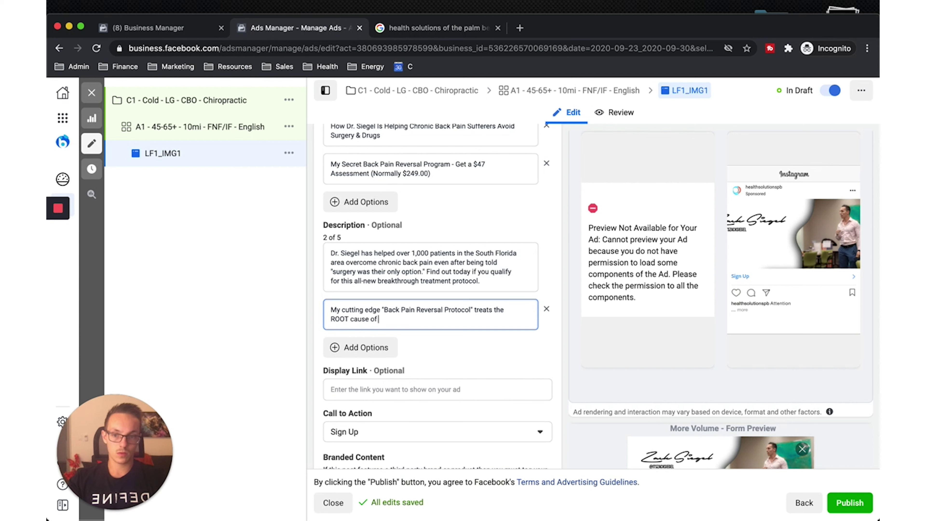
pyautogui.write(' chronic ')
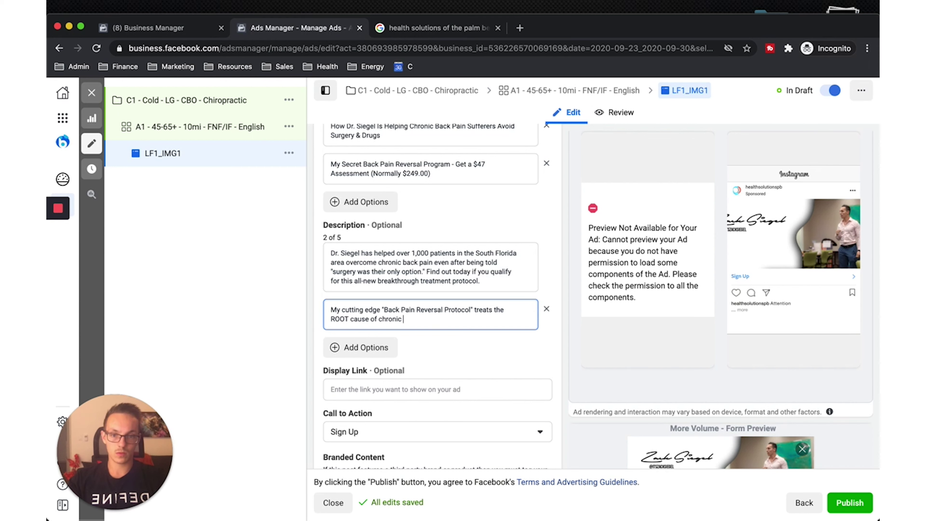
pyautogui.write('back pain rather than just')
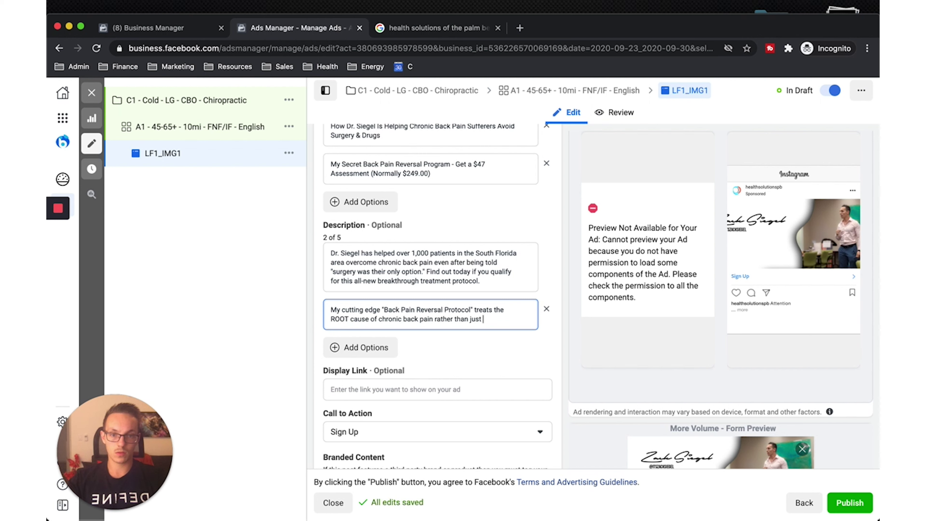
pyautogui.doubleClick(483, 311)
pyautogui.write('gets to t')
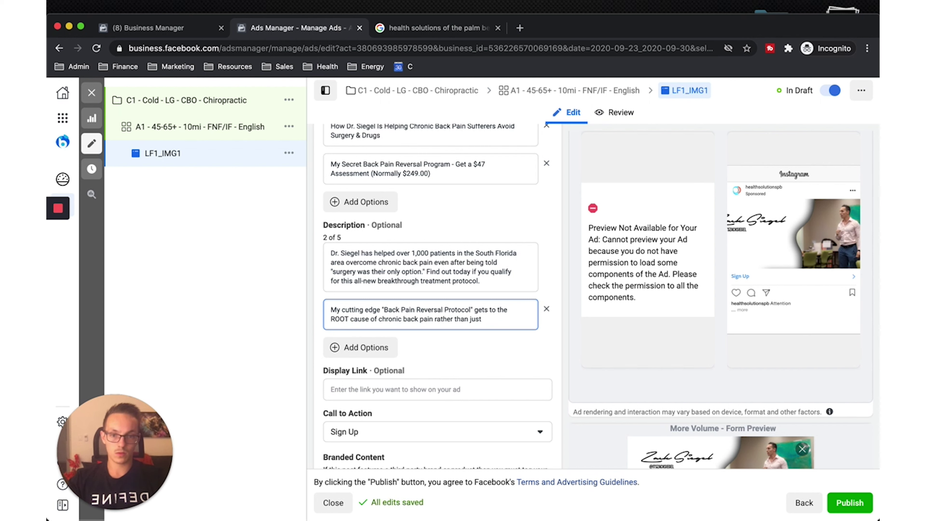
# Step: Complete the second description with treating the symptoms. Most drugs and surgery are only a "band-aid-solution."
pyautogui.click(492, 321)
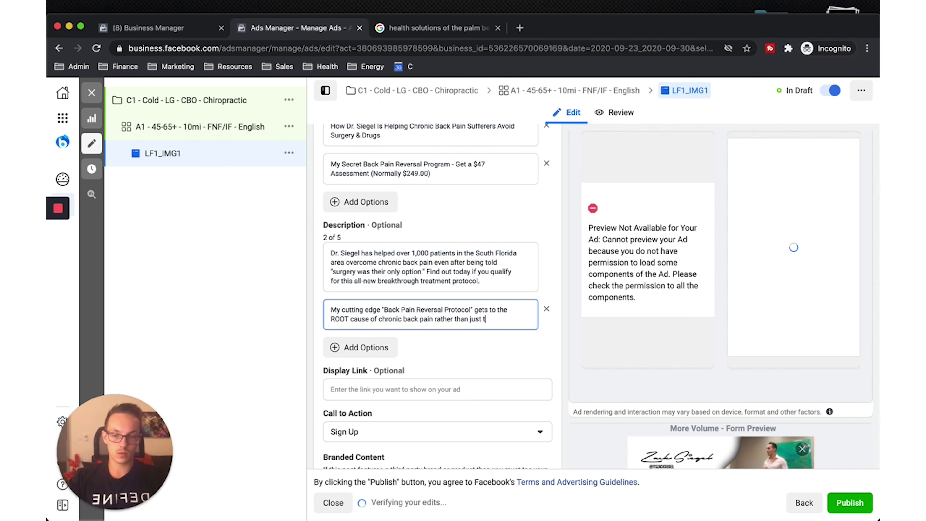
pyautogui.write('treating the symp')
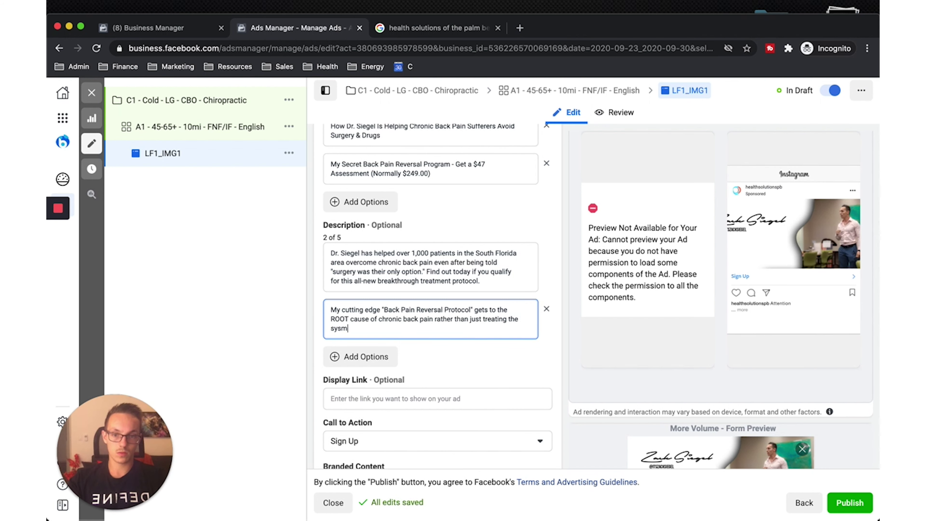
pyautogui.write('toms. MOst')
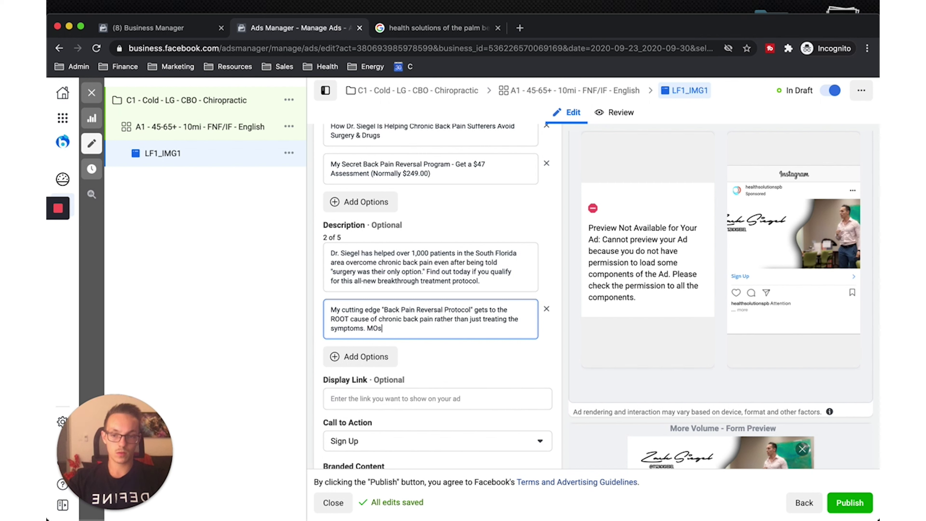
pyautogui.press('BackSpace')
pyautogui.press('BackSpace')
pyautogui.press('BackSpace')
pyautogui.press('BackSpace')
pyautogui.write('ost drugs and sur')
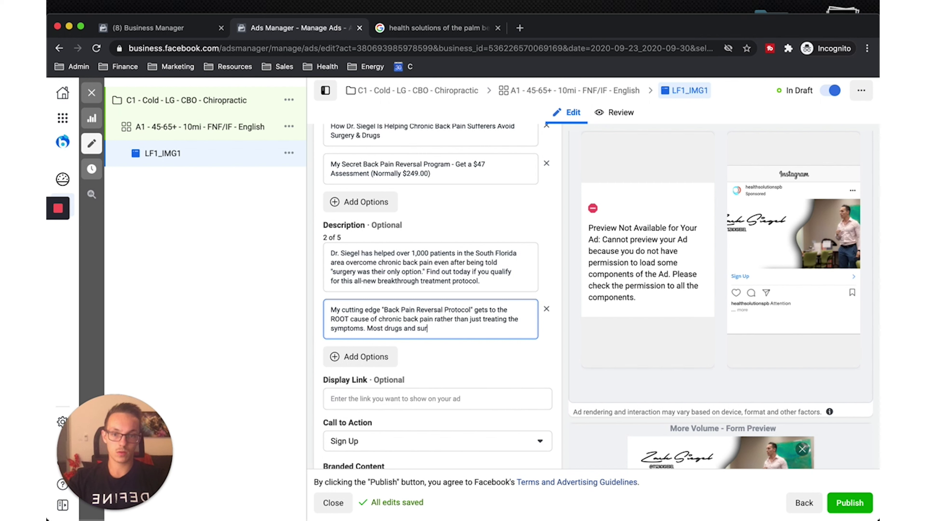
pyautogui.write('gery are only ')
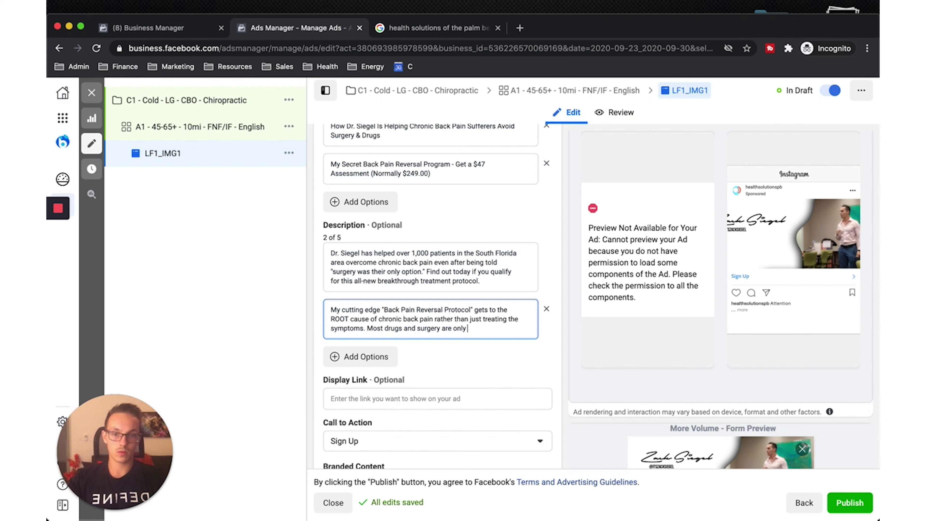
pyautogui.write('a "b')
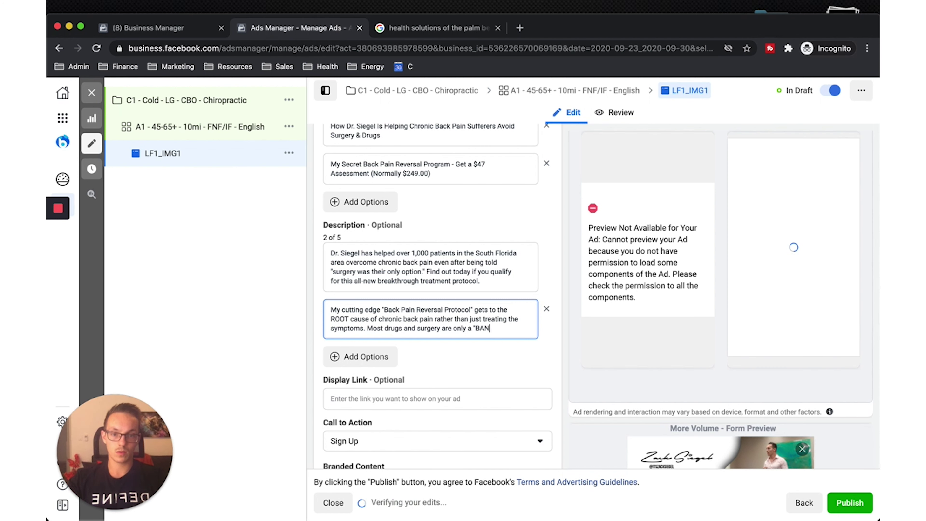
pyautogui.write('and-aid')
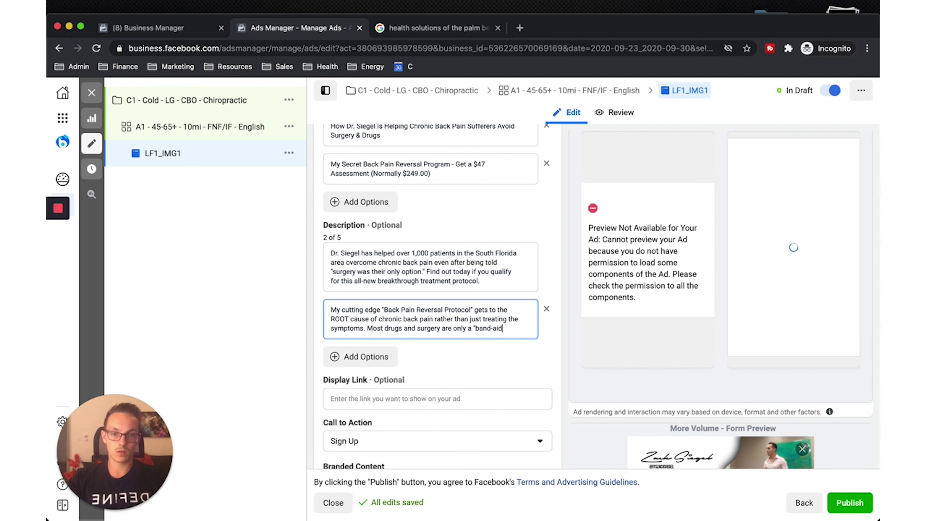
pyautogui.write('-solution.')
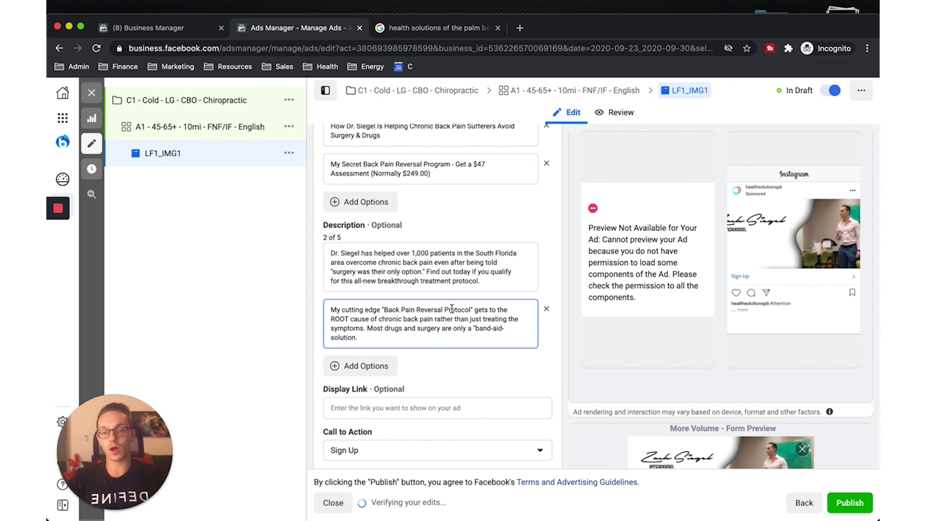
pyautogui.write('"')
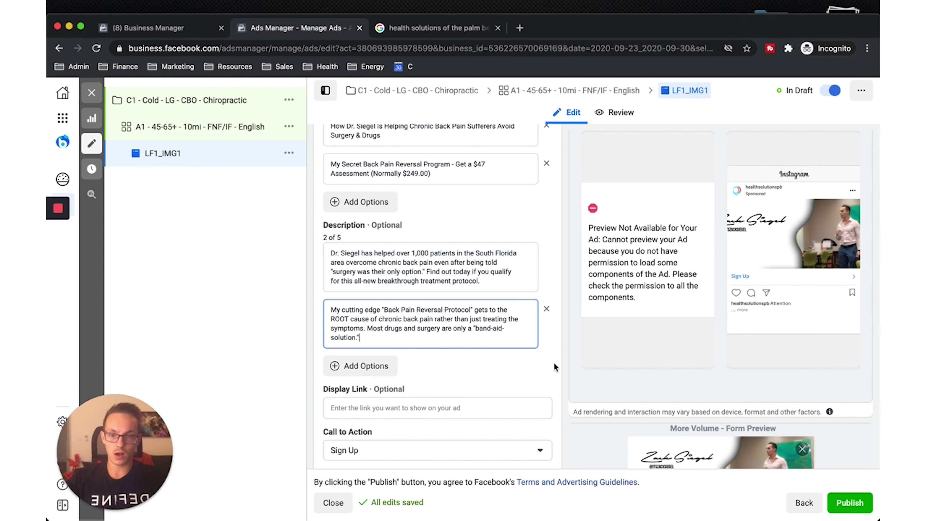
# Step: Finish the second description with "Find out how we've helped over 1,000 patients avoid drugs and surgery forever."
pyautogui.write('Find out how ')
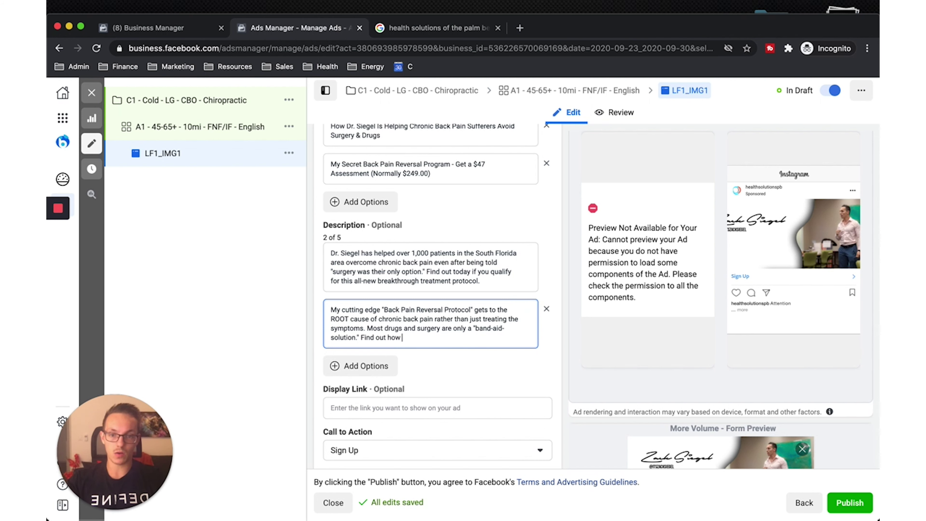
pyautogui.write("we've helped over 1,000 patients avoid")
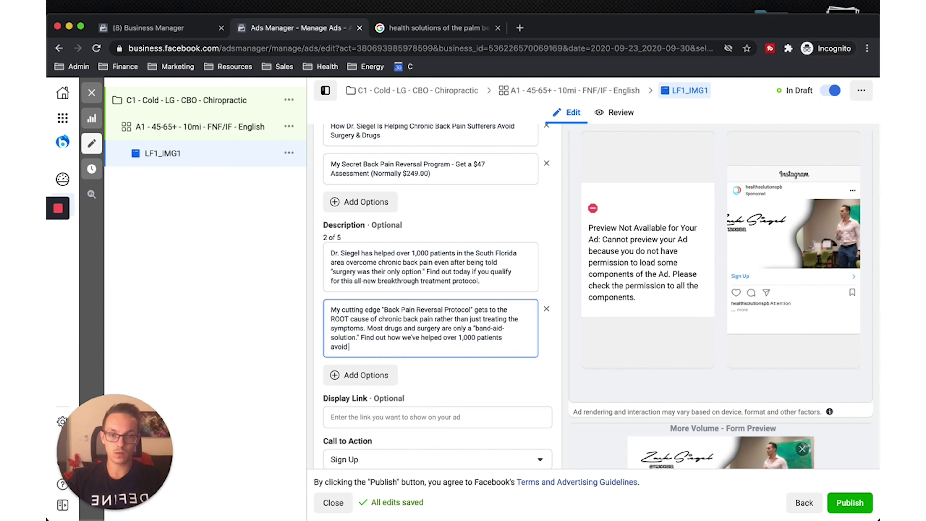
pyautogui.write(' drugs and surg')
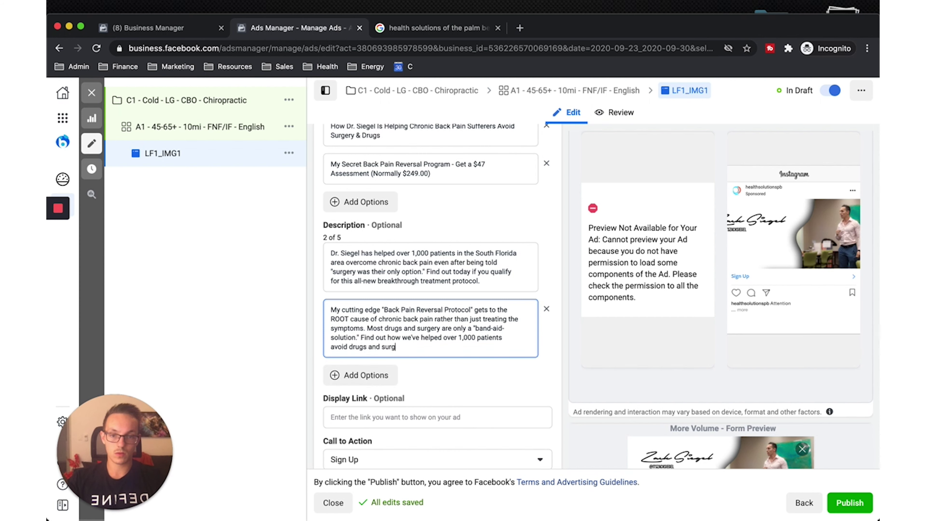
pyautogui.write('ery forever.')
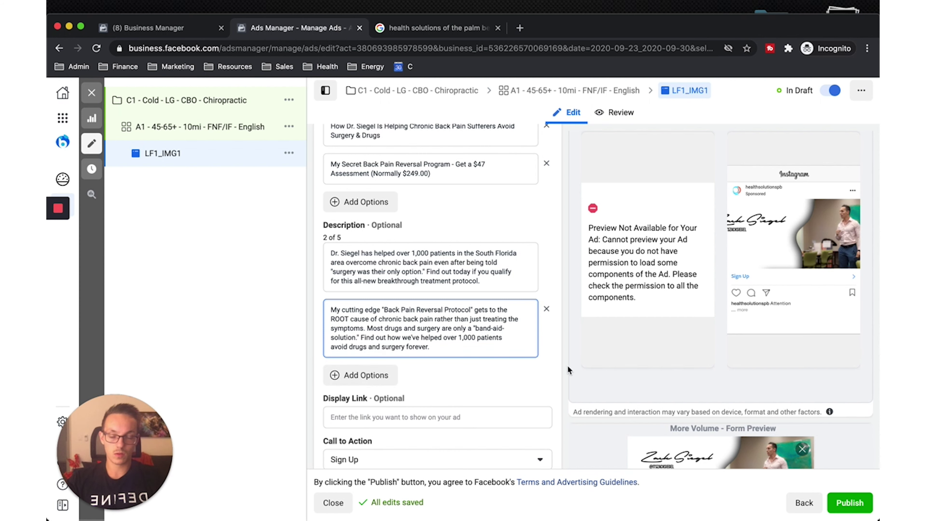
pyautogui.click(549, 377)
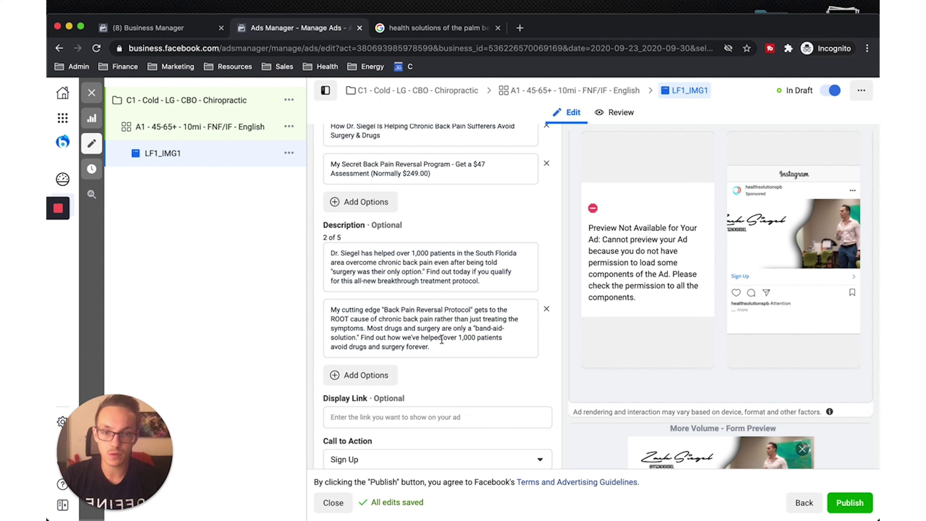
pyautogui.moveTo(442, 346); pyautogui.dragTo(328, 285)
pyautogui.click(559, 361)
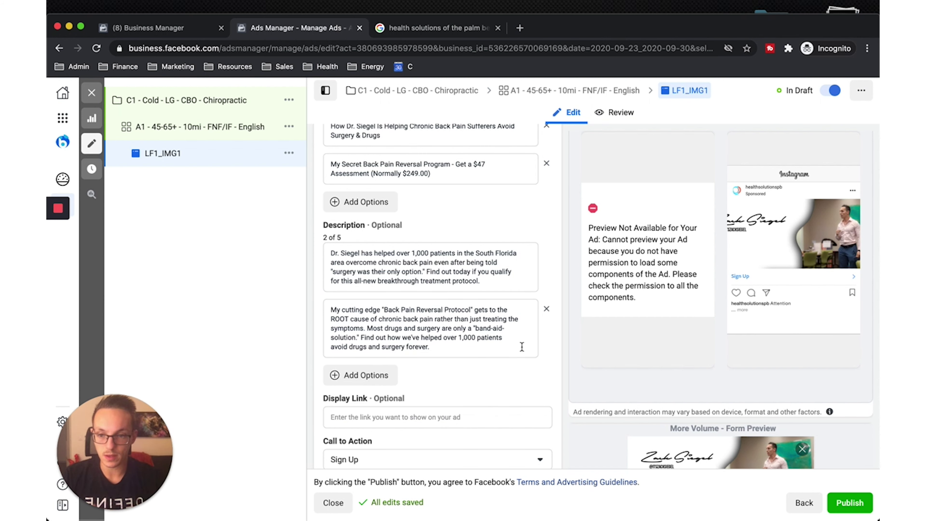
pyautogui.scroll(5, 476, 324)
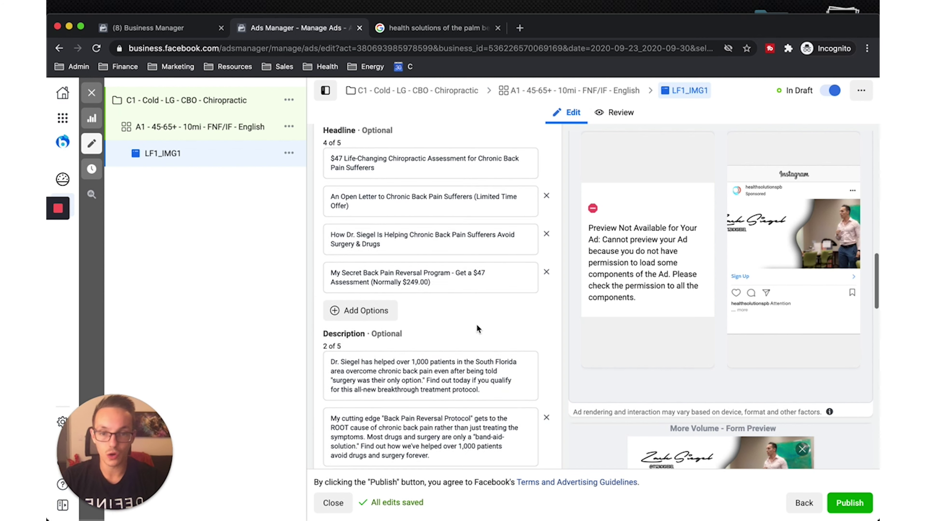
pyautogui.scroll(-7, 476, 324)
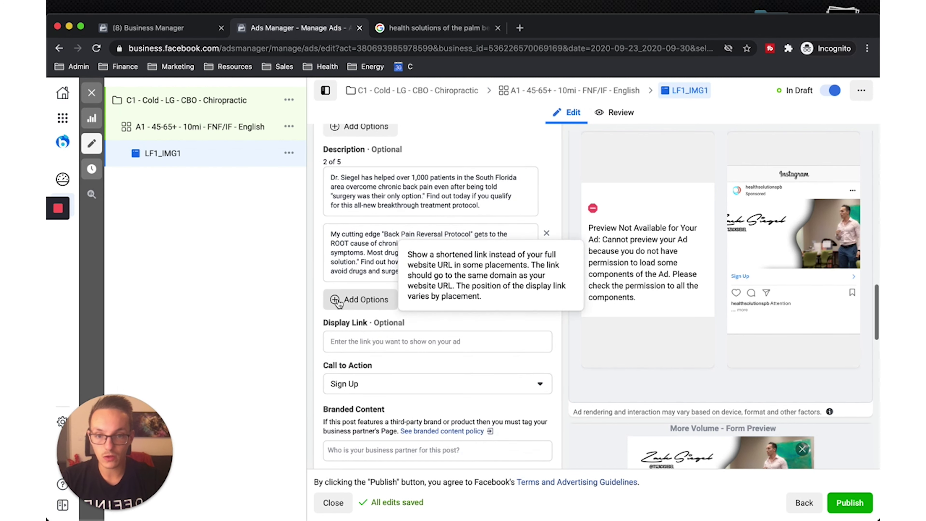
pyautogui.click(348, 300)
pyautogui.click(406, 334)
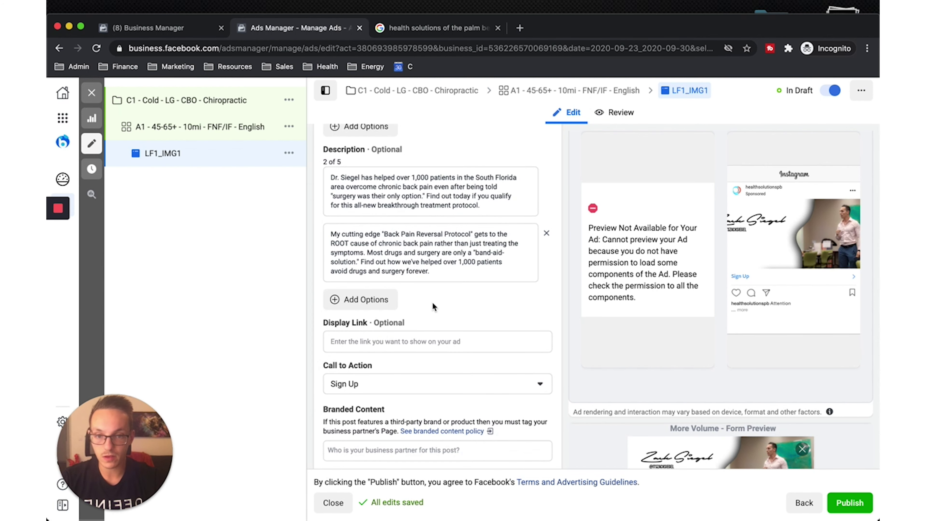
# Step: Under the Attention heading of the primary text, write "Attention Boynton Beach and surrounding areas:"
pyautogui.scroll(2, 442, 246)
pyautogui.scroll(15, 443, 249)
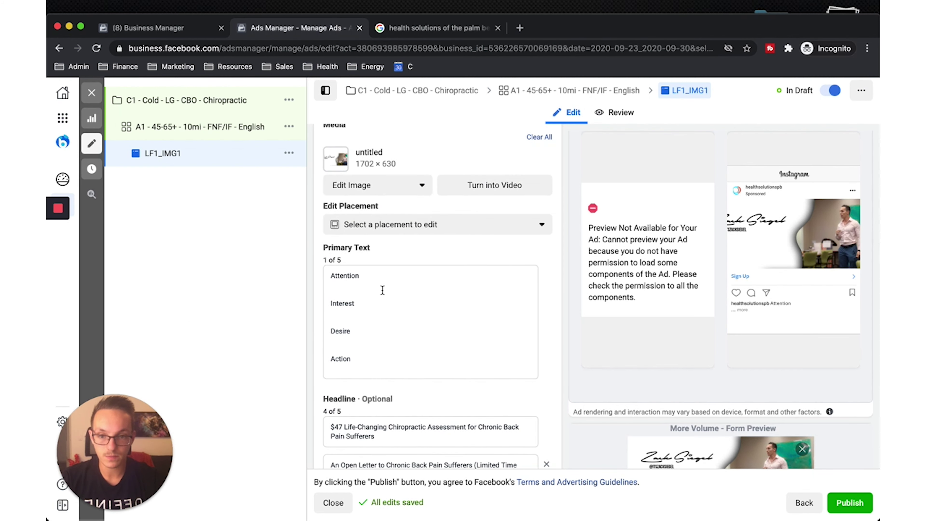
pyautogui.click(381, 291)
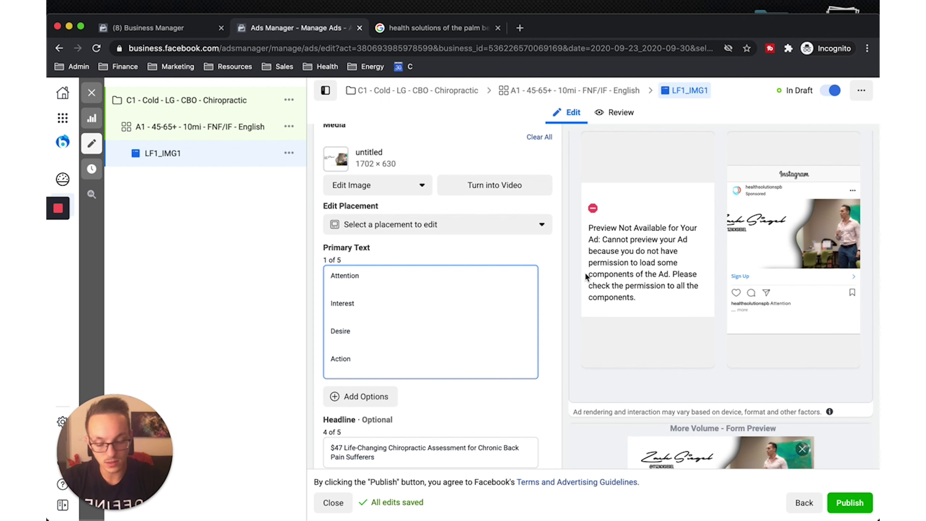
pyautogui.write('Attention')
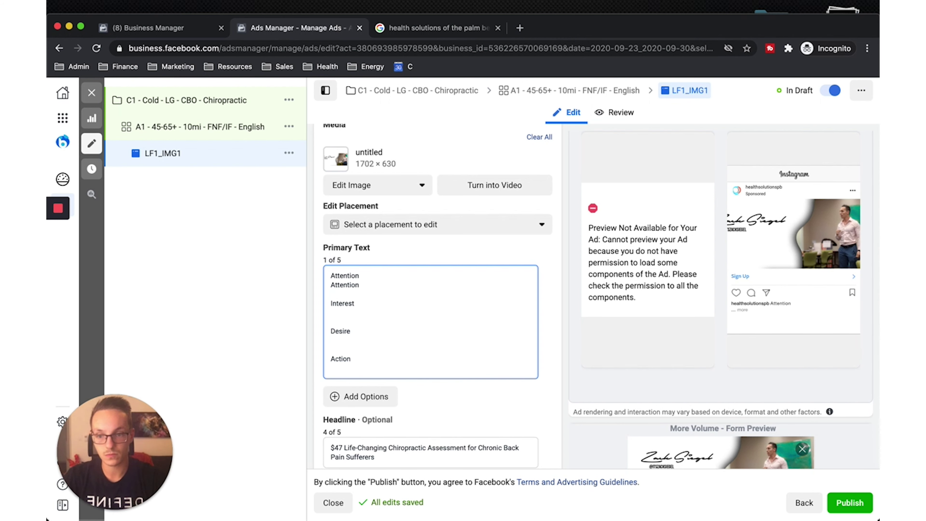
pyautogui.write(' Bo')
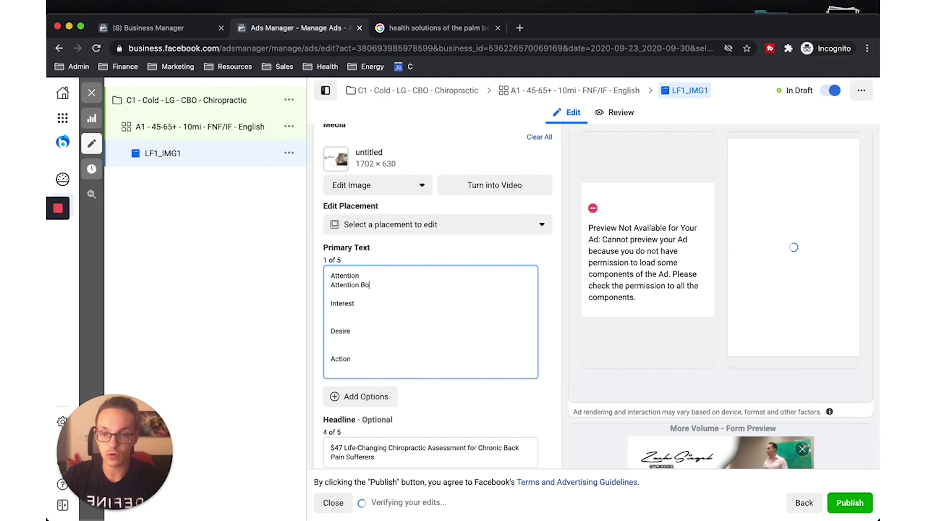
pyautogui.write('ynton Beach and a')
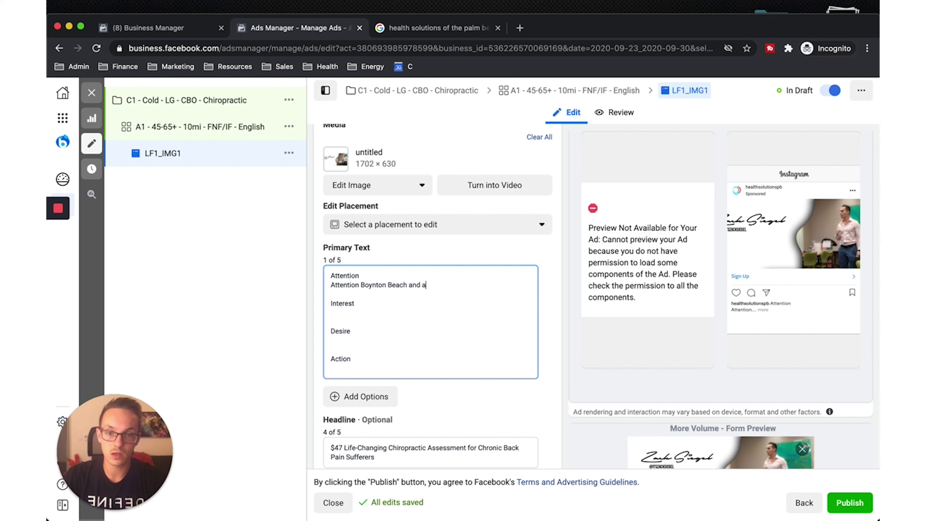
pyautogui.press('BackSpace')
pyautogui.write('surrounding')
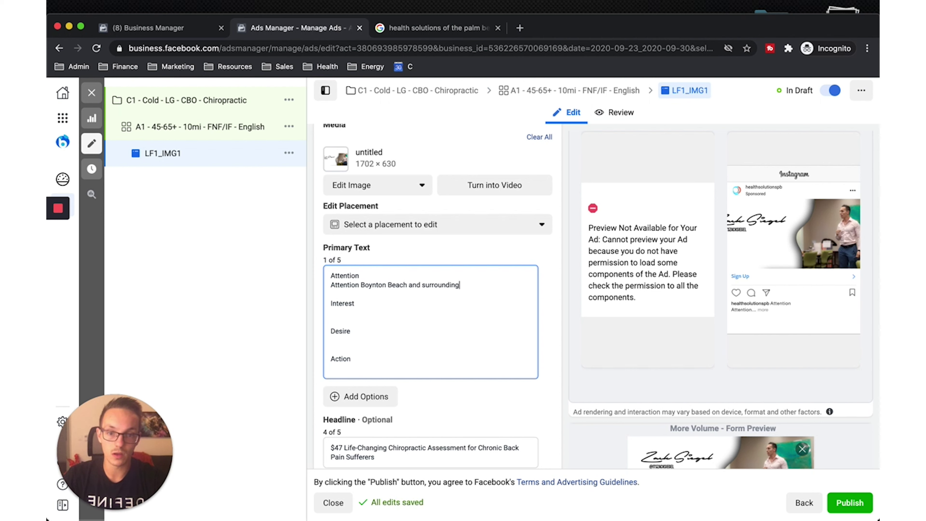
pyautogui.write(' areas')
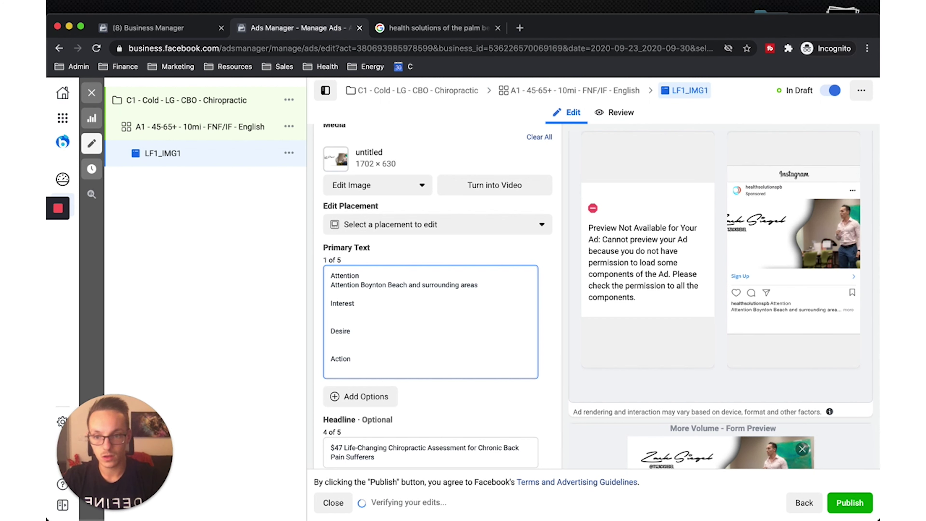
pyautogui.write(':')
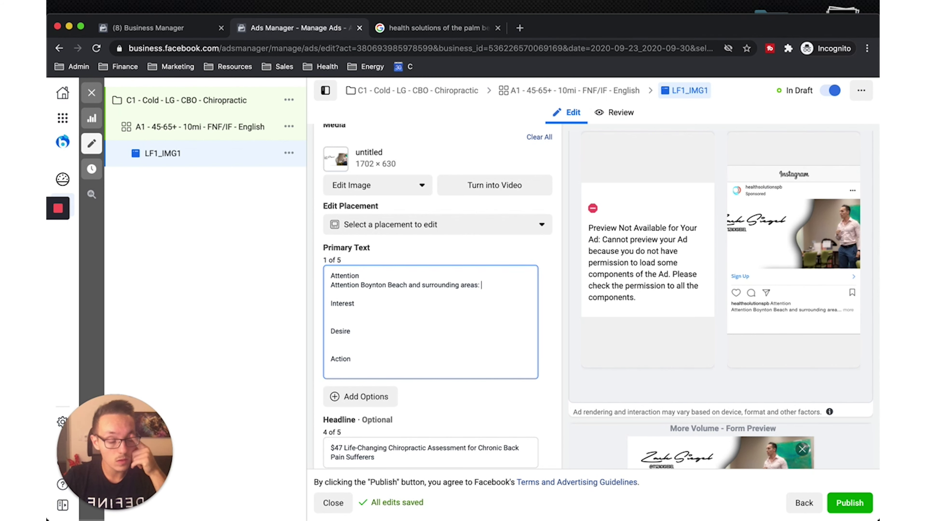
# Step: Complete the opening line of the primary text with "Chronic back pain does not have to be a life-sentence."
pyautogui.write('Chorn')
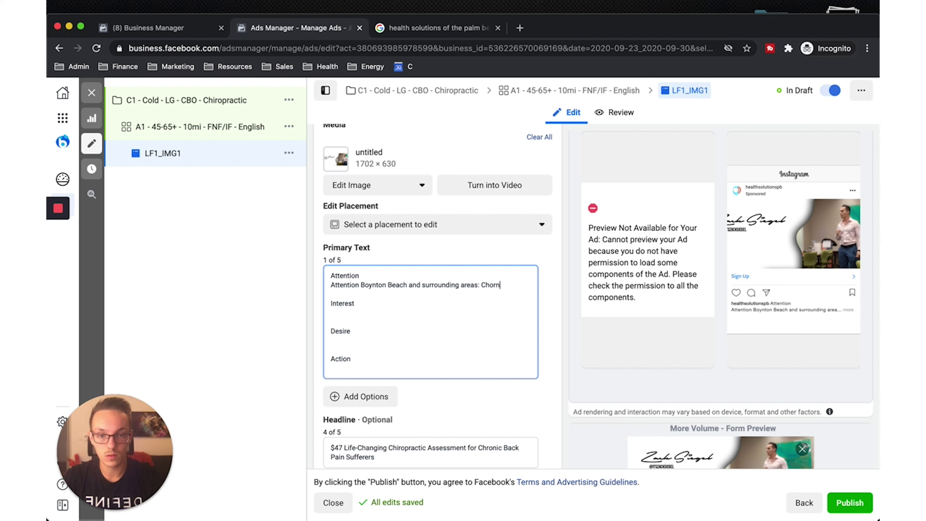
pyautogui.press('BackSpace')
pyautogui.press('BackSpace')
pyautogui.press('BackSpace')
pyautogui.press('BackSpace')
pyautogui.write('hronic ')
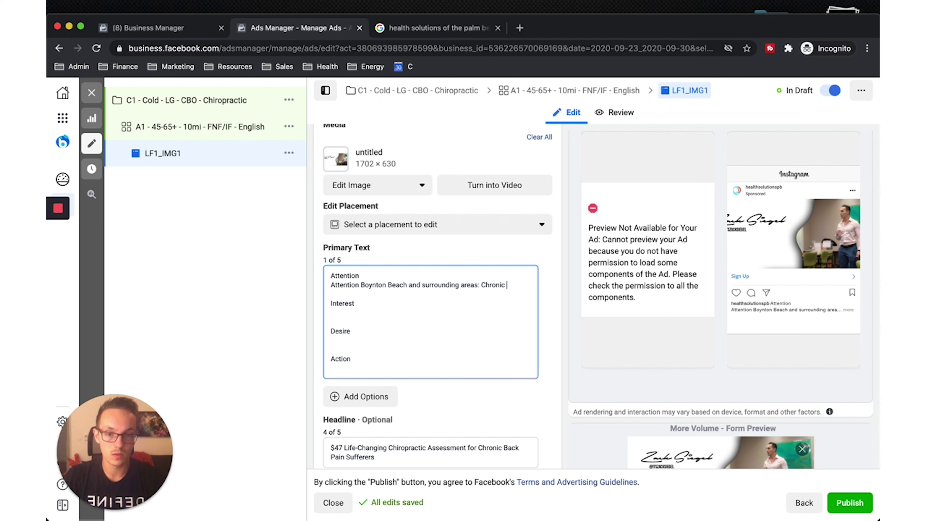
pyautogui.write('back pain does t')
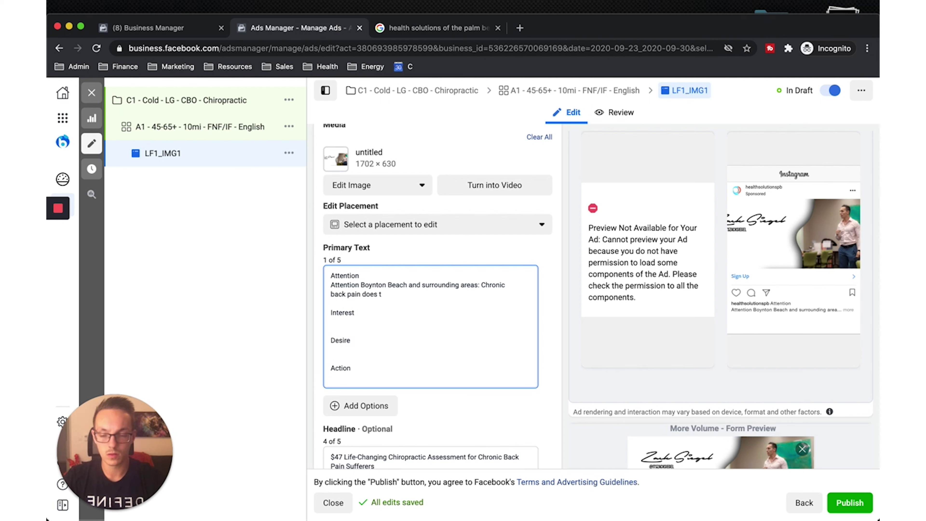
pyautogui.press('BackSpace')
pyautogui.write('not')
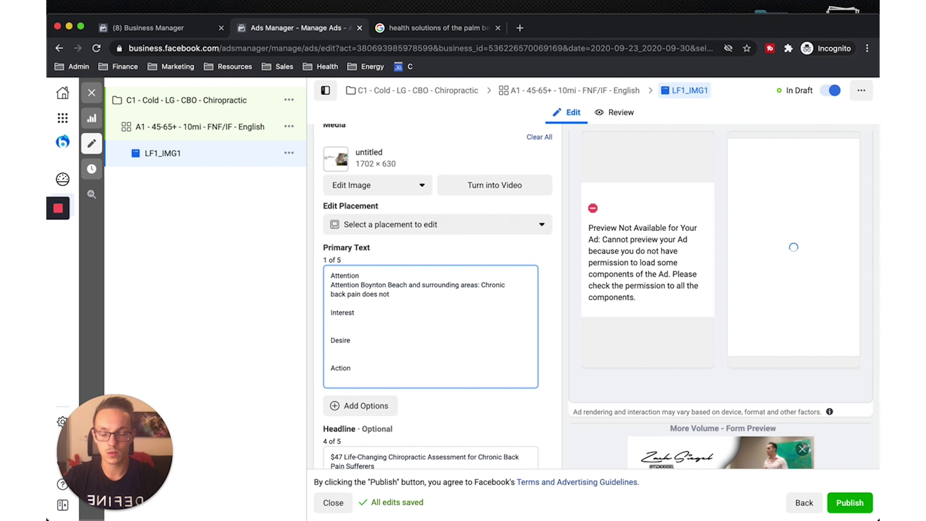
pyautogui.write(' ha')
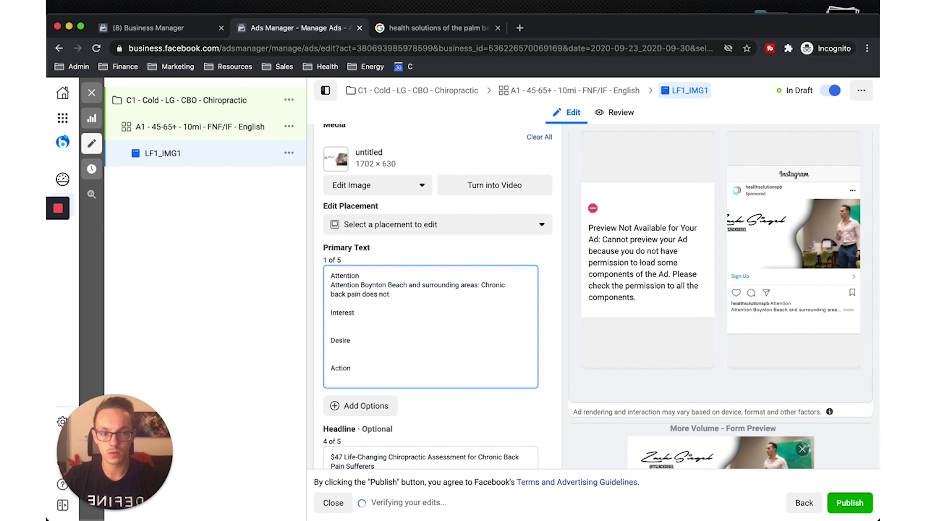
pyautogui.write('ve to be')
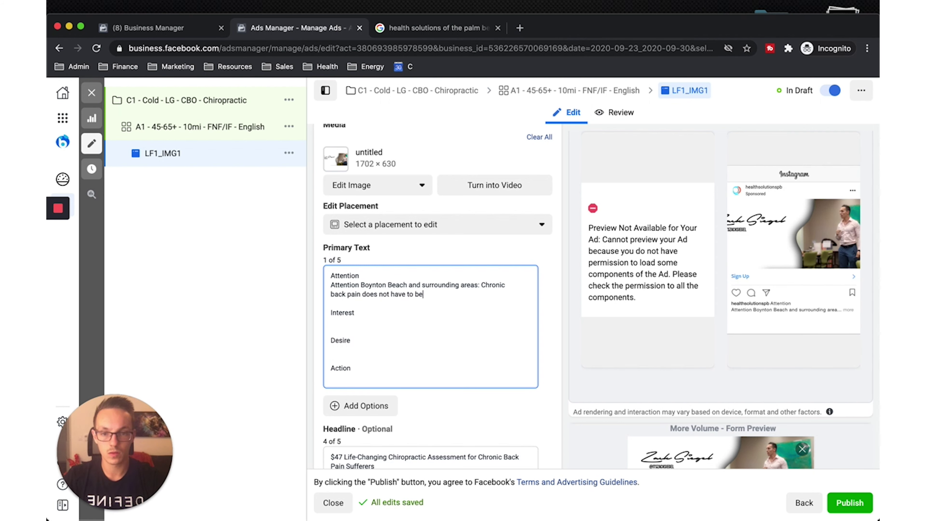
pyautogui.write(' al ife-sentence.')
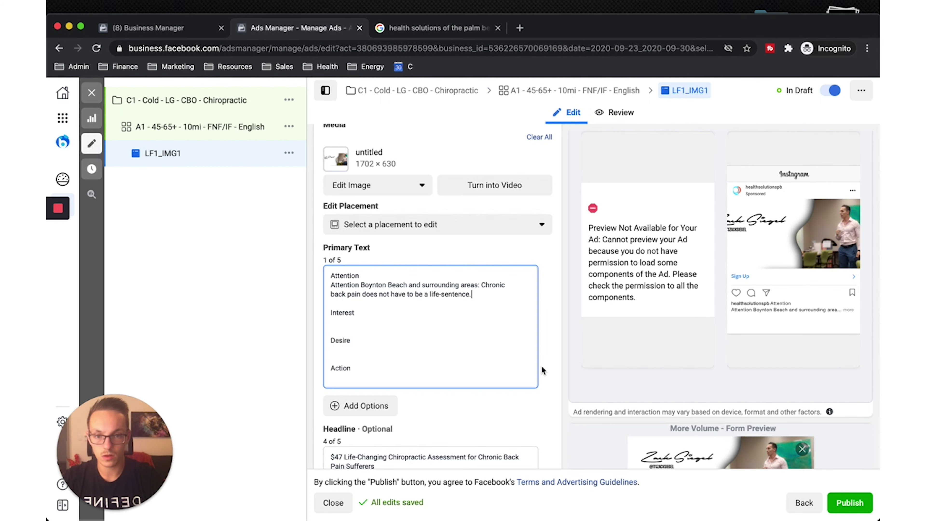
# Step: Start a new paragraph in the Attention section with "In fact, I've personally helped over 1,000 patients in this area"
pyautogui.scroll(-2, 541, 366)
pyautogui.scroll(-2, 542, 369)
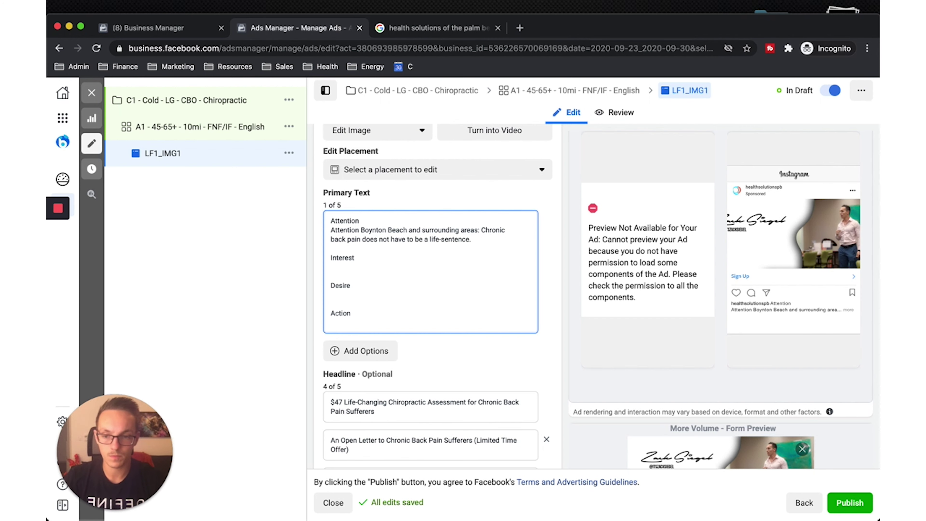
pyautogui.press('Return')
pyautogui.press('Return')
pyautogui.write('In fact')
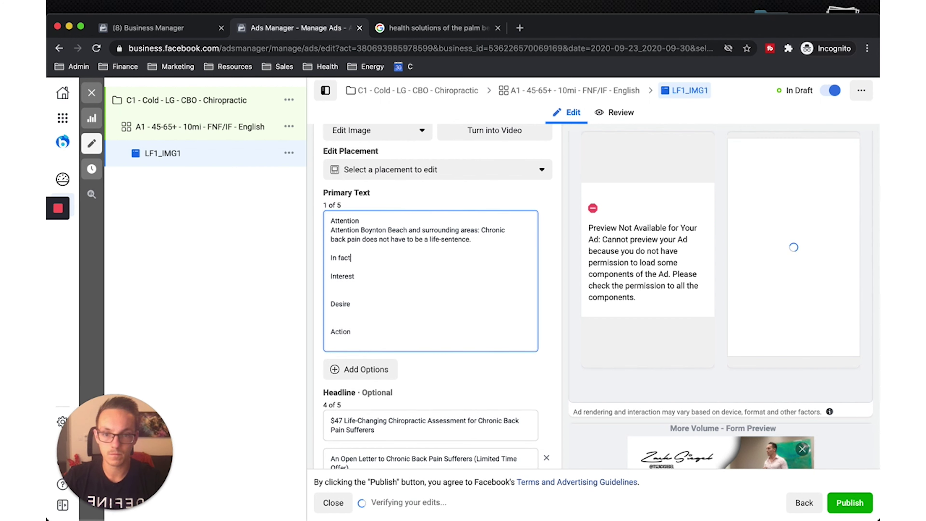
pyautogui.write(", I've pers")
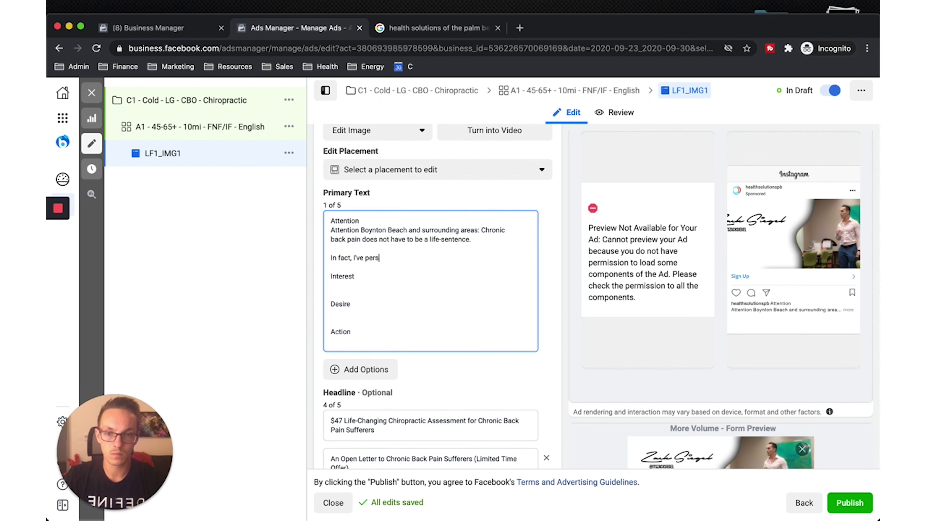
pyautogui.write('onally helped over 1,000')
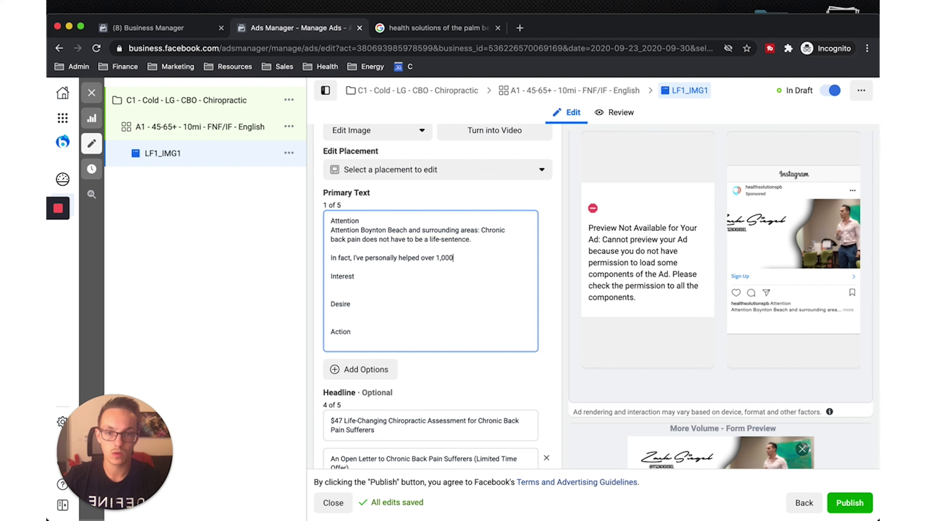
pyautogui.write(' patie')
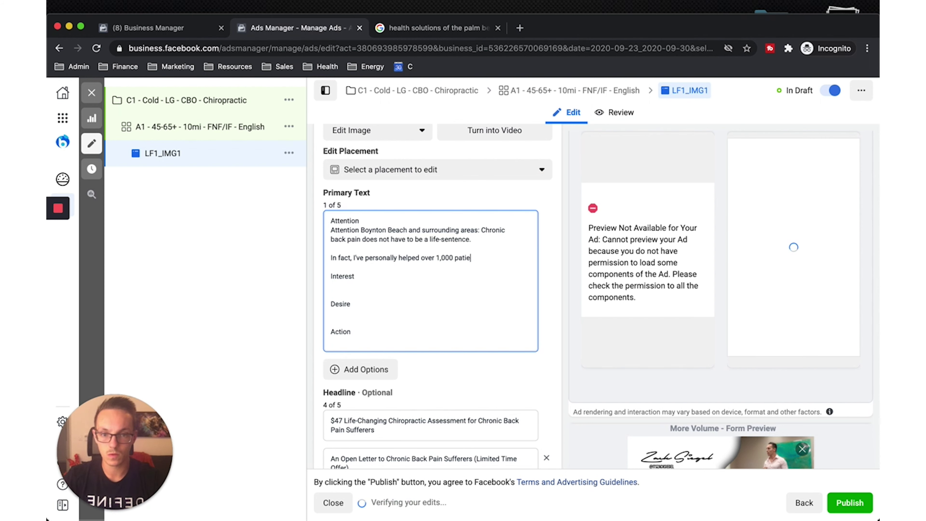
pyautogui.write('nts in')
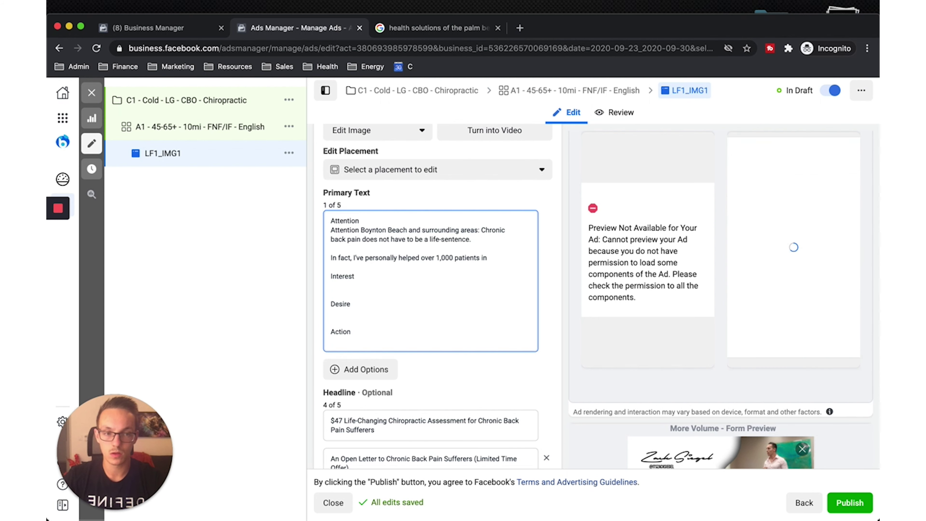
pyautogui.write(' this area')
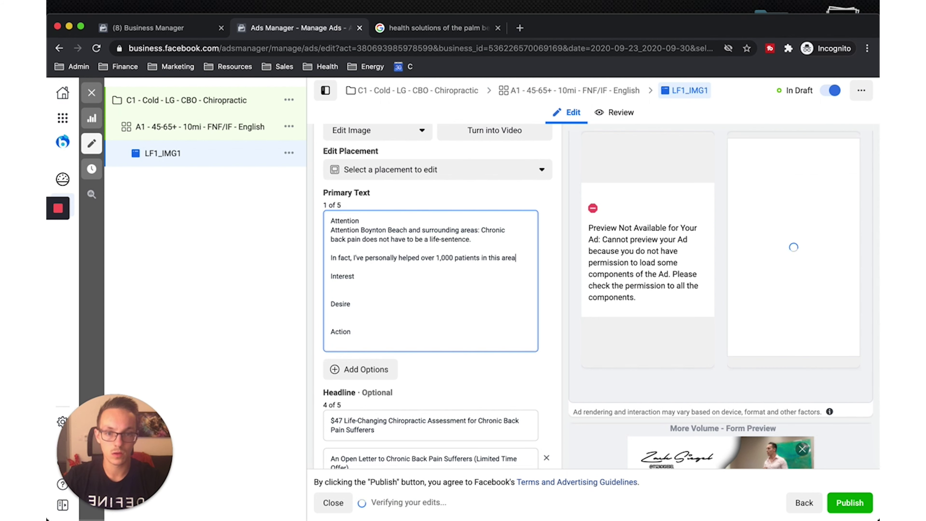
# Step: Continue the patients sentence in the Attention section of the primary text with "overcome the most severe:"
pyautogui.write(' overcome the most chor')
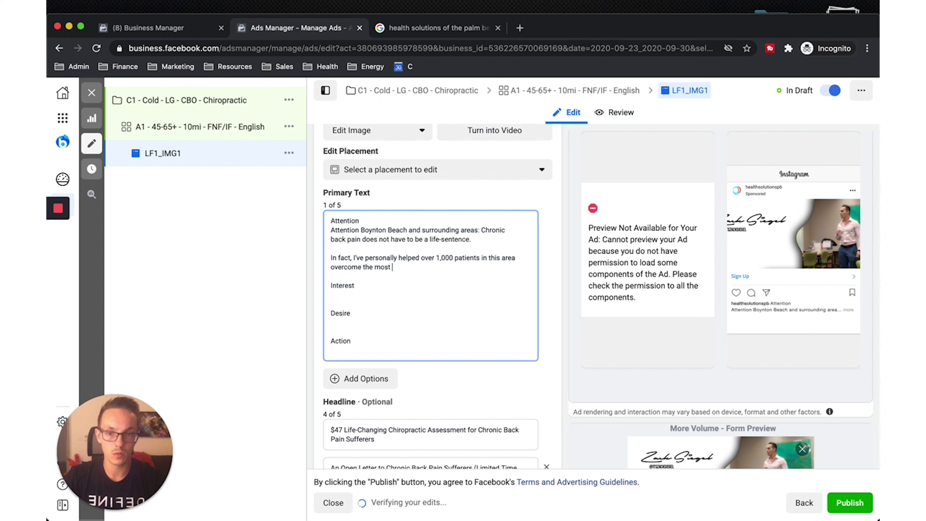
pyautogui.press('BackSpace')
pyautogui.press('BackSpace')
pyautogui.press('BackSpace')
pyautogui.press('BackSpace')
pyautogui.write('severe:')
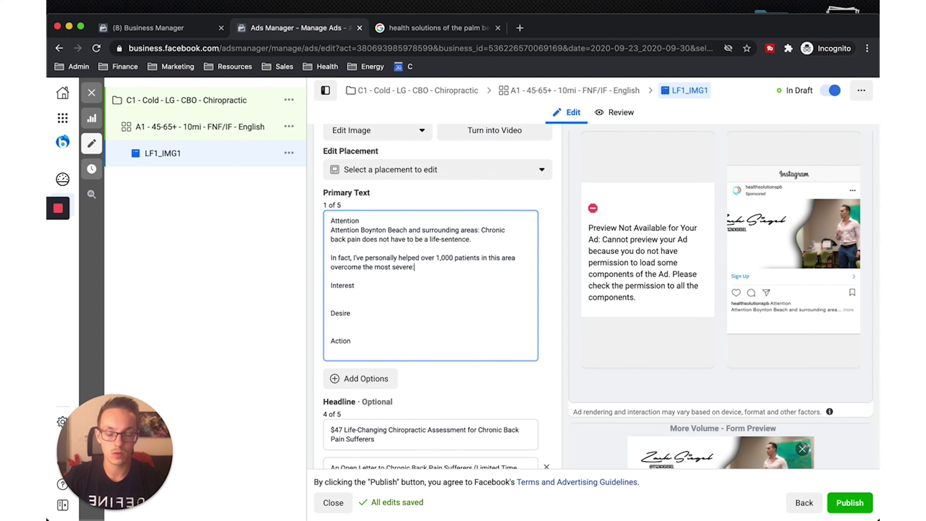
# Step: Start a dashed list below that sentence with the items "Sciatica" and "Auto accidents" on separate lines
pyautogui.press('Return')
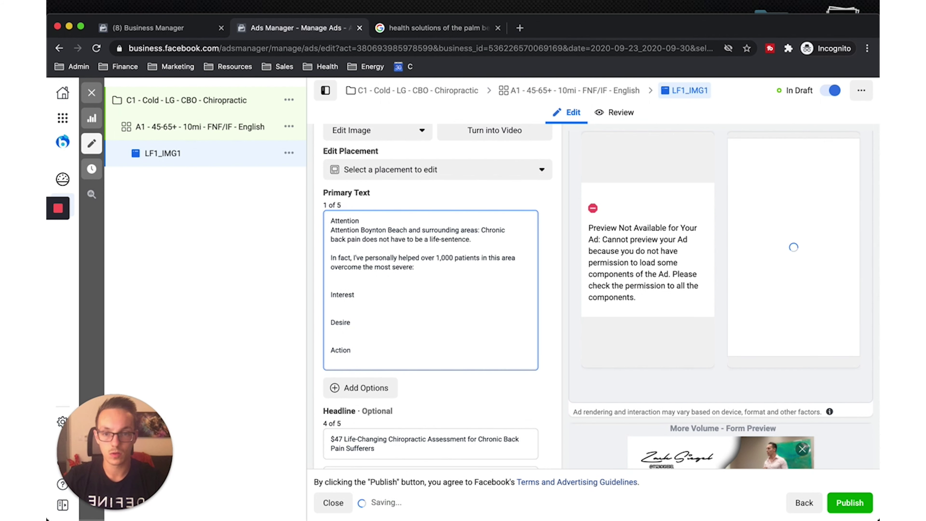
pyautogui.write('- Sciatica')
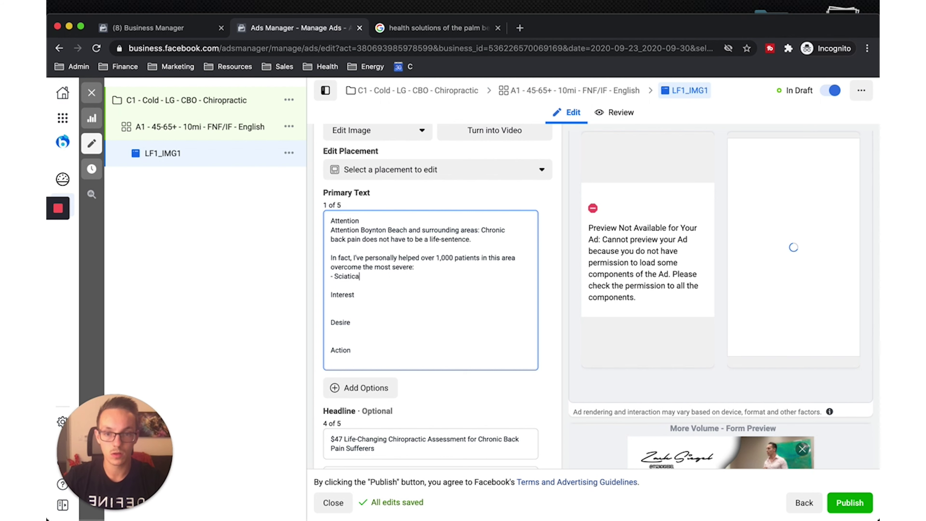
pyautogui.press('Return')
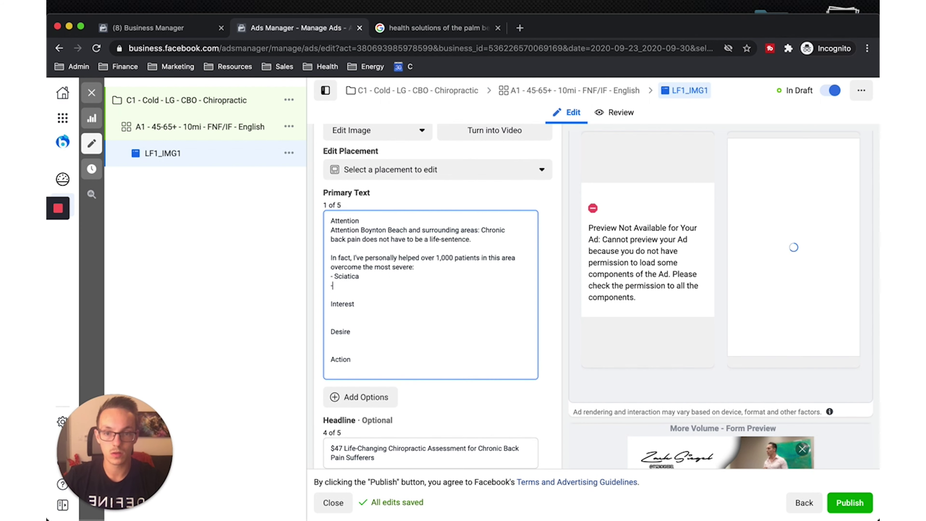
pyautogui.write('- Auto')
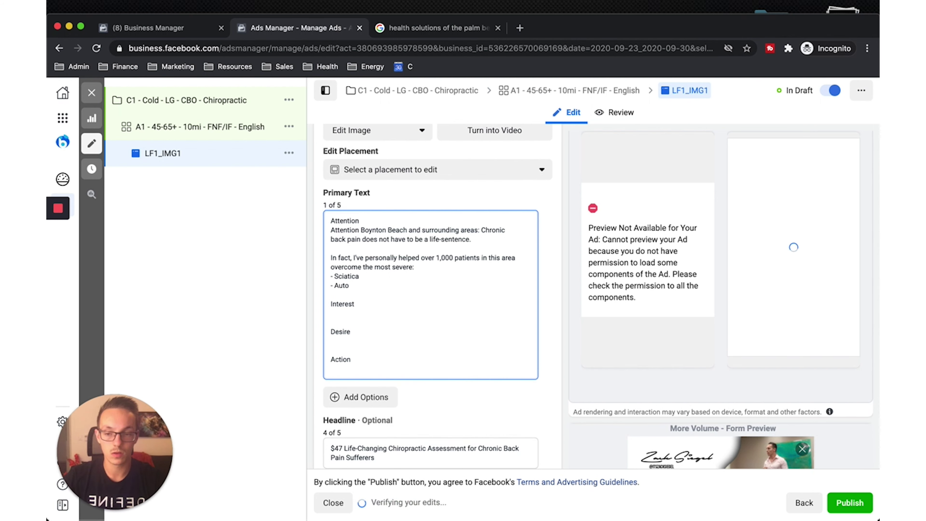
pyautogui.write(' accidents')
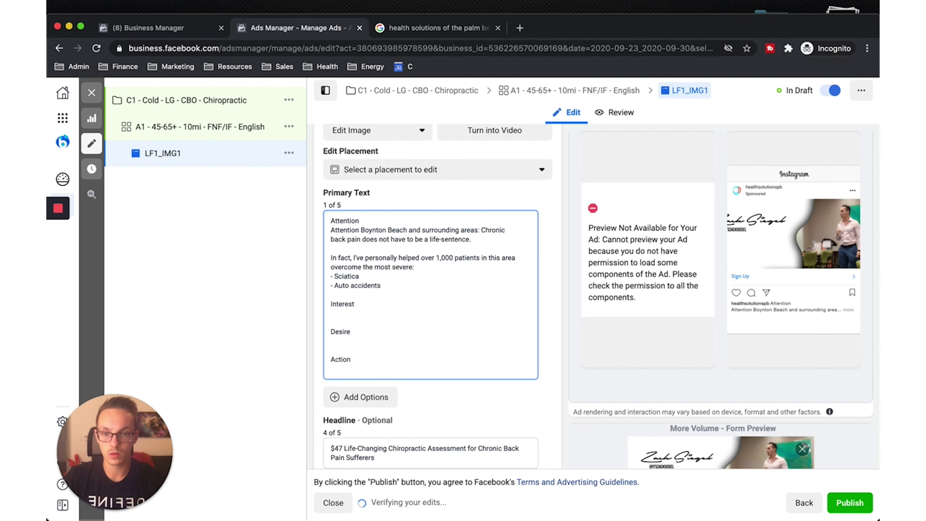
# Step: Add a third dashed list item reading "Bulging, herniated, and degenerated discs,"
pyautogui.press('Return')
pyautogui.write('-')
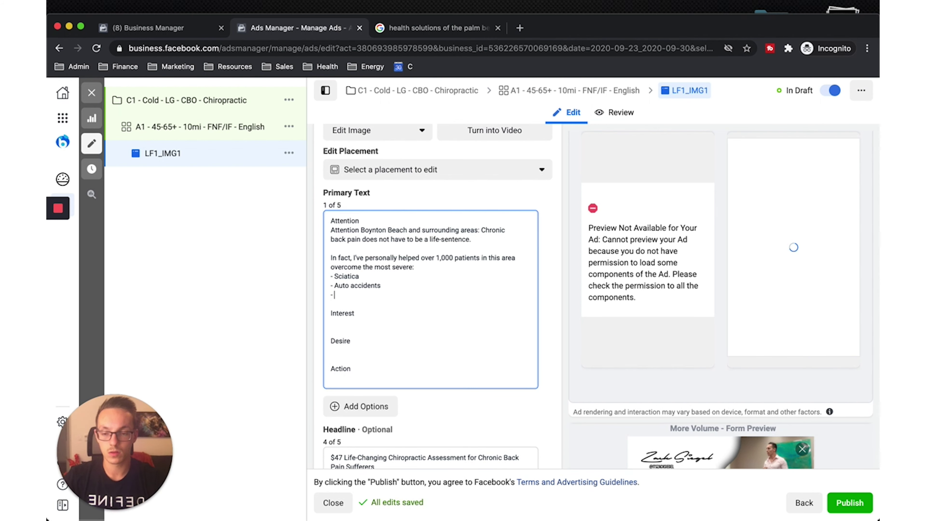
pyautogui.write(' Bulging, he')
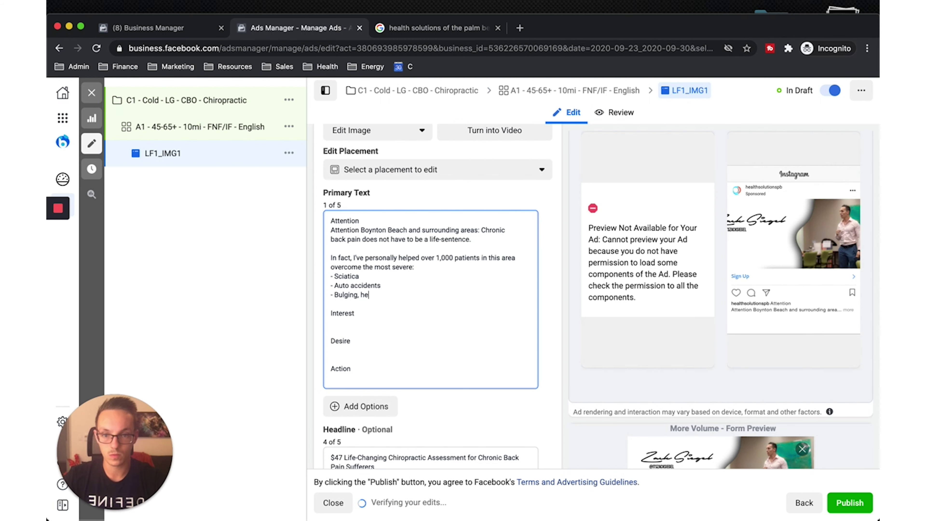
pyautogui.write('rniated')
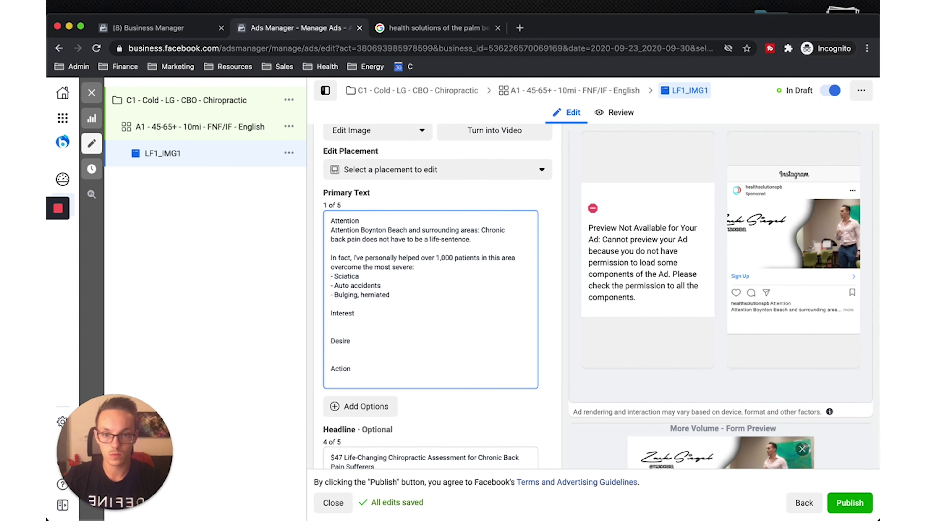
pyautogui.write(', and dege')
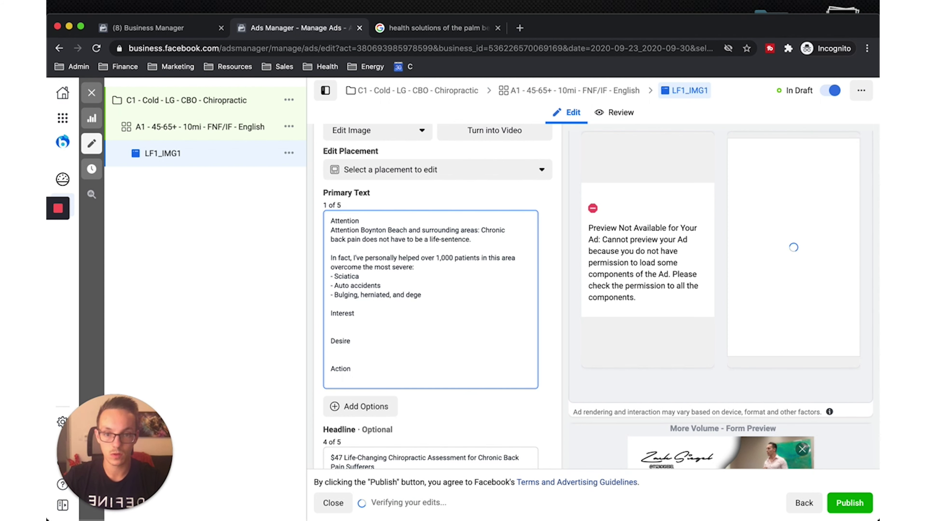
pyautogui.write('nerated discs,')
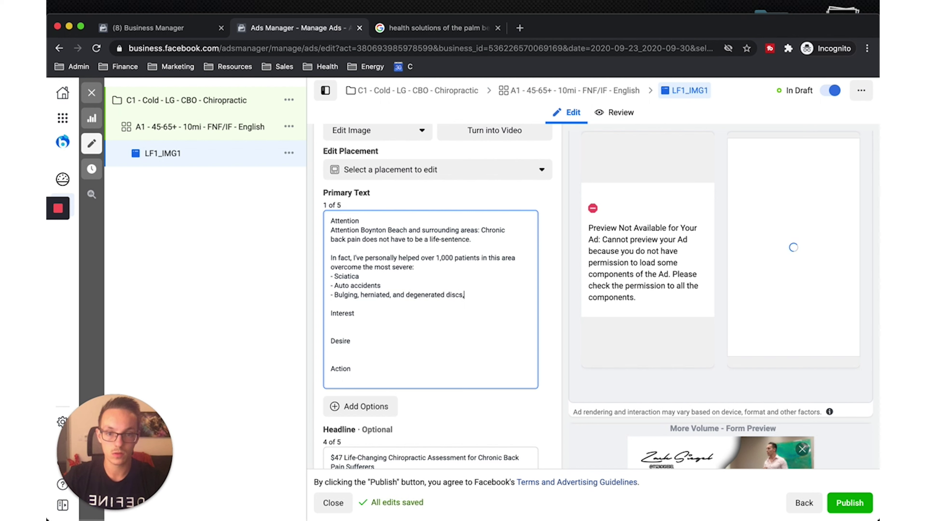
# Step: Remove the comma after "degenerated discs" in the primary text and add the bullet "- Stenosis" below it
pyautogui.press('Return')
pyautogui.press('BackSpace')
pyautogui.press('BackSpace')
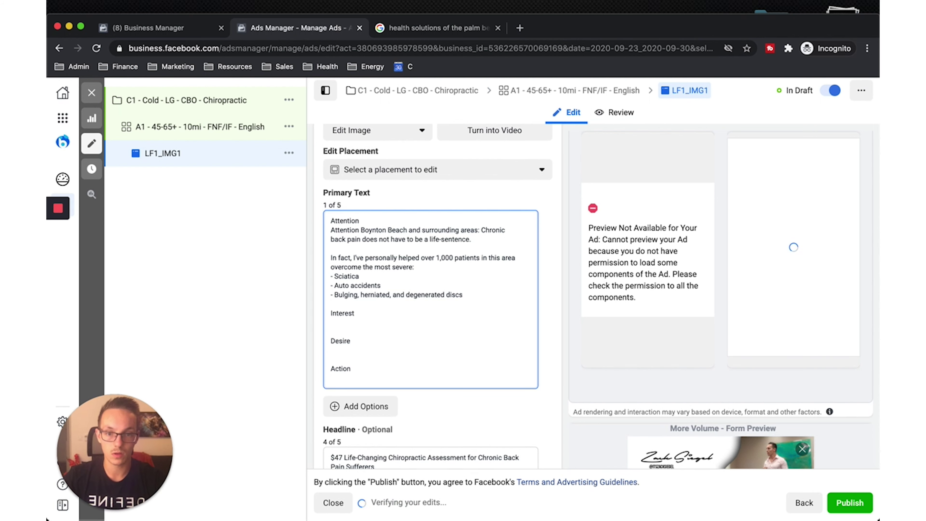
pyautogui.press('Return')
pyautogui.write('-')
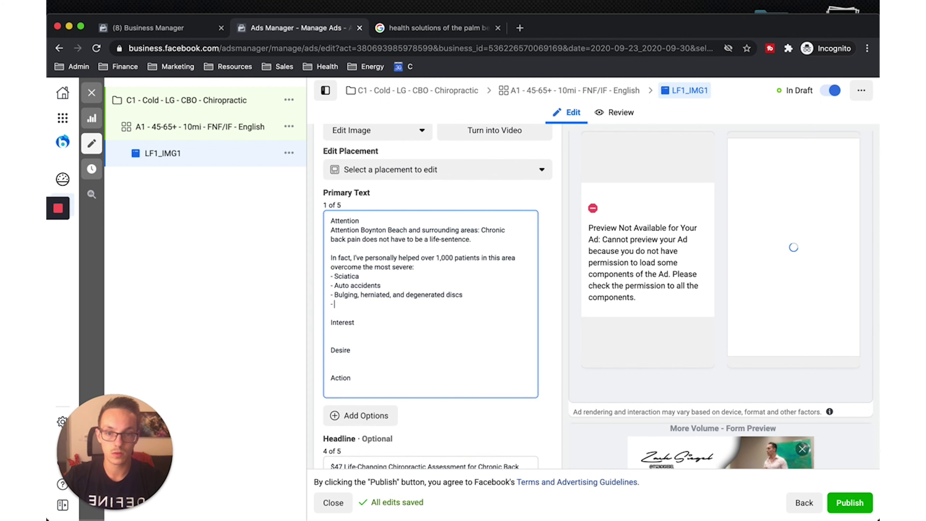
pyautogui.write(' Stenosis')
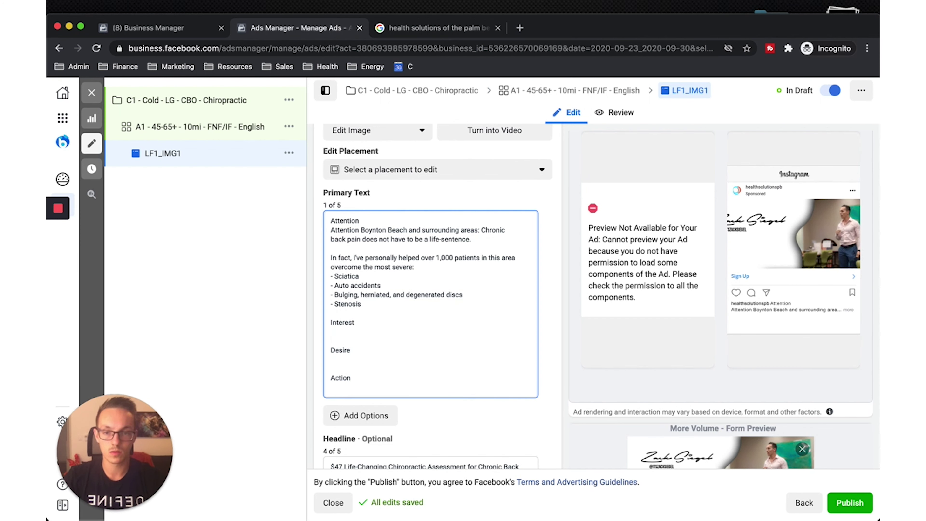
# Step: Add a final bullet to the Attention list reading "- And terribly painful symptoms across the body"
pyautogui.press('Return')
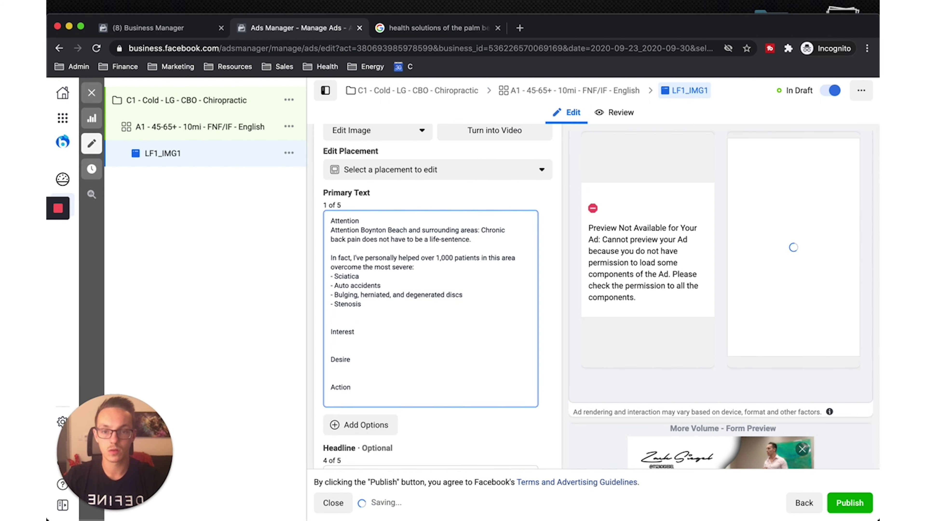
pyautogui.write('- And terrib')
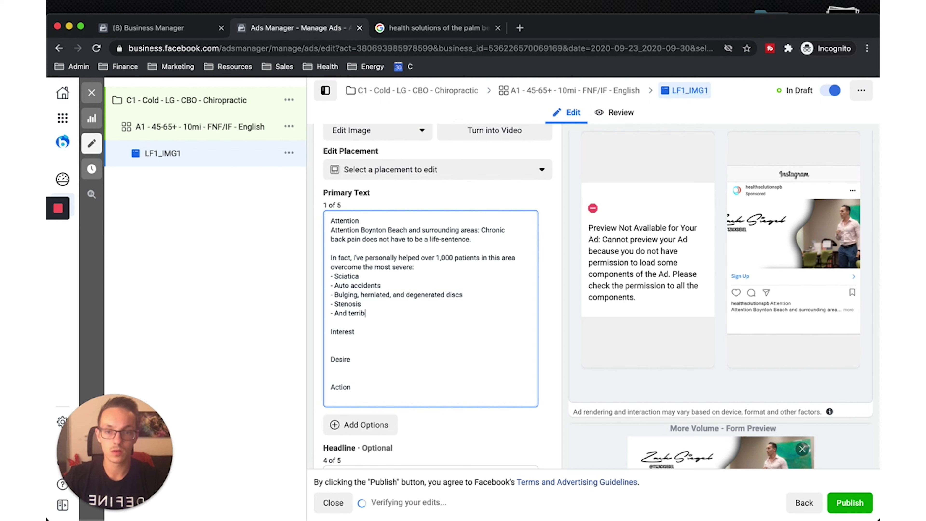
pyautogui.write('ly painful ')
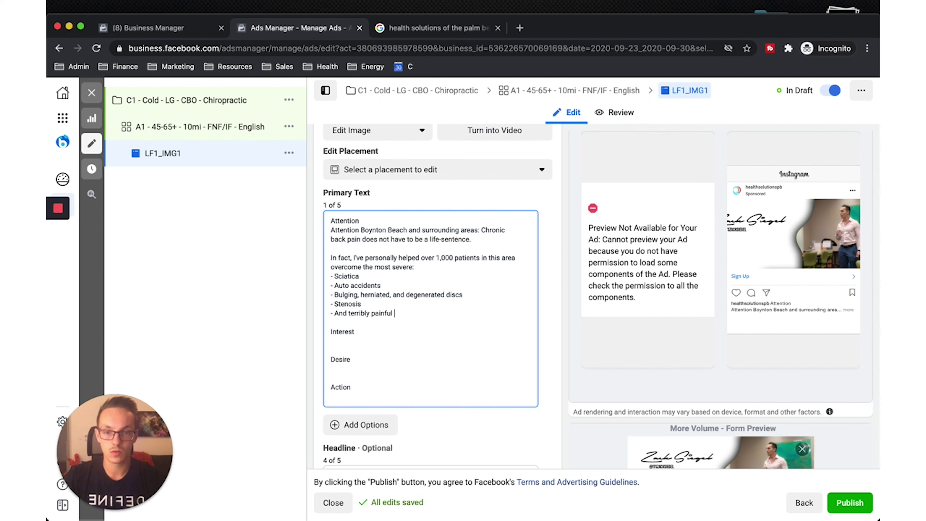
pyautogui.write('symp')
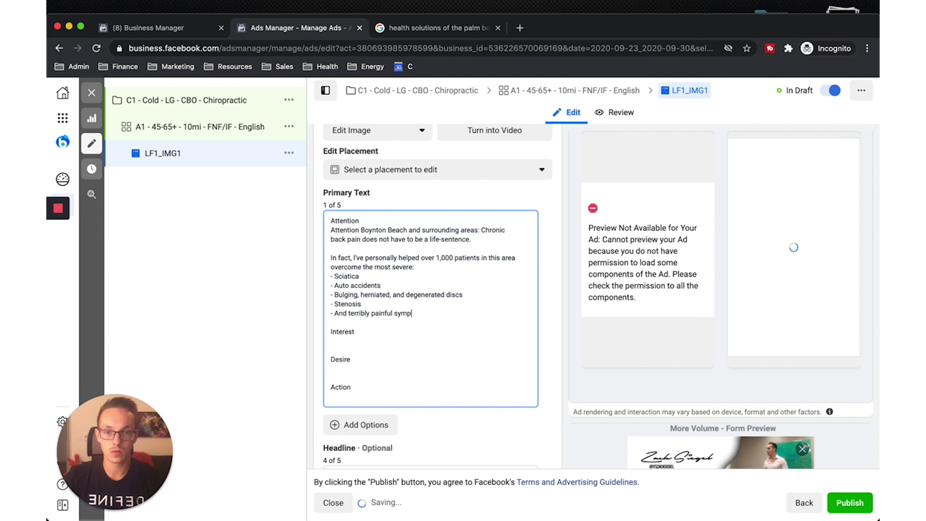
pyautogui.write('toms across the body')
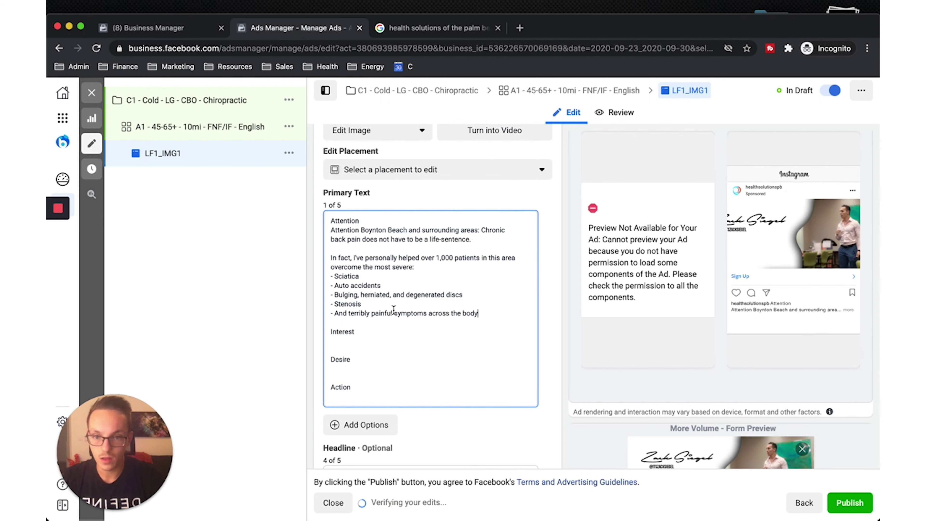
pyautogui.moveTo(499, 314); pyautogui.dragTo(329, 275)
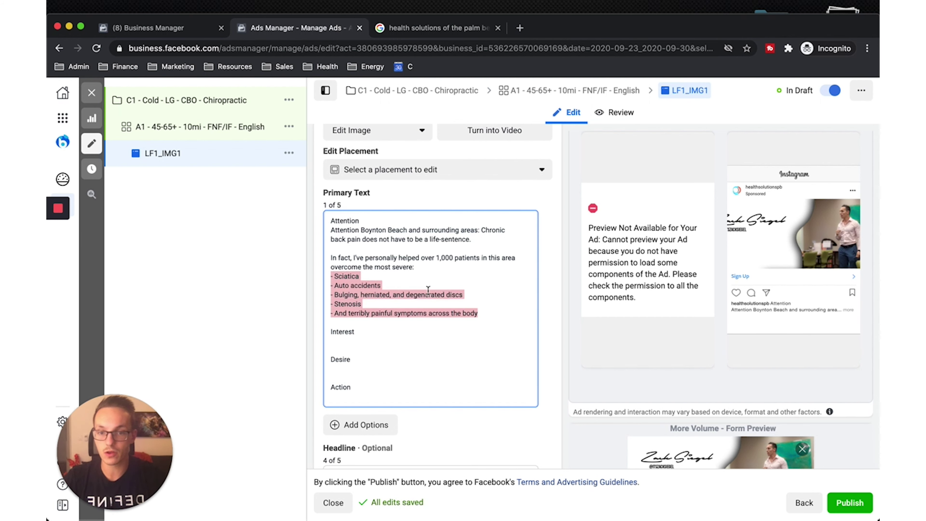
pyautogui.click(455, 265)
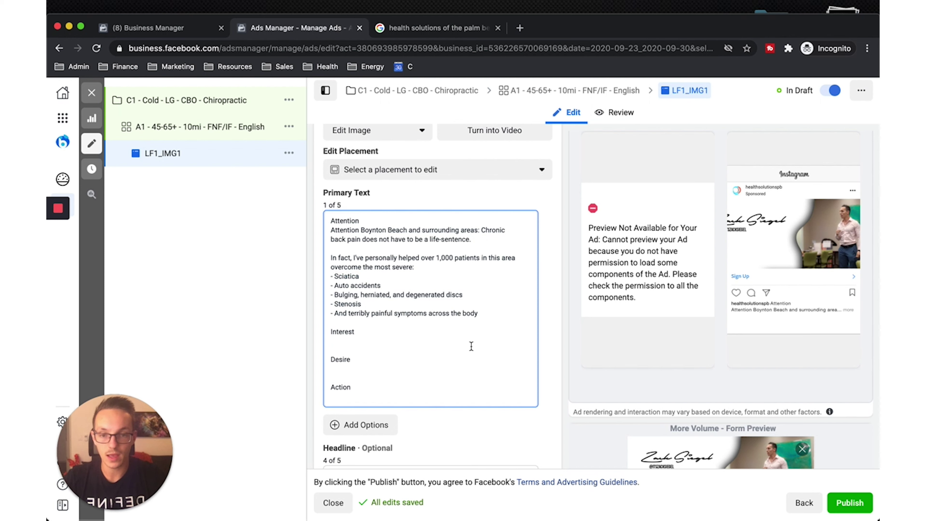
pyautogui.write('f')
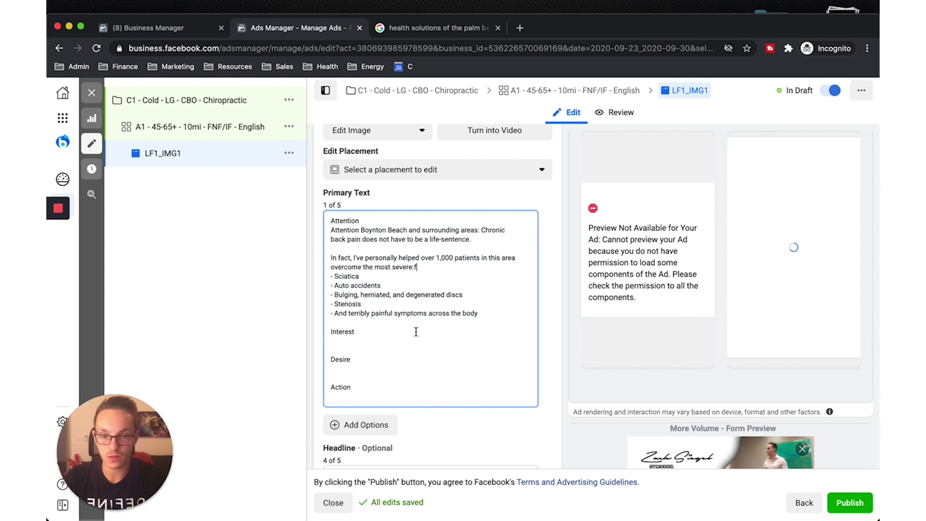
pyautogui.press('BackSpace')
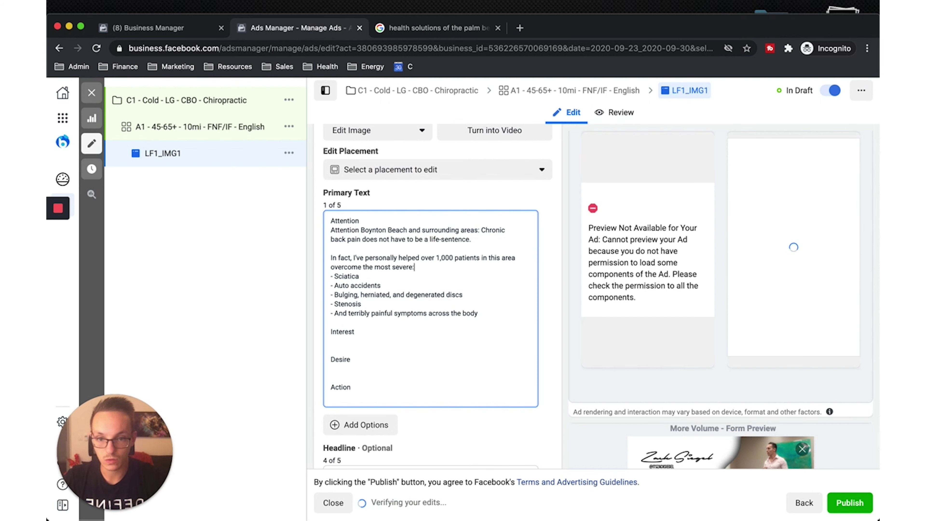
# Step: Begin the text under the Interest heading with "Most doctors today are fast to provide"
pyautogui.click(348, 342)
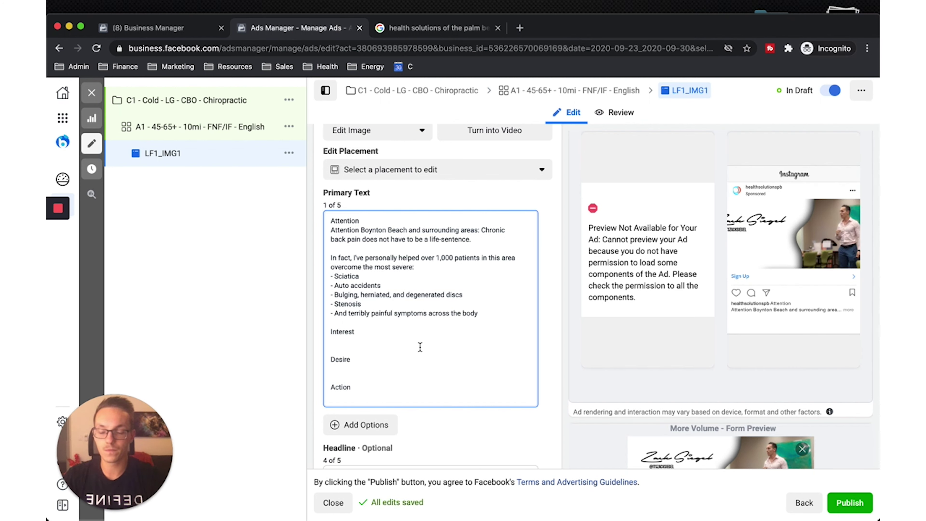
pyautogui.write('Most ')
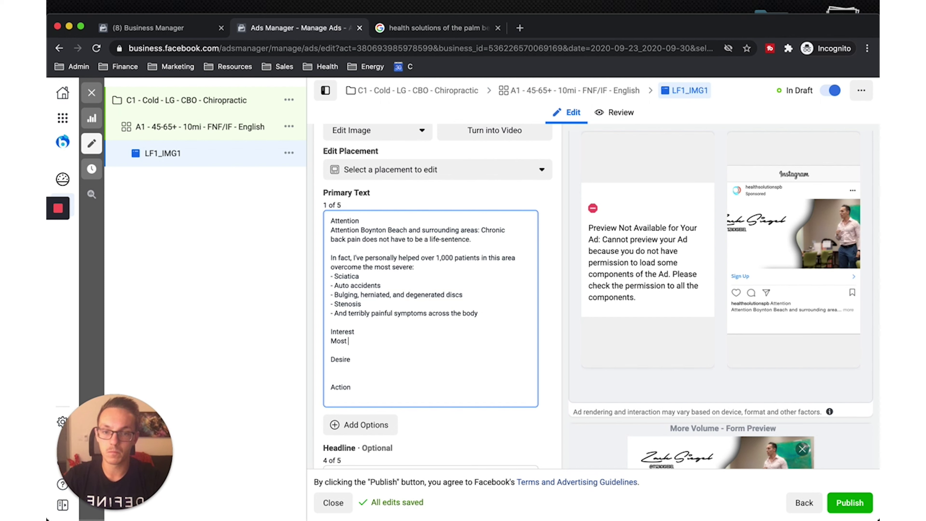
pyautogui.write('doctors today')
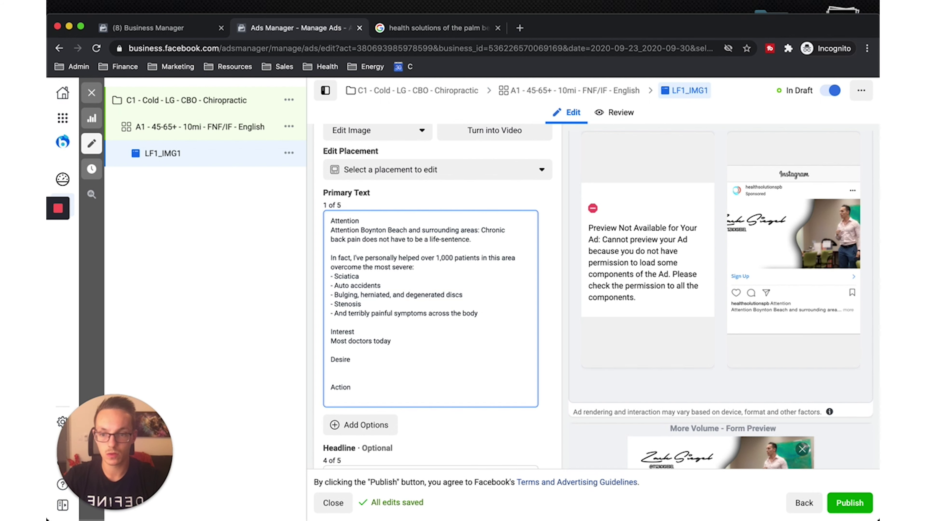
pyautogui.write(' are f')
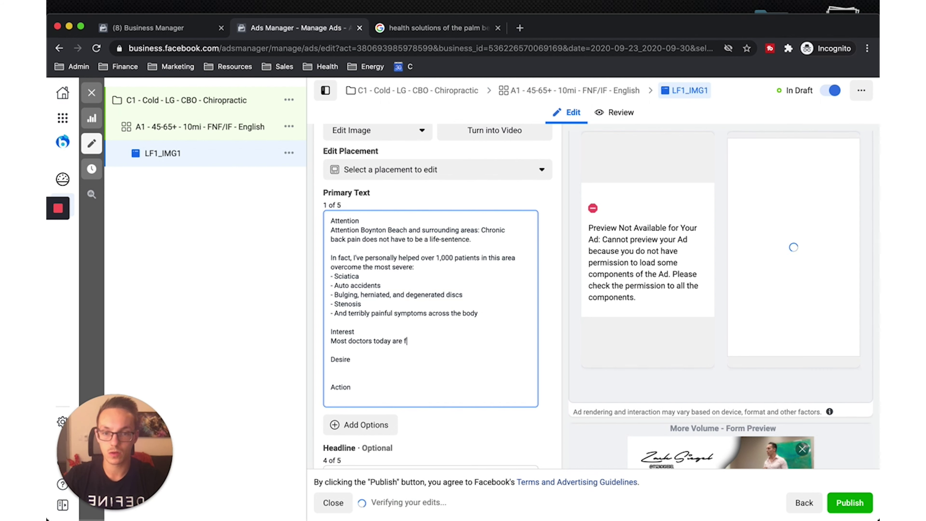
pyautogui.write('ast to provid')
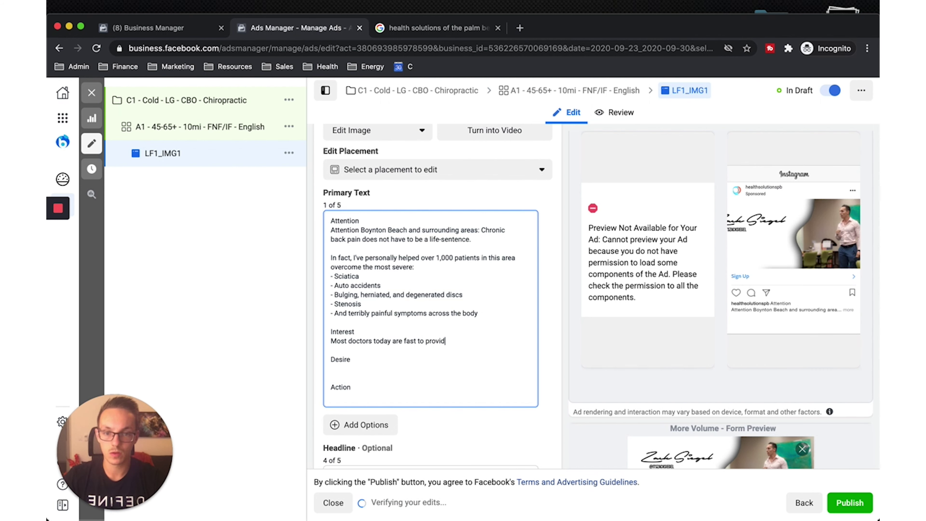
pyautogui.write('e you wi')
pyautogui.press('BackSpace')
pyautogui.press('BackSpace')
pyautogui.press('BackSpace')
pyautogui.press('BackSpace')
pyautogui.press('BackSpace')
pyautogui.press('BackSpace')
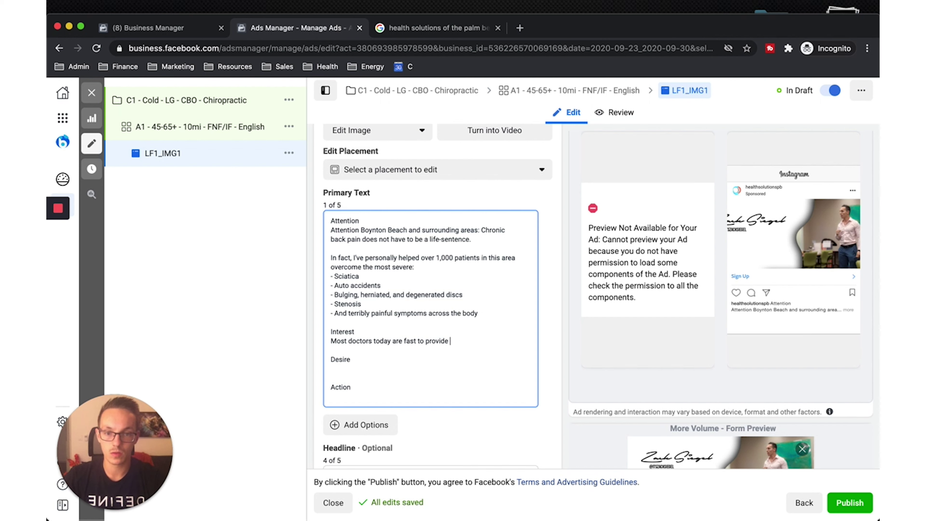
# Step: Continue the Interest sentence with "the next" followed by the words "miracle drug" in quotation marks
pyautogui.write('the next "mir')
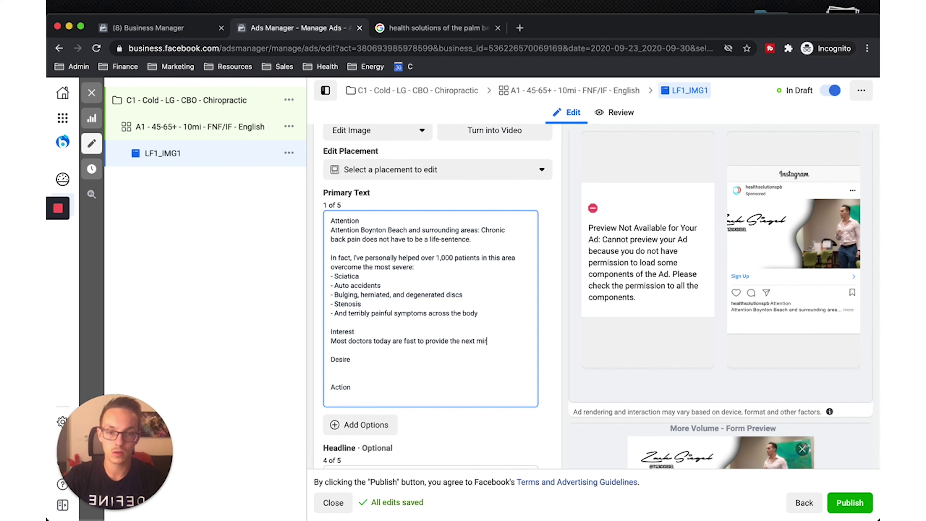
pyautogui.write('acle drug')
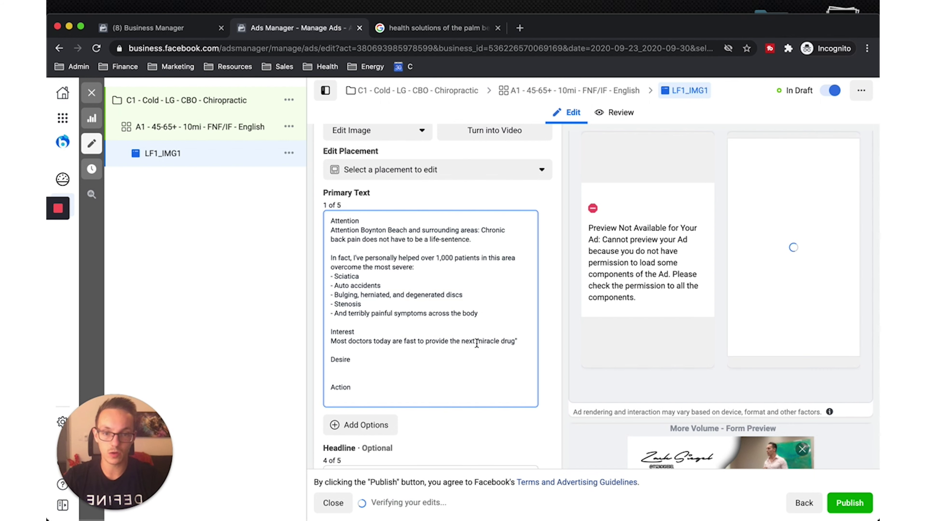
pyautogui.write('"')
pyautogui.hotkey('alt', 'Left')
pyautogui.hotkey('alt', 'Left')
pyautogui.write('"')
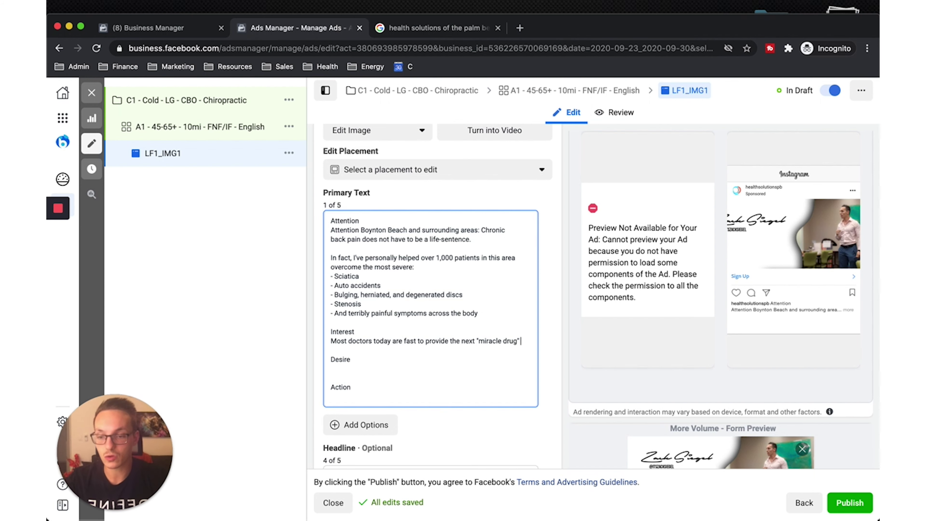
# Step: Complete the Interest sentence with "or quick to say that surgery is the only option."
pyautogui.write('or quick to')
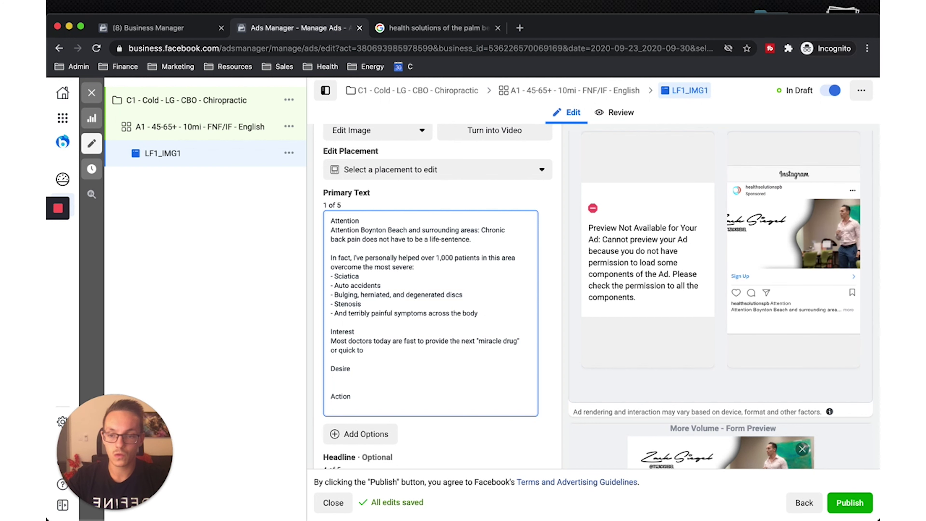
pyautogui.write('say ')
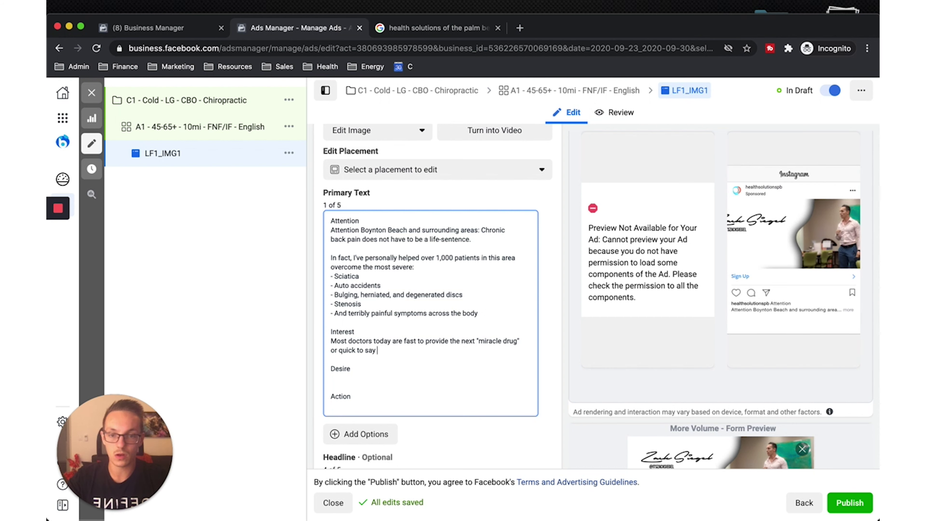
pyautogui.write('that')
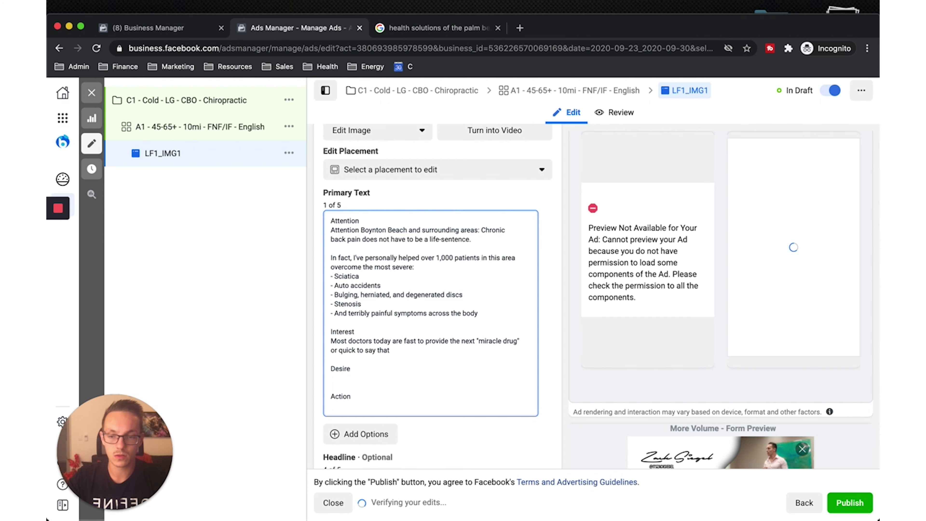
pyautogui.write(' surgery is')
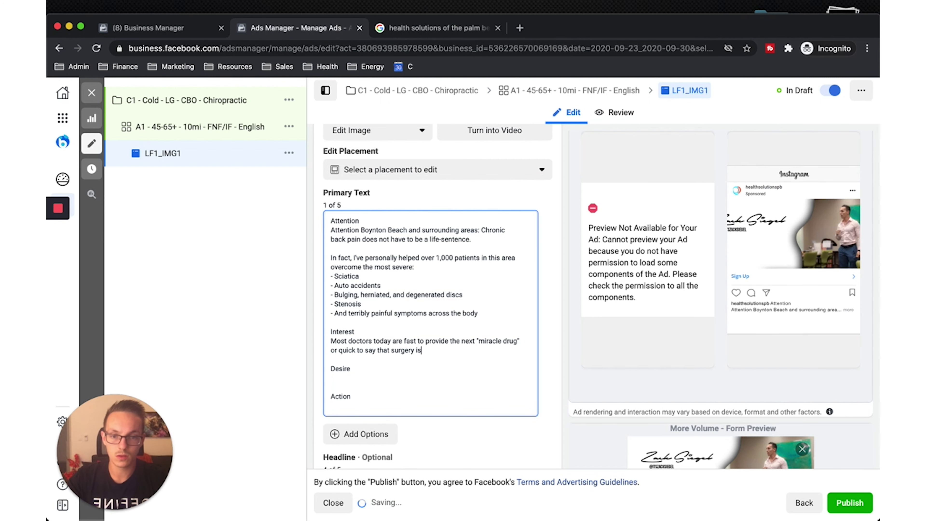
pyautogui.write(' the o')
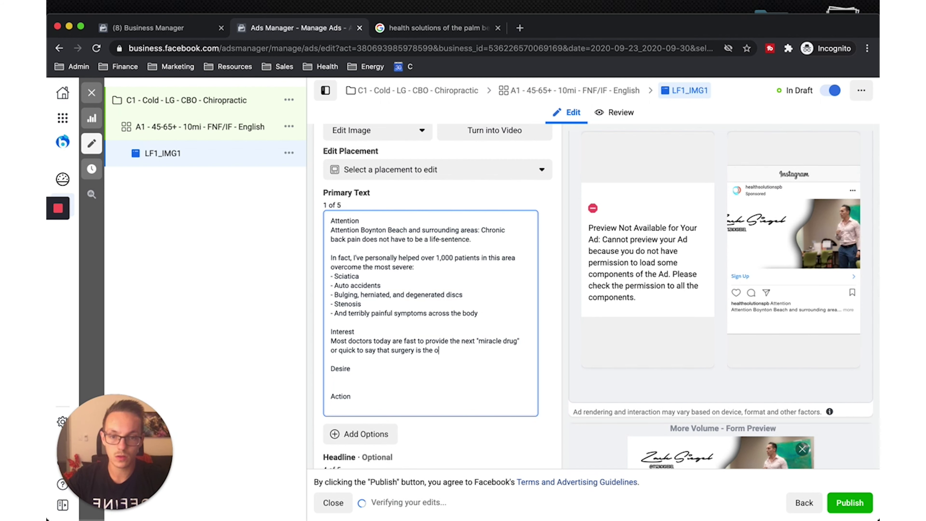
pyautogui.write('nly option.')
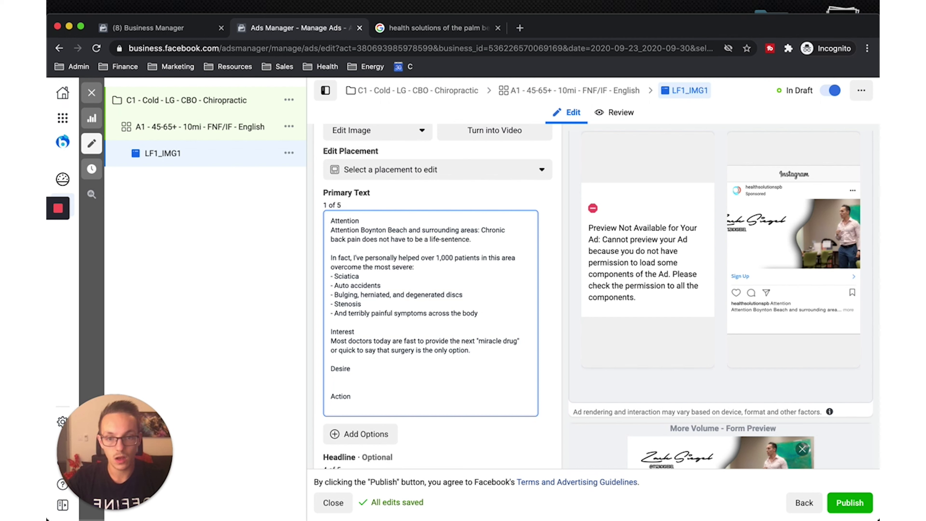
# Step: Start a new paragraph in the Interest section, after a blank line, with "Yet, the truth is the"
pyautogui.press('Return')
pyautogui.press('Return')
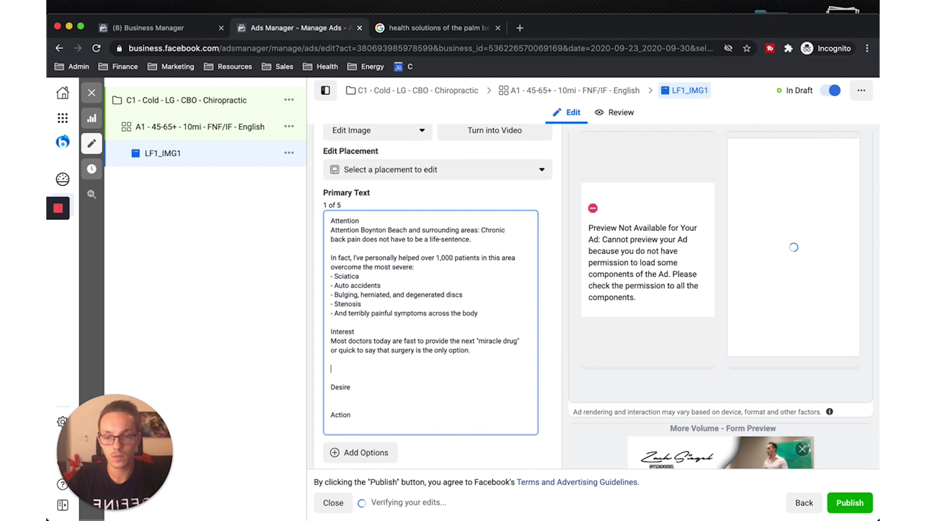
pyautogui.write('H')
pyautogui.press('BackSpace')
pyautogui.write('Ye')
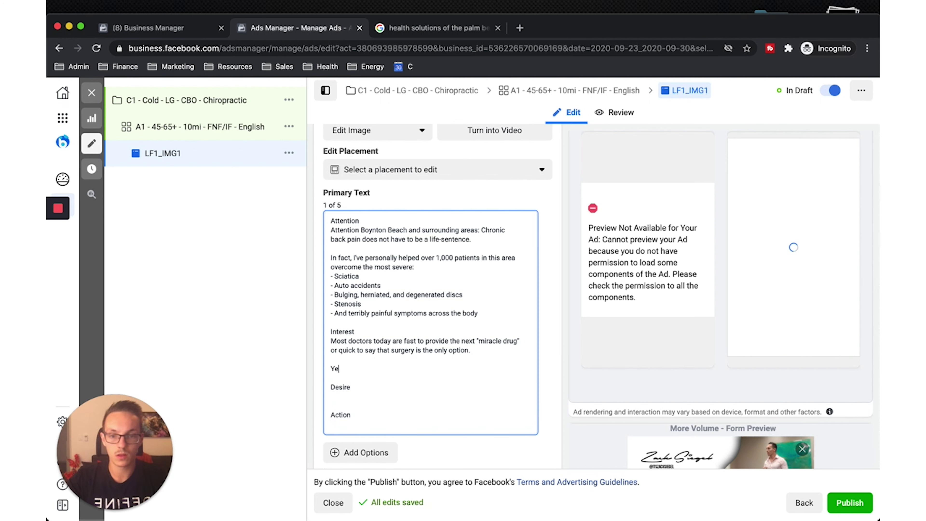
pyautogui.write('t, the truth is')
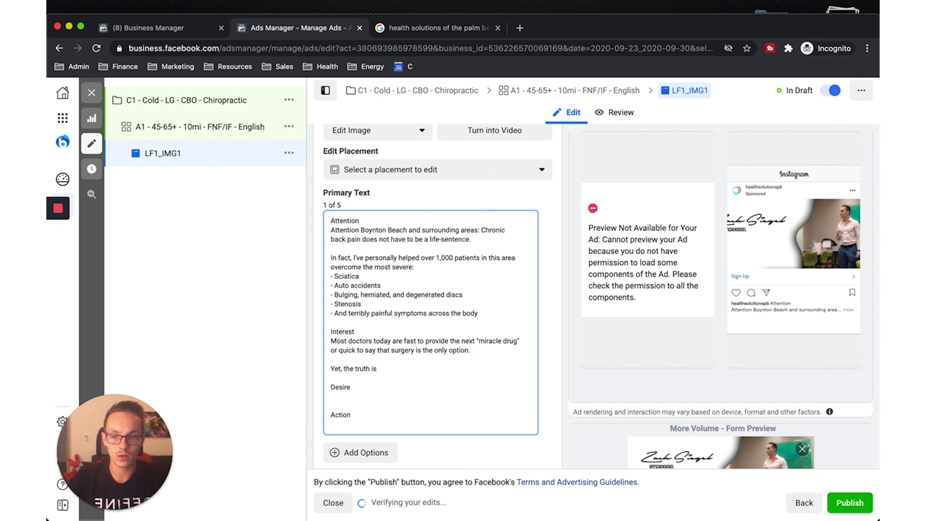
pyautogui.write(' t')
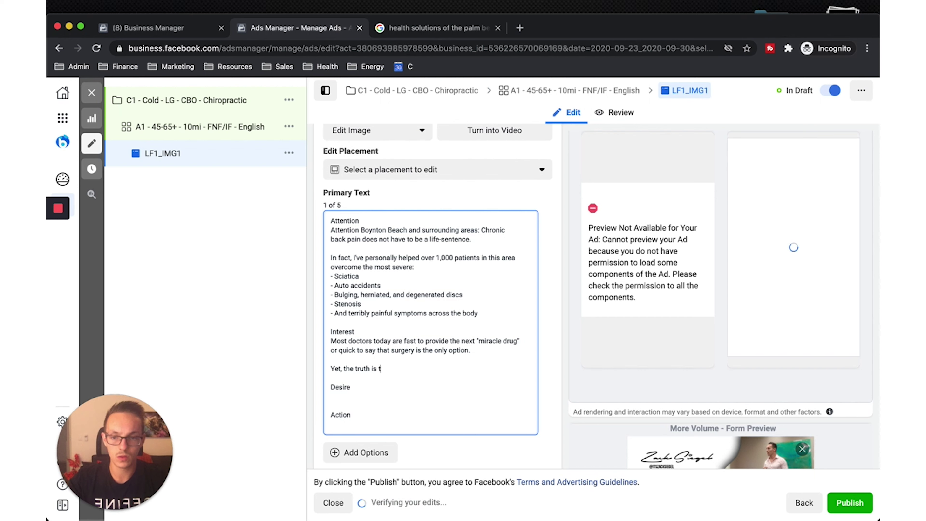
pyautogui.write('he quan')
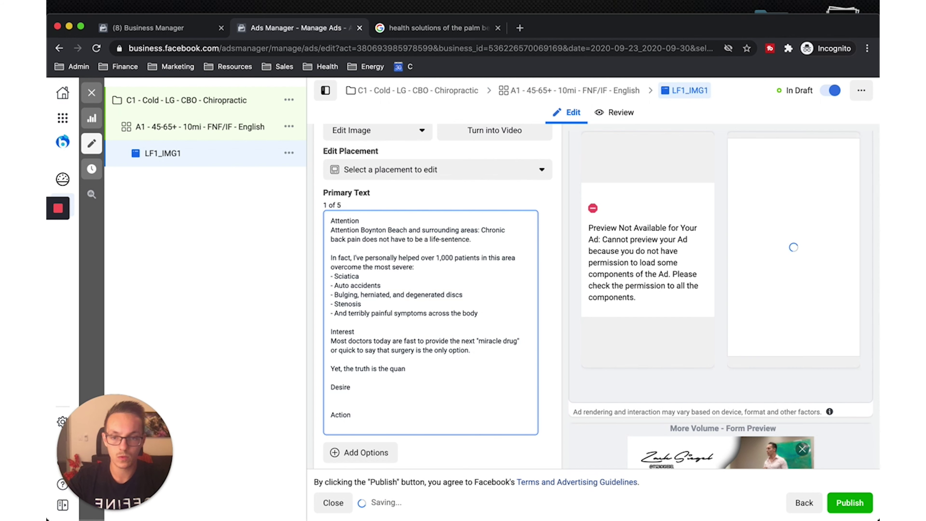
pyautogui.press('BackSpace')
pyautogui.press('BackSpace')
pyautogui.press('BackSpace')
pyautogui.press('BackSpace')
# Step: Continue the second Interest paragraph with "prescription pills only leave us feeling groggy, depressed, and"
pyautogui.write('prescr')
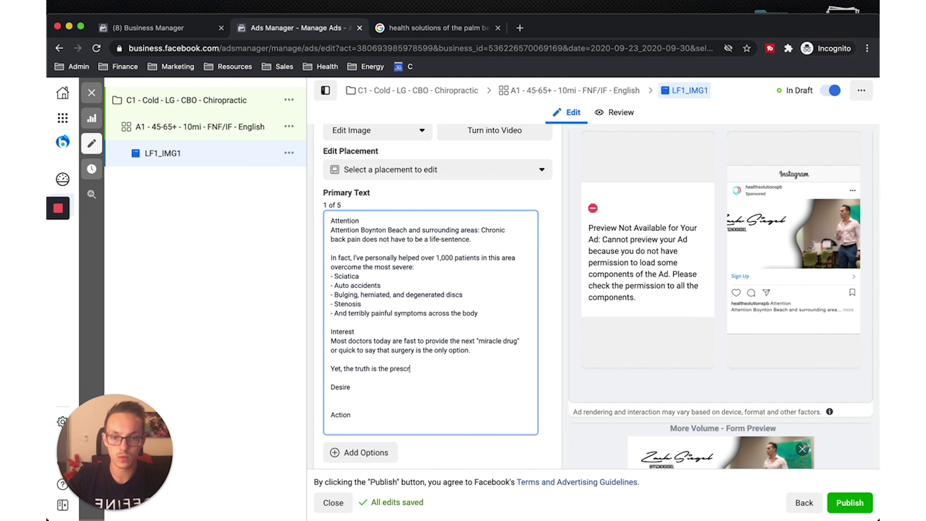
pyautogui.write('iption pills onl')
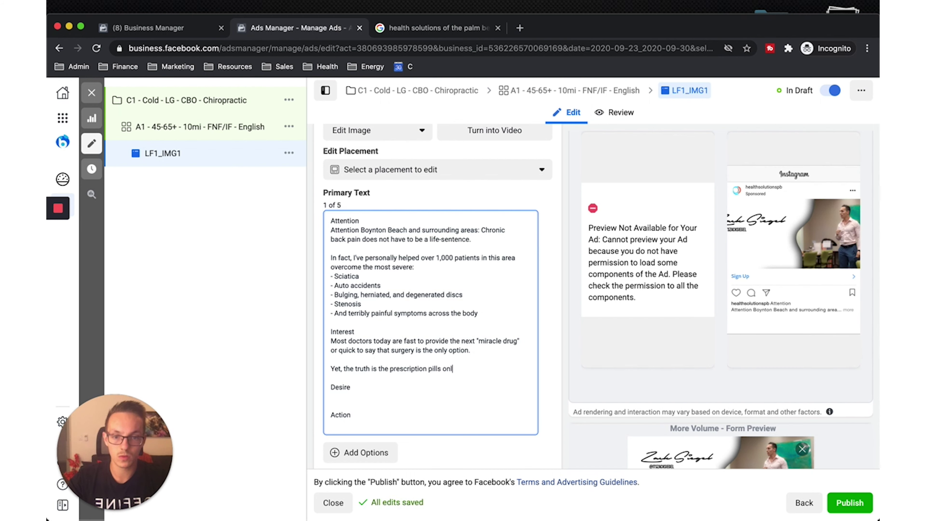
pyautogui.write('y leave us feelin')
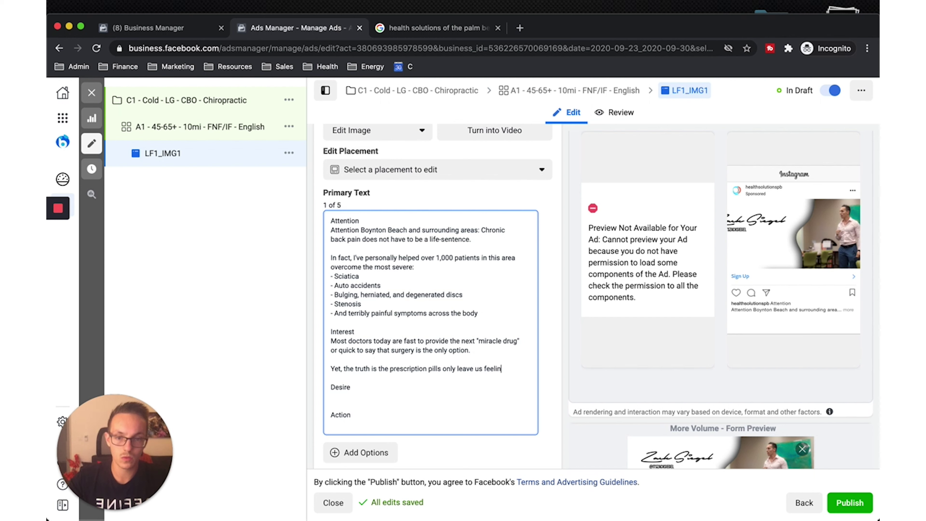
pyautogui.write('g groggy, de')
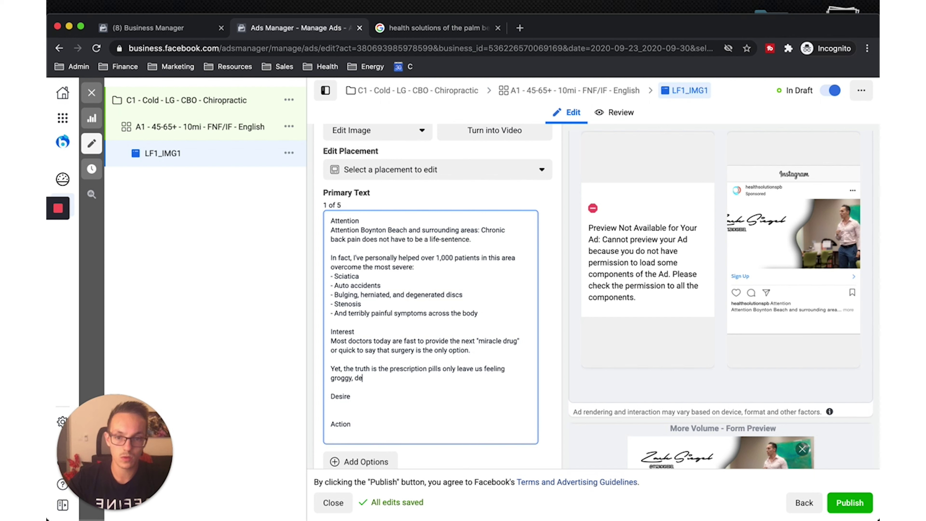
pyautogui.write('pressed, and')
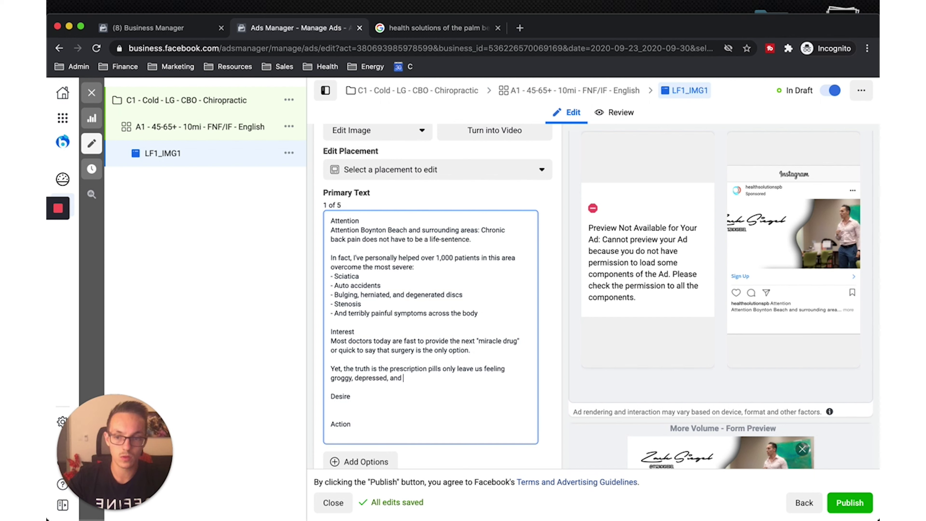
# Step: Complete the sentence about prescription pills with "unlike ourselves while the pain is only getting worse..."
pyautogui.write(' unlik')
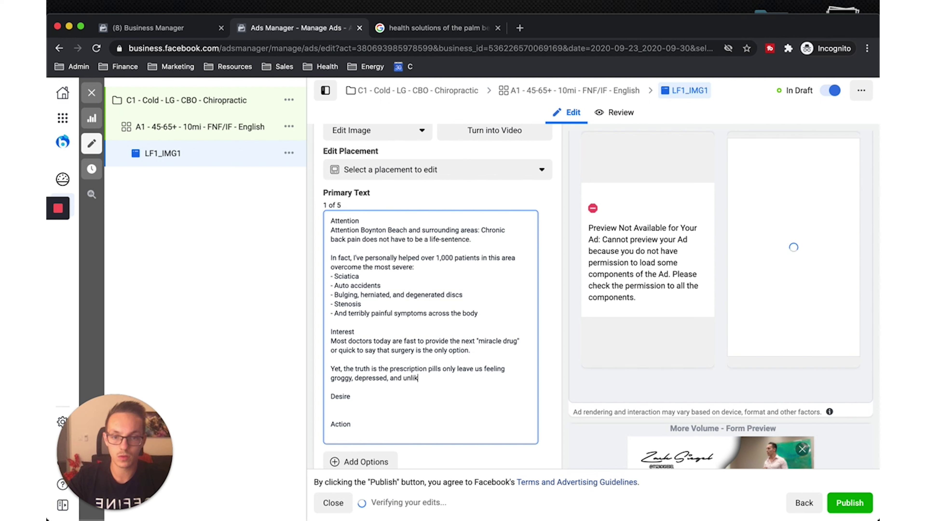
pyautogui.write('e ourselves')
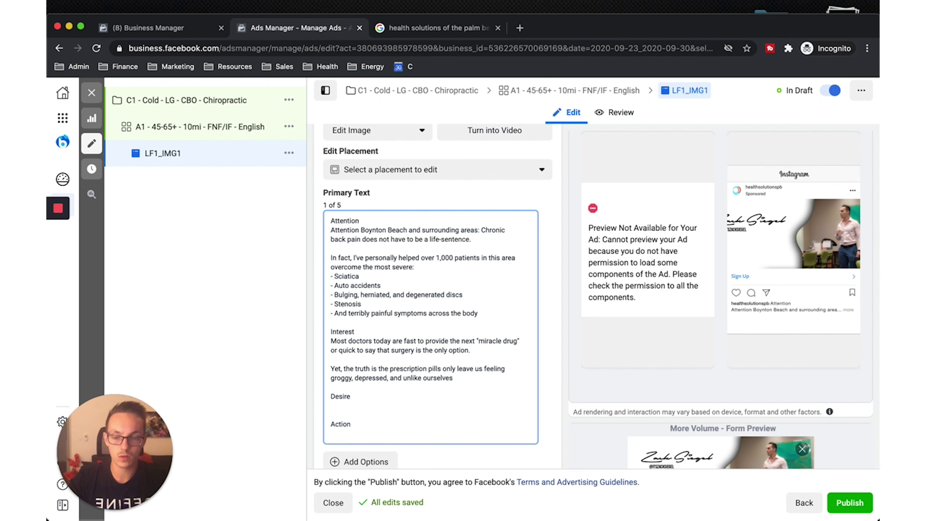
pyautogui.write(' while the p')
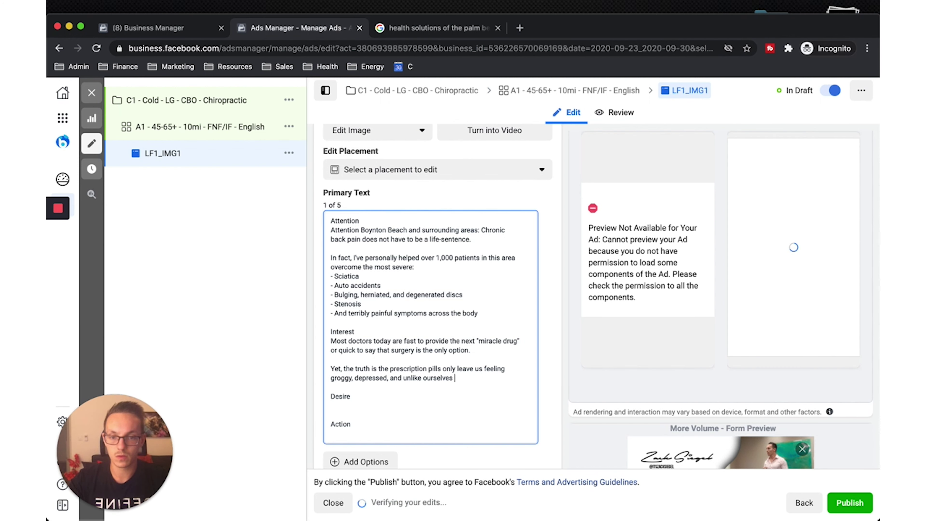
pyautogui.write('ain is on')
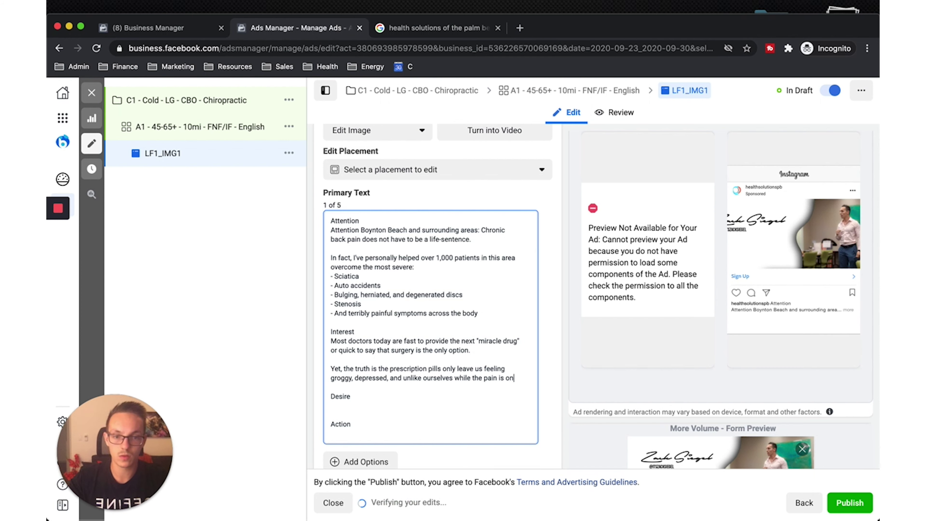
pyautogui.write('ly getting worse...')
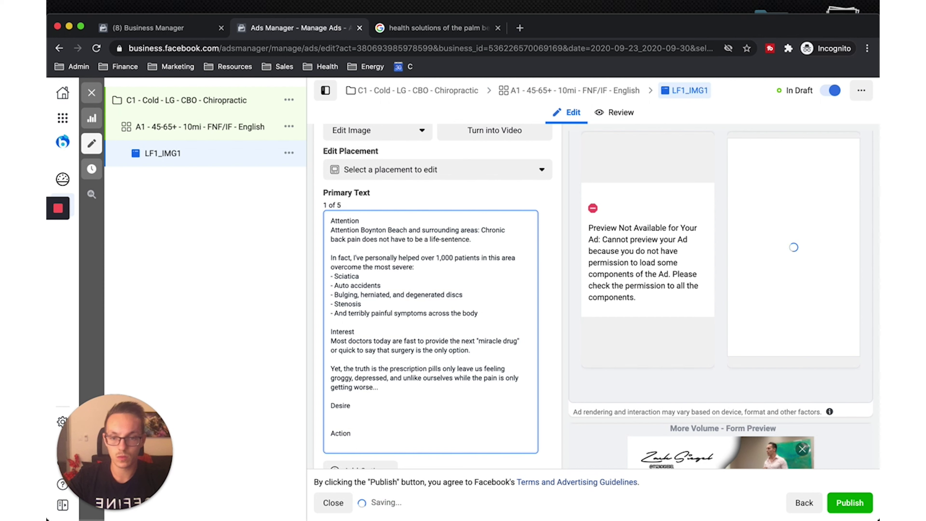
# Step: Replace "the pain" with "our condition" in the sentence about prescription pills
pyautogui.doubleClick(491, 378)
pyautogui.press('BackSpace')
pyautogui.press('BackSpace')
pyautogui.press('BackSpace')
pyautogui.press('BackSpace')
pyautogui.press('BackSpace')
pyautogui.write('our cond')
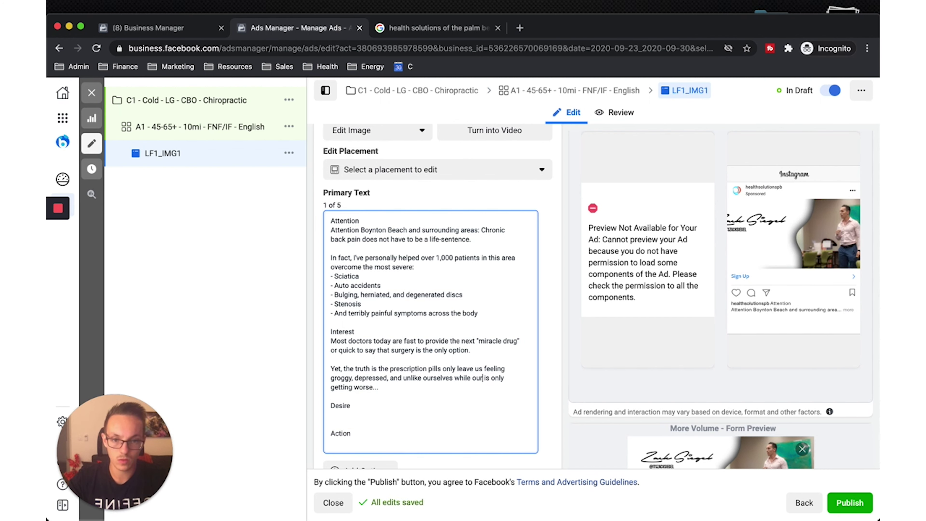
pyautogui.write('ition')
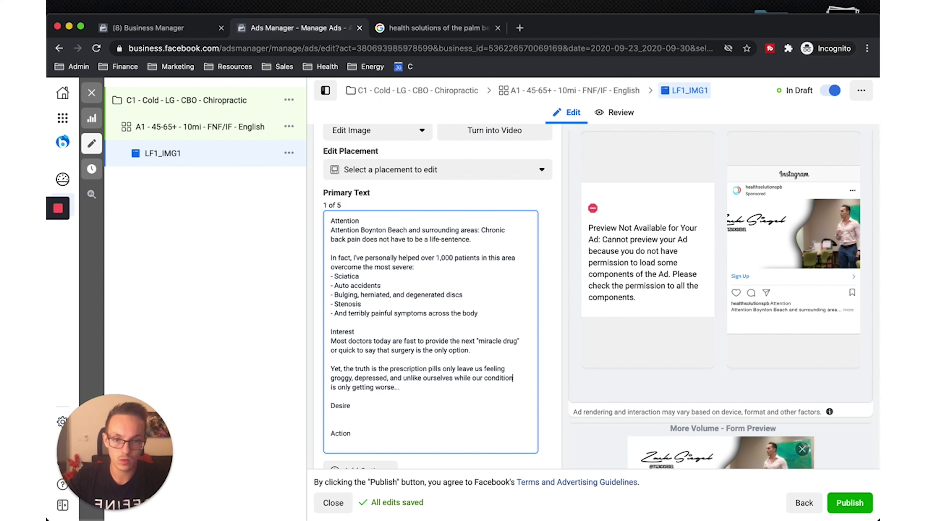
# Step: Start a third Interest paragraph, after a blank line, with "And surgery - who in the world wants to"
pyautogui.click(409, 389)
pyautogui.press('Return')
pyautogui.press('Return')
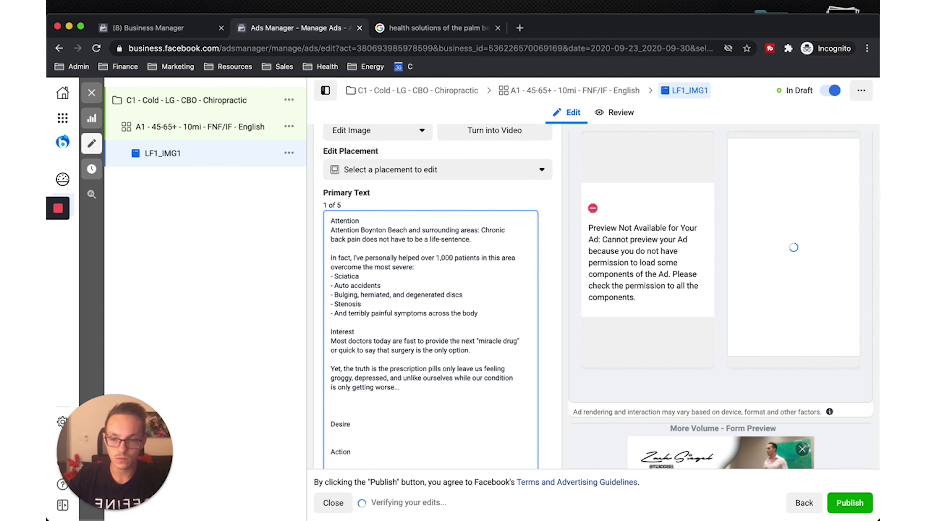
pyautogui.write('And surgery')
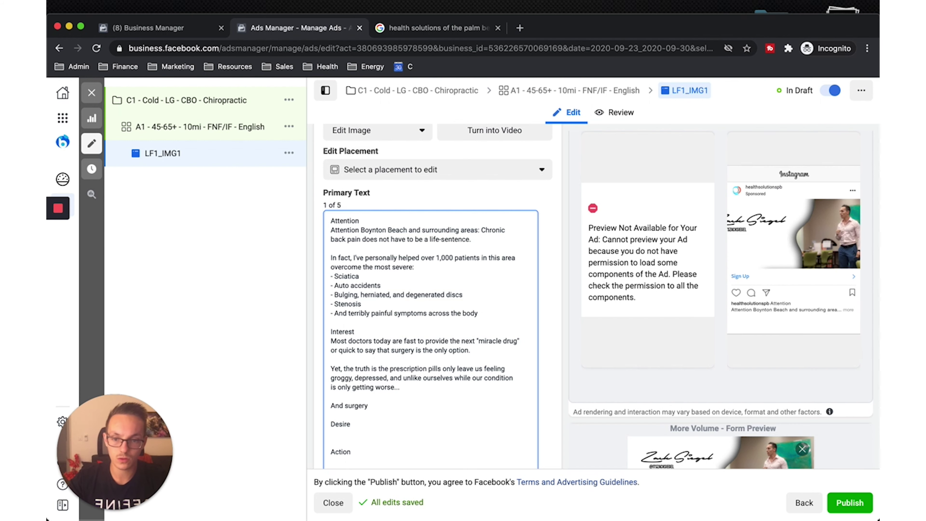
pyautogui.write(' - who in t')
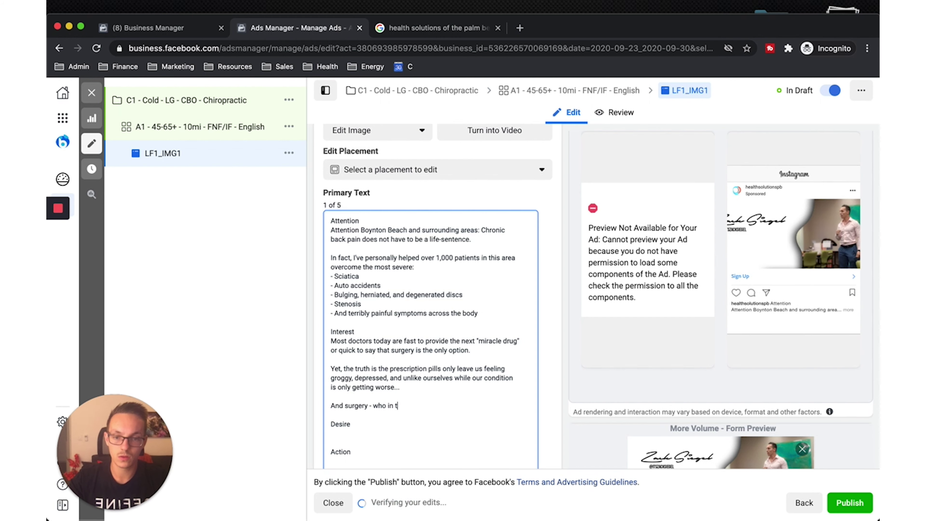
pyautogui.write('he owrl')
pyautogui.press('BackSpace')
pyautogui.press('BackSpace')
pyautogui.press('BackSpace')
pyautogui.press('BackSpace')
pyautogui.write('worl')
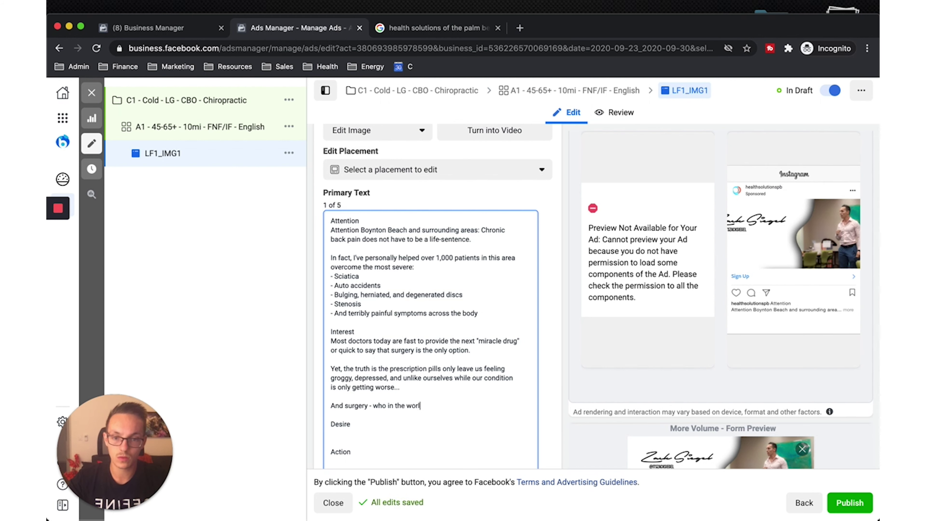
pyautogui.write('d wants to ')
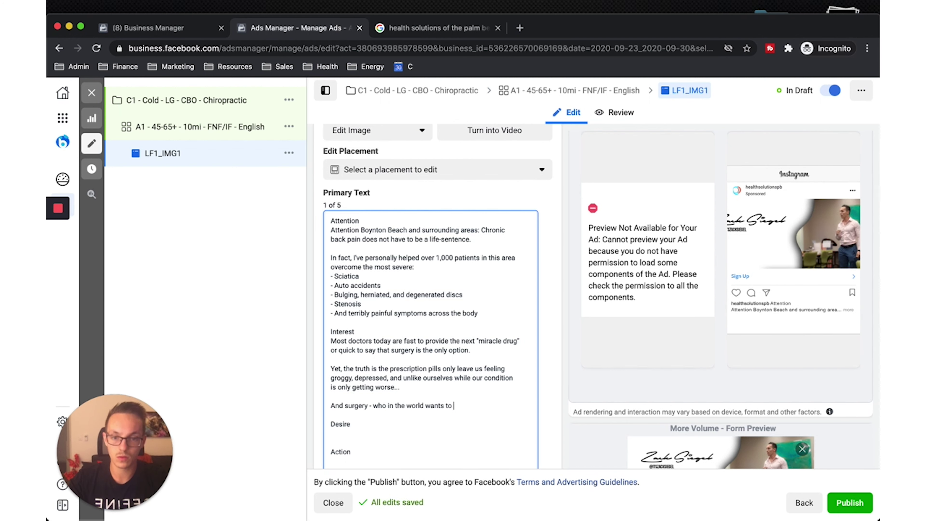
# Step: Continue the surgery question with "take the chance under the knife"
pyautogui.write('take the chance u')
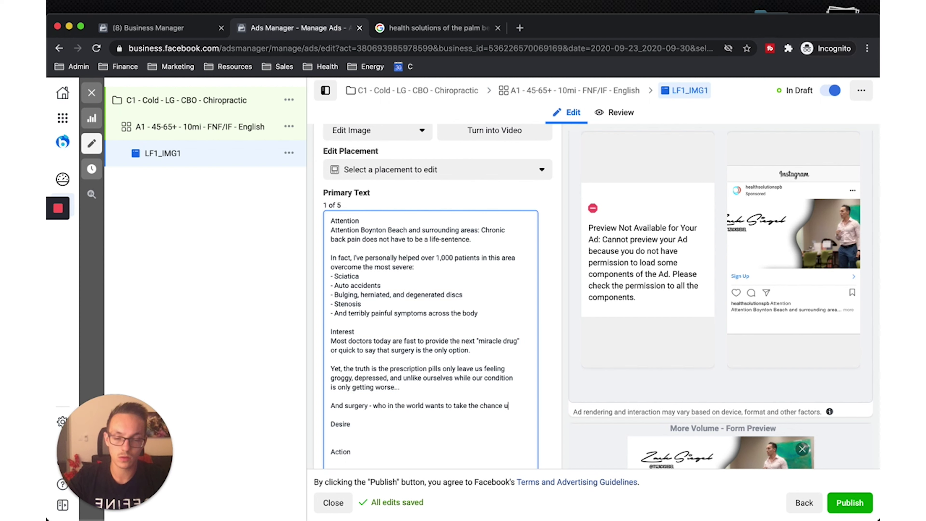
pyautogui.write('nder the knige')
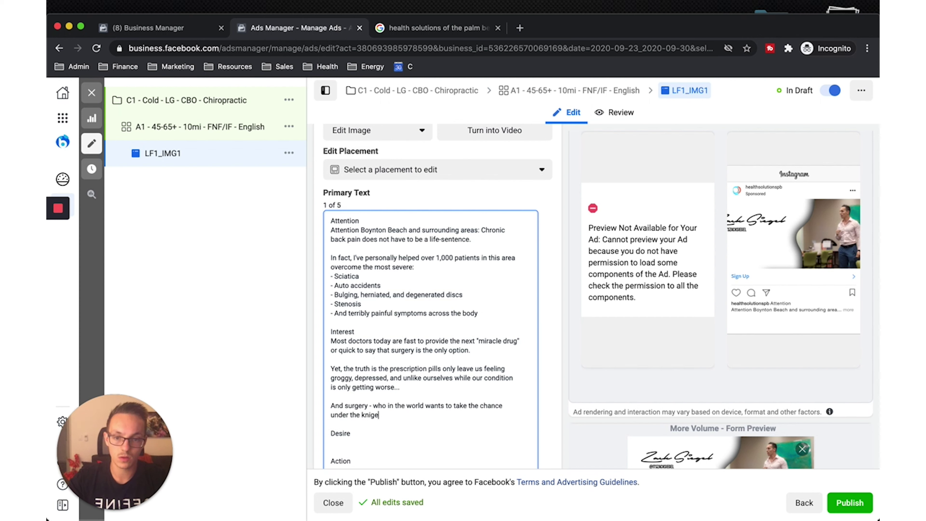
pyautogui.press('BackSpace')
pyautogui.press('BackSpace')
pyautogui.write('fe')
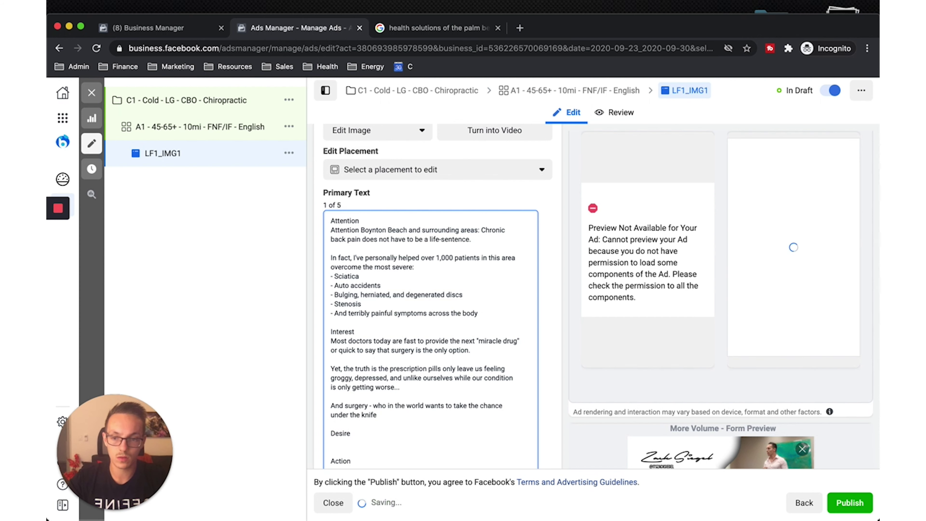
# Step: Complete the surgery question with "- hoping that things will go well?"
pyautogui.write(' - ')
pyautogui.write('hoping that thigns w')
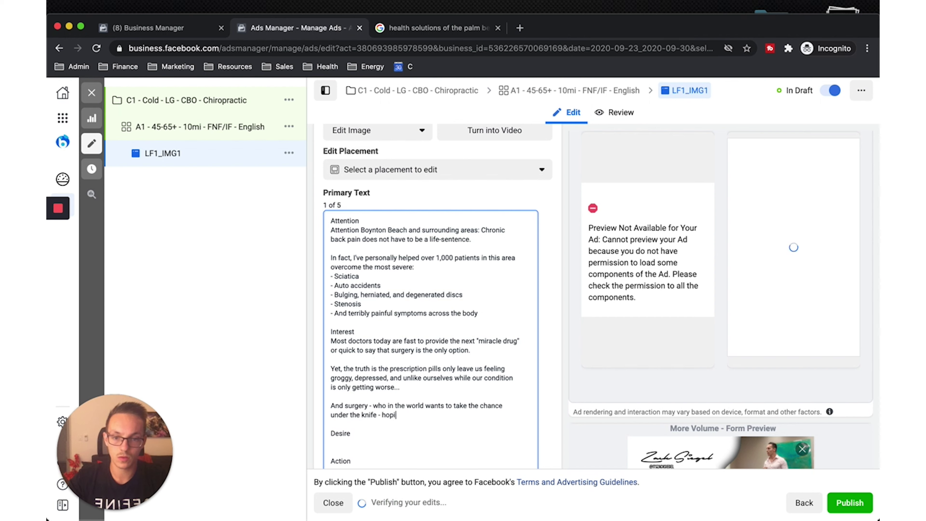
pyautogui.press('BackSpace')
pyautogui.press('BackSpace')
pyautogui.press('BackSpace')
pyautogui.press('BackSpace')
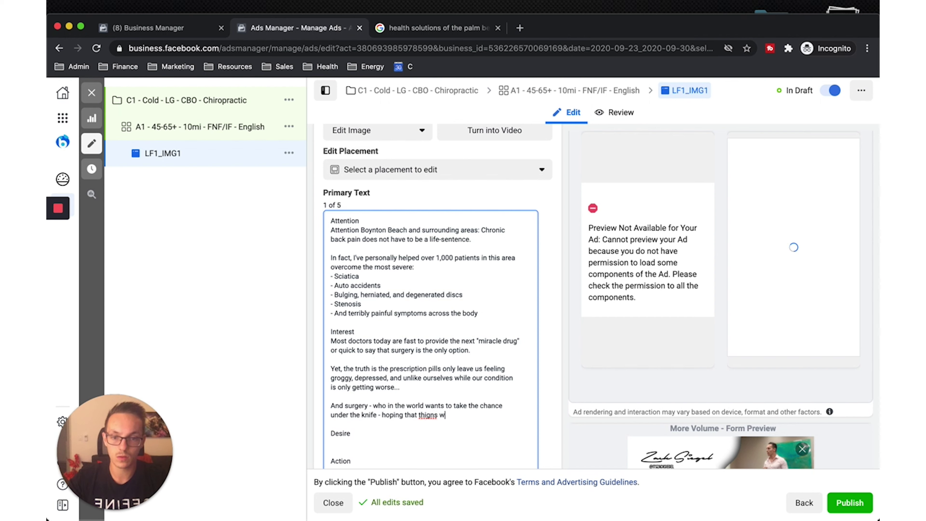
pyautogui.write('ngs will go')
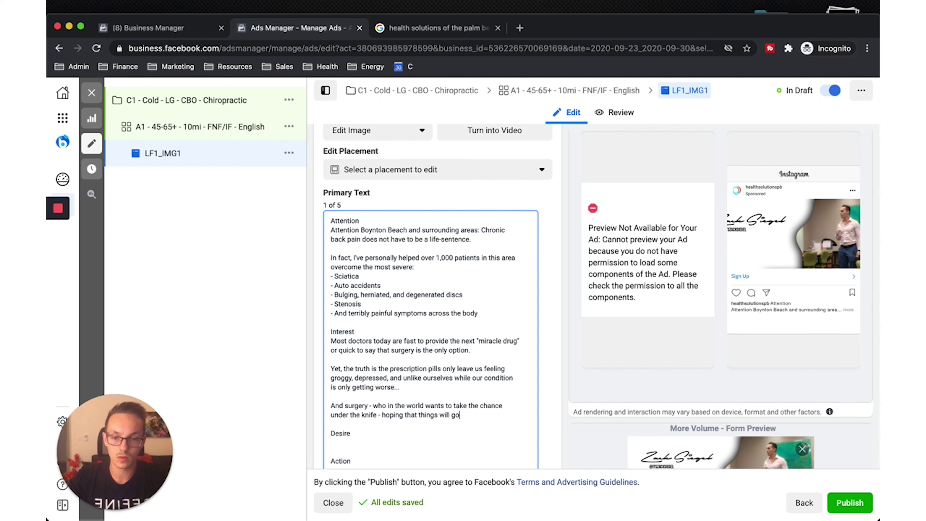
pyautogui.write(' well')
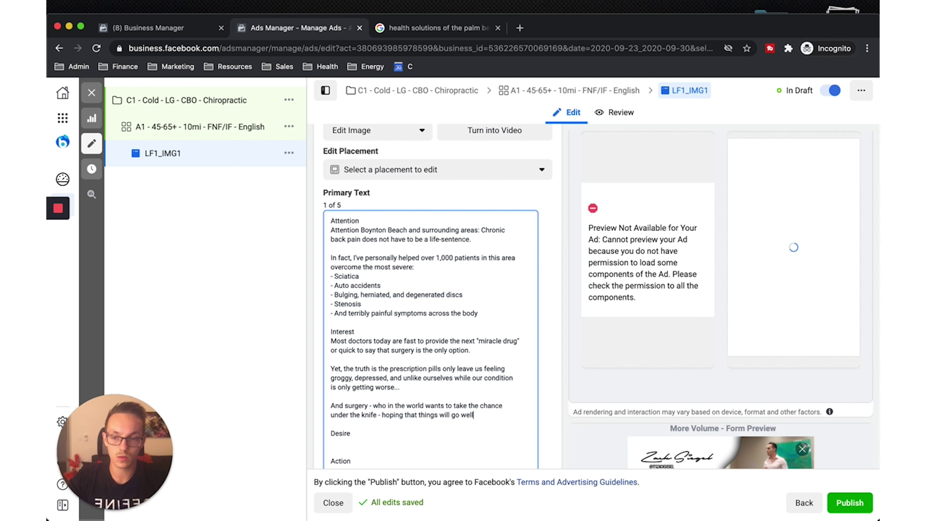
pyautogui.write('?')
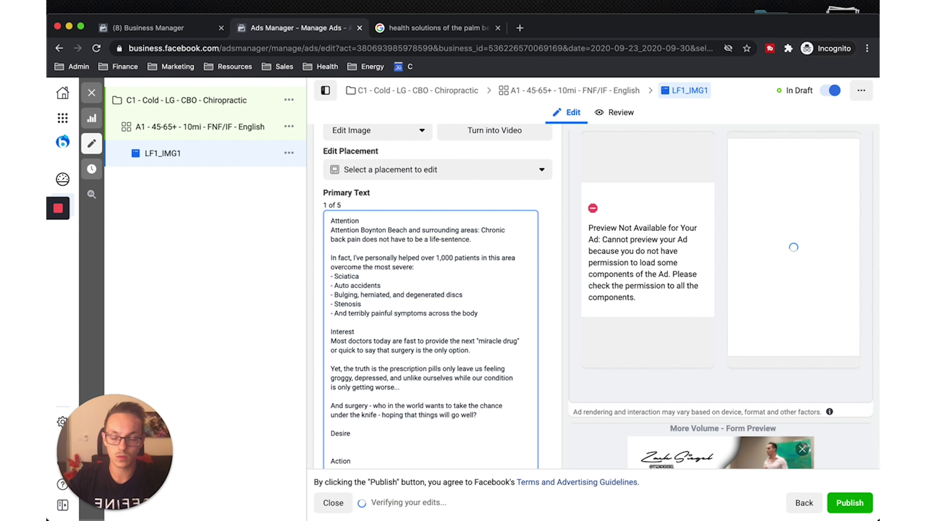
# Step: Start another Interest paragraph, after a blank line, with "The truth is so many back surgeries fail"
pyautogui.press('Return')
pyautogui.press('Return')
pyautogui.write('The truth, is')
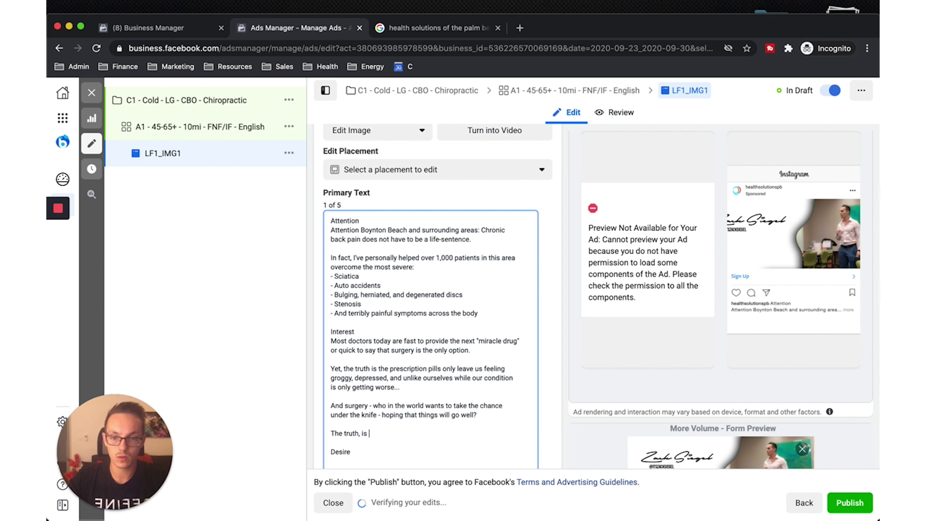
pyautogui.press('BackSpace')
pyautogui.press('BackSpace')
pyautogui.write('is')
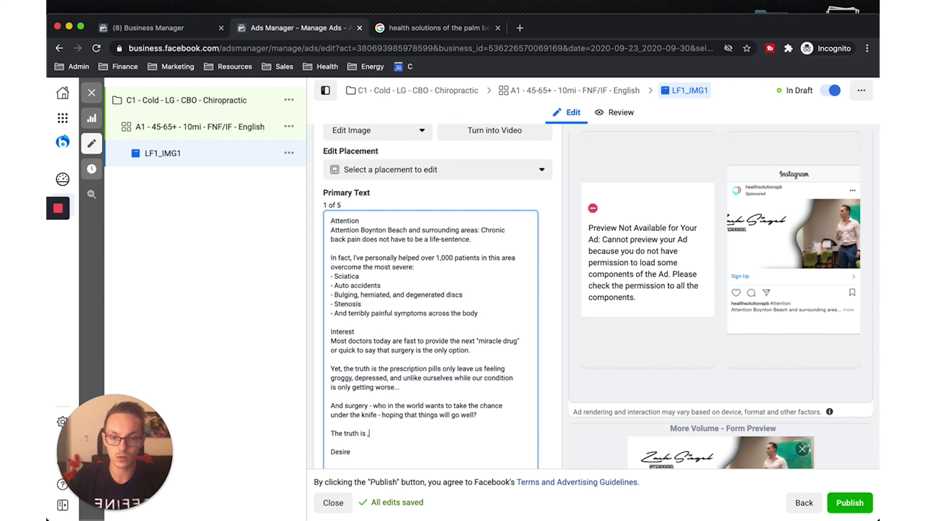
pyautogui.write('so many b')
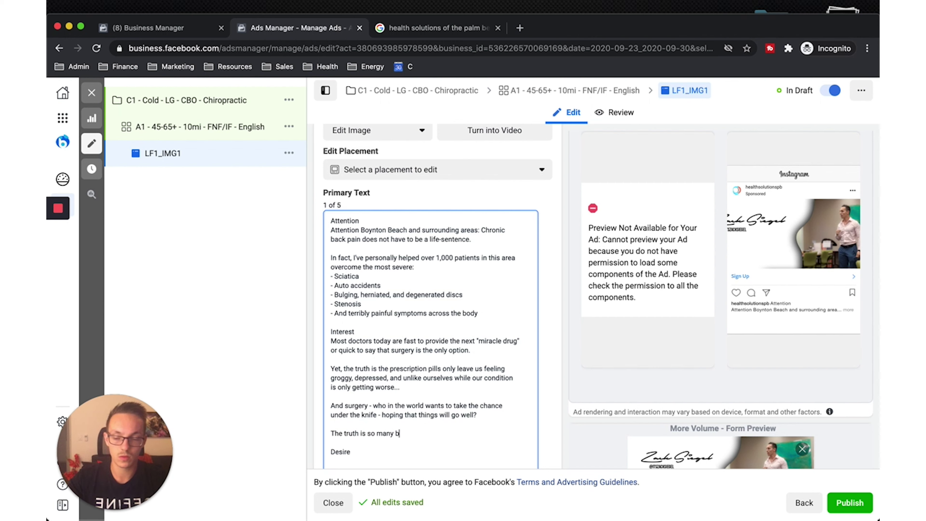
pyautogui.write('ack surgery')
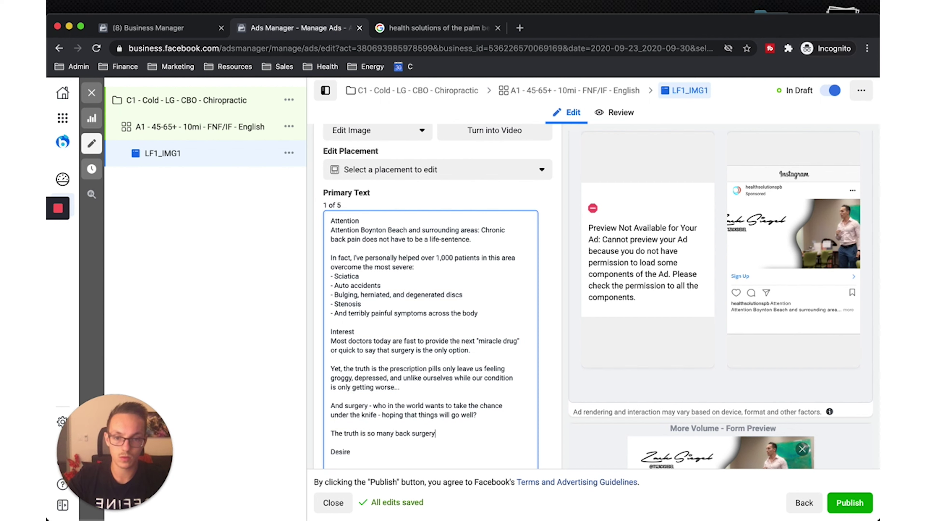
pyautogui.press('BackSpace')
pyautogui.write('ies fail')
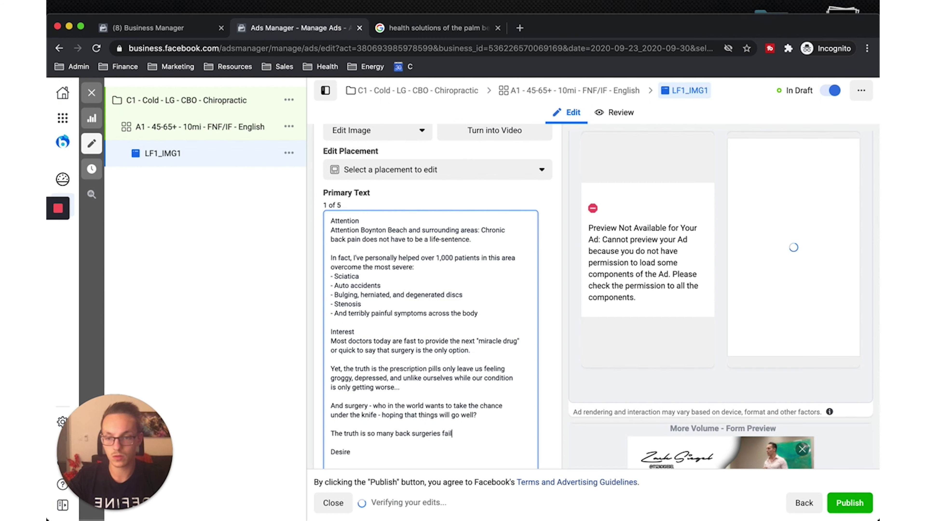
# Step: Continue the back surgeries sentence in the Interest section with "resulting in misery, endless physical therapy,"
pyautogui.write(' result')
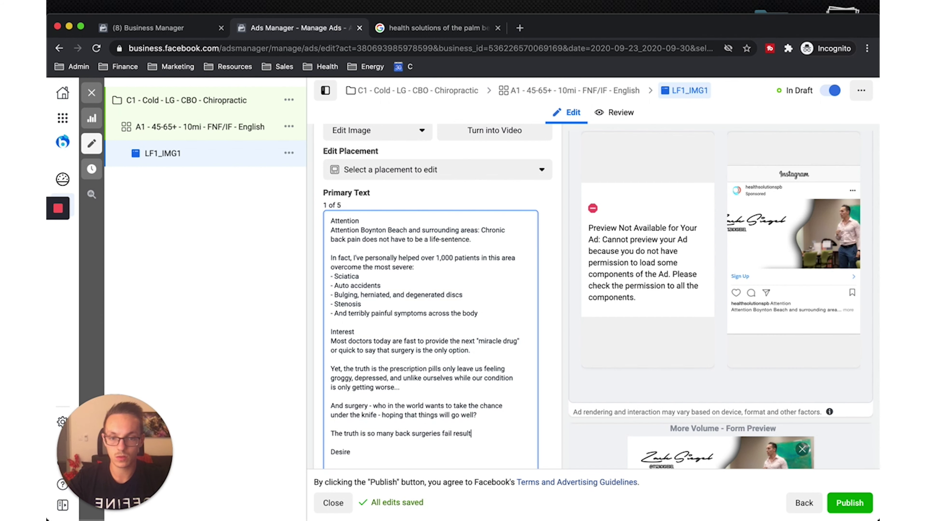
pyautogui.write('ing in ')
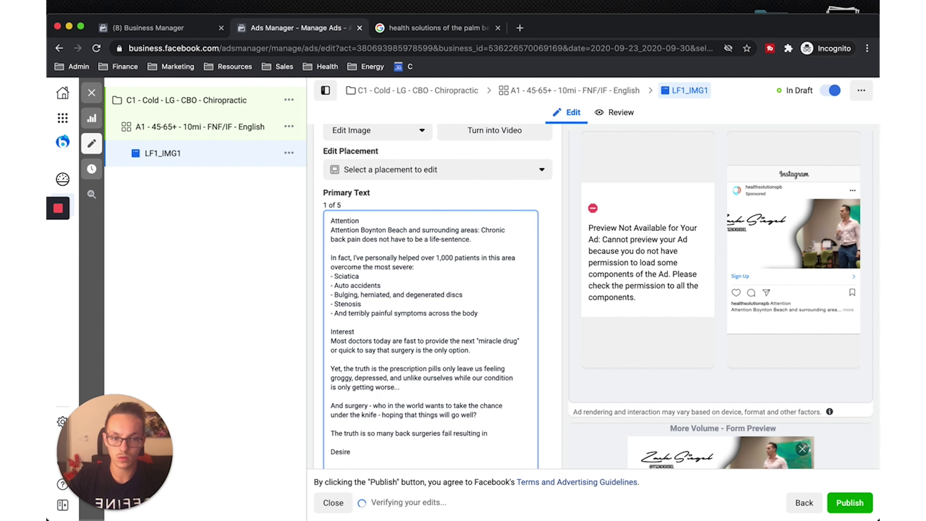
pyautogui.write('misery, ')
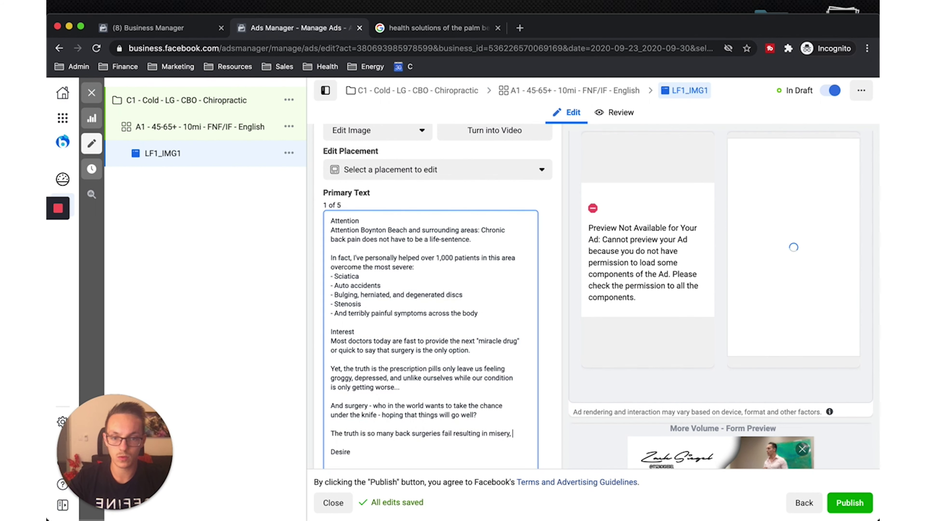
pyautogui.write('endless phsycail')
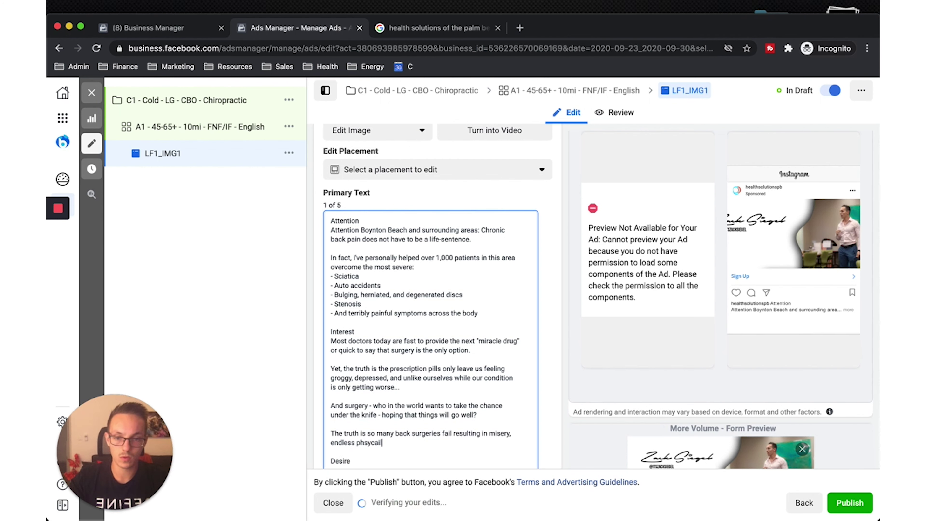
pyautogui.press('BackSpace')
pyautogui.press('BackSpace')
pyautogui.press('BackSpace')
pyautogui.press('BackSpace')
pyautogui.press('BackSpace')
pyautogui.press('BackSpace')
pyautogui.write('ys')
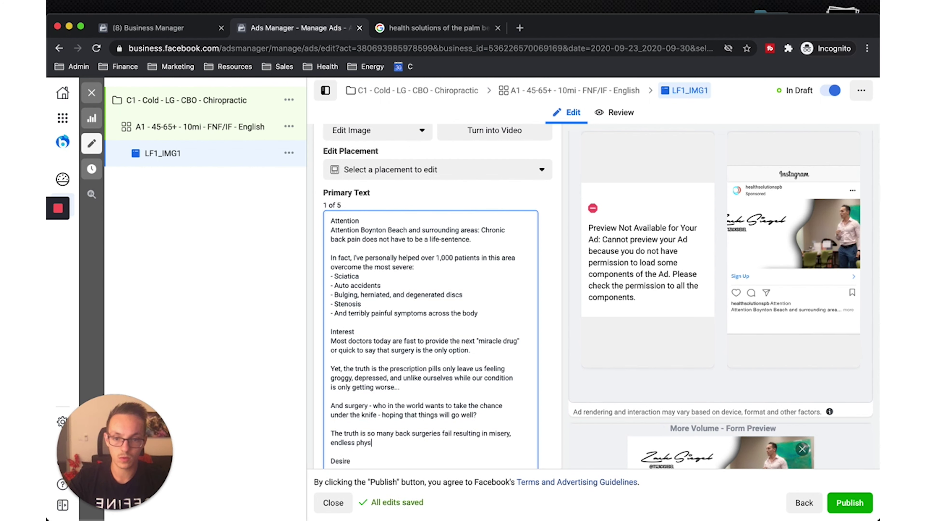
pyautogui.write('ical therapy')
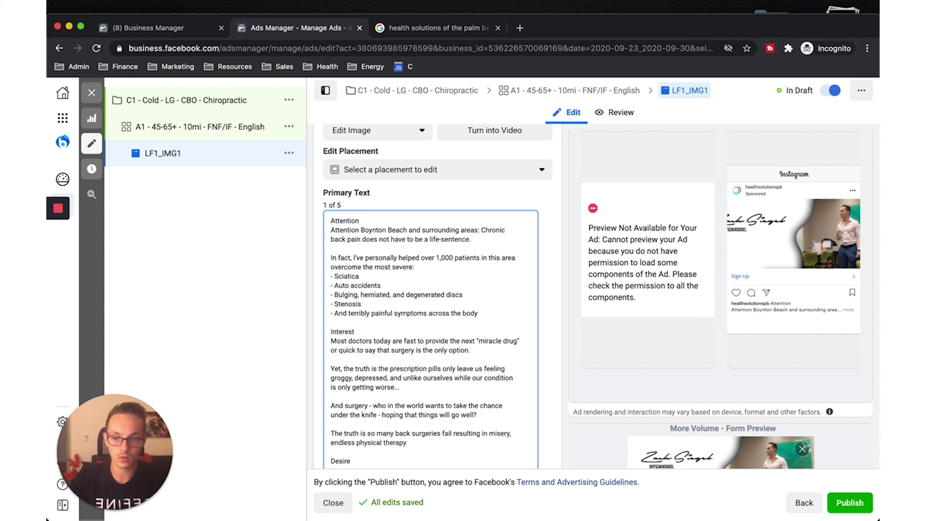
pyautogui.write(',')
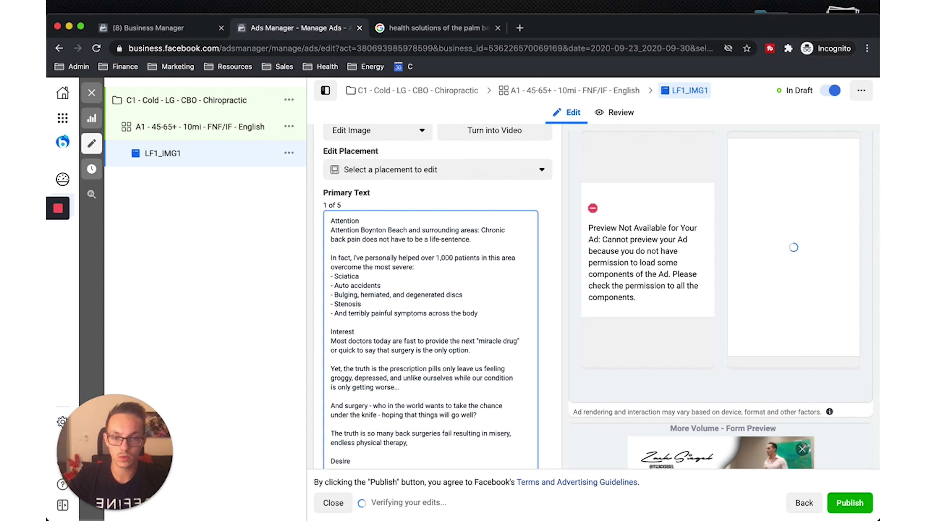
# Step: Complete the back surgeries sentence with "and an even worse condition than patients started with."
pyautogui.write(' and worse')
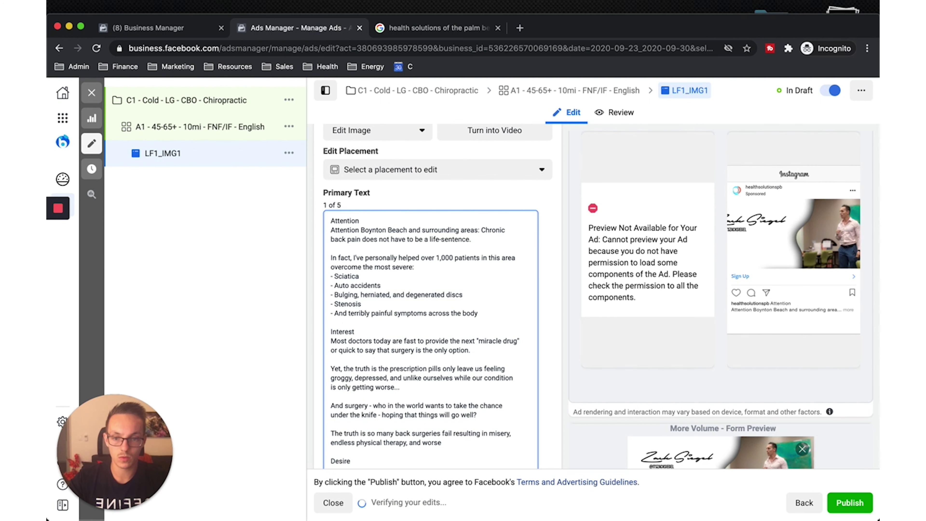
pyautogui.press('BackSpace')
pyautogui.press('BackSpace')
pyautogui.press('BackSpace')
pyautogui.press('BackSpace')
pyautogui.press('BackSpace')
pyautogui.write('ane v')
pyautogui.press('BackSpace')
pyautogui.press('BackSpace')
pyautogui.press('BackSpace')
pyautogui.write('even wors')
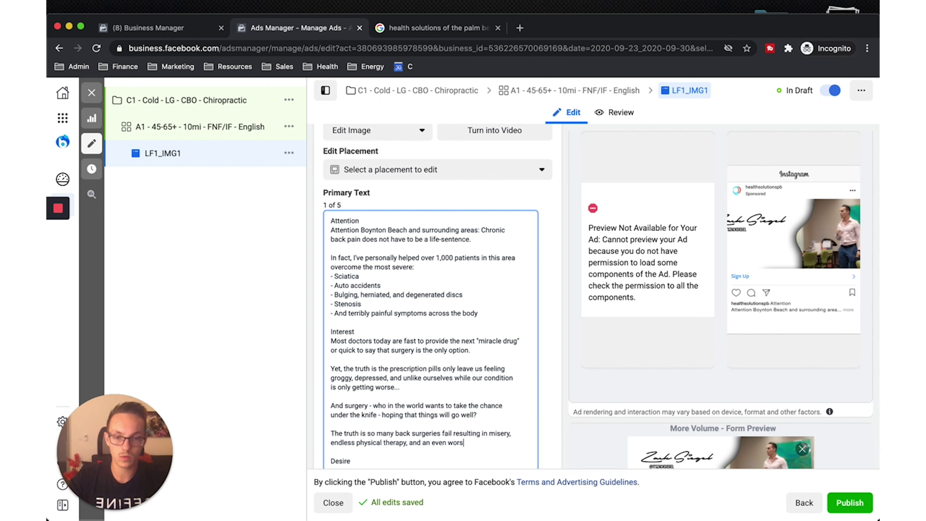
pyautogui.write('e condition than pa')
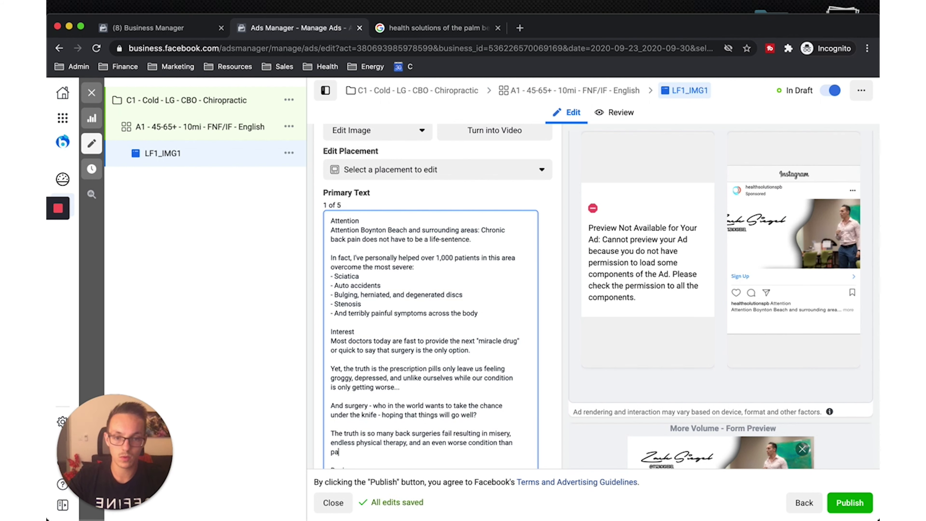
pyautogui.write('tients started with.')
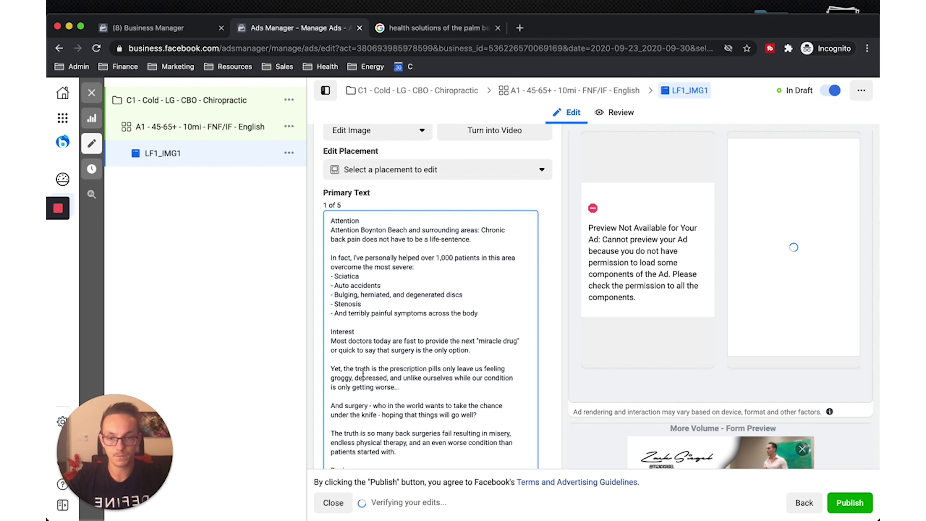
# Step: Open the Desire section, directly below its heading, with "Fortunately, this no longer has to be the case."
pyautogui.scroll(-4, 363, 372)
pyautogui.scroll(-1, 363, 373)
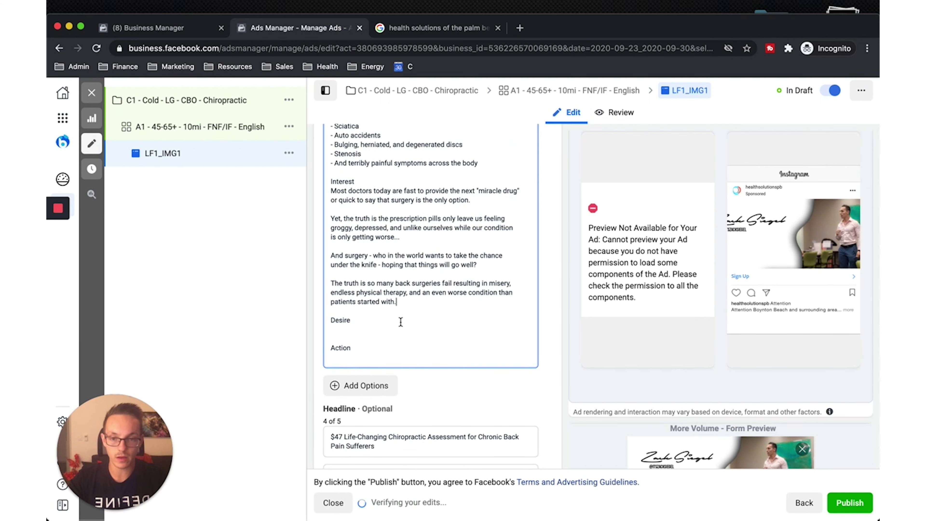
pyautogui.click(346, 330)
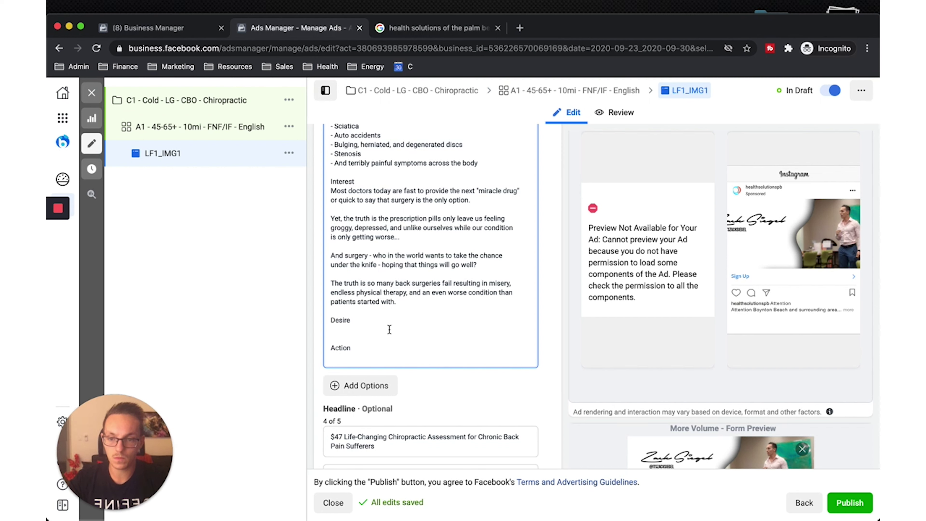
pyautogui.write('Fortunate')
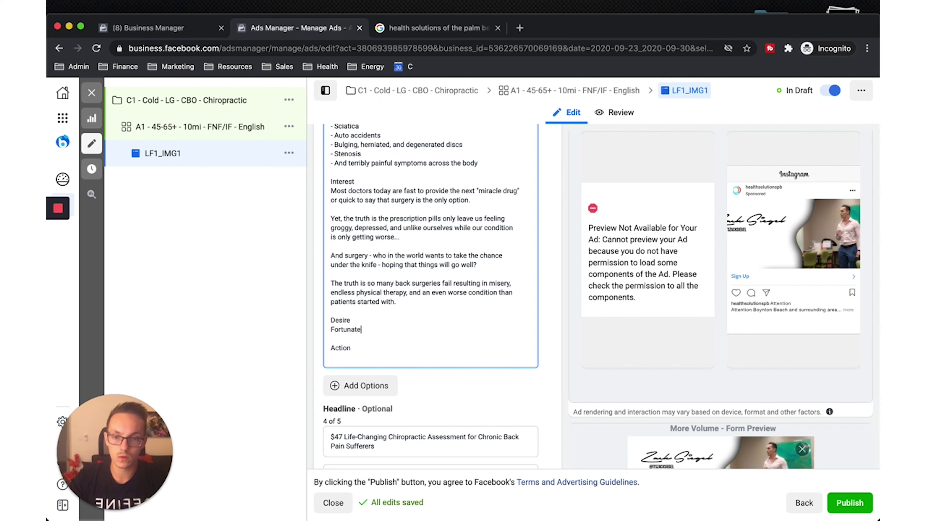
pyautogui.write('ly, this no lon')
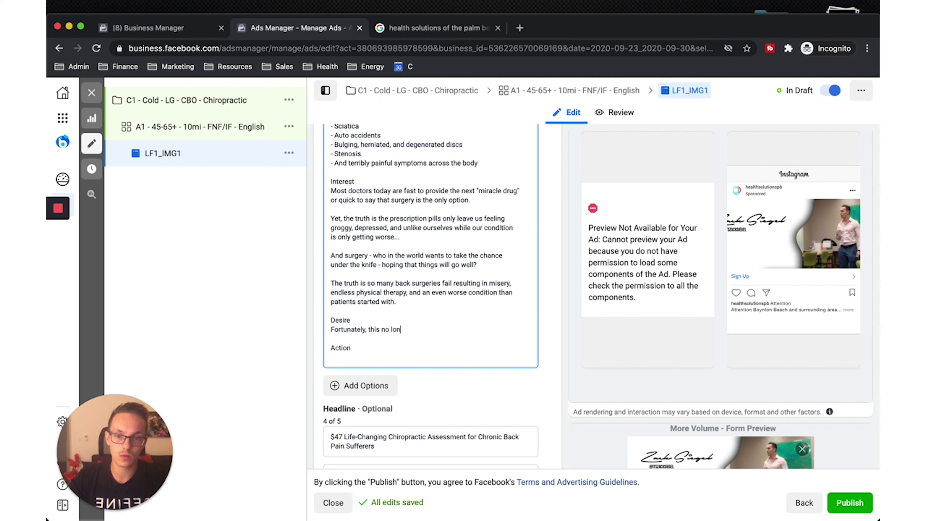
pyautogui.write('ger has t')
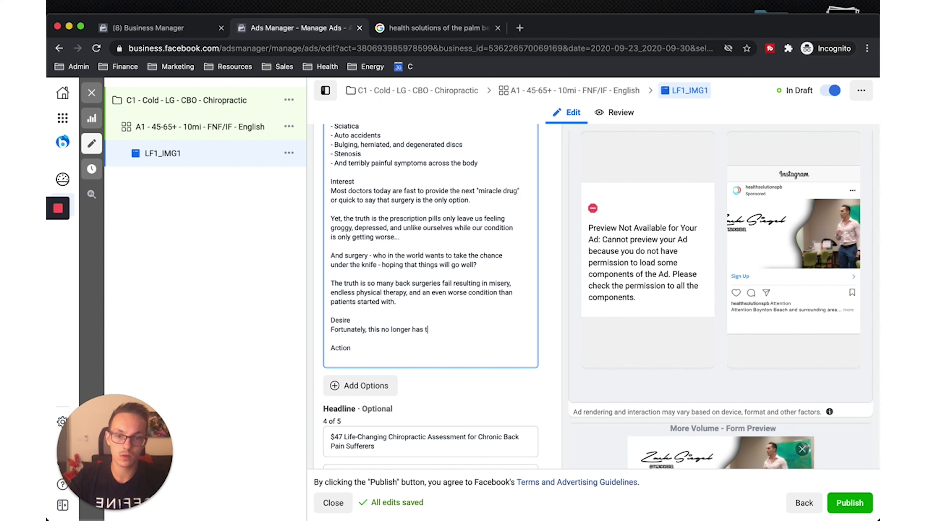
pyautogui.write('o be the case.')
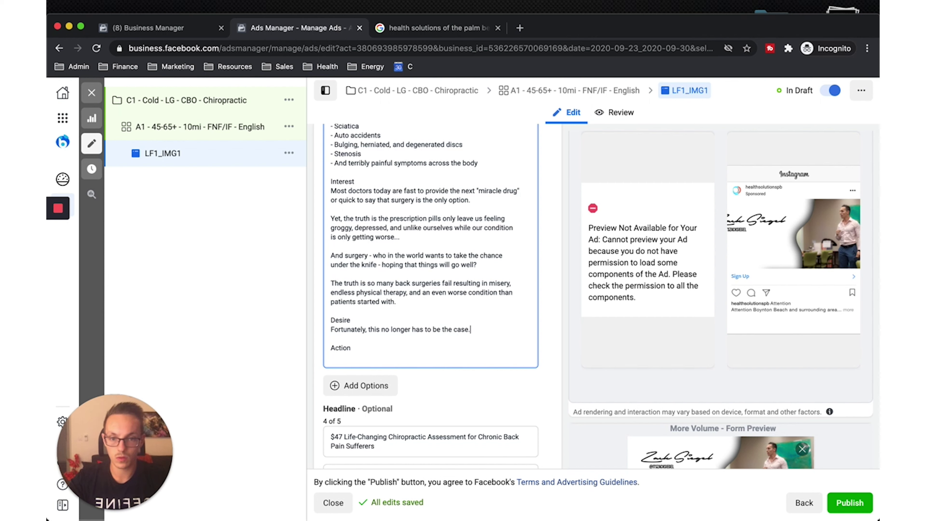
# Step: Start a second Desire paragraph, after a blank line, with "My cutting edge back pain reversal protocol utilizes"
pyautogui.press('Return')
pyautogui.press('Return')
pyautogui.write('My cut')
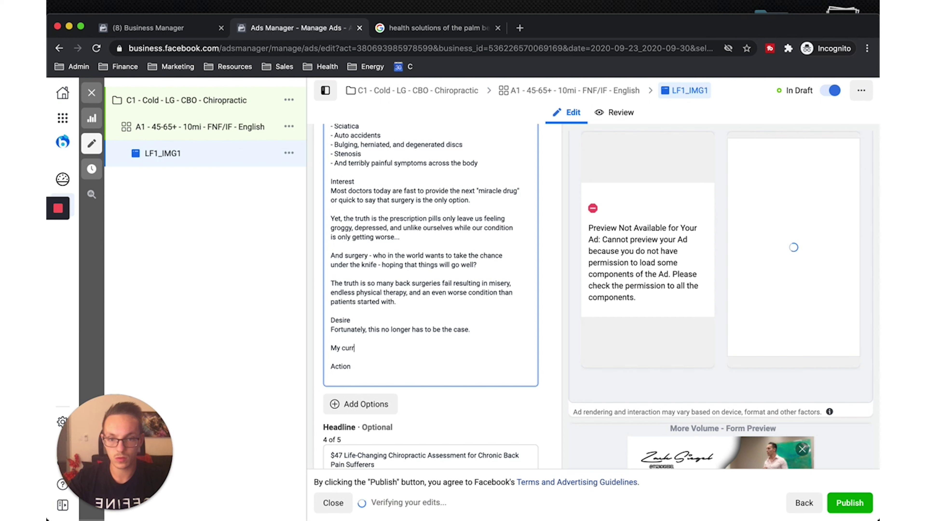
pyautogui.write('ting edg')
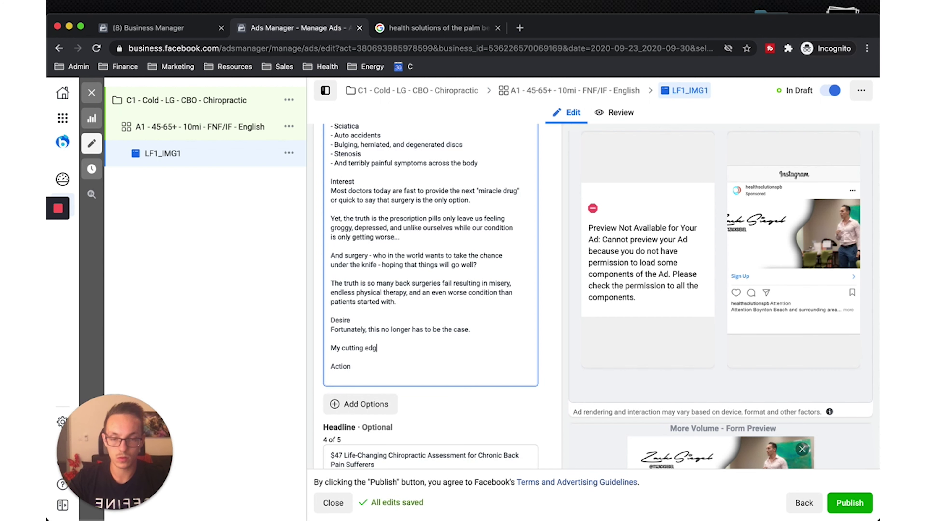
pyautogui.write('e back pain rev')
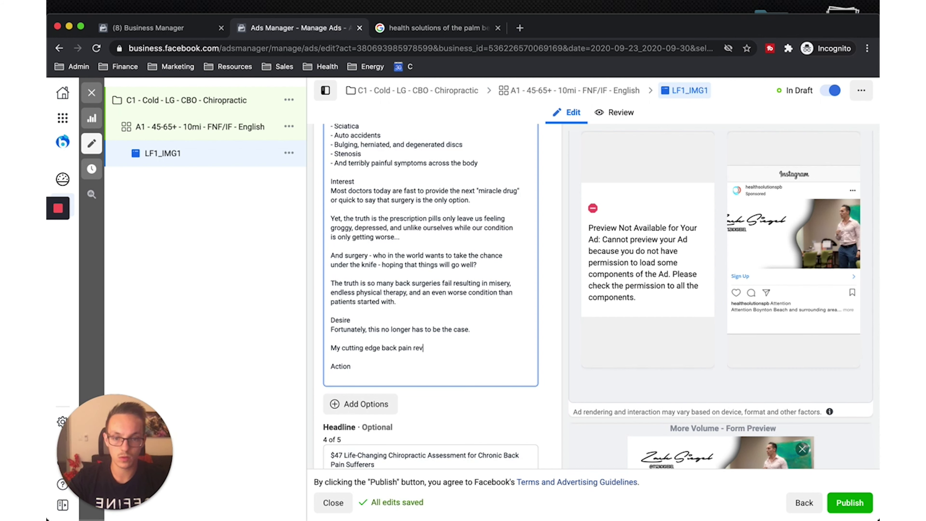
pyautogui.write('ersal protocol utilizes')
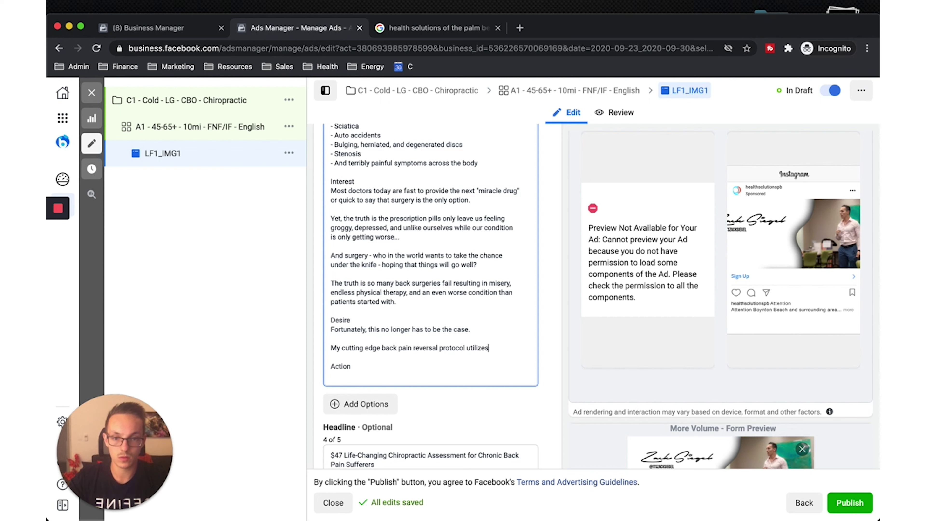
# Step: Continue the protocol sentence with "manual manipulation and cutting edge technology to get back pain patients"
pyautogui.write(' manual ')
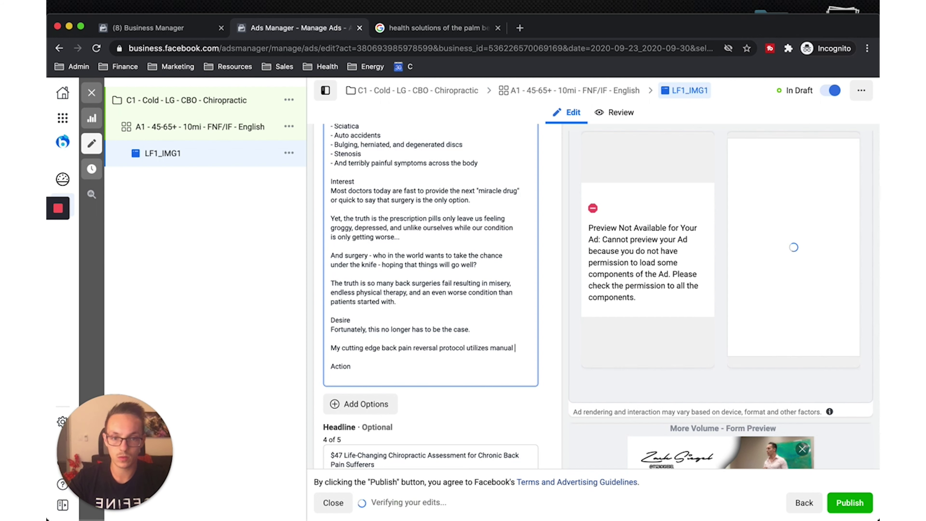
pyautogui.write('manipulation and c')
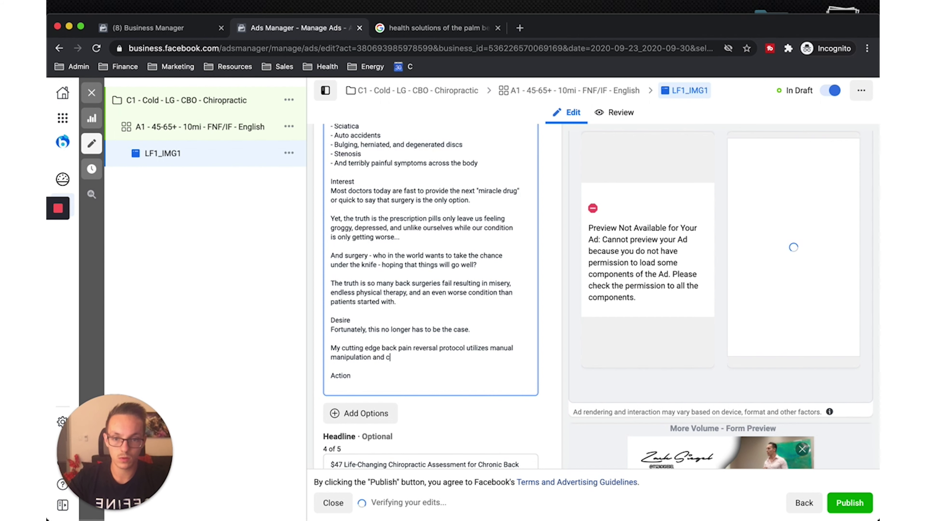
pyautogui.write('utting edge tech')
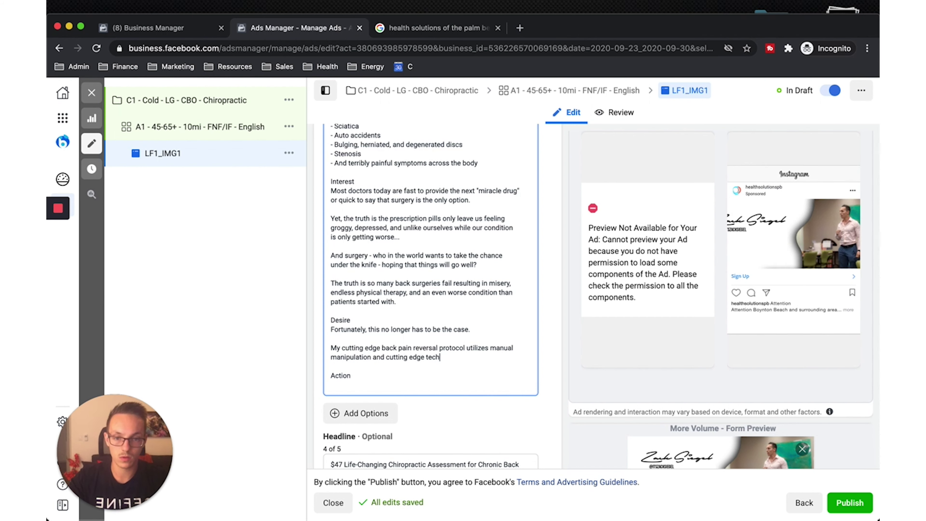
pyautogui.write('nology to get ba')
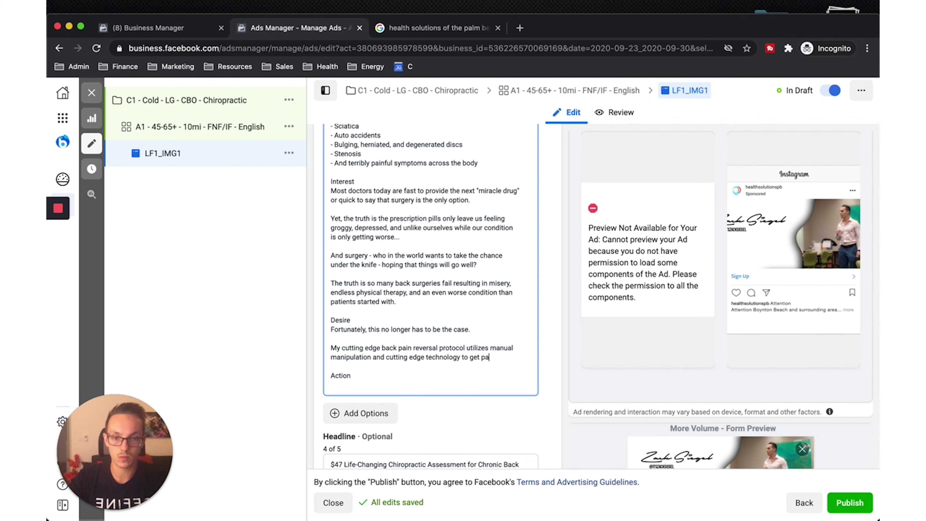
pyautogui.write('ck pain patients')
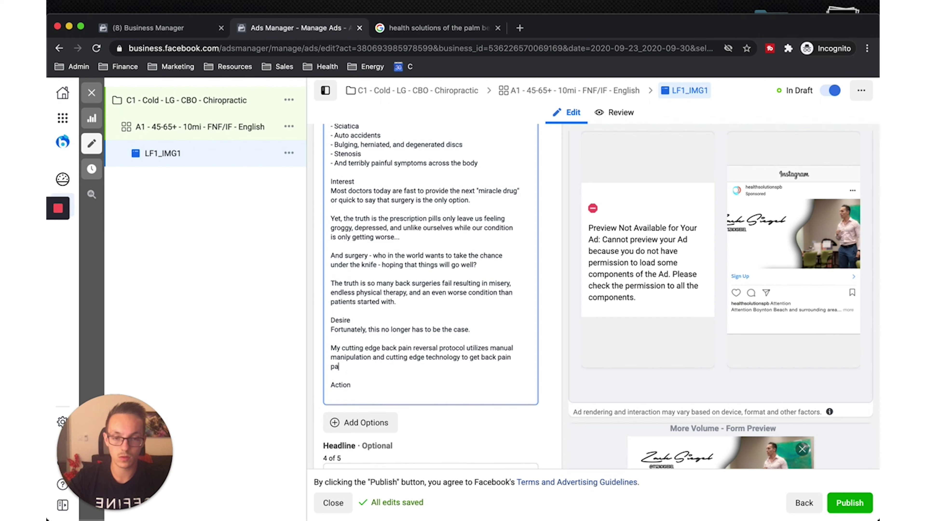
# Step: Complete the protocol sentence with "back on their feet and in their garden fast."
pyautogui.write(' back on the')
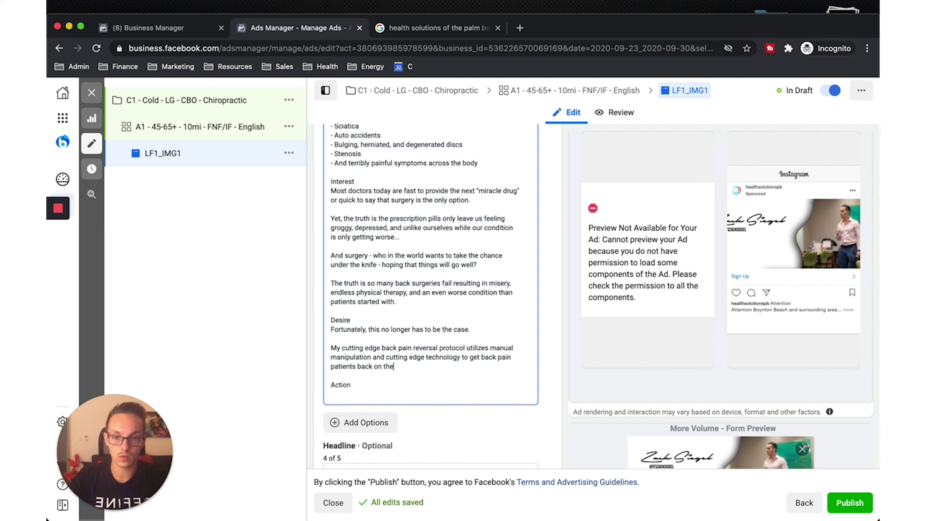
pyautogui.write('ir feet and')
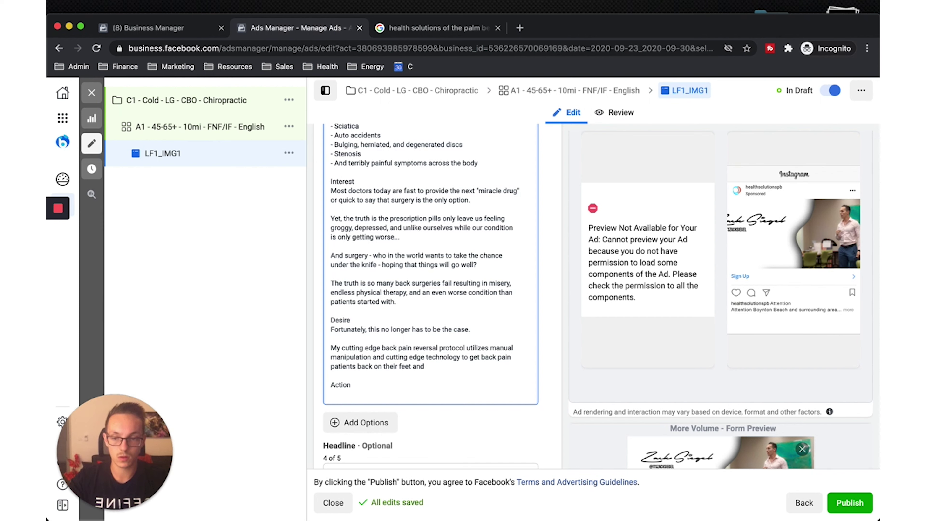
pyautogui.write(' in their gard')
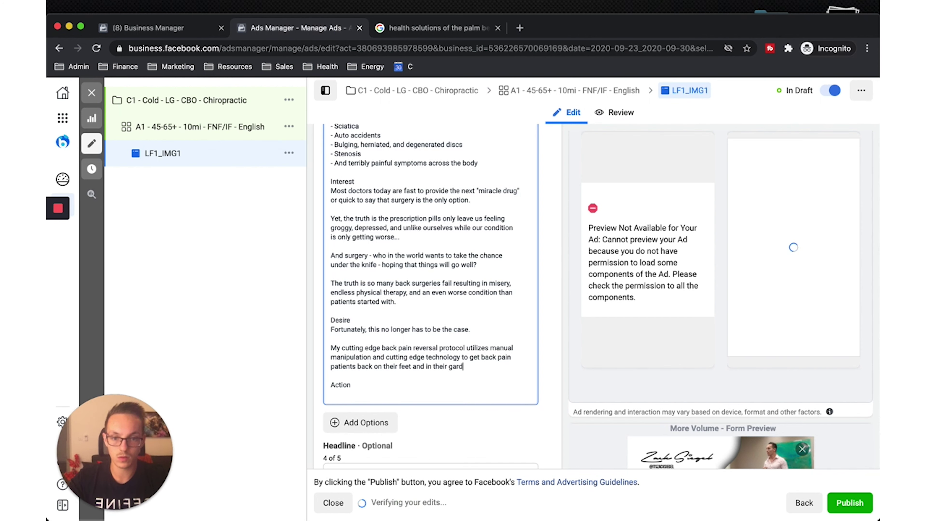
pyautogui.write('en fast.')
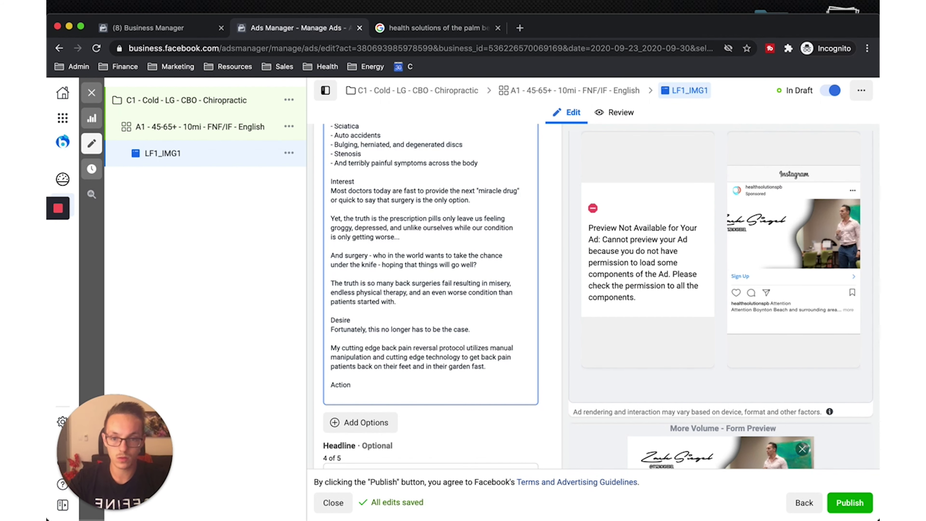
# Step: Add a testimonial quote as a separate paragraph closing the Desire text so far: "I can once again stand up in Church and take walks."
pyautogui.press('Return')
pyautogui.press('Return')
pyautogui.write('"I can')
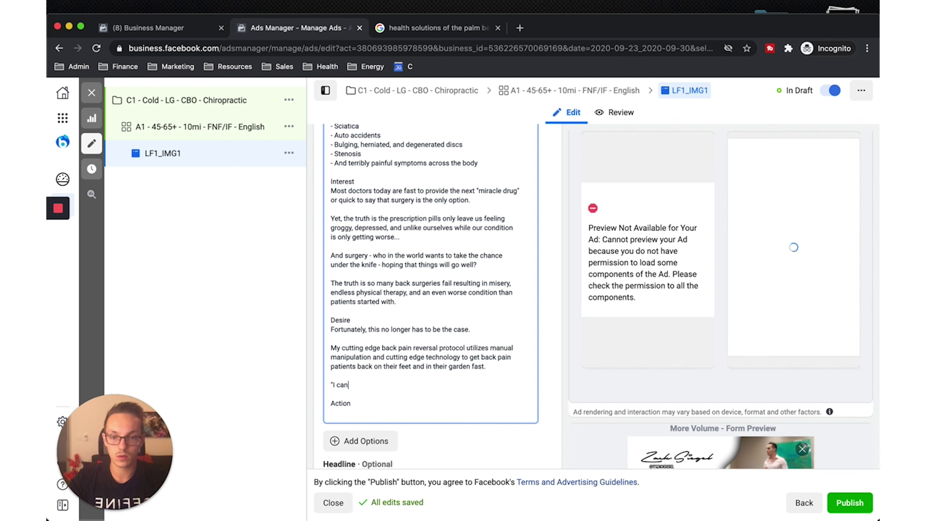
pyautogui.write(' once agai')
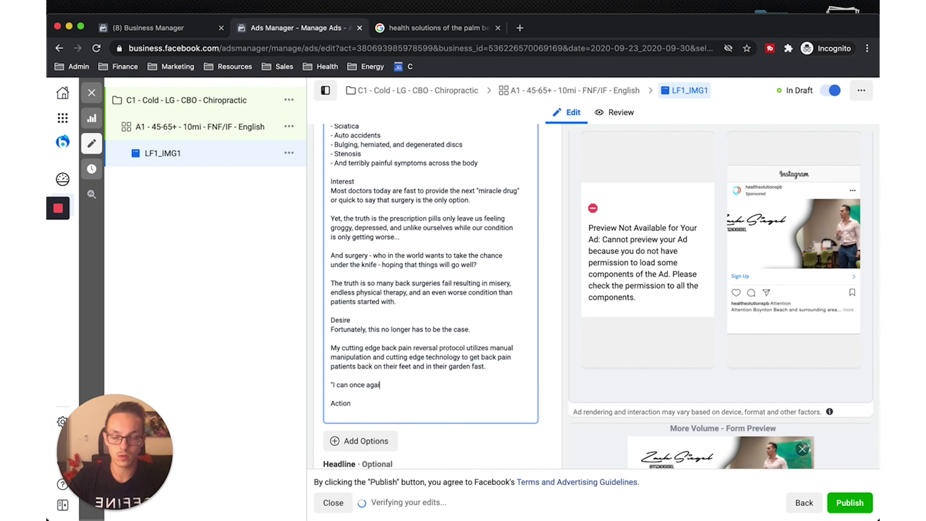
pyautogui.write('n stand up')
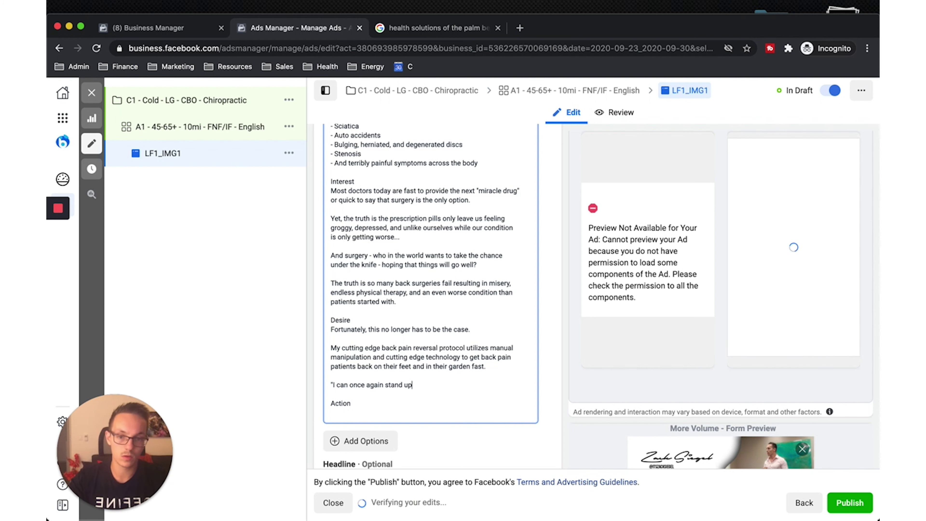
pyautogui.write(' in Churc')
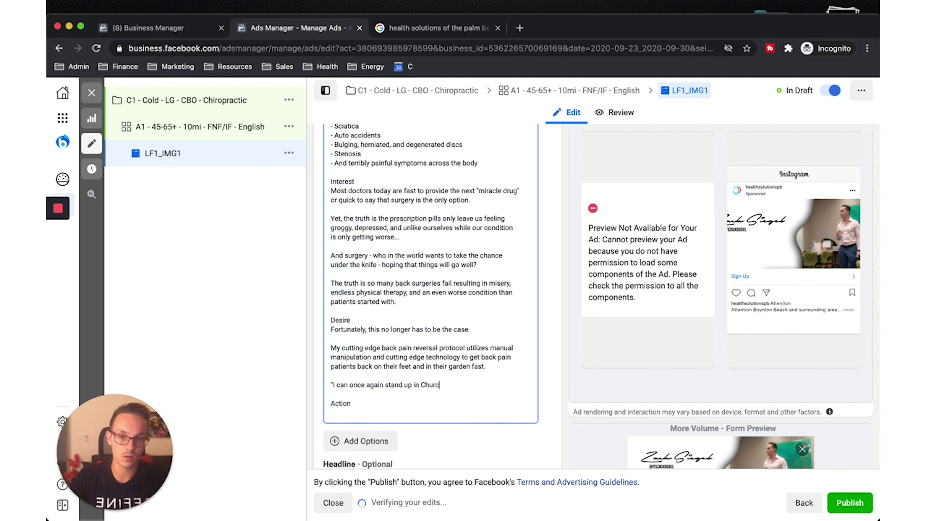
pyautogui.write('h and ')
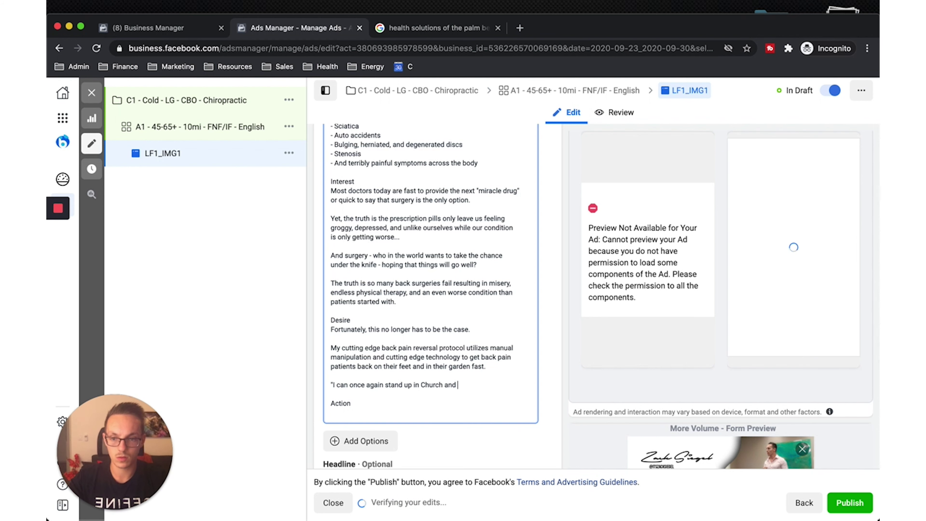
pyautogui.write('take walks."')
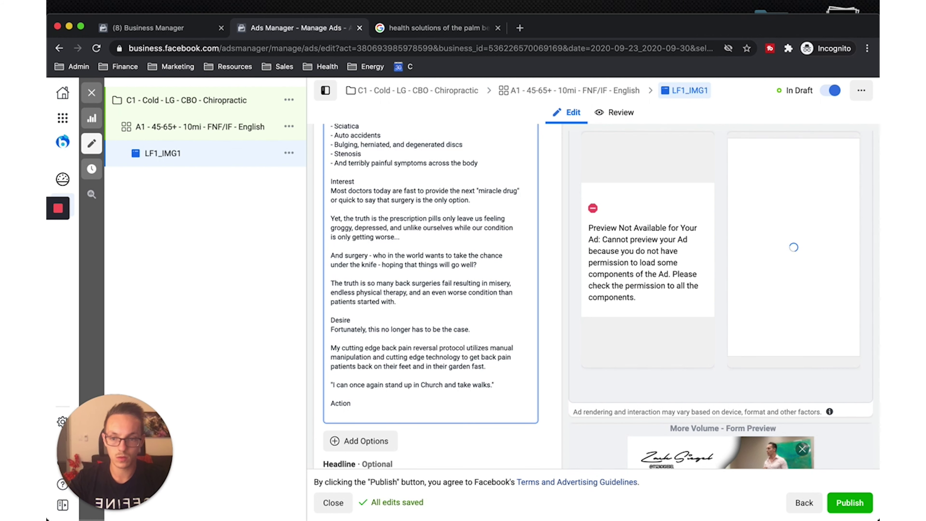
# Step: Add a second testimonial quote, after a blank line, reading "I feel like I'm young again."
pyautogui.press('Return')
pyautogui.press('Return')
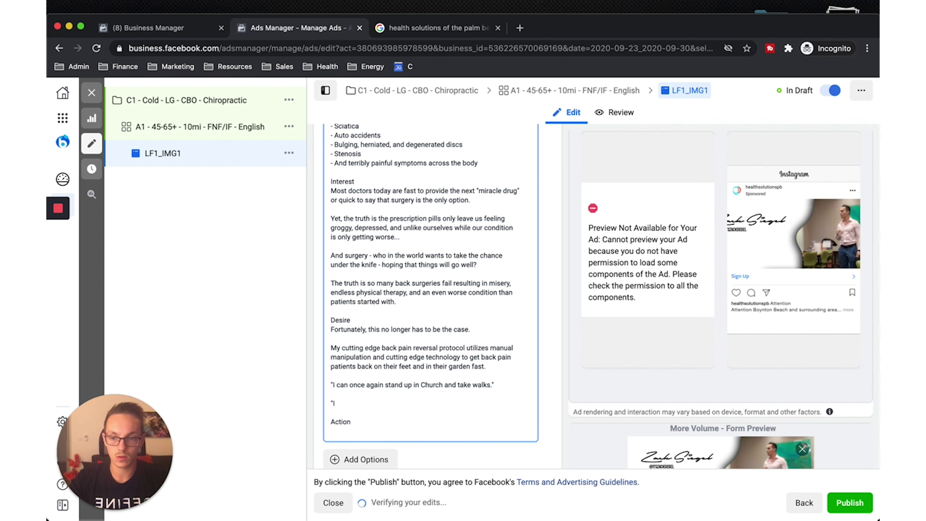
pyautogui.write('"I feel')
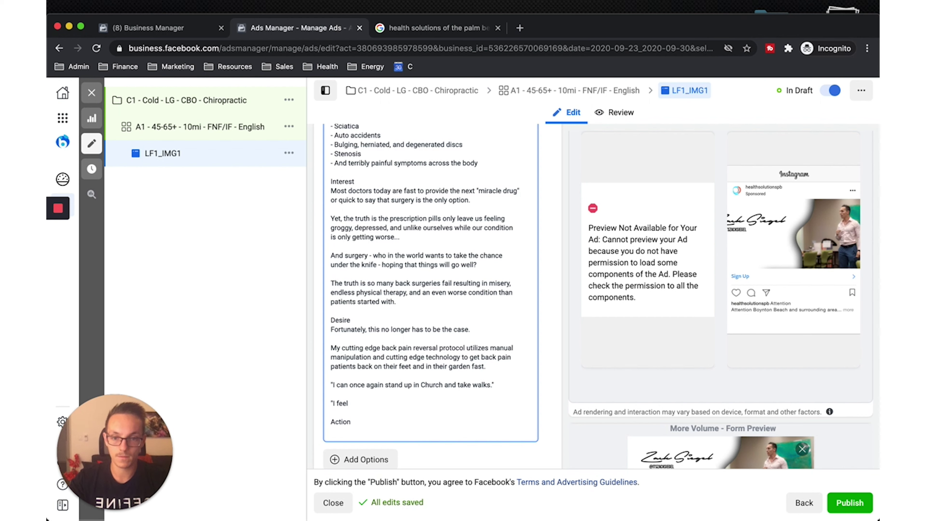
pyautogui.write(" like I'm young again.")
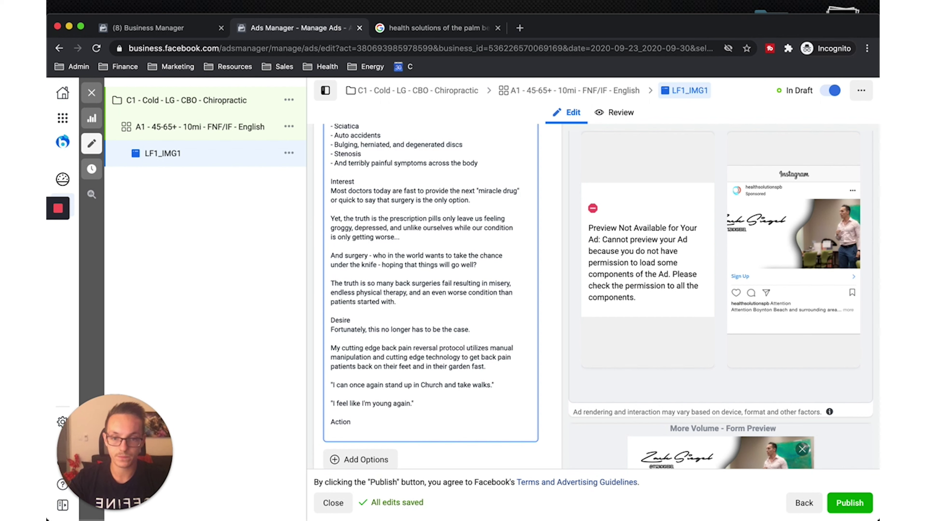
# Step: Below the two testimonials, add the paragraph "These are the stories we hear on a daily basis."
pyautogui.press('Return')
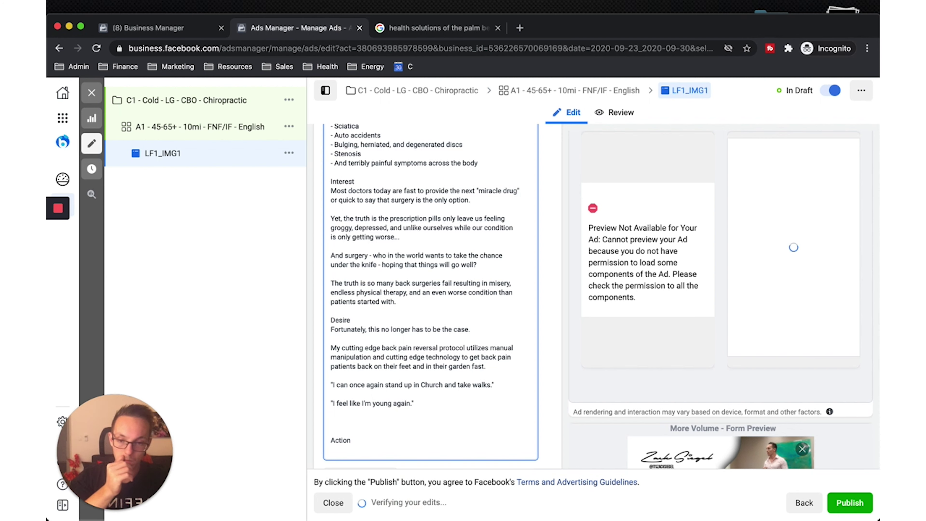
pyautogui.write('Ths')
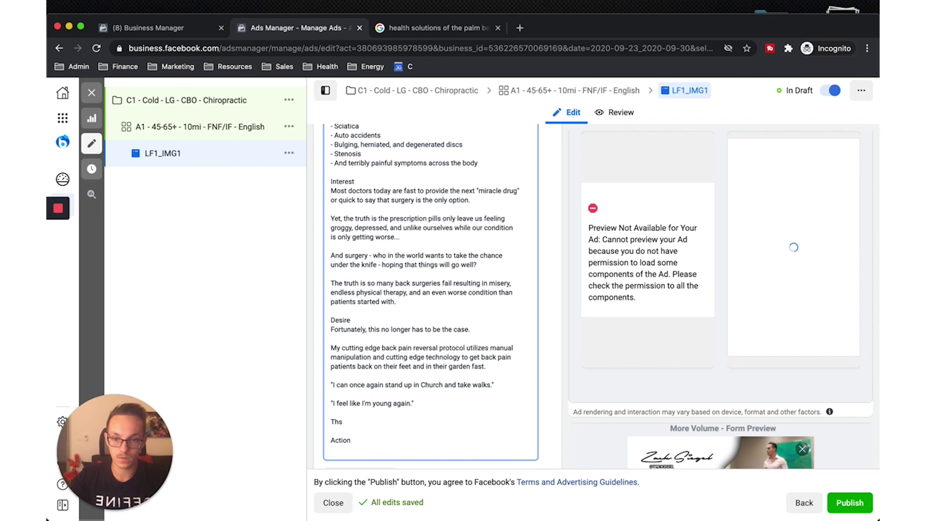
pyautogui.write('ee are the storie')
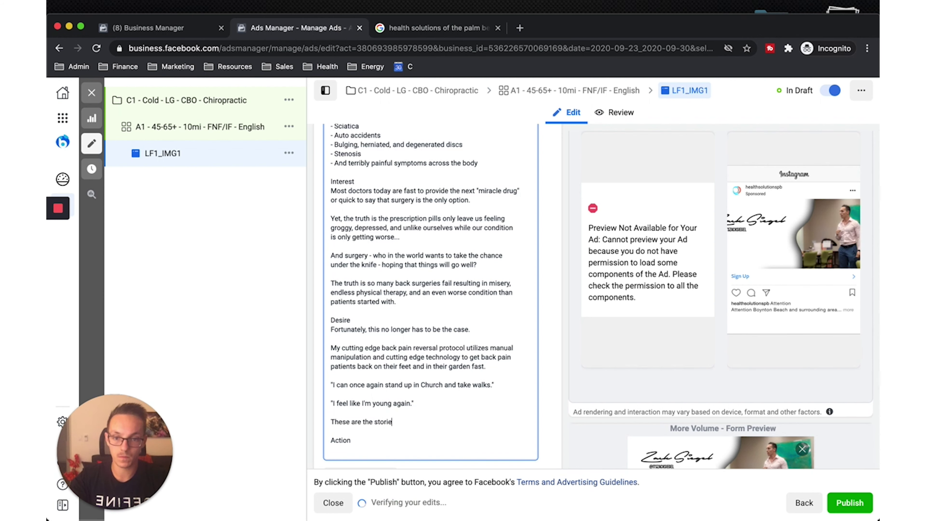
pyautogui.write('s we hear on ')
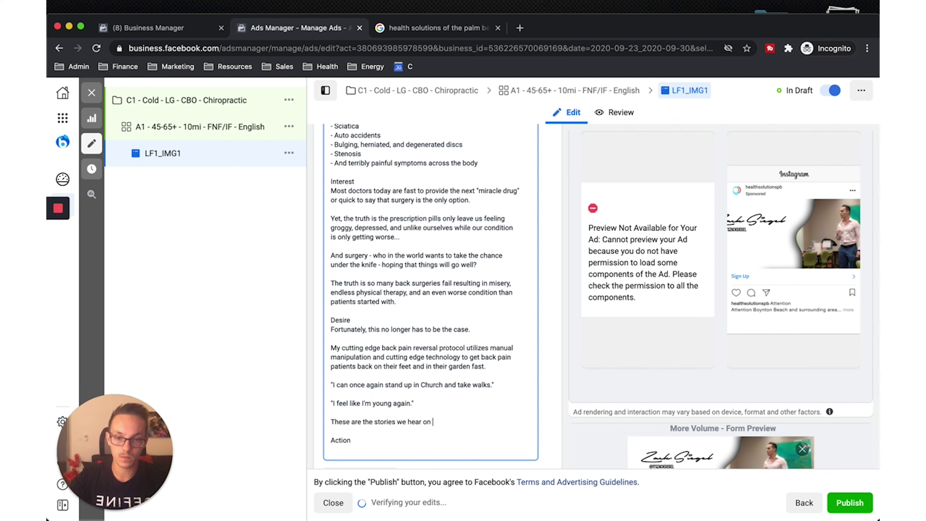
pyautogui.write('a daily basi')
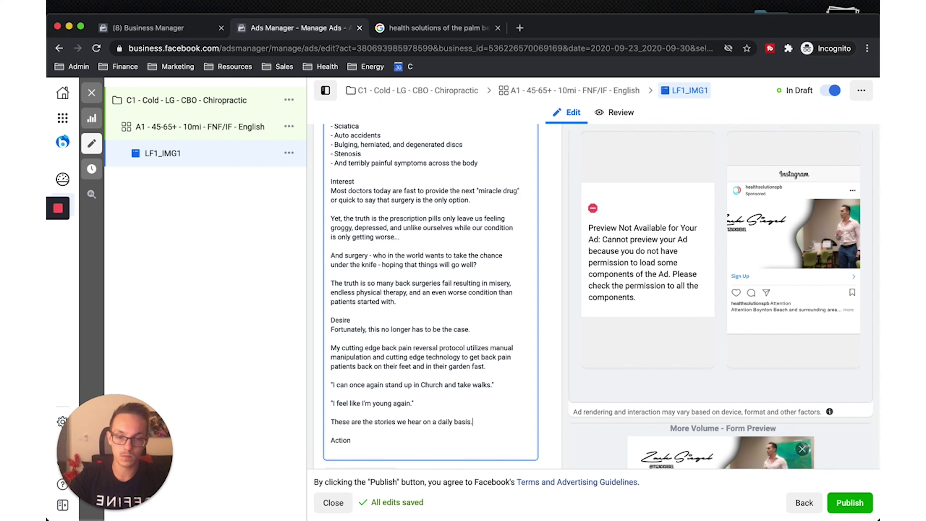
pyautogui.write('s.')
# Step: Start another Desire paragraph, after a blank line, with "All of this is possible without drugs,"
pyautogui.press('Return')
pyautogui.press('Return')
pyautogui.write('Al')
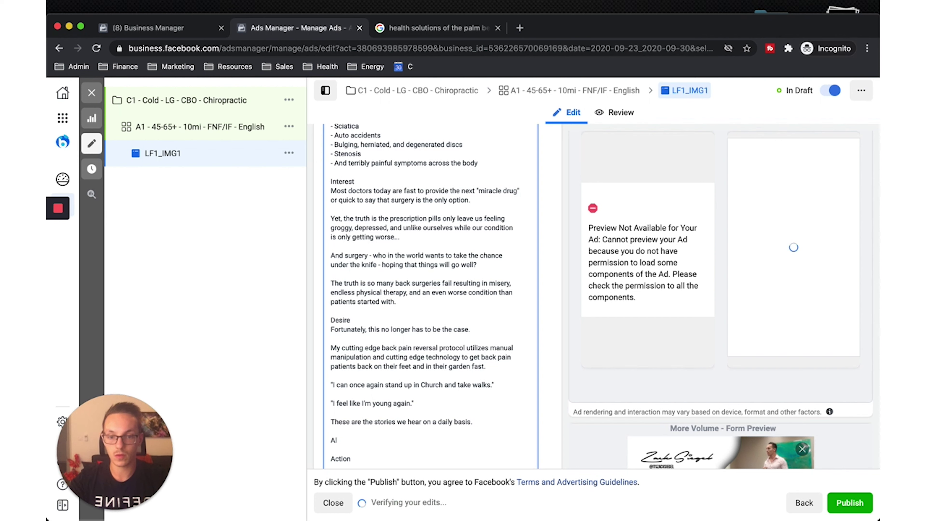
pyautogui.write('l of this is p')
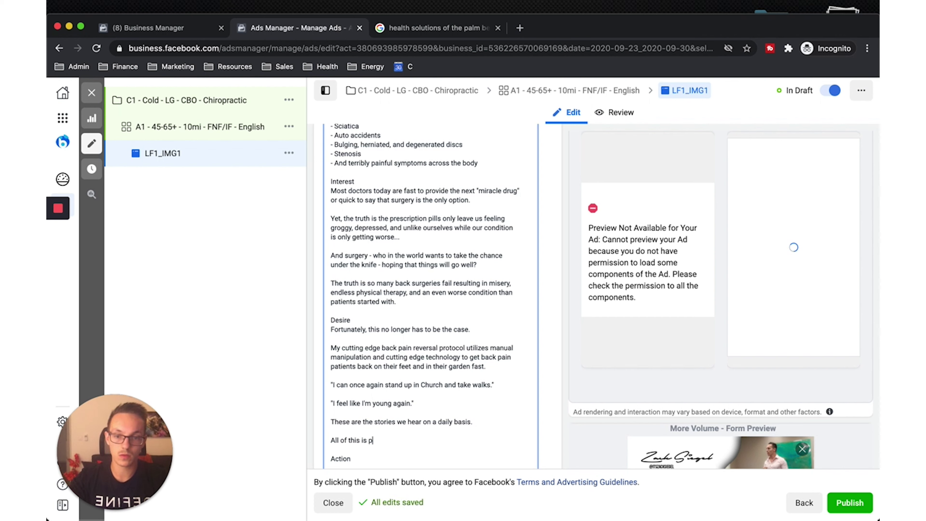
pyautogui.write('ossible without')
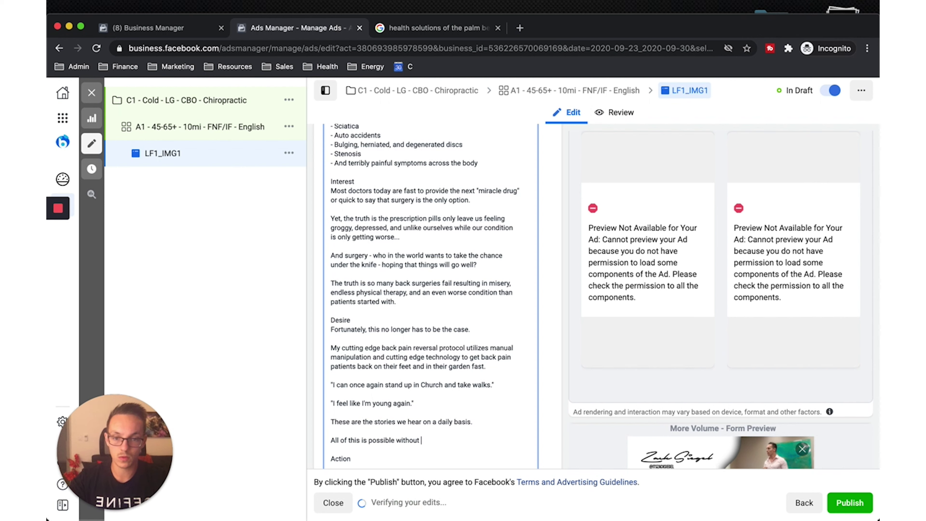
pyautogui.write(' durgs.')
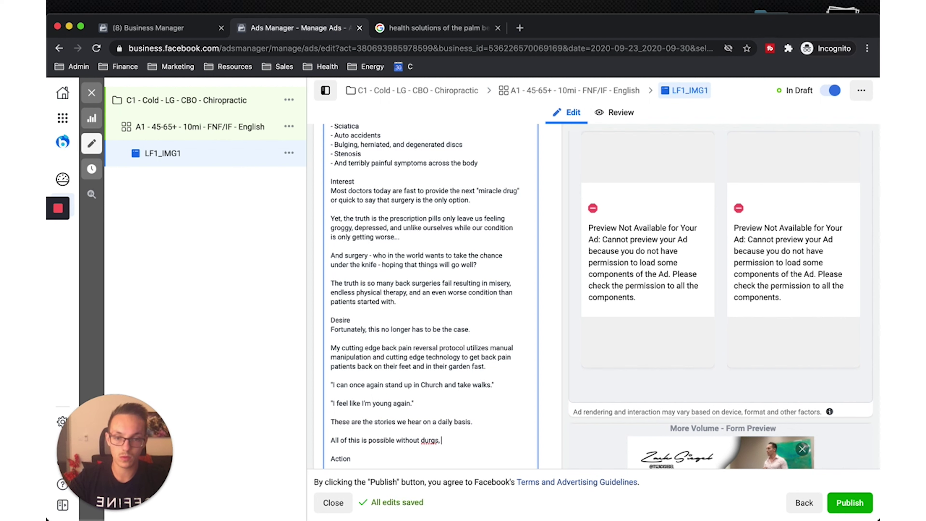
pyautogui.press('BackSpace')
pyautogui.press('BackSpace')
pyautogui.press('BackSpace')
pyautogui.press('BackSpace')
pyautogui.press('BackSpace')
pyautogui.press('BackSpace')
pyautogui.write('rugs.')
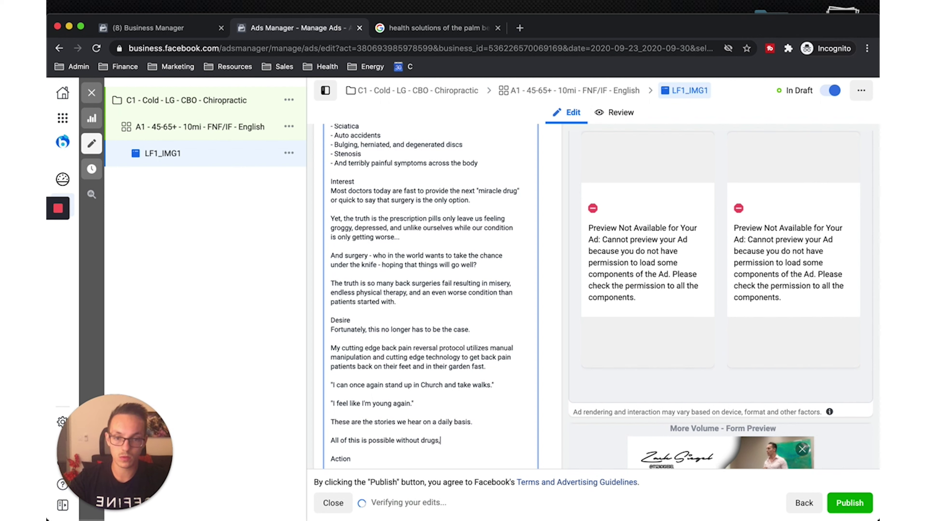
# Step: Complete the "All of this is possible" sentence with "surgery, injections, and downtime."
pyautogui.press('BackSpace')
pyautogui.write('surgery')
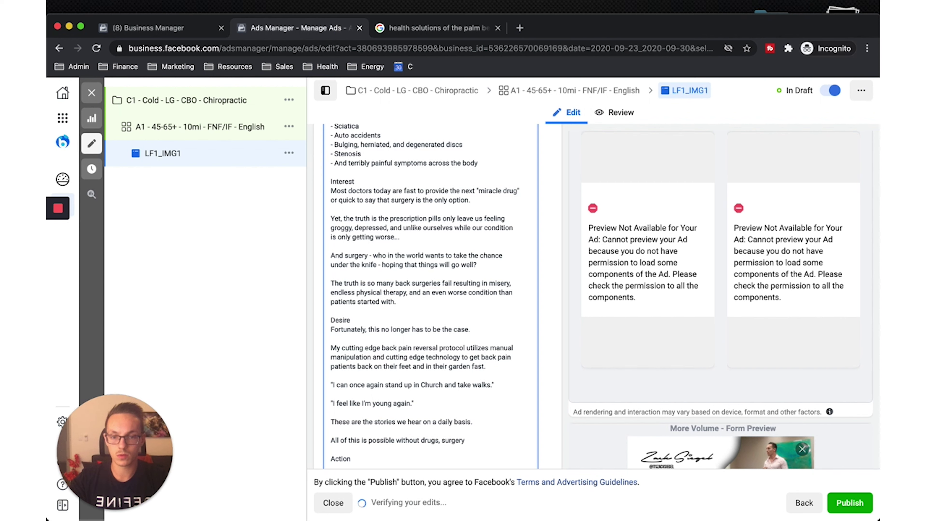
pyautogui.write(', injections, ')
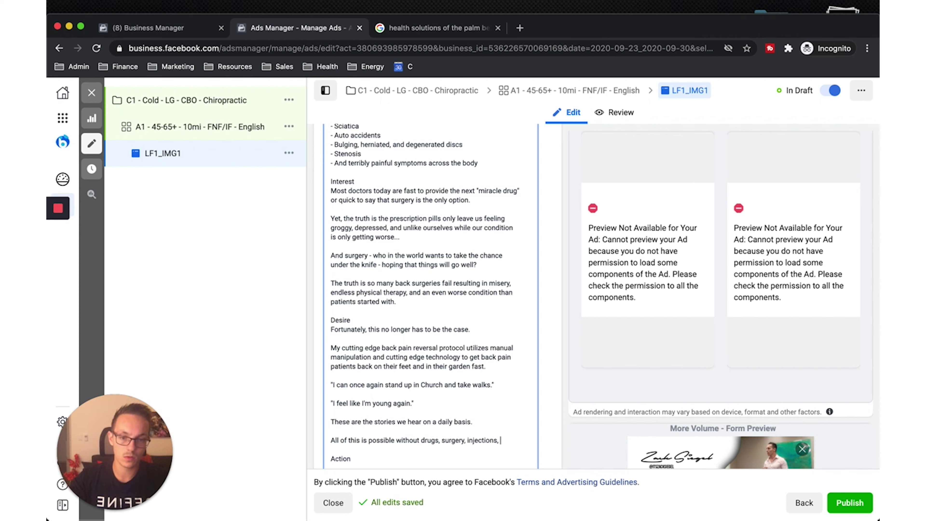
pyautogui.write('and downtime.')
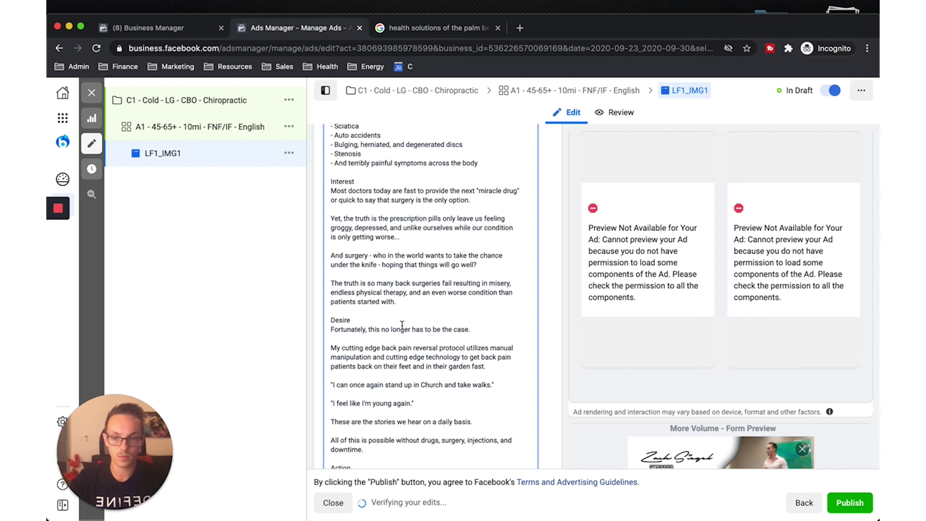
# Step: Add the Desire paragraph "Which is why I want to invite more patients to take advantage of this incredible treatment protocol."
pyautogui.scroll(-5, 402, 326)
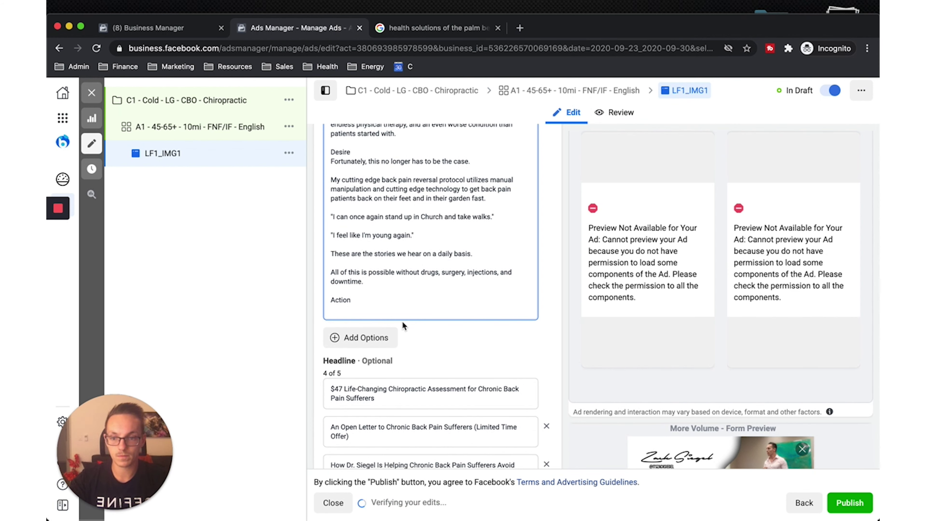
pyautogui.press('Return')
pyautogui.press('Return')
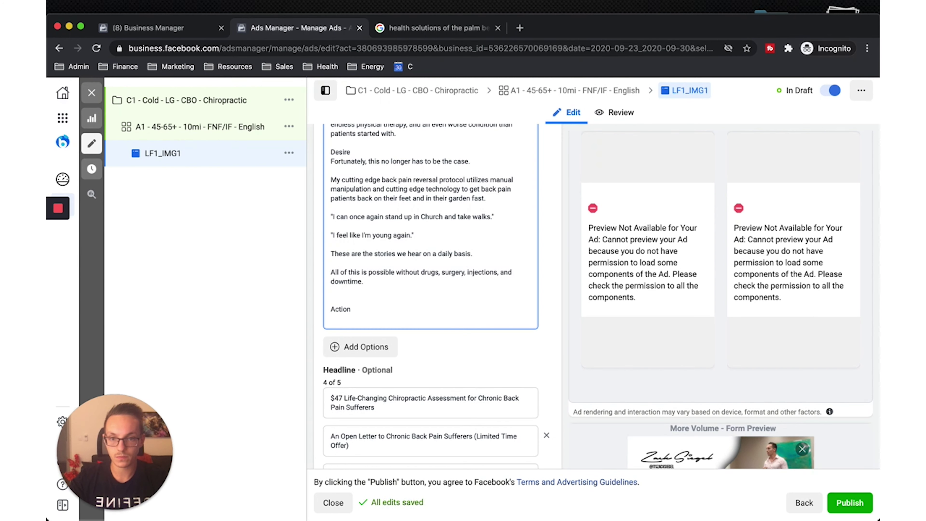
pyautogui.write('Which is why I w')
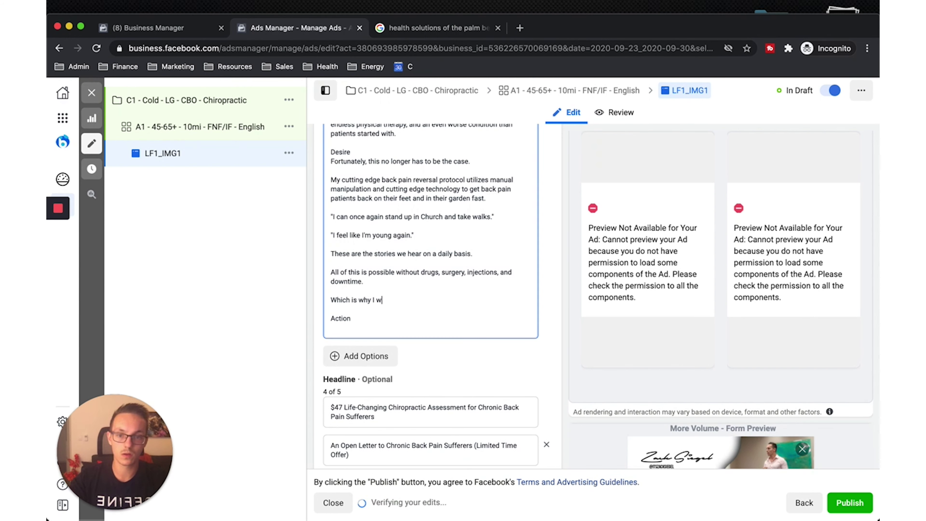
pyautogui.write('ant to invite')
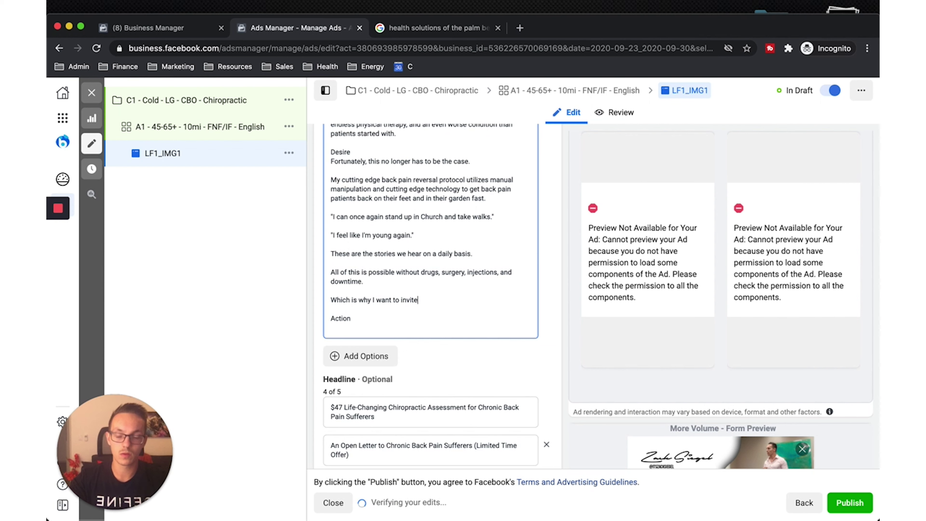
pyautogui.write(' more patients ')
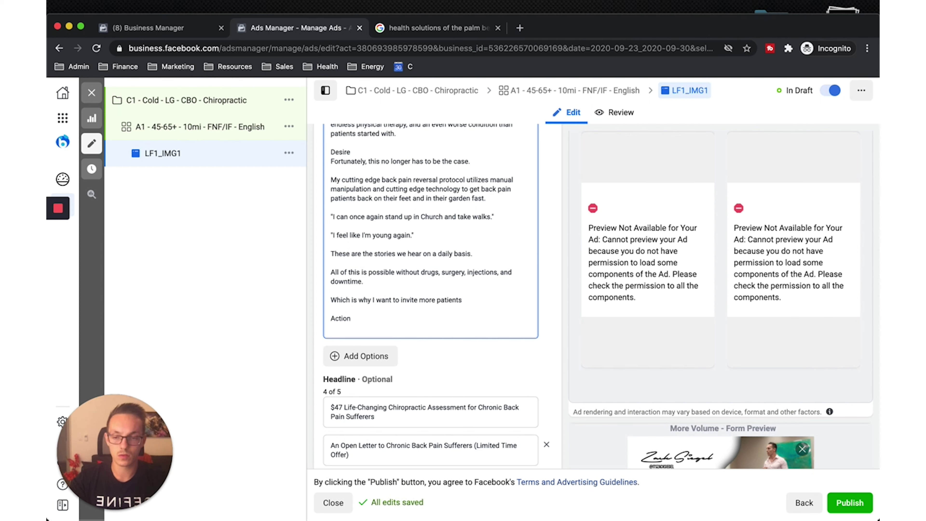
pyautogui.write('to take a')
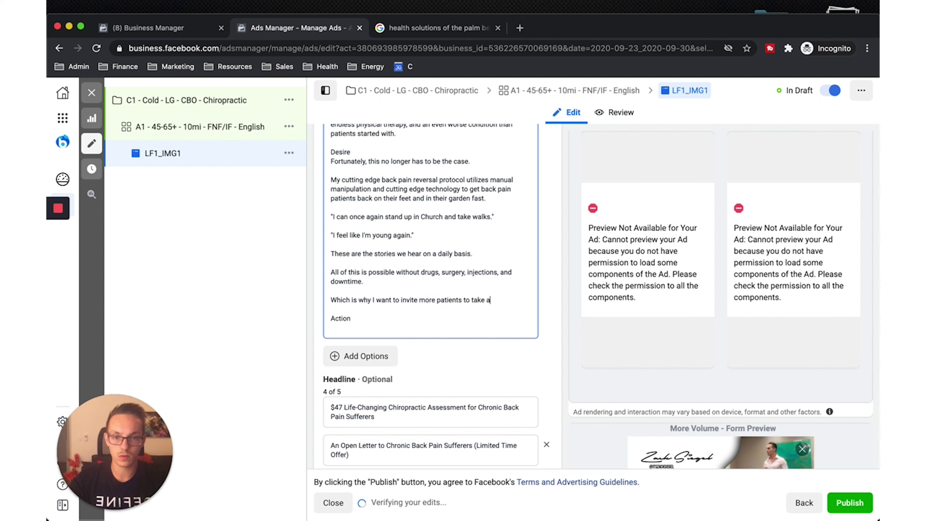
pyautogui.write('dvantage')
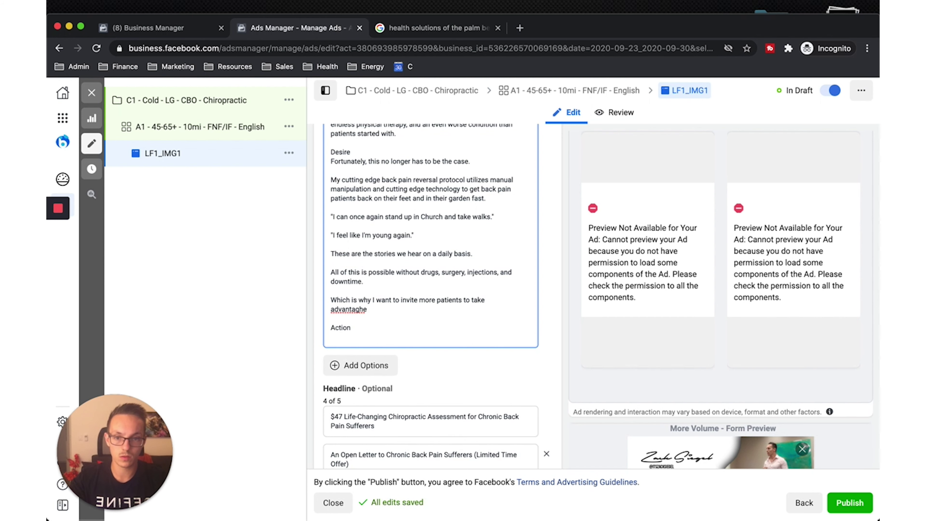
pyautogui.write(' of this incre')
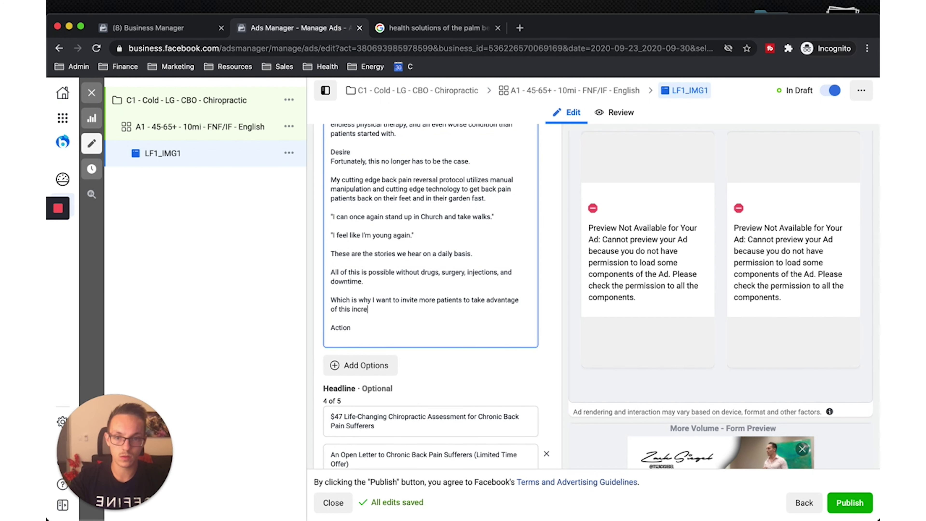
pyautogui.write('dible treatment protocol.')
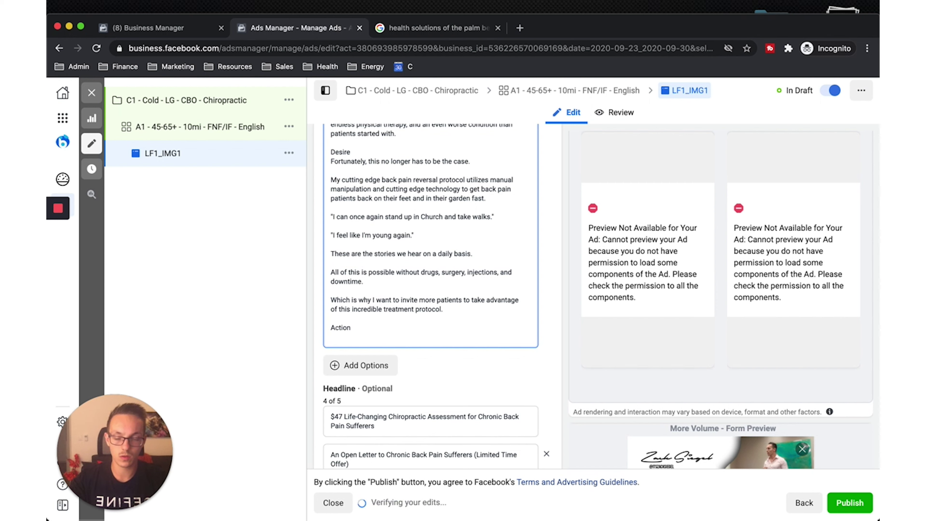
# Step: Add the Desire paragraph "I know now more than ever, people need help! And the current medical route just isn't right for most."
pyautogui.press('Return')
pyautogui.press('Return')
pyautogui.write('I know now mo')
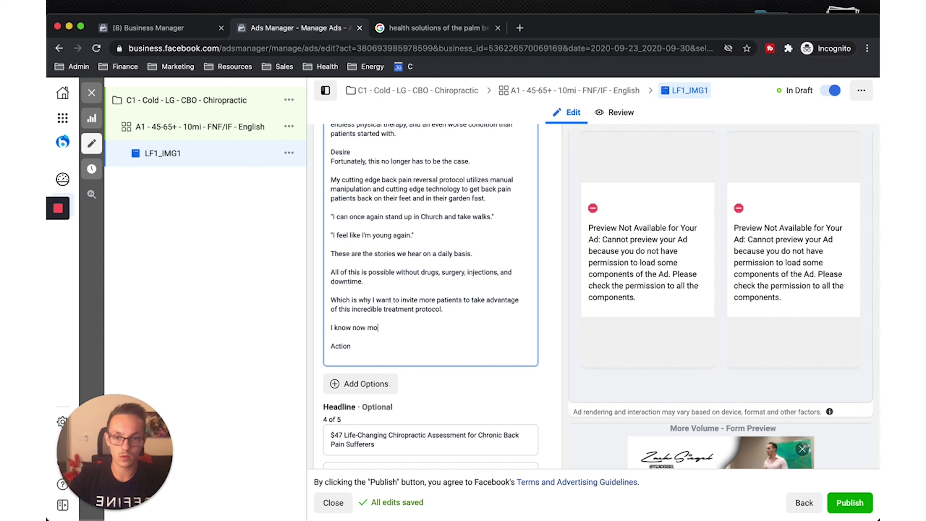
pyautogui.write('re than ever')
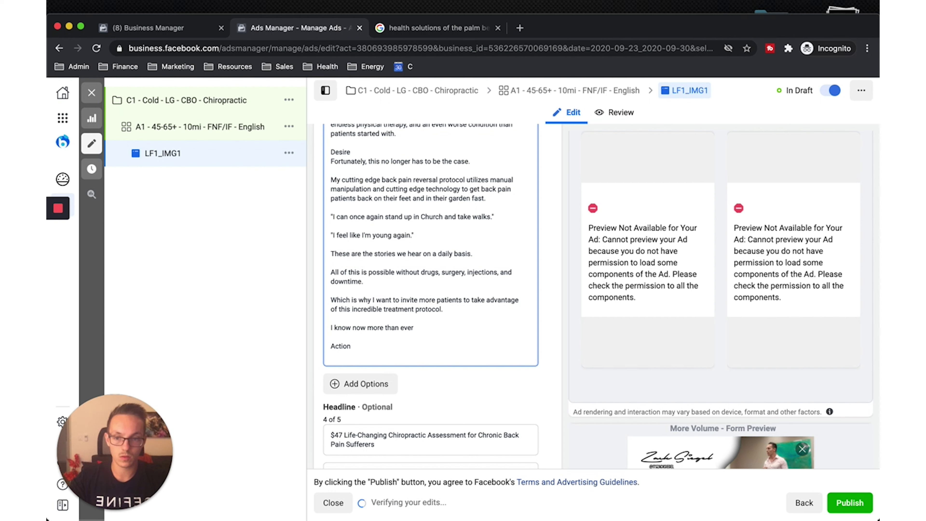
pyautogui.write(', people need help')
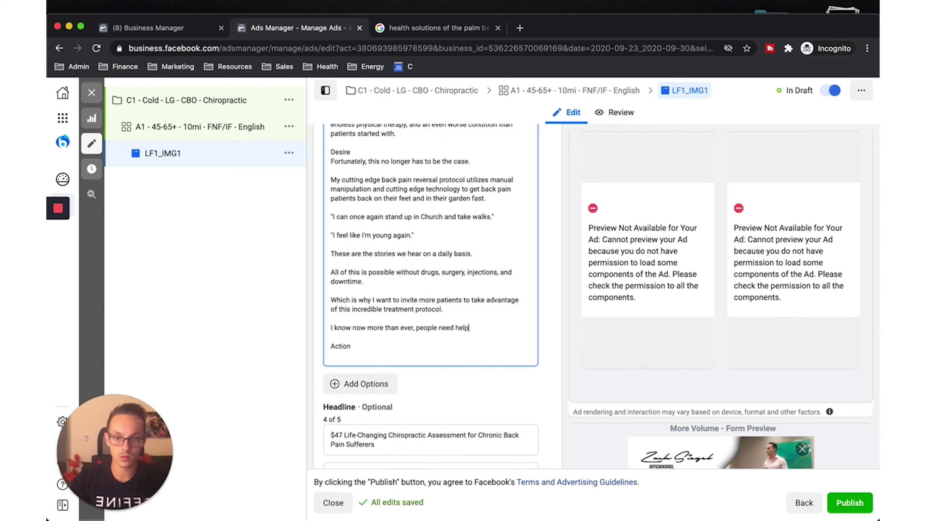
pyautogui.write('! And the current ')
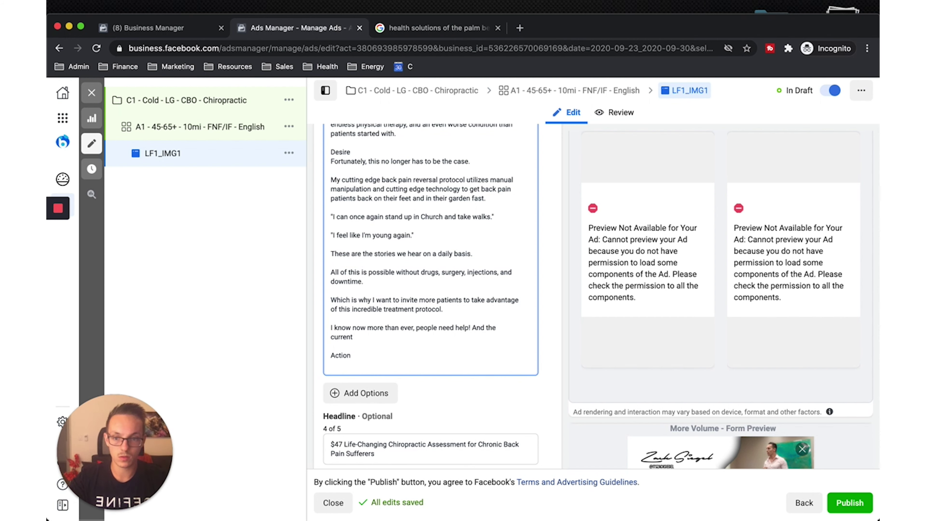
pyautogui.write('medical rout')
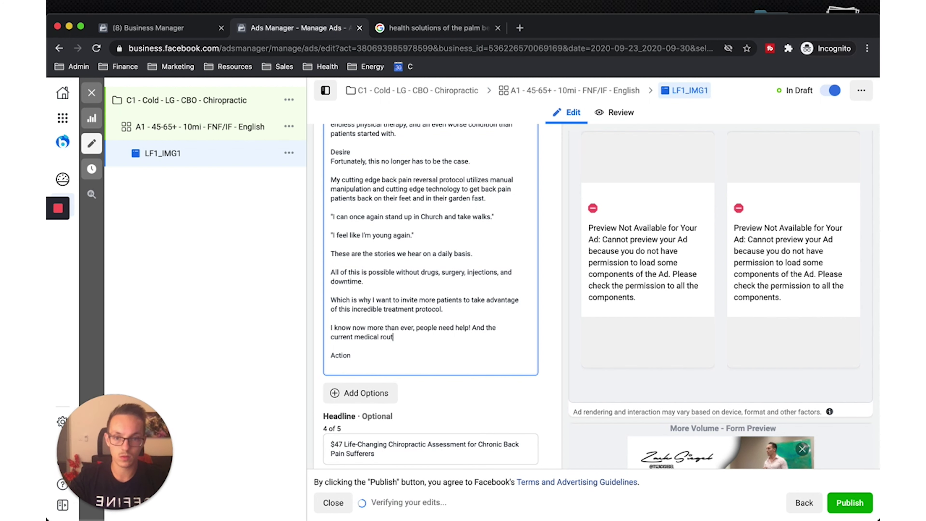
pyautogui.write('e')
pyautogui.write(' just is')
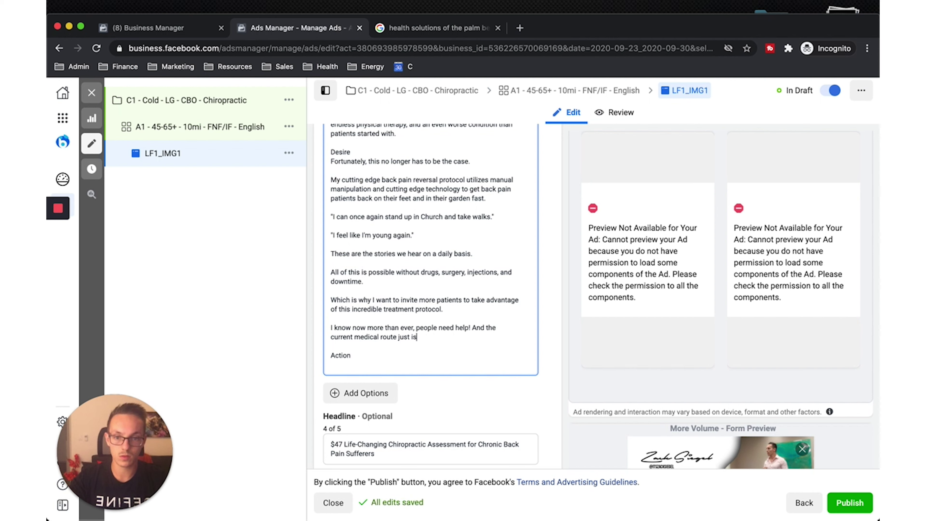
pyautogui.write("n't right for most.")
# Step: Add the Desire paragraph "I urge patients to come see if we can help them before routing to surgery and drugs."
pyautogui.press('Return')
pyautogui.press('Return')
pyautogui.write('I urg')
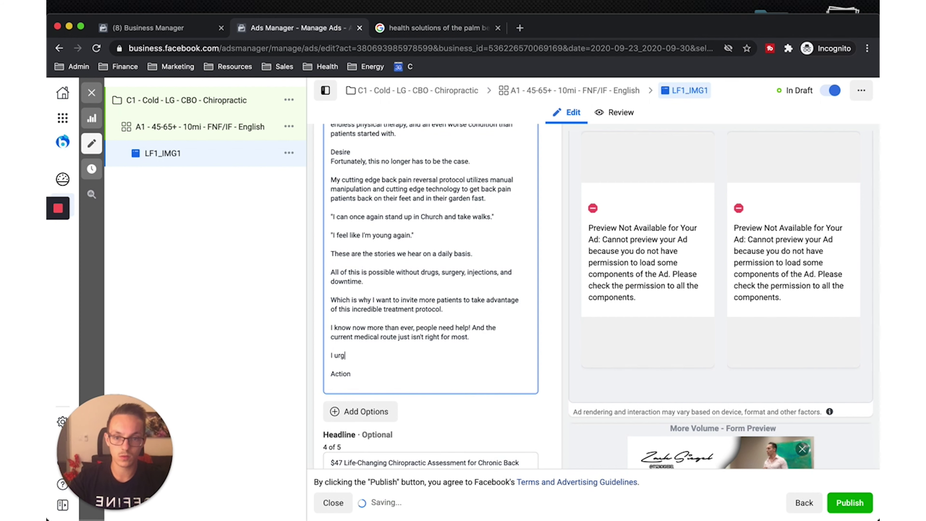
pyautogui.write('e patients to ')
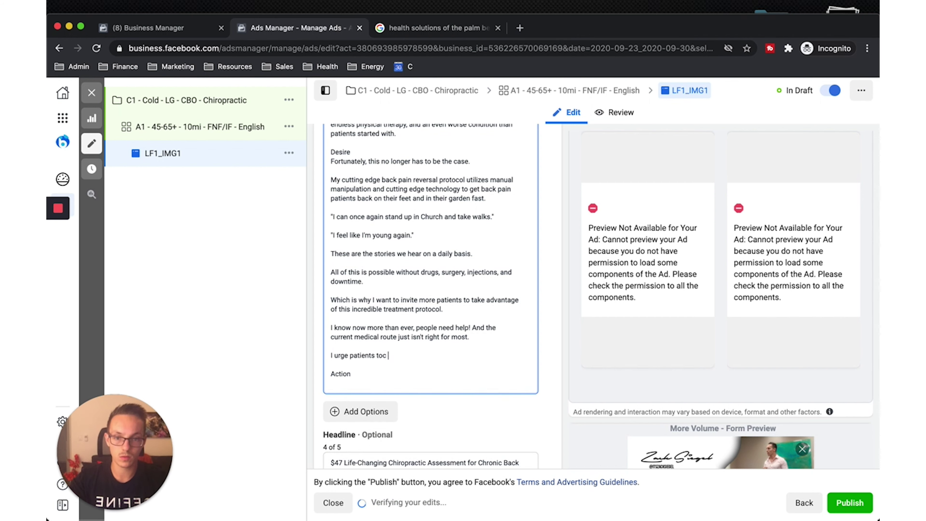
pyautogui.write('come ')
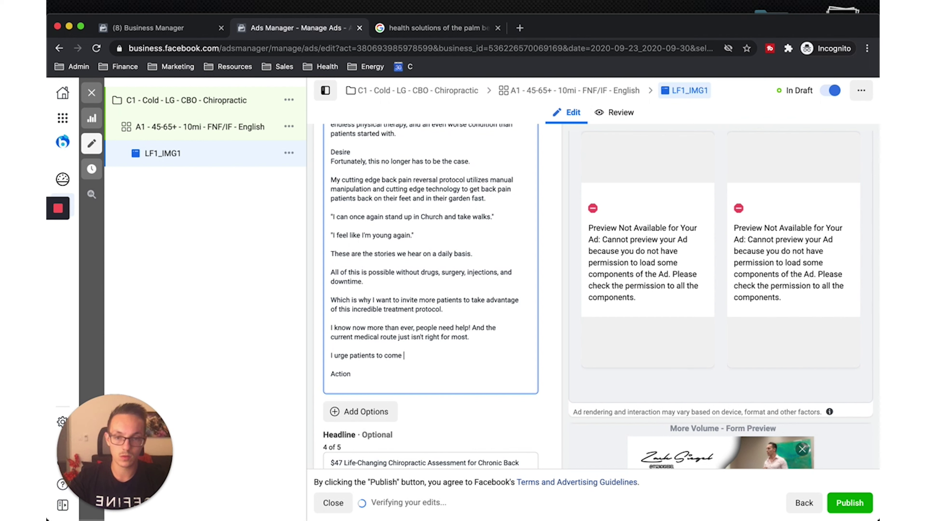
pyautogui.write('see if')
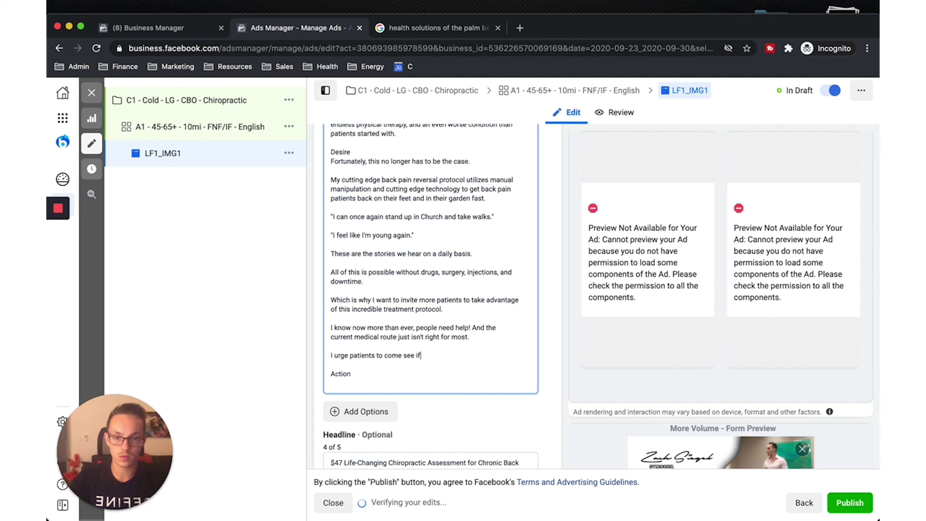
pyautogui.write(' we can help them')
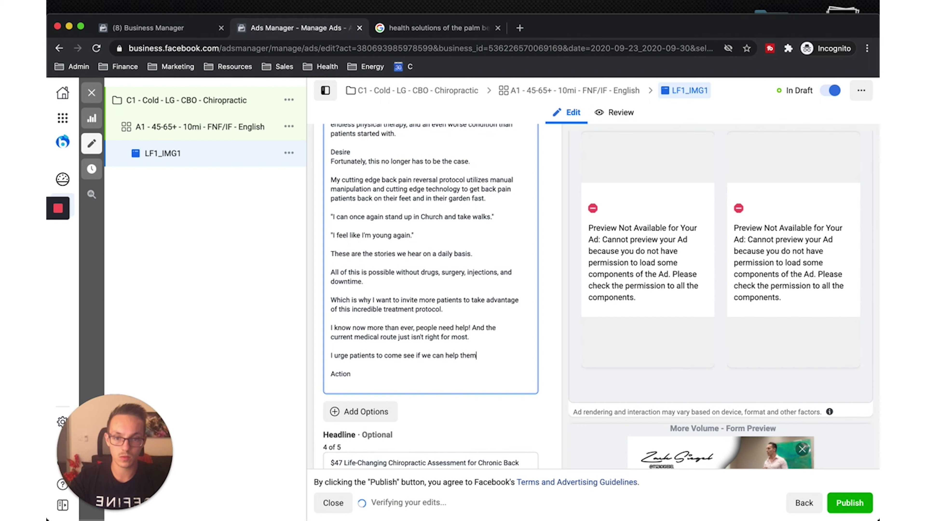
pyautogui.write(' before ')
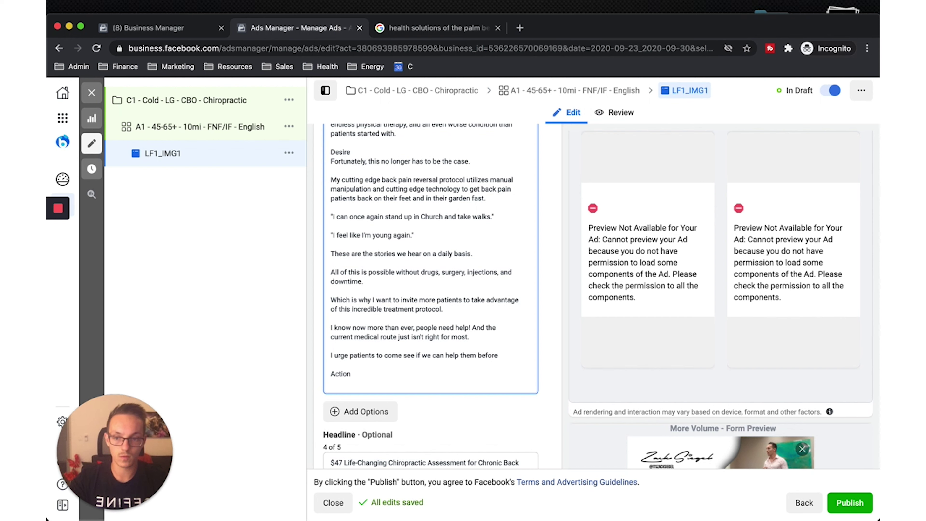
pyautogui.write('routing')
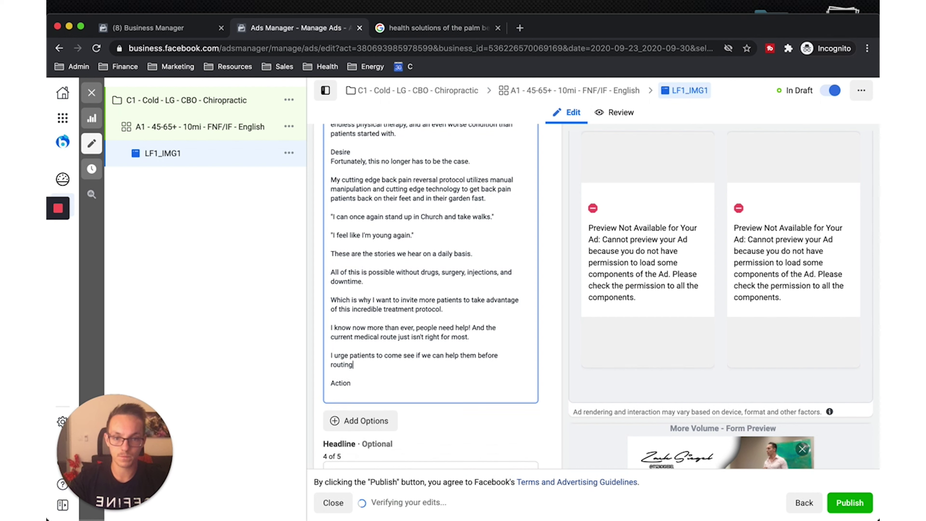
pyautogui.write(' to ')
pyautogui.write('surg')
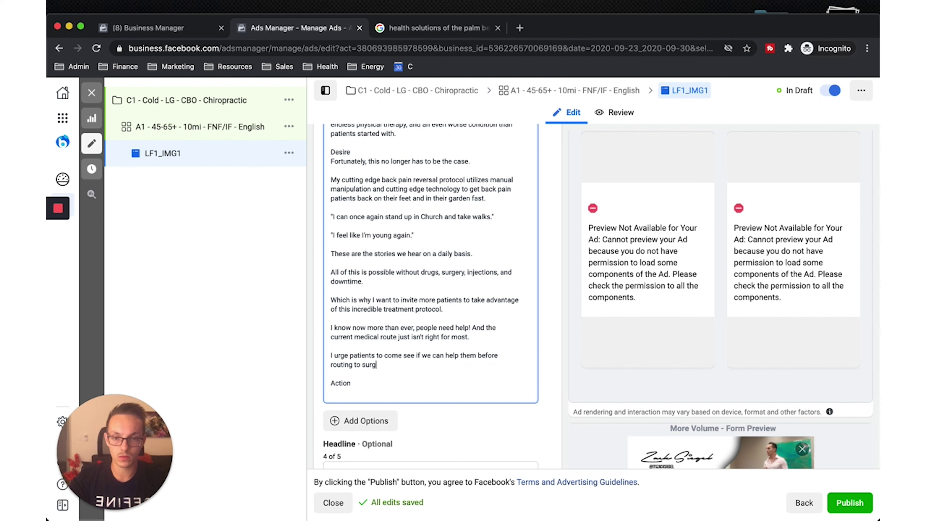
pyautogui.write('ery and drugs.')
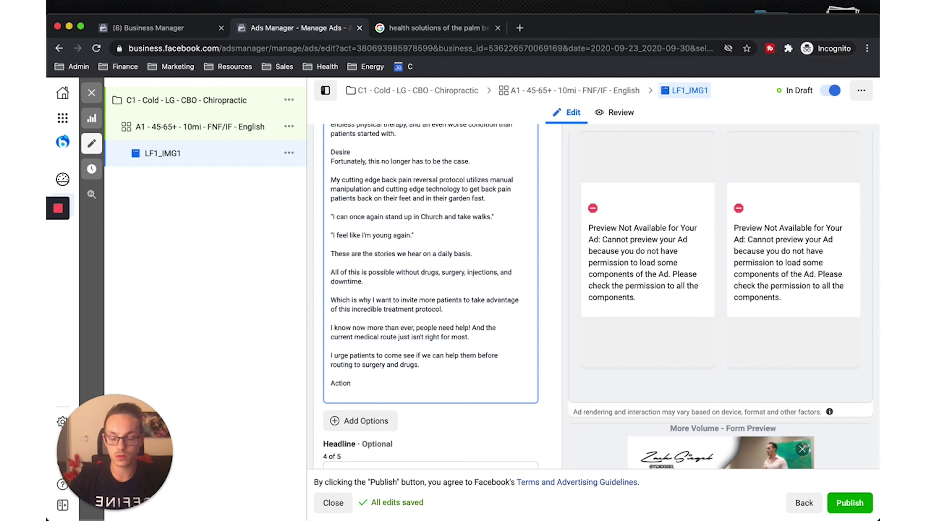
# Step: Start another Desire paragraph, after a blank line, with "For this reason, I am offering now a $47"
pyautogui.press('Return')
pyautogui.press('Return')
pyautogui.write('For t')
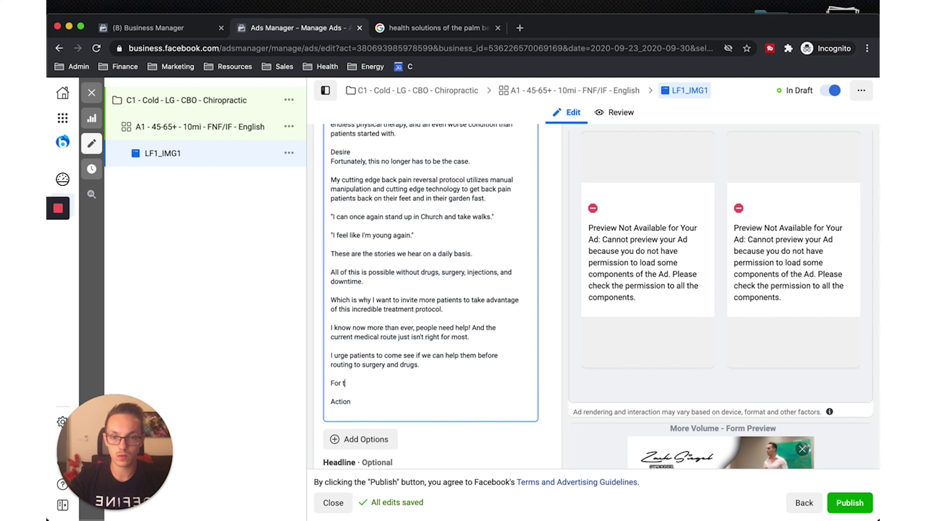
pyautogui.write('his reason, I ')
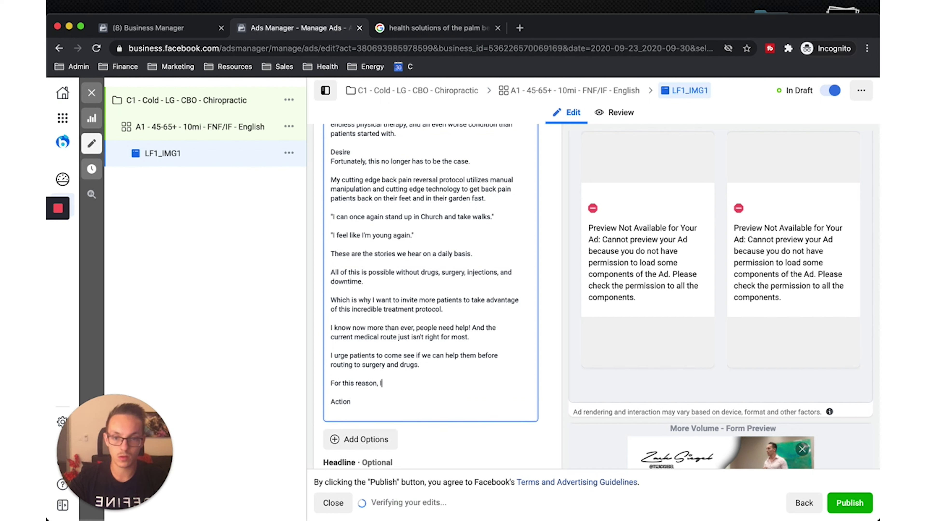
pyautogui.write('am offering ')
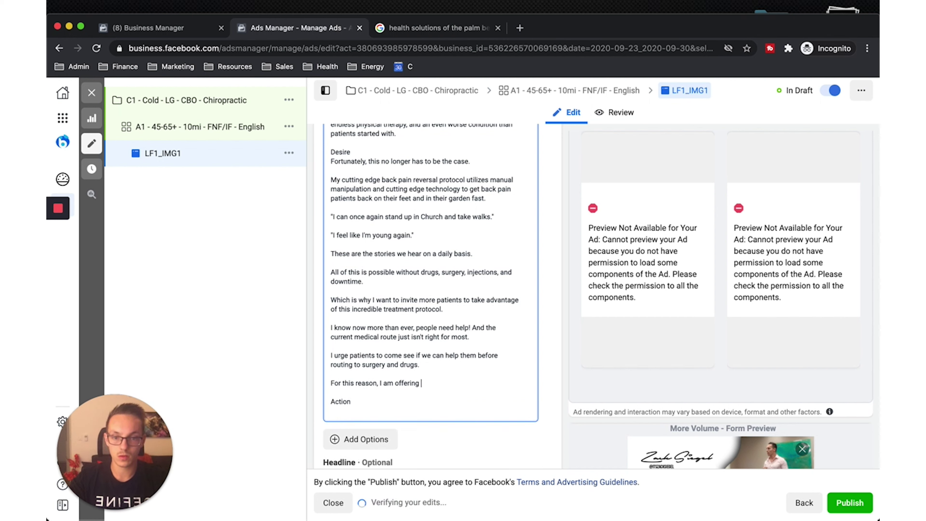
pyautogui.write('now a $47')
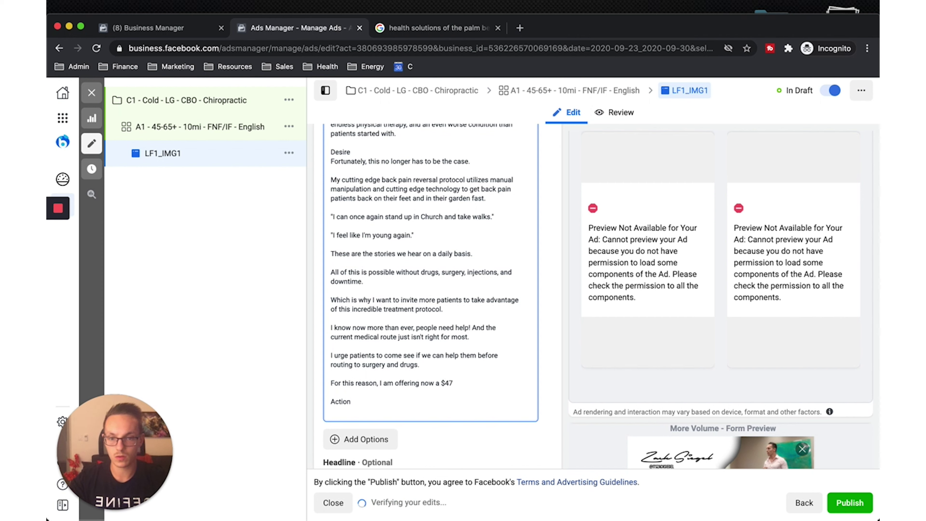
pyautogui.write(' exam')
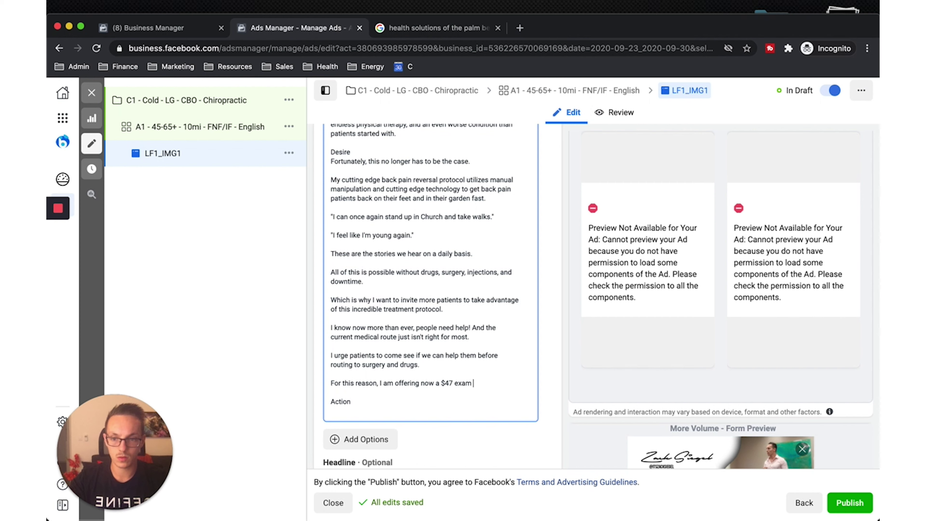
pyautogui.press('BackSpace')
pyautogui.press('BackSpace')
pyautogui.press('BackSpace')
pyautogui.press('BackSpace')
pyautogui.press('BackSpace')
# Step: Complete the $47 offer sentence with "Complete Chronic Back Assessment (normally $249.00)."
pyautogui.write('Complete C')
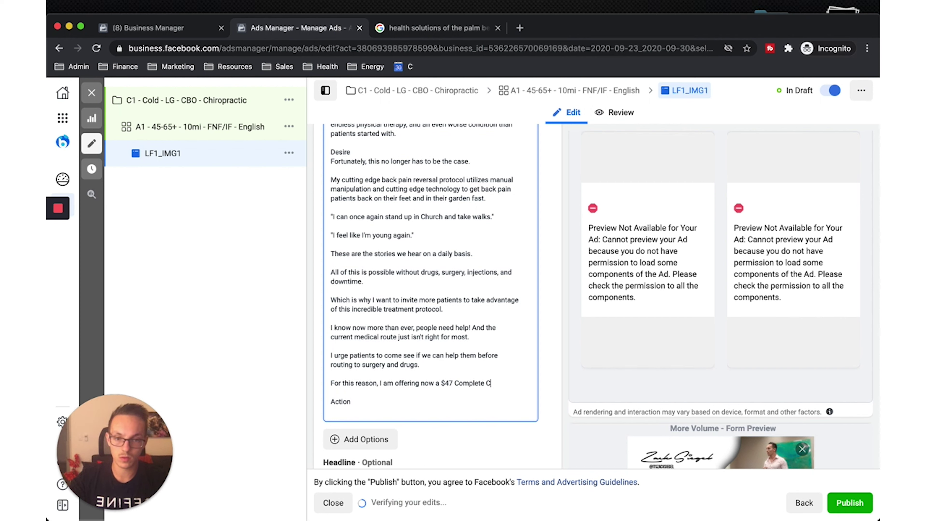
pyautogui.write('hor')
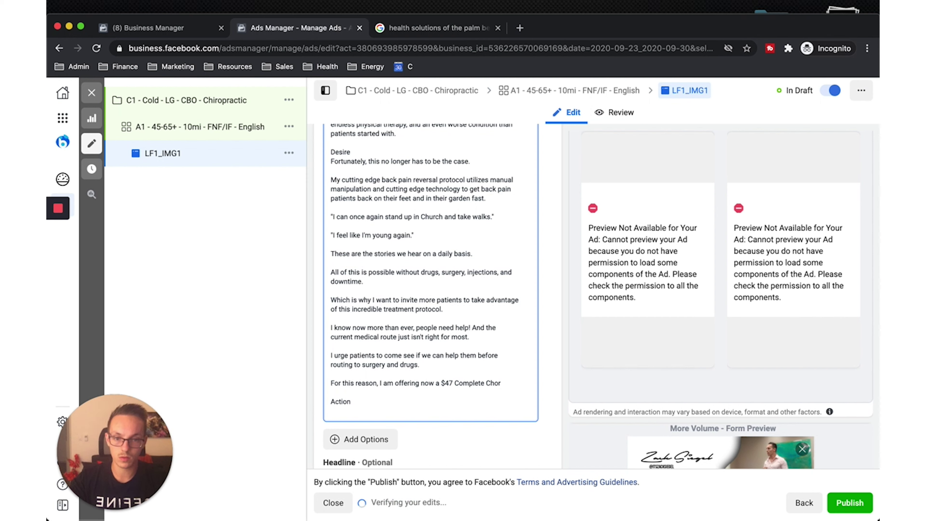
pyautogui.press('BackSpace')
pyautogui.press('BackSpace')
pyautogui.write('ronic Back Ass')
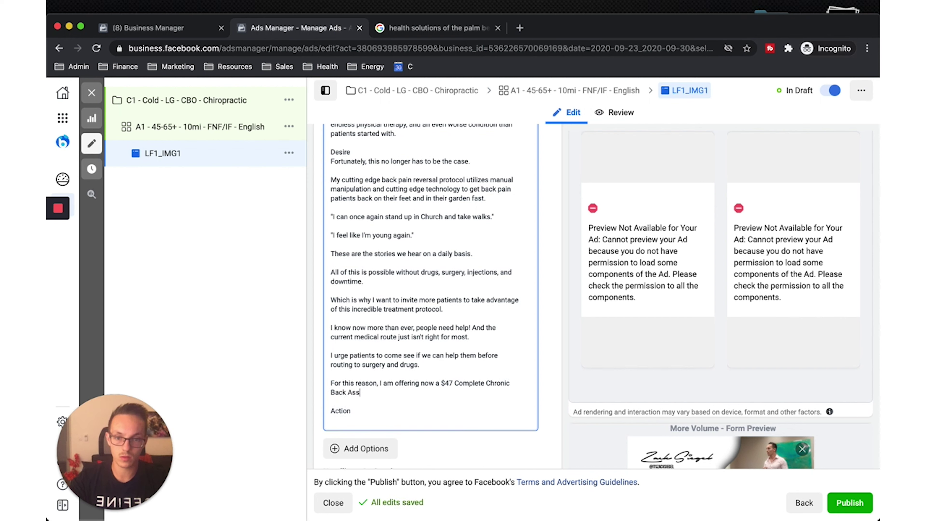
pyautogui.write('essment (normal')
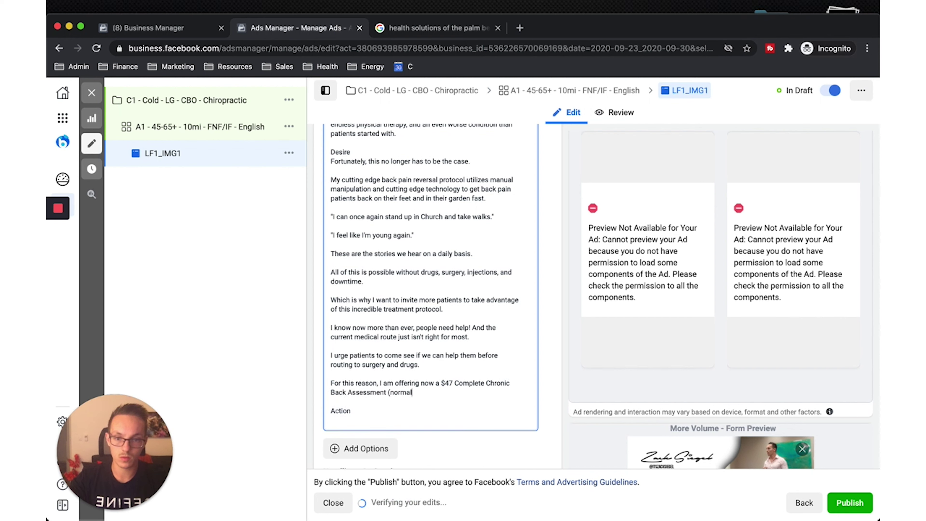
pyautogui.write('ly $249.0')
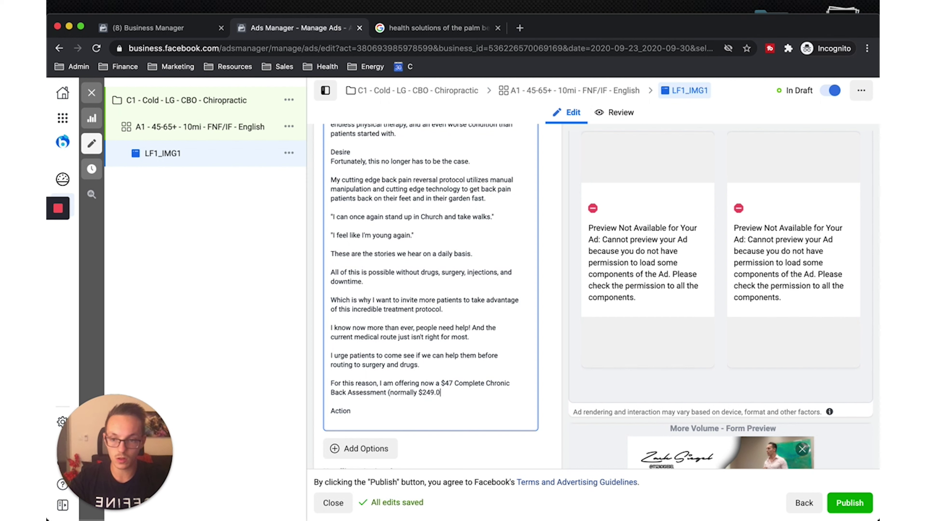
pyautogui.write('0).')
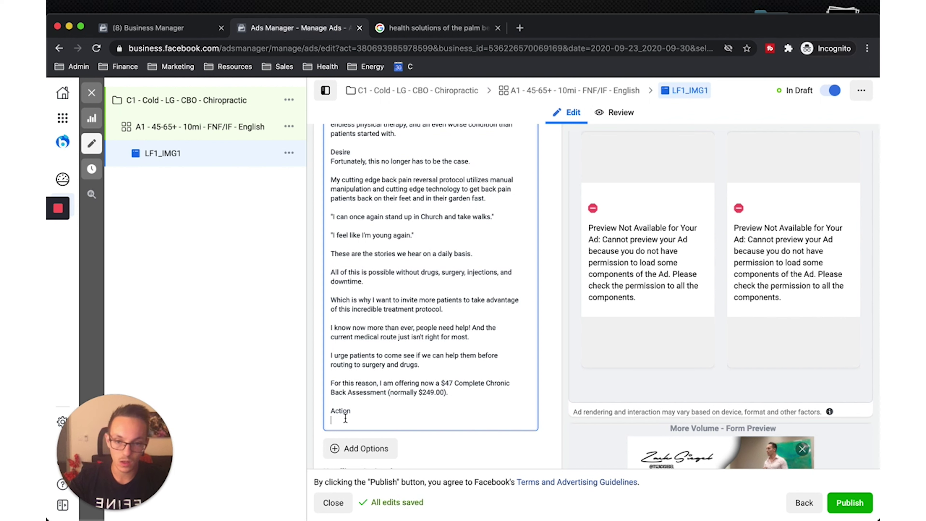
# Step: Below the Action heading, write "I'm doing this for the next 15 people this month."
pyautogui.press('Return')
pyautogui.write("I'm do")
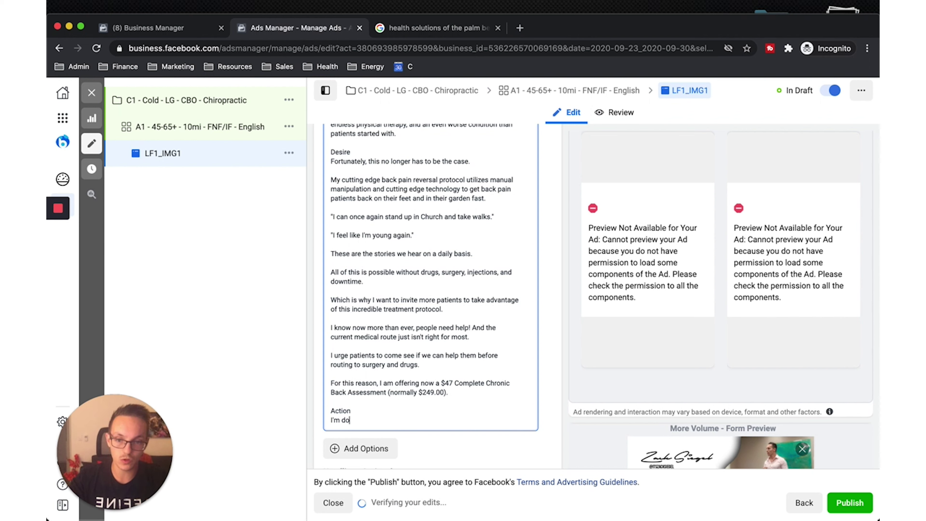
pyautogui.write('ing this for the next')
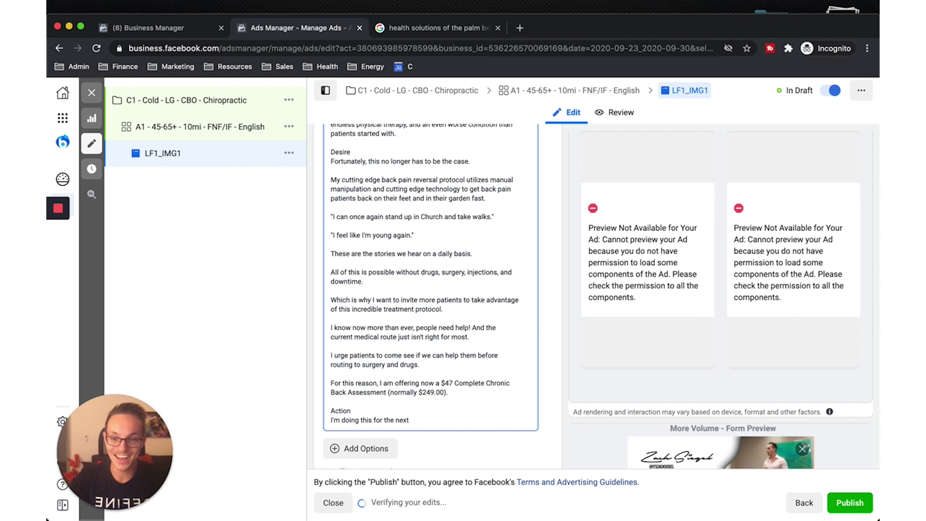
pyautogui.write(' 15 p')
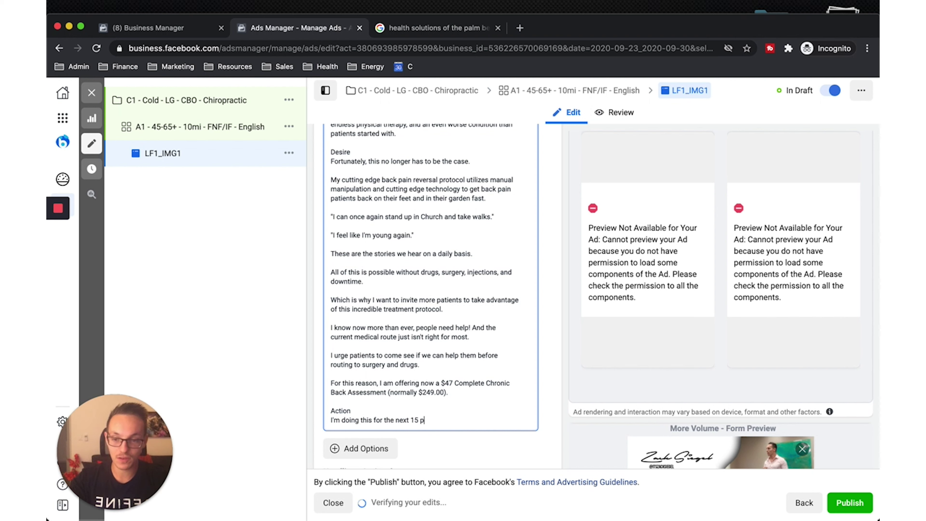
pyautogui.write('eople')
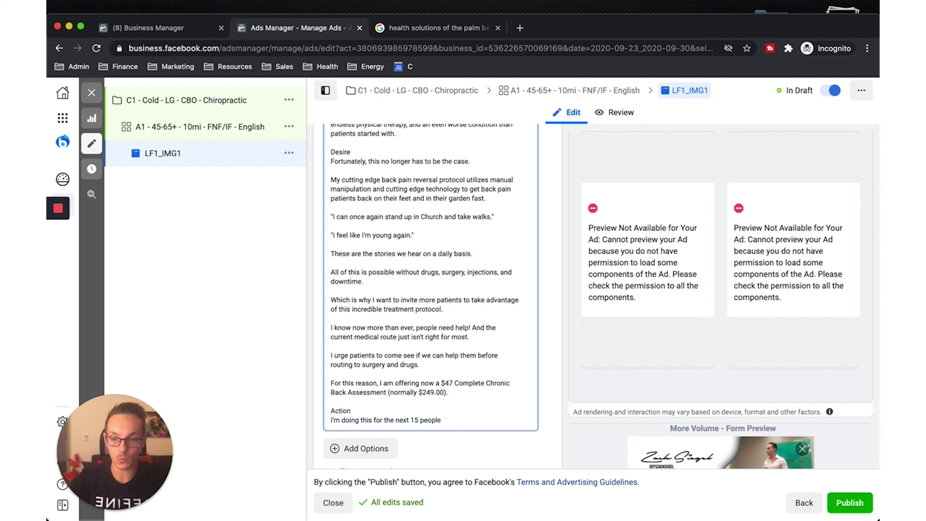
pyautogui.write(' thi')
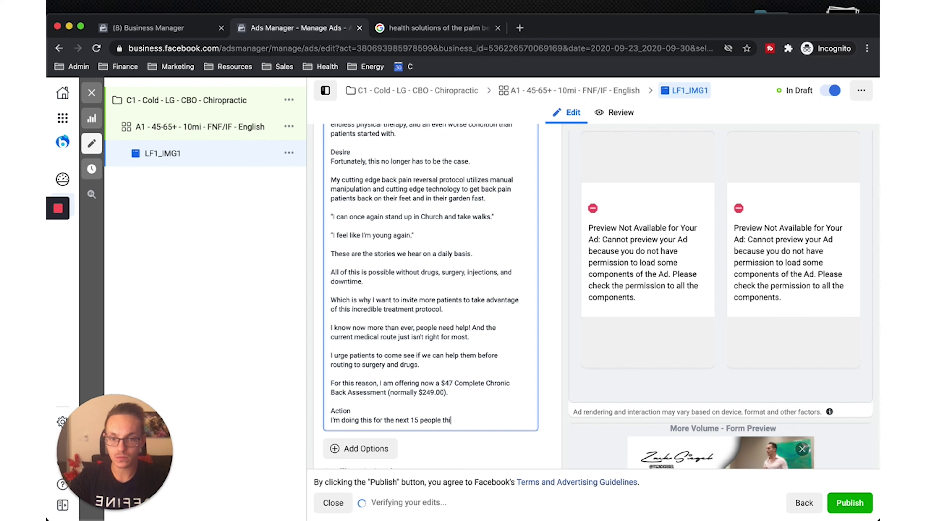
pyautogui.write('s month.')
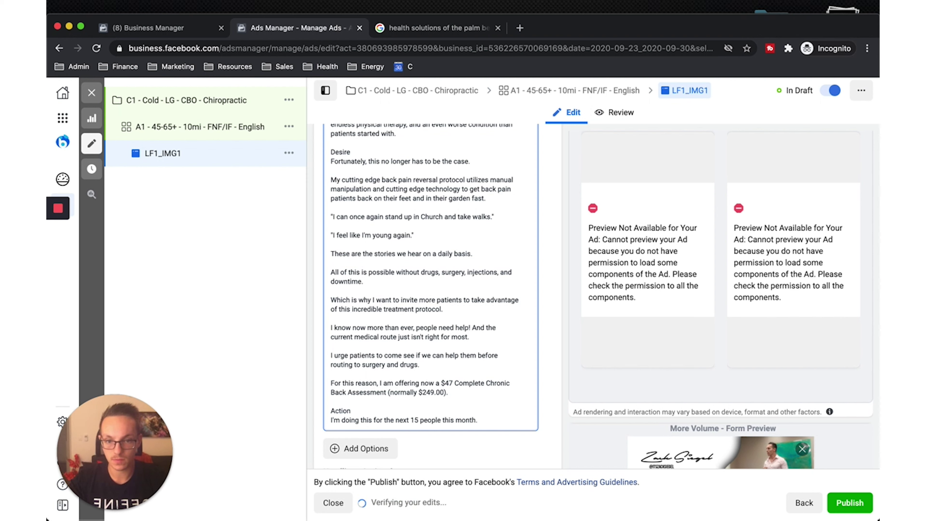
# Step: Add a new Action paragraph, after a blank line, reading "Mask-required. Limited patients in the office."
pyautogui.press('Return')
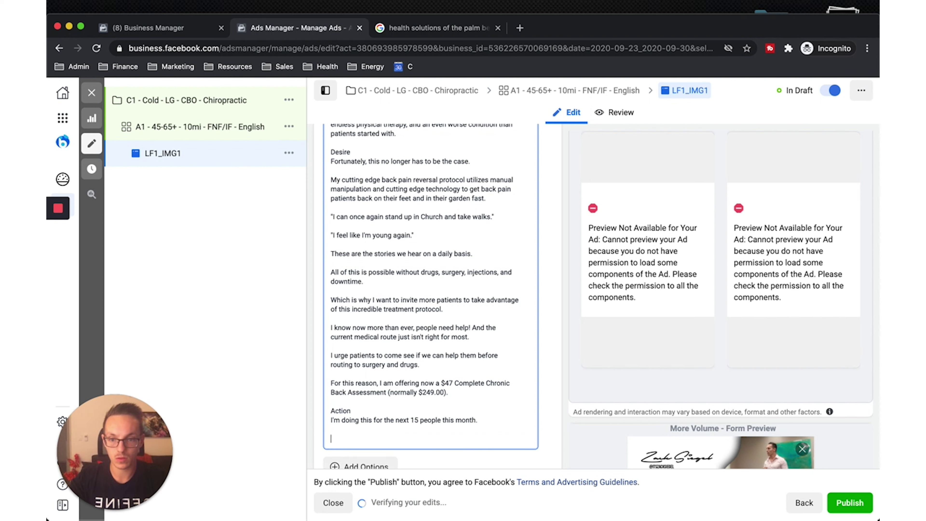
pyautogui.write('Mask-required')
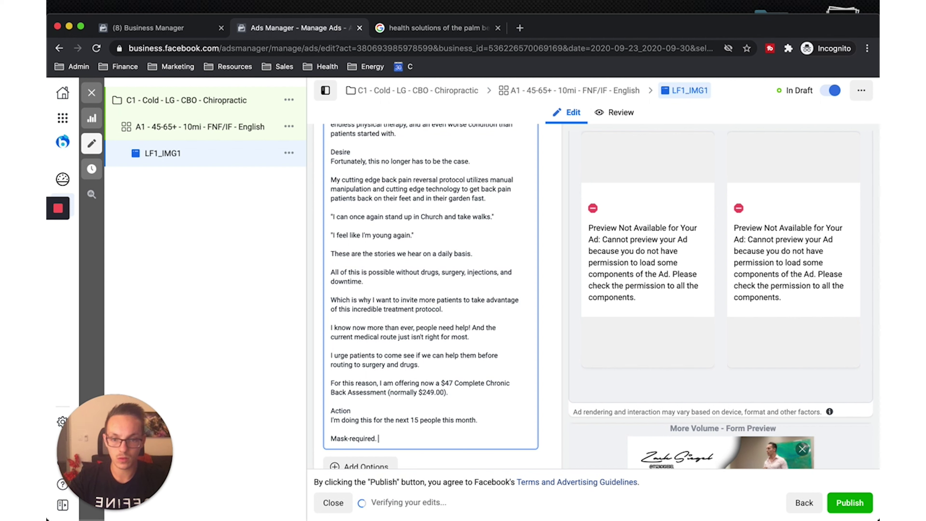
pyautogui.write('. Limited')
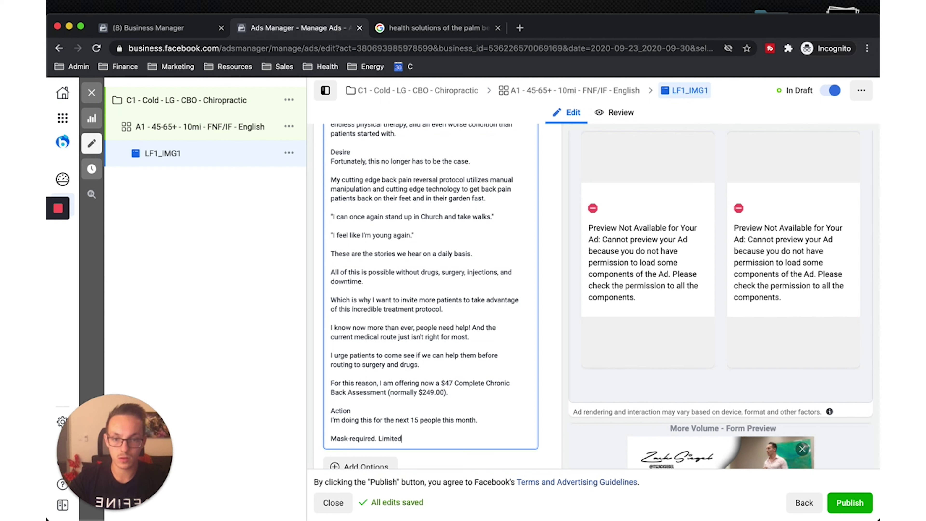
pyautogui.write(' patients ')
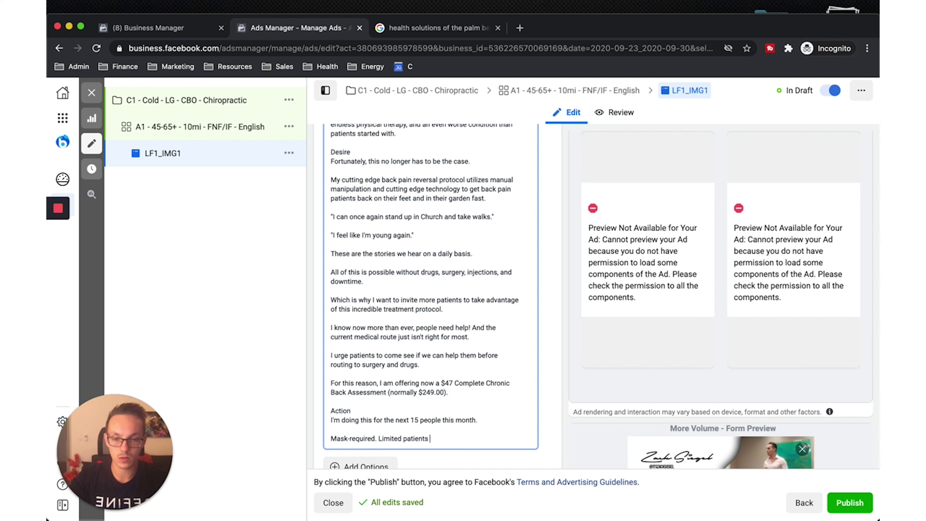
pyautogui.write('in the office.')
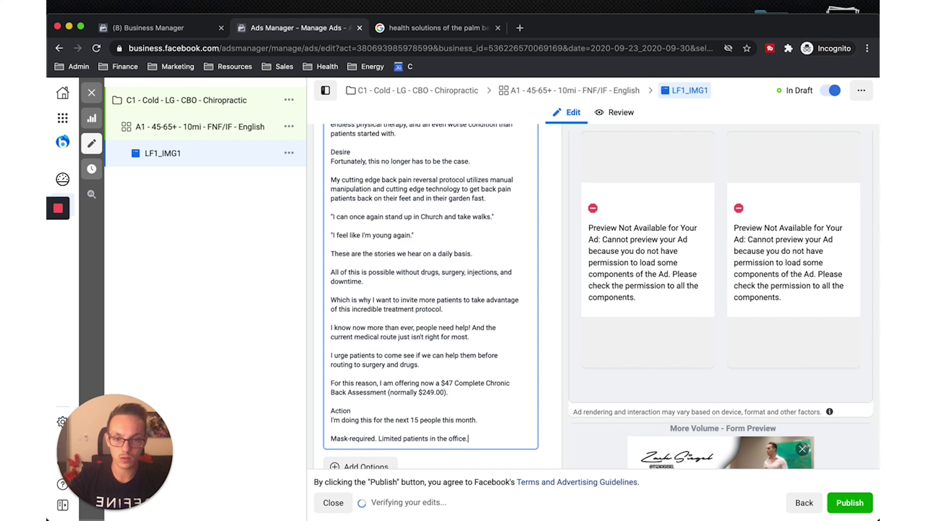
# Step: Continue the mask paragraph with "Proper sanitation is taking place.", correcting the spelling of "sanitation"
pyautogui.write(' Prope')
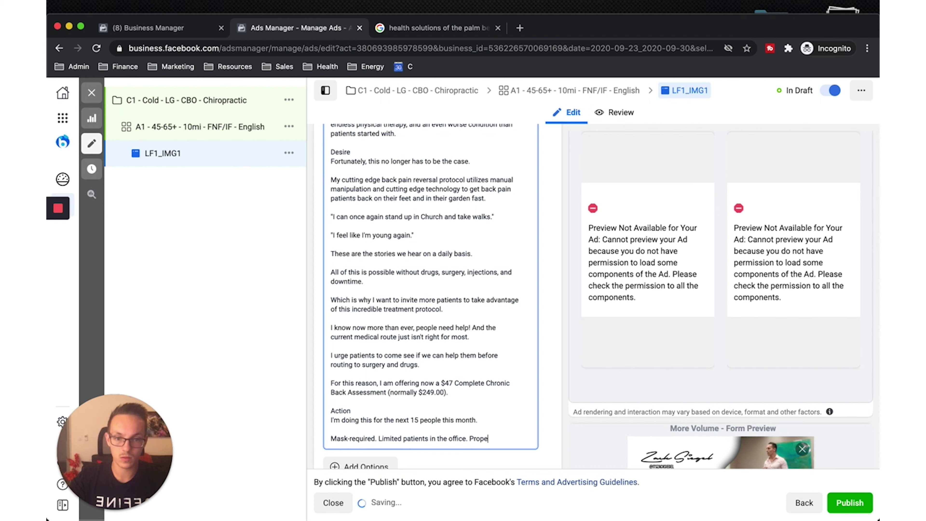
pyautogui.write('r santi')
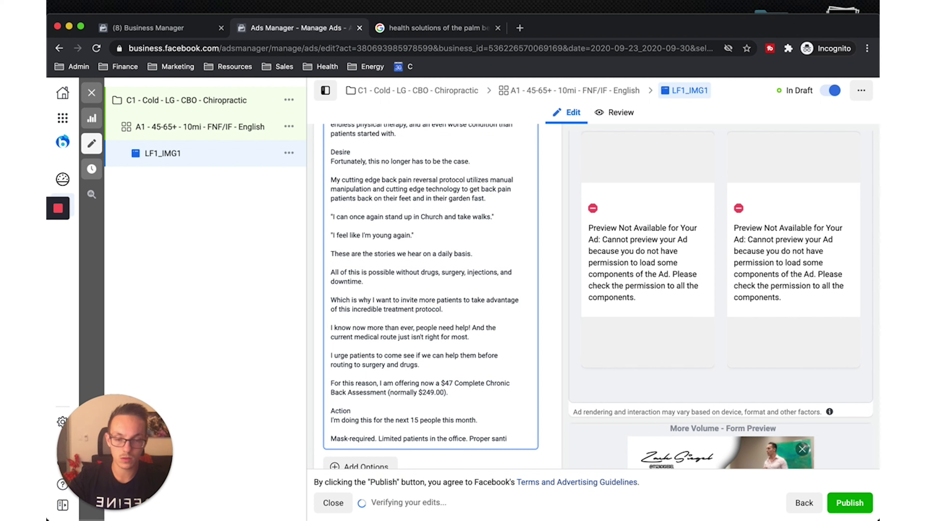
pyautogui.write('tation')
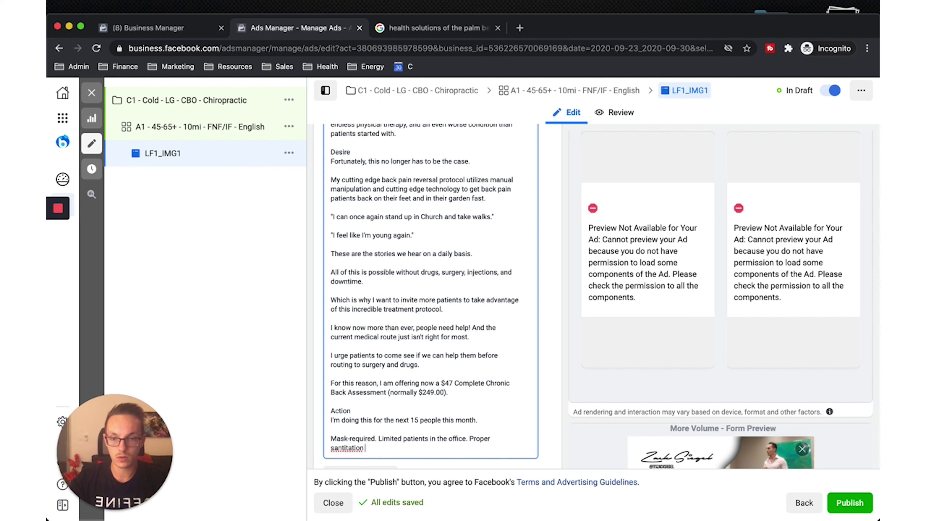
pyautogui.write(' is taking place.')
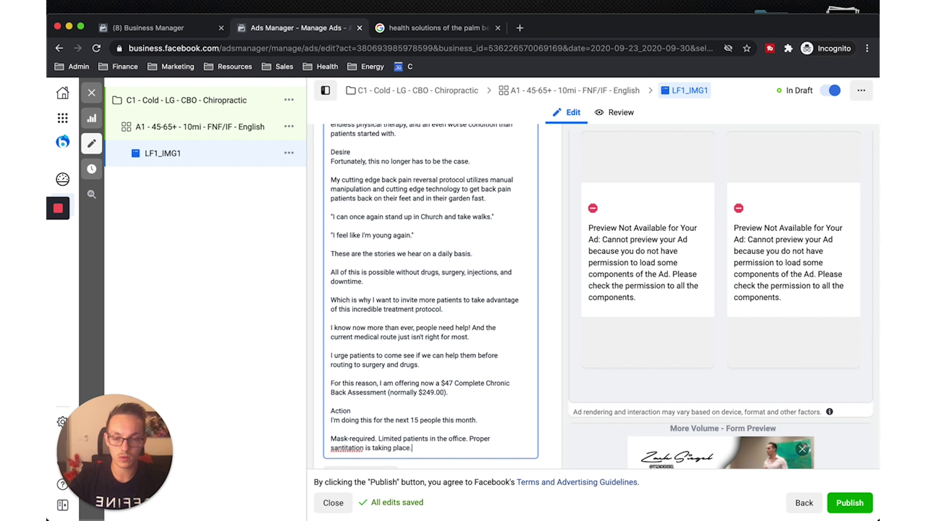
pyautogui.rightClick(342, 449)
pyautogui.click(372, 328)
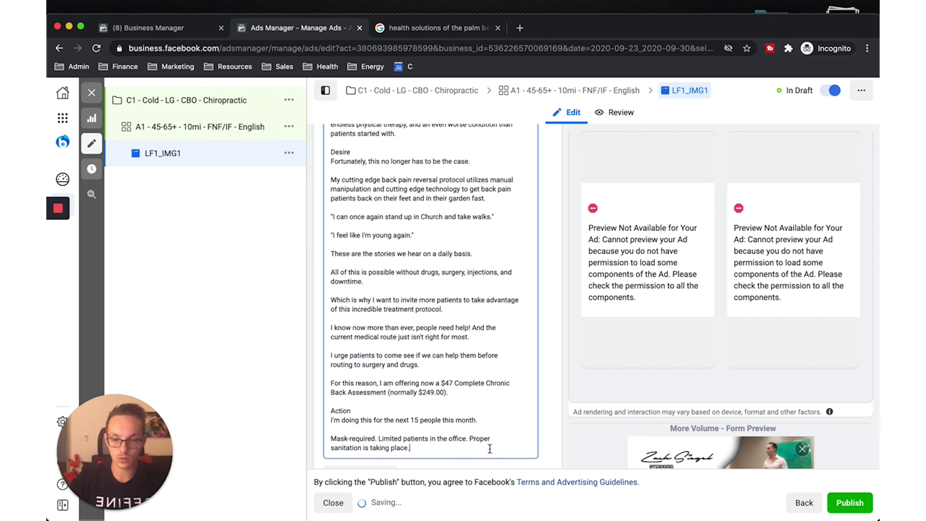
# Step: Add the paragraph "To sign up now, click the button below and complete the form to reserve your voucher.", followed by a blank line
pyautogui.press('Return')
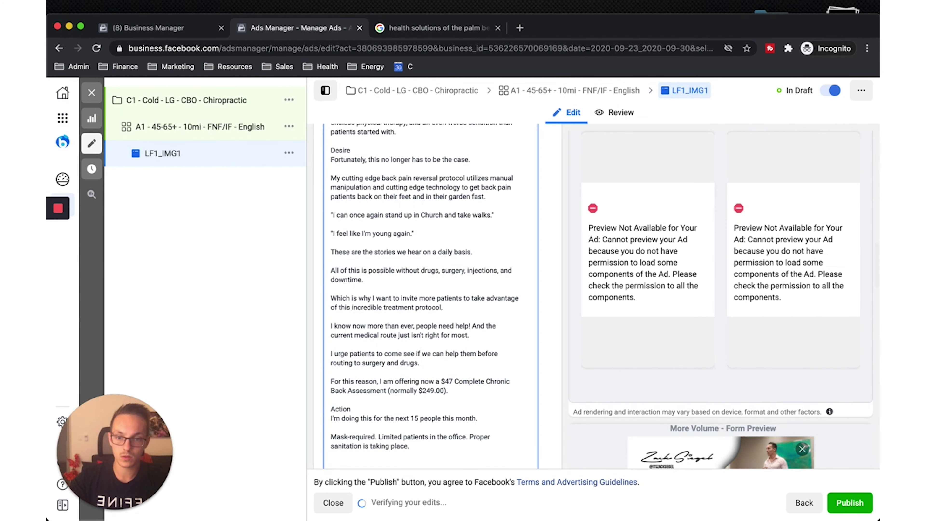
pyautogui.write('Tos i')
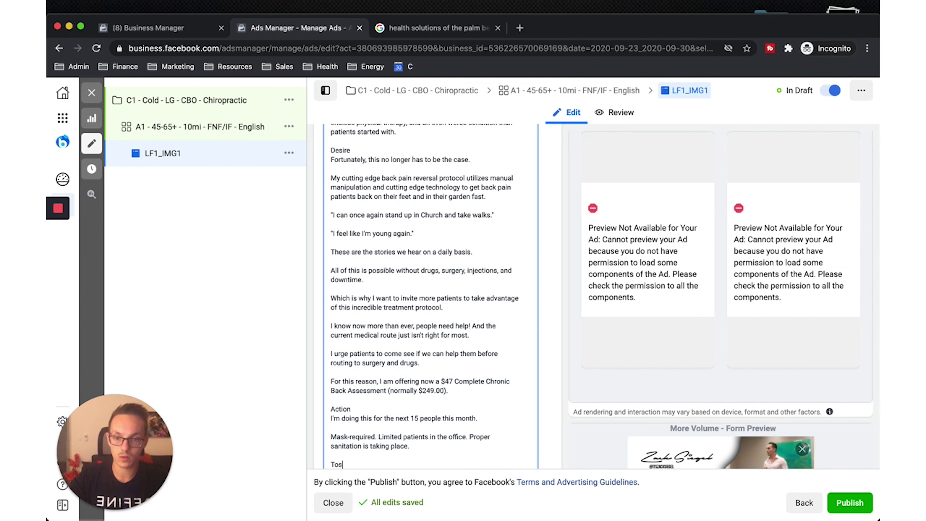
pyautogui.press('BackSpace')
pyautogui.write('sign up')
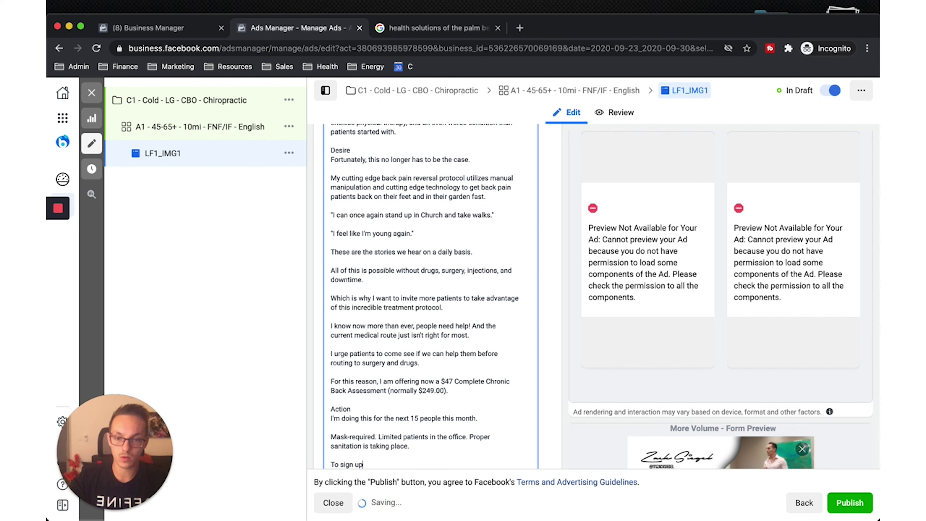
pyautogui.write(' now, click')
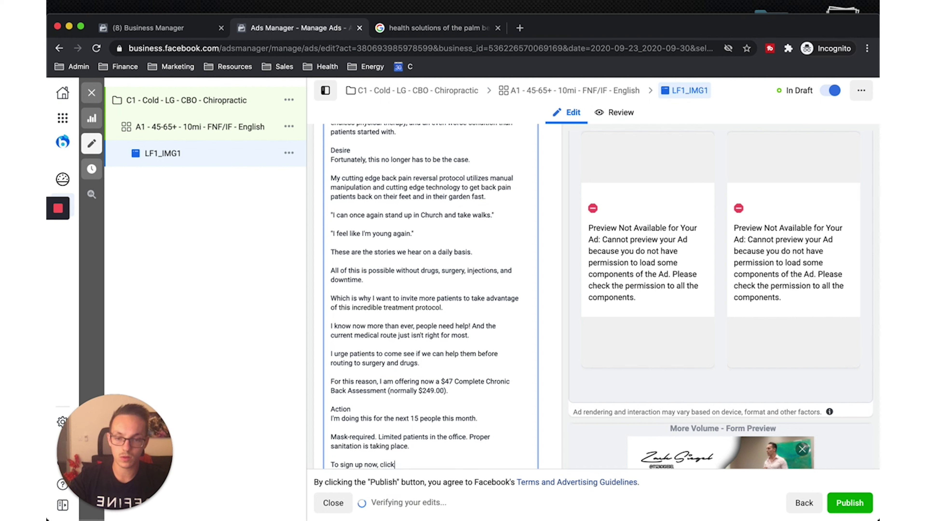
pyautogui.write(' the button below and complete')
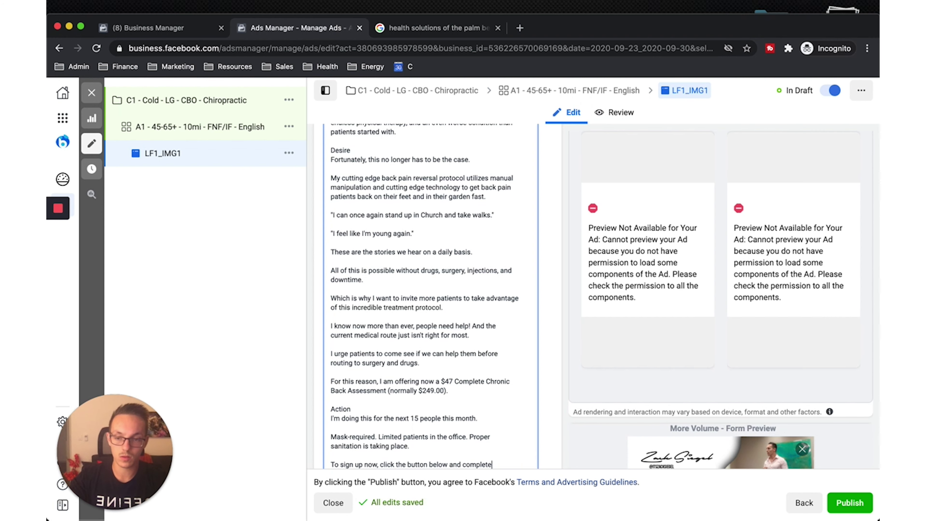
pyautogui.scroll(-1, 511, 393)
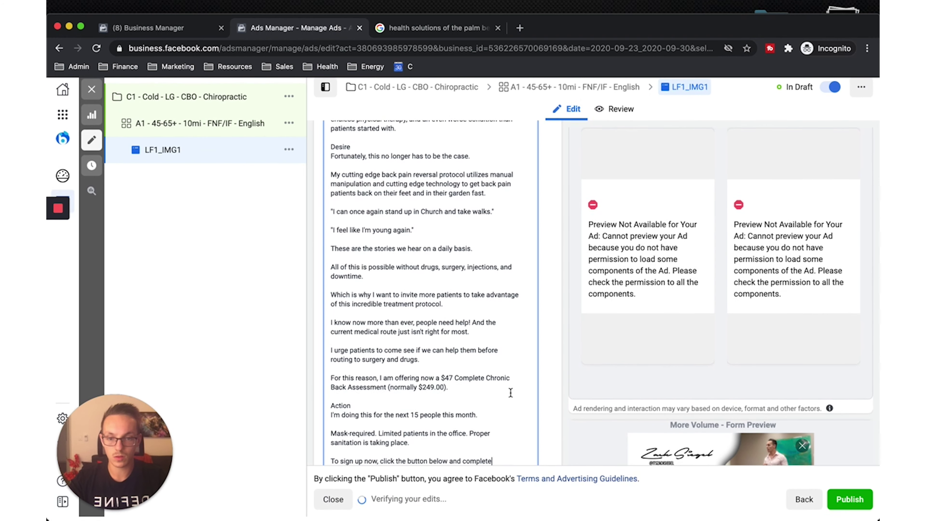
pyautogui.write('th')
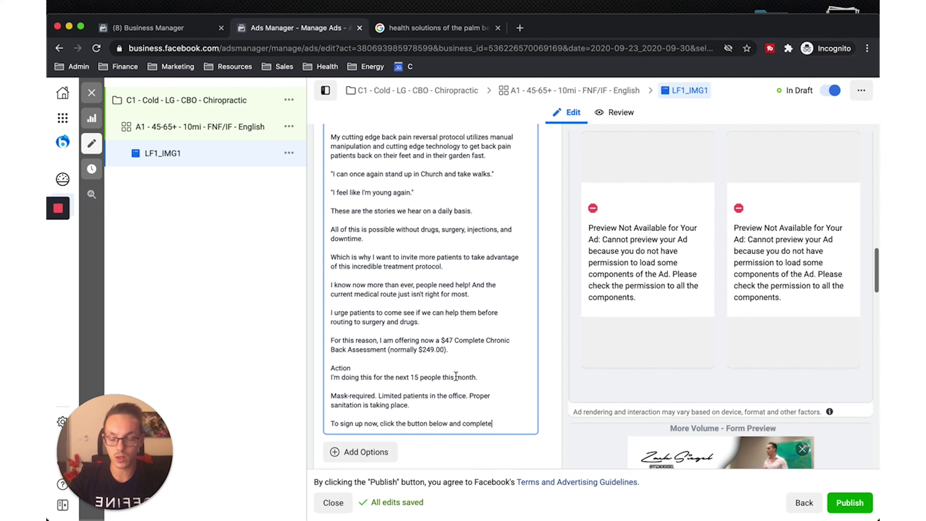
pyautogui.write('e form to r')
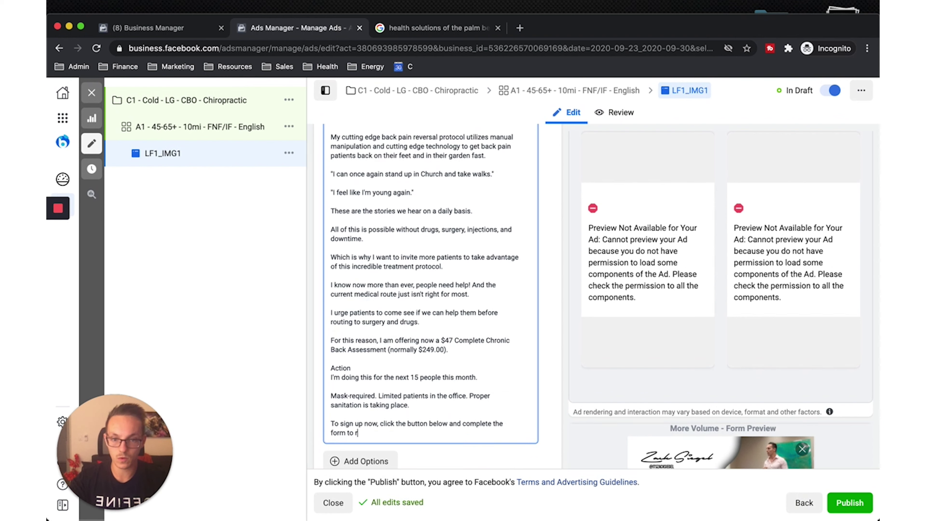
pyautogui.write('eserve your voucher.')
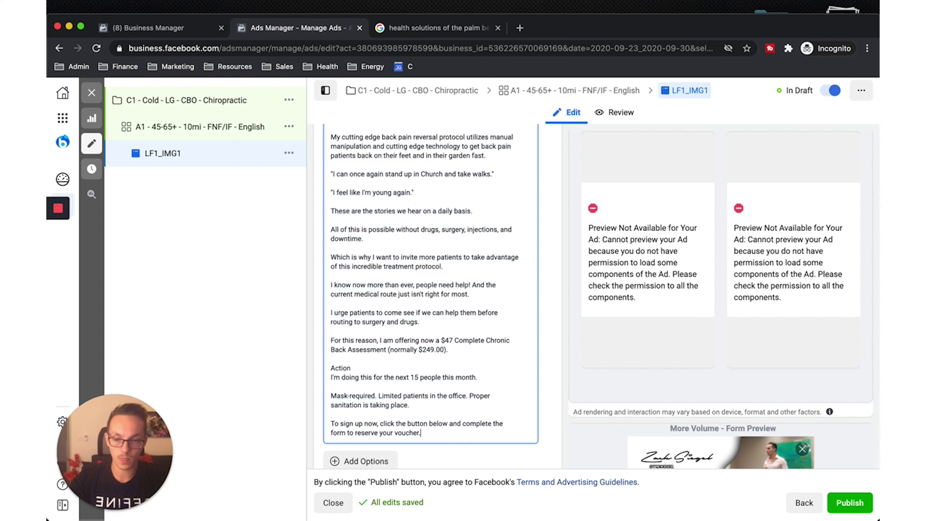
pyautogui.press('Return')
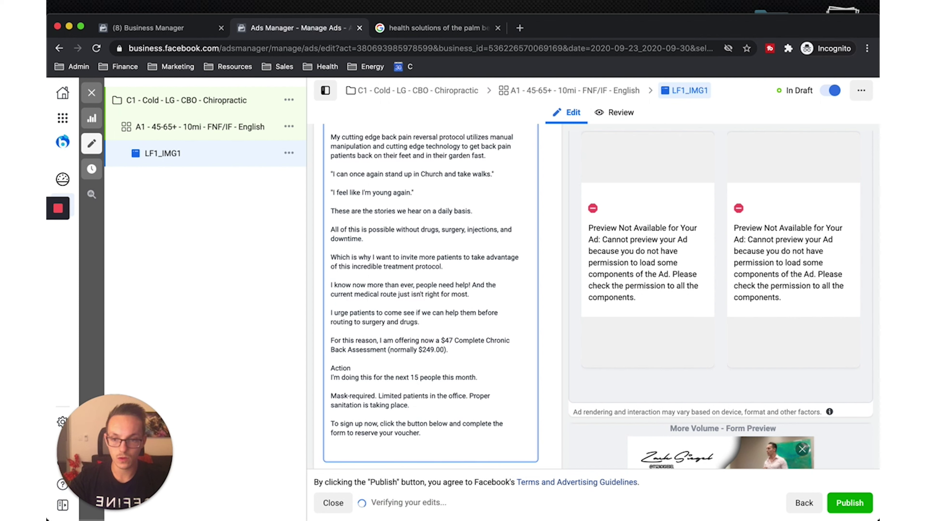
pyautogui.write('All patients')
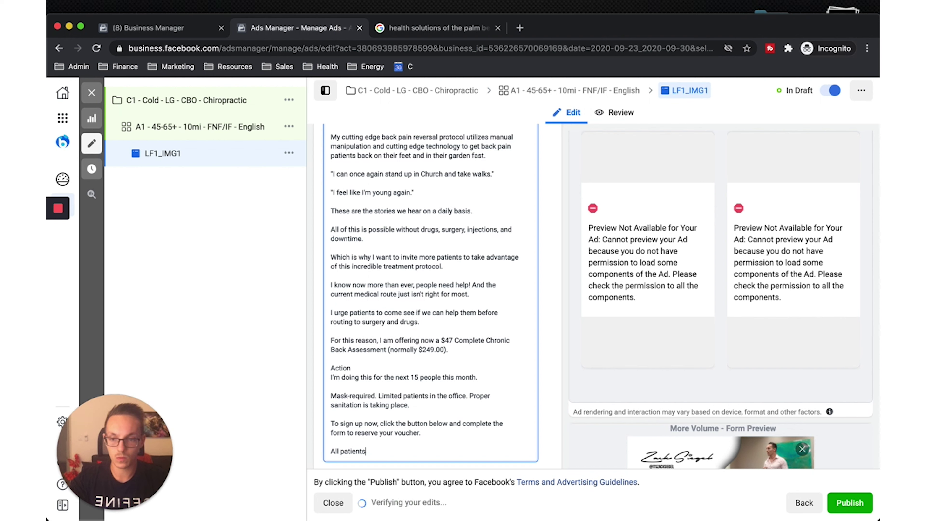
pyautogui.press('BackSpace')
pyautogui.press('BackSpace')
pyautogui.press('BackSpace')
pyautogui.press('BackSpace')
pyautogui.press('BackSpace')
pyautogui.press('BackSpace')
pyautogui.press('BackSpace')
pyautogui.press('BackSpace')
pyautogui.press('BackSpace')
pyautogui.press('BackSpace')
pyautogui.press('BackSpace')
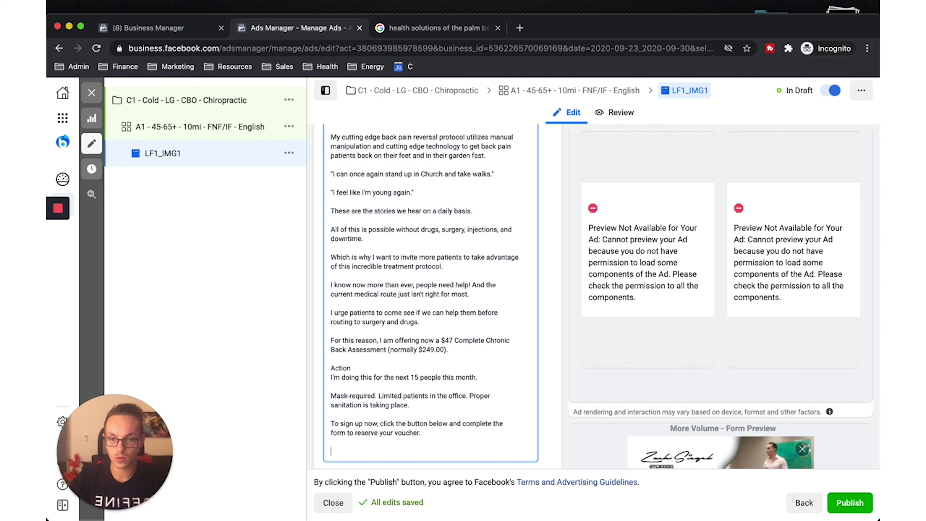
# Step: Write the next Action paragraph: "You must confirm your appointment with our office to hold your voucher."
pyautogui.write('YOuou m')
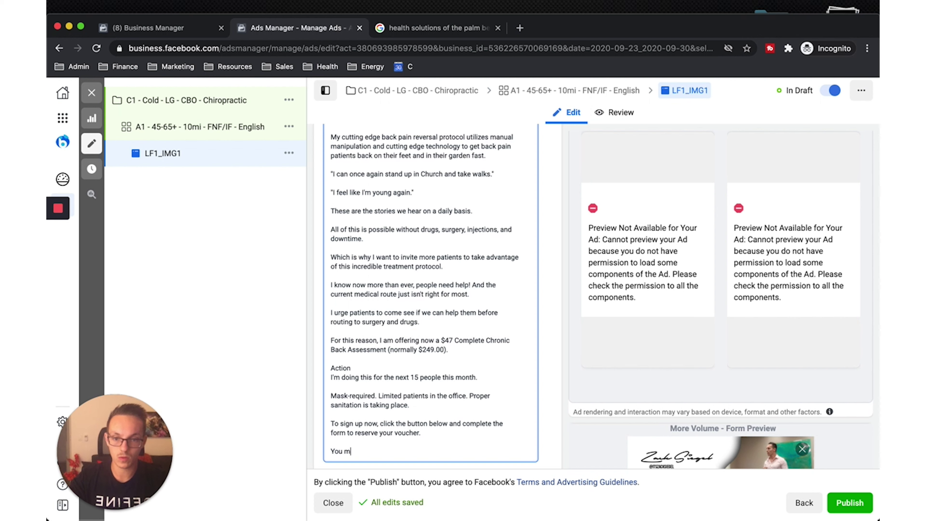
pyautogui.write('ust confirm your ap')
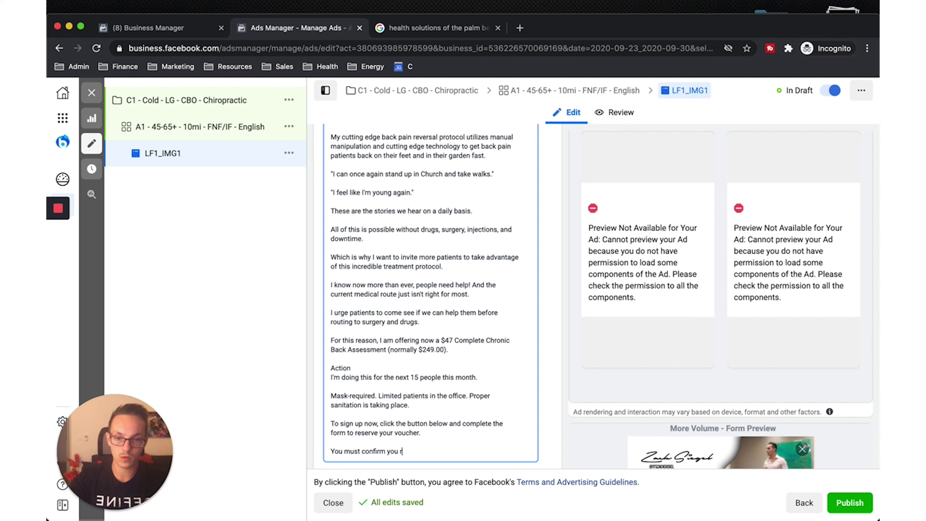
pyautogui.write('pointment with ')
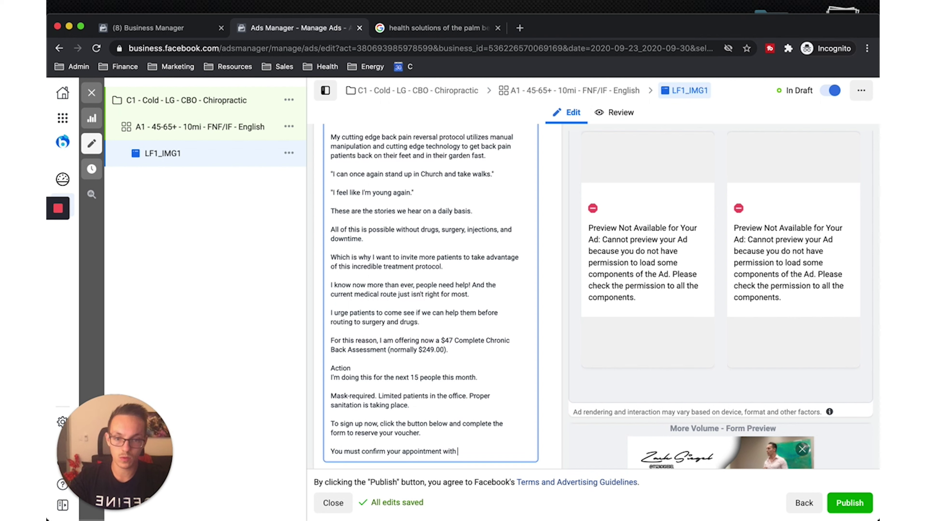
pyautogui.write('our office to')
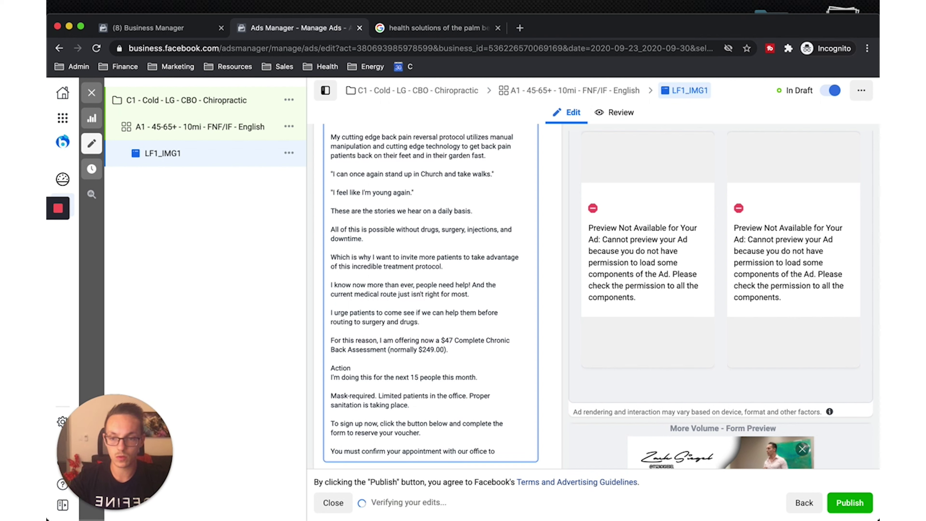
pyautogui.write(' hold your voucher.')
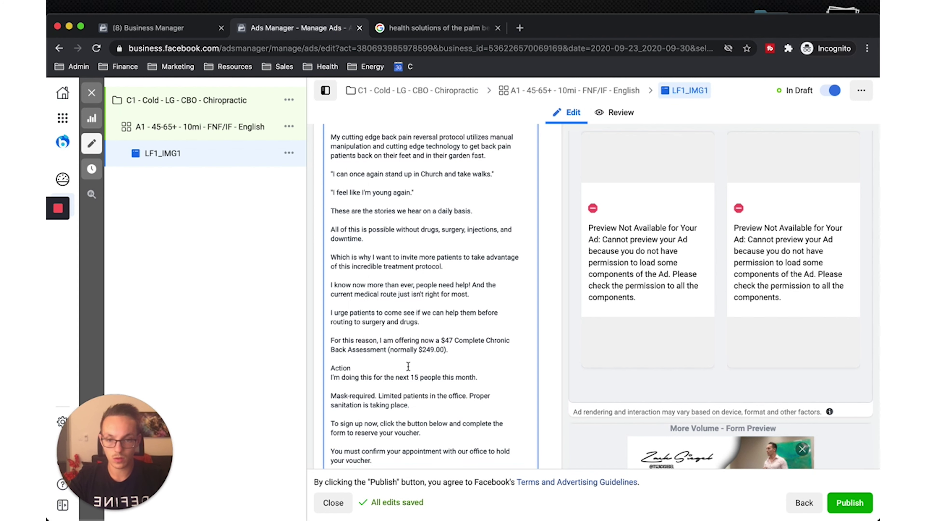
pyautogui.scroll(-3, 407, 367)
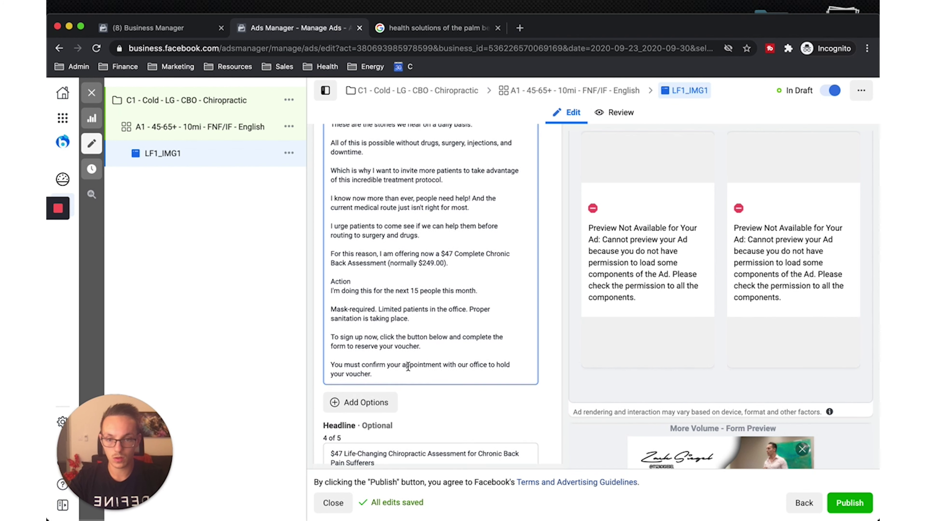
pyautogui.write('r.')
# Step: Add a closing paragraph, after a blank line: "Sign up now. If you're still seeing this vouchers are still available."
pyautogui.press('Return')
pyautogui.press('Return')
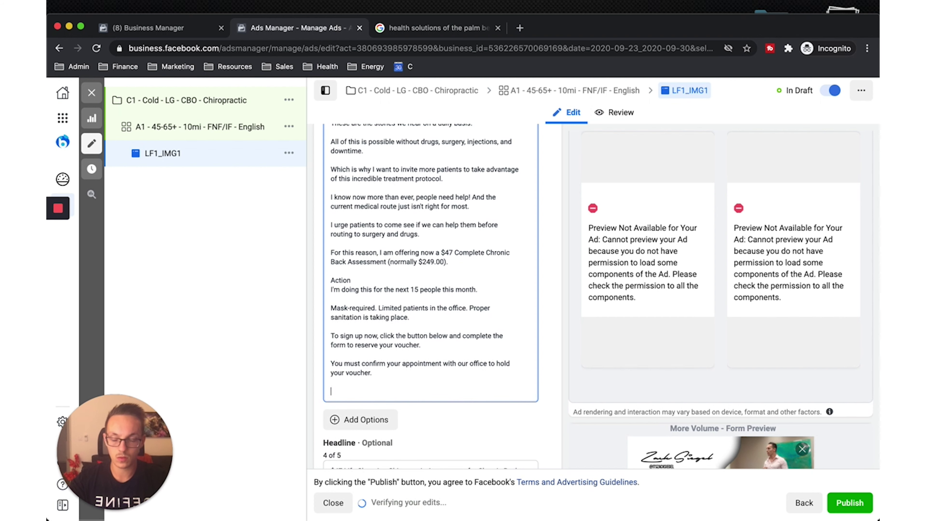
pyautogui.write('Singn')
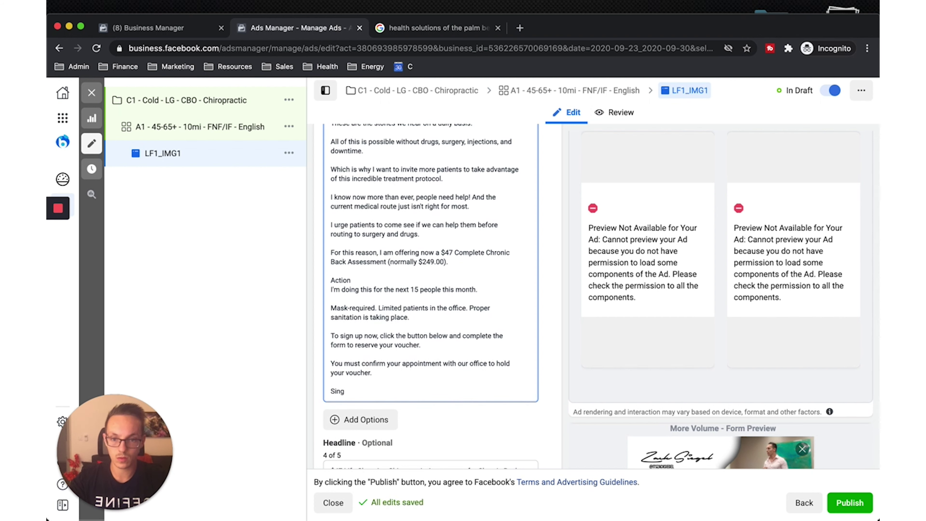
pyautogui.press('BackSpace')
pyautogui.press('BackSpace')
pyautogui.press('BackSpace')
pyautogui.write('ign up now. I')
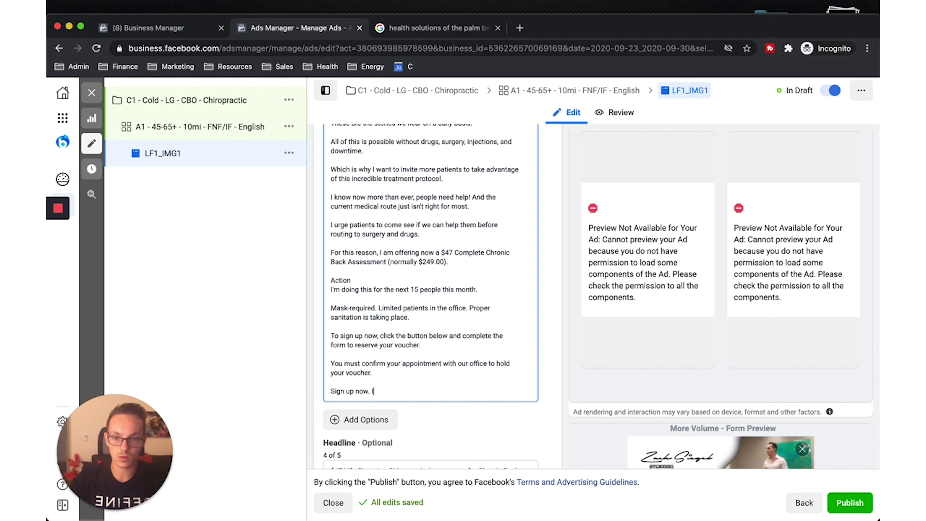
pyautogui.write("f you're still se")
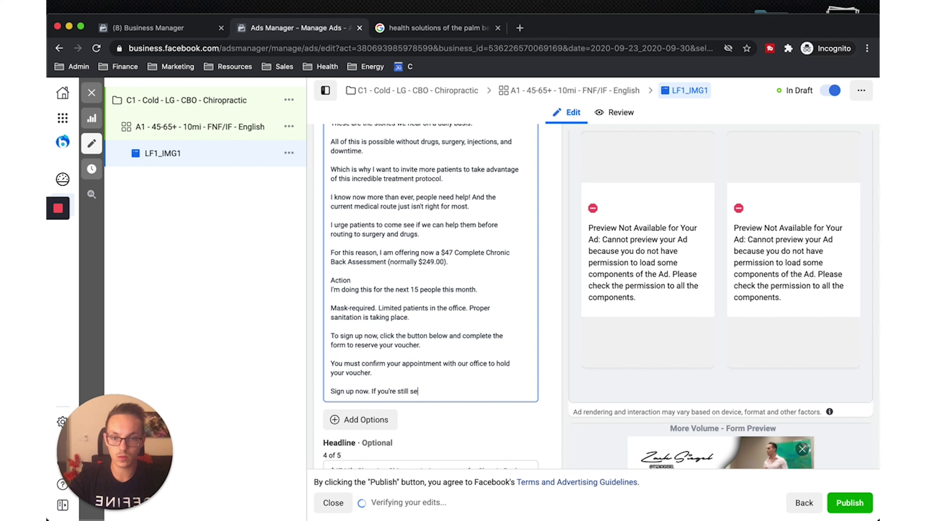
pyautogui.write('eing this')
pyautogui.write('ucher')
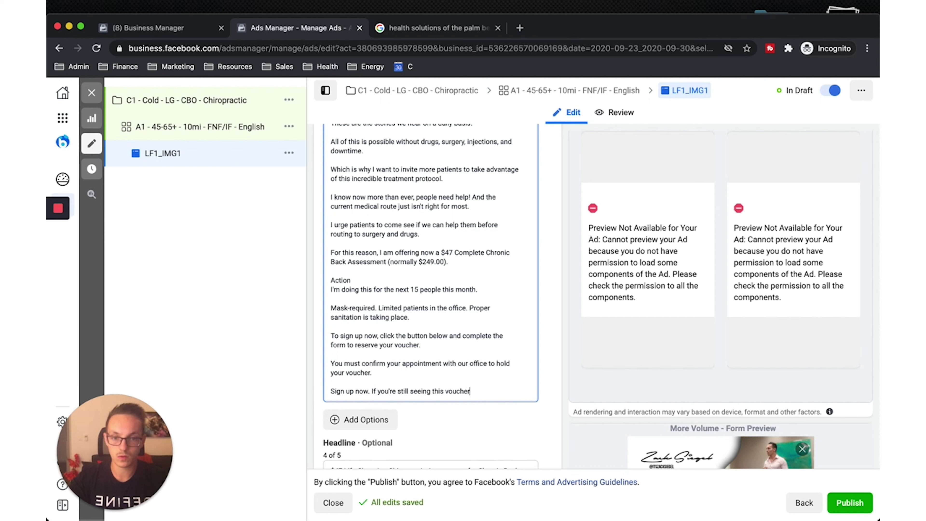
pyautogui.write('s are still available.')
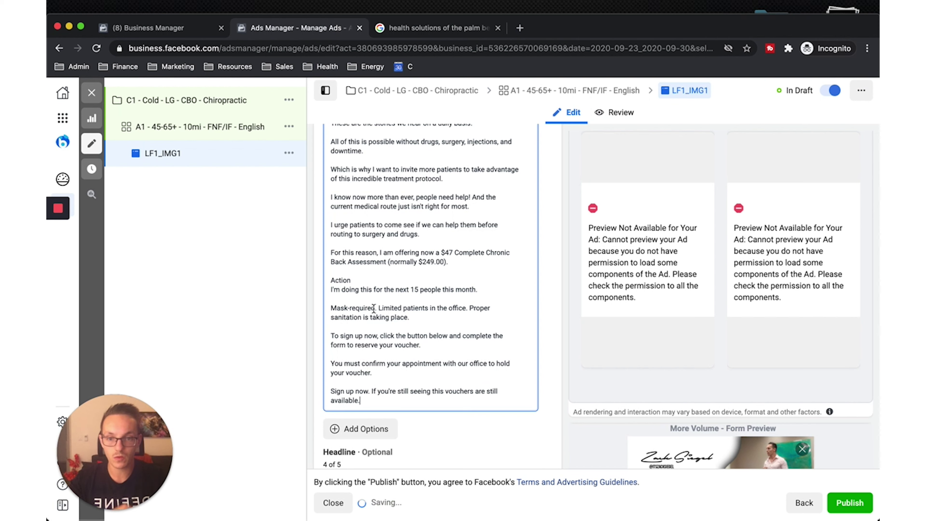
# Step: Remove the "Action" heading and its line above the "I'm doing this for the next 15 people" sentence
pyautogui.moveTo(350, 280); pyautogui.dragTo(328, 280)
pyautogui.press('BackSpace')
pyautogui.press('BackSpace')
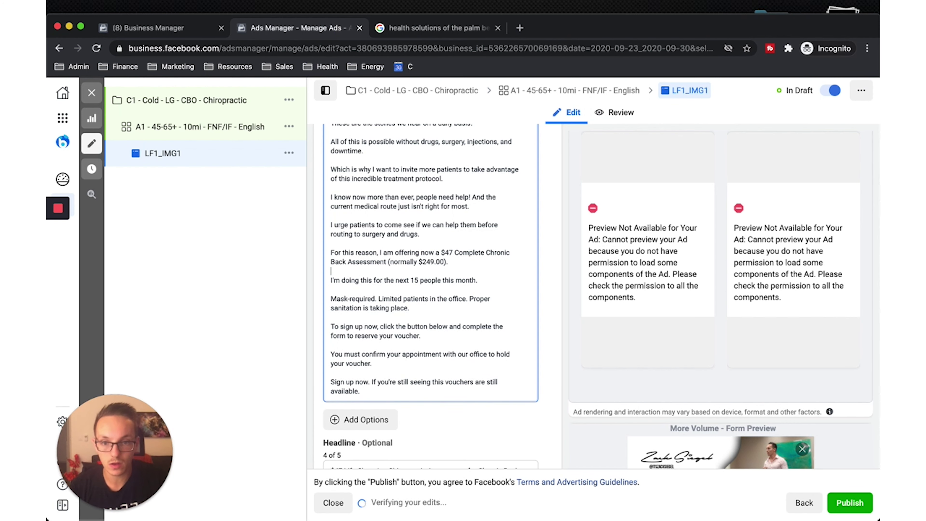
# Step: Remove the "Desire" heading and its line above "Fortunately, this no longer has to be the case."
pyautogui.scroll(4, 369, 192)
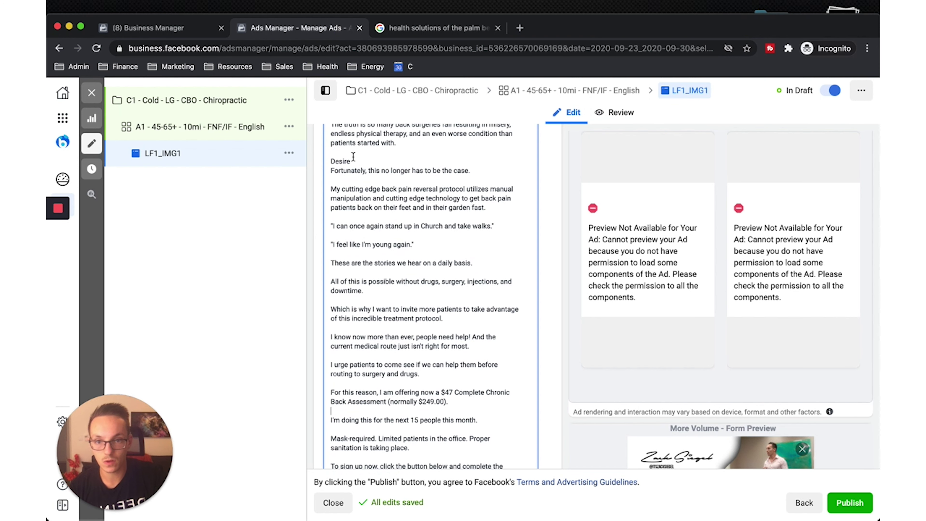
pyautogui.doubleClick(338, 157)
pyautogui.press('BackSpace')
pyautogui.press('BackSpace')
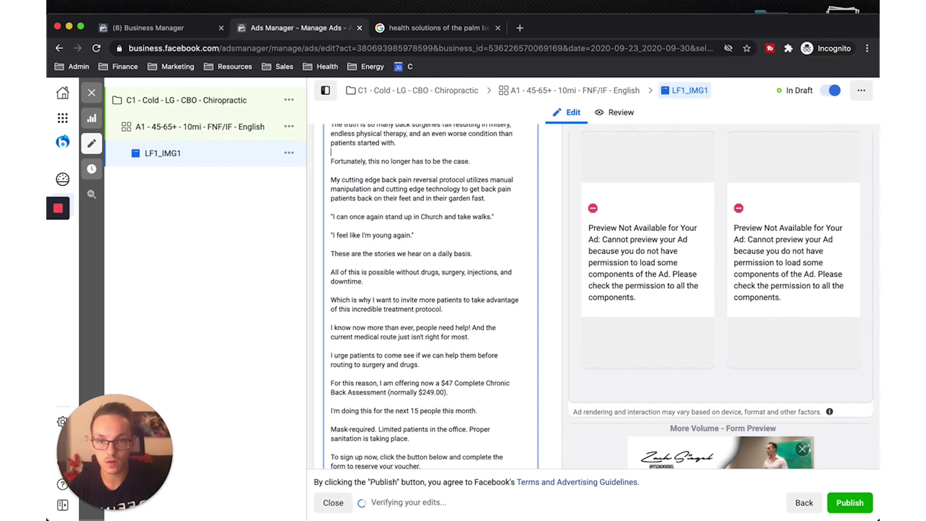
# Step: Remove the "Interest" heading and its line above the paragraph starting "Most doctors today"
pyautogui.scroll(5, 365, 219)
pyautogui.click(363, 230)
pyautogui.doubleClick(363, 230)
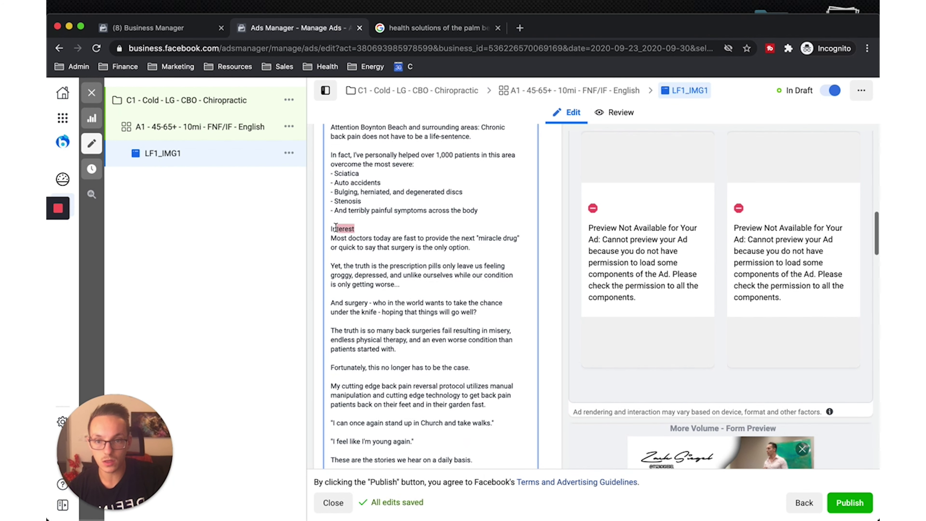
pyautogui.press('BackSpace')
pyautogui.press('BackSpace')
# Step: Remove the "Attention" heading so the primary text starts with "Attention Boynton Beach and surrounding areas"
pyautogui.scroll(3, 331, 244)
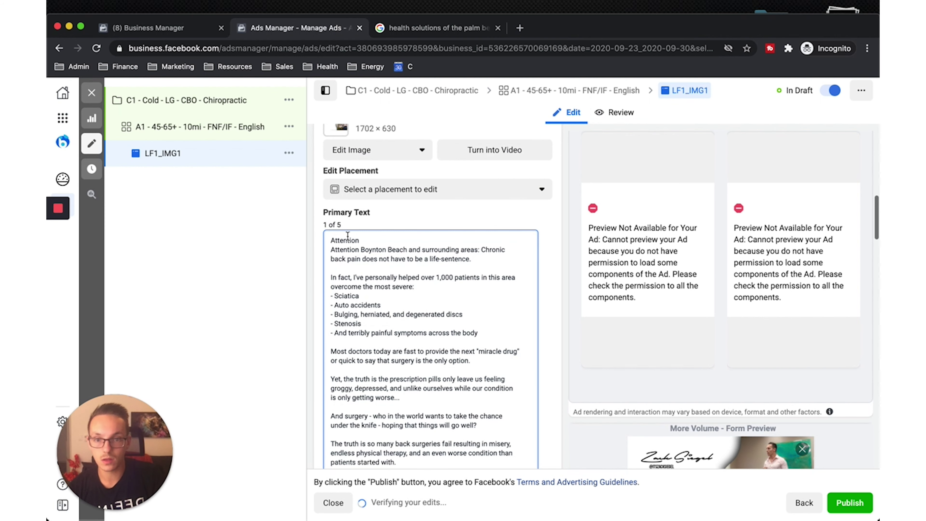
pyautogui.doubleClick(332, 240)
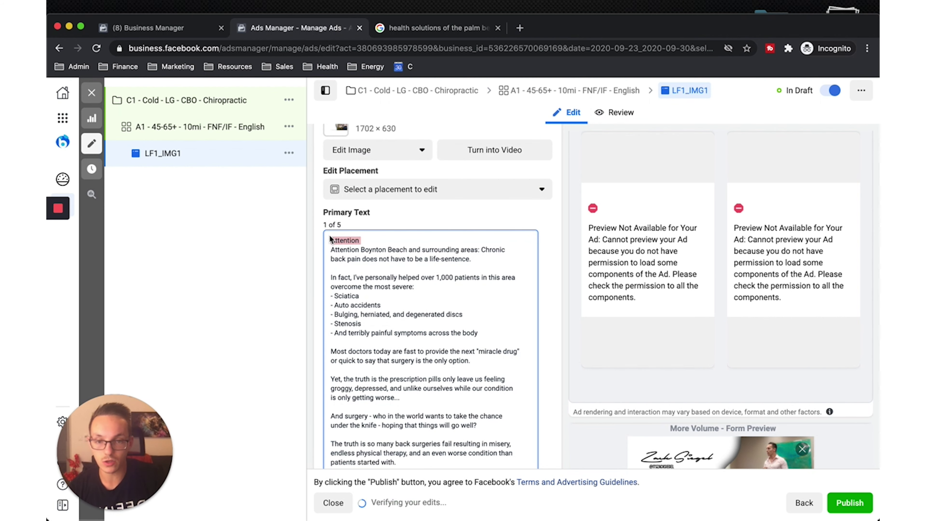
pyautogui.press('BackSpace')
pyautogui.press('BackSpace')
# Step: Proofread the full primary text, from the Boynton Beach opening through the sign-up call to action, along with the headlines
pyautogui.scroll(-10, 446, 299)
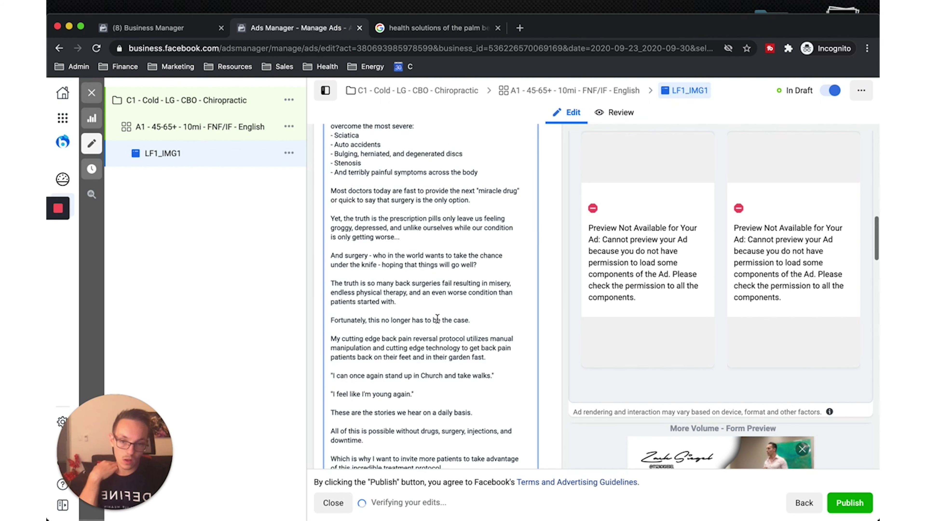
pyautogui.scroll(-5, 438, 319)
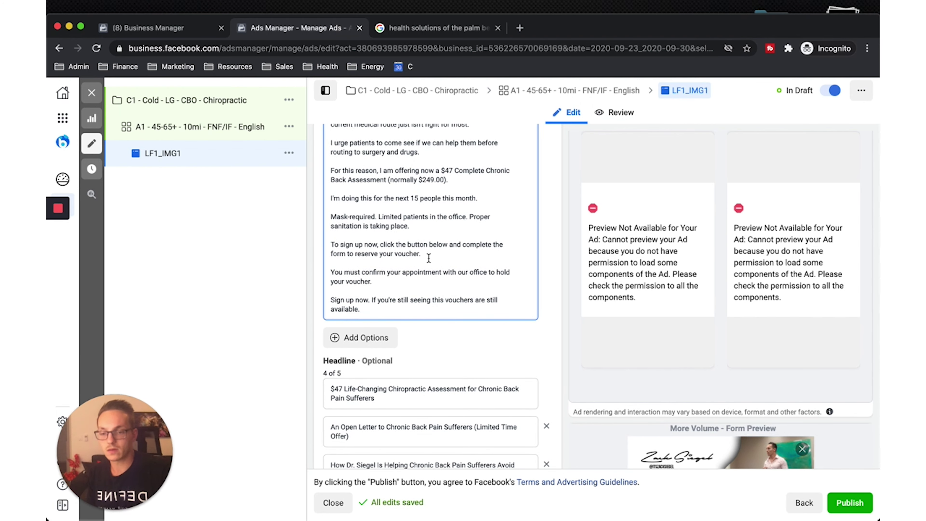
pyautogui.scroll(10, 459, 198)
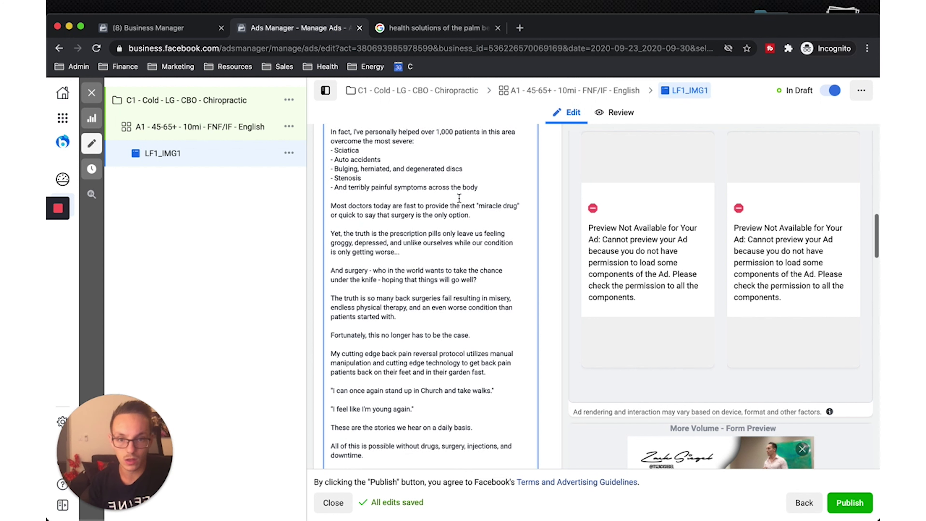
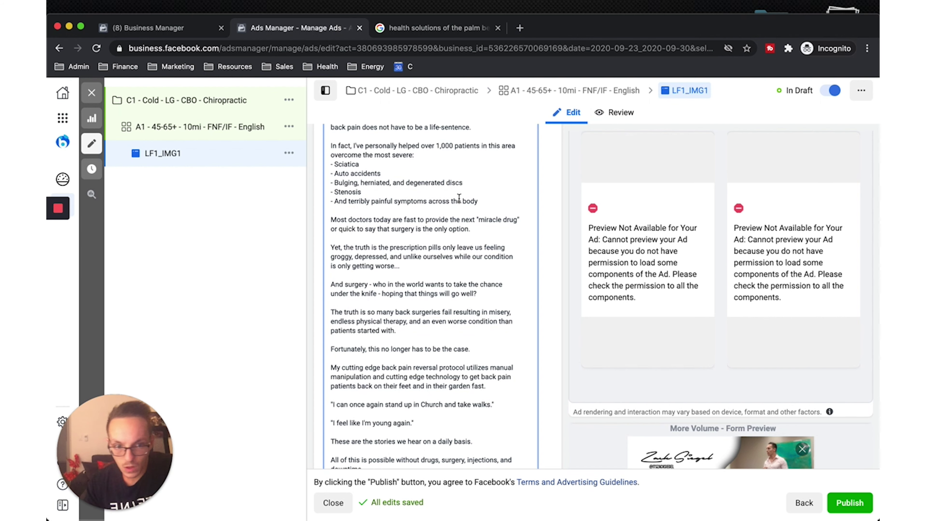
pyautogui.scroll(5, 446, 257)
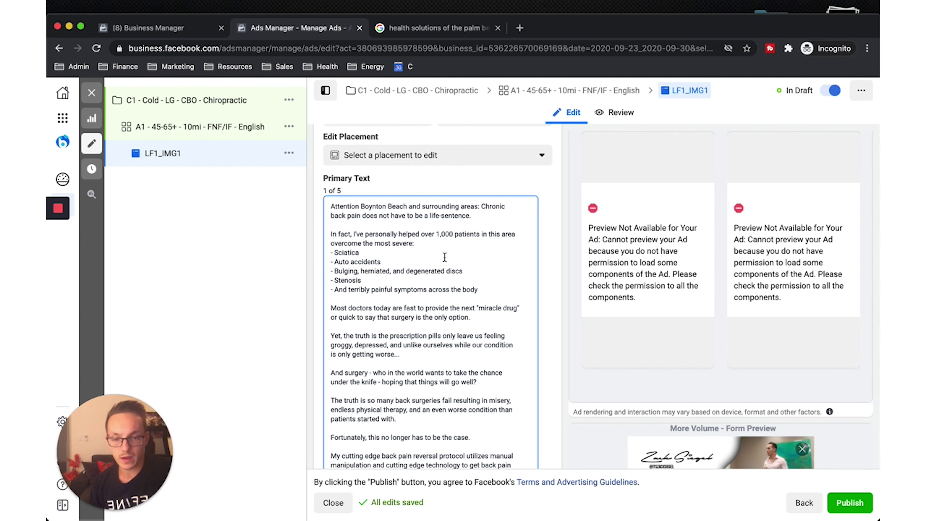
pyautogui.scroll(-10, 444, 257)
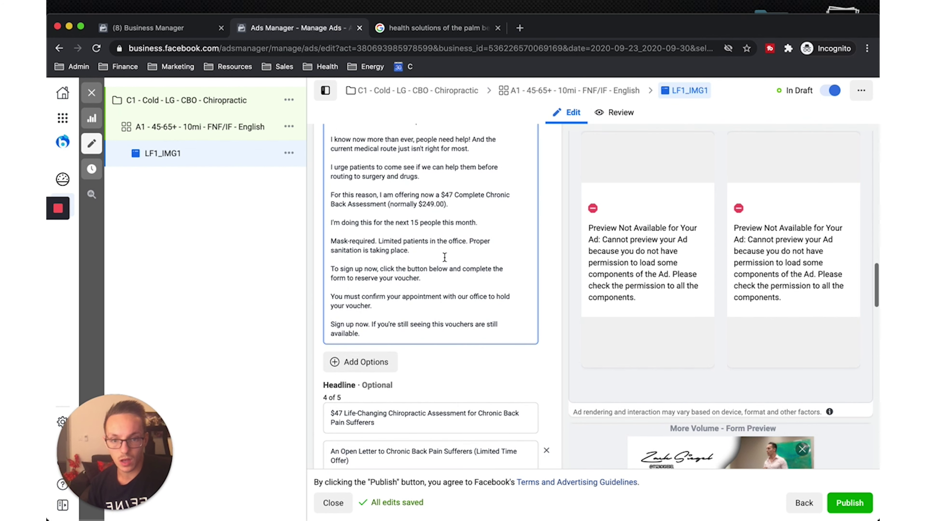
pyautogui.scroll(-3, 444, 257)
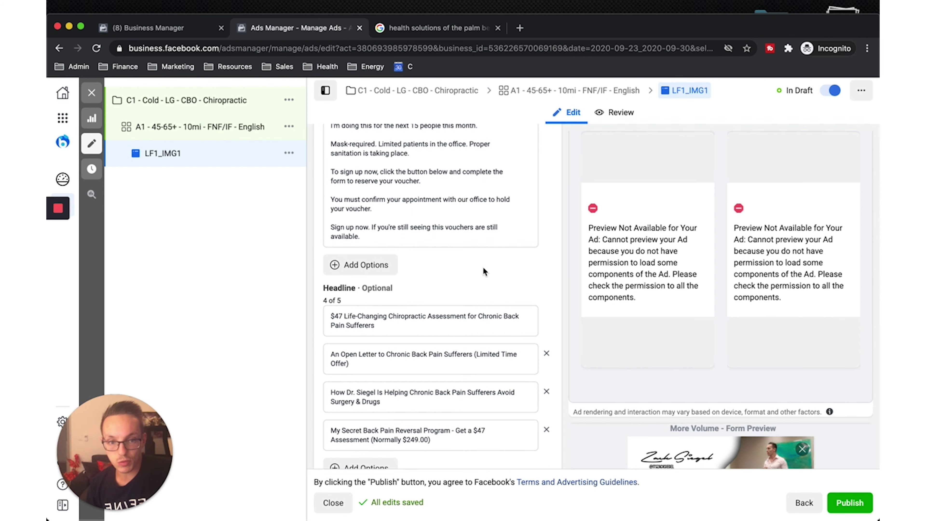
pyautogui.scroll(-8, 487, 270)
pyautogui.scroll(5, 489, 270)
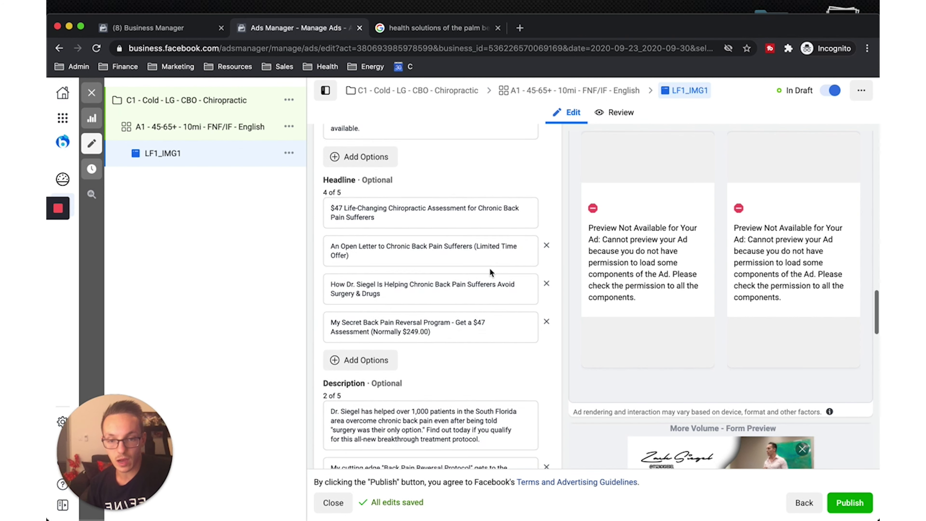
pyautogui.scroll(10, 489, 269)
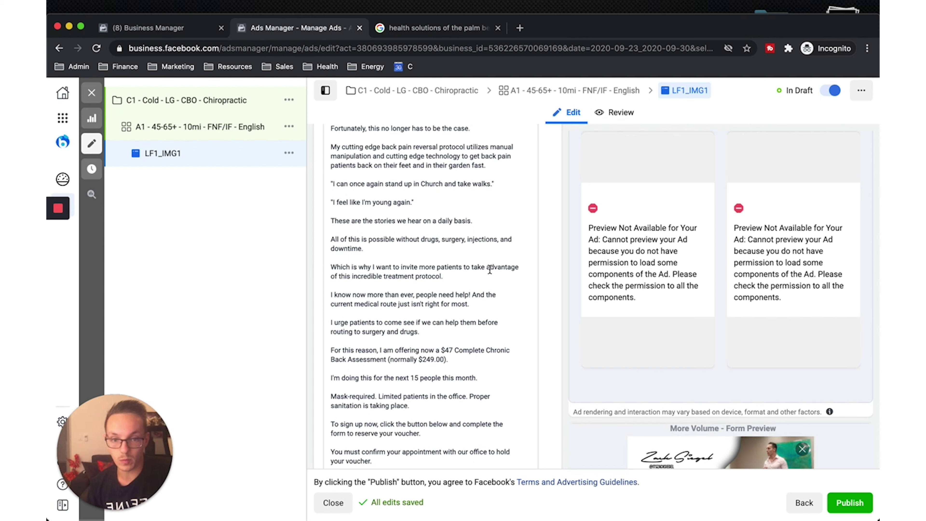
pyautogui.scroll(-2, 538, 415)
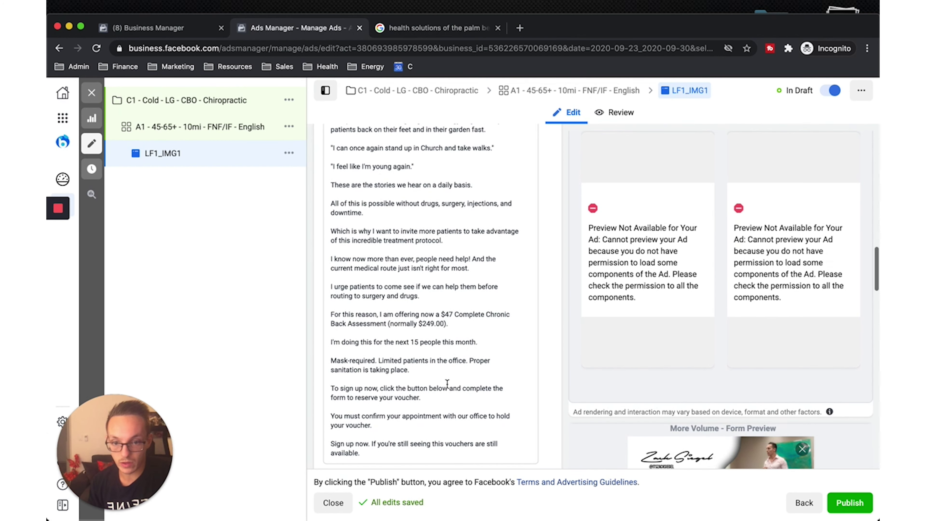
pyautogui.scroll(15, 430, 406)
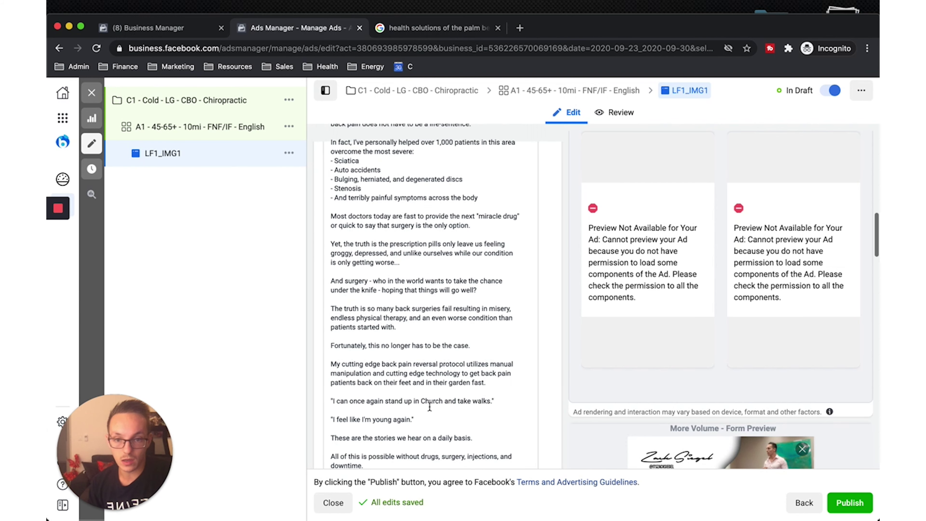
pyautogui.scroll(2, 430, 406)
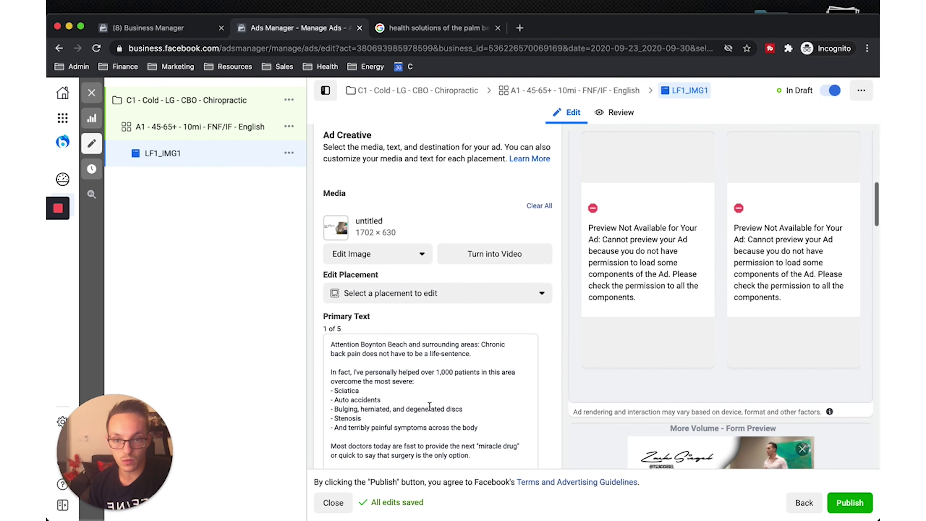
# Step: Check the ad's headline and description variations and the image-editing choices for its media
pyautogui.moveTo(331, 363); pyautogui.dragTo(478, 456)
pyautogui.click(444, 430)
pyautogui.scroll(-8, 444, 430)
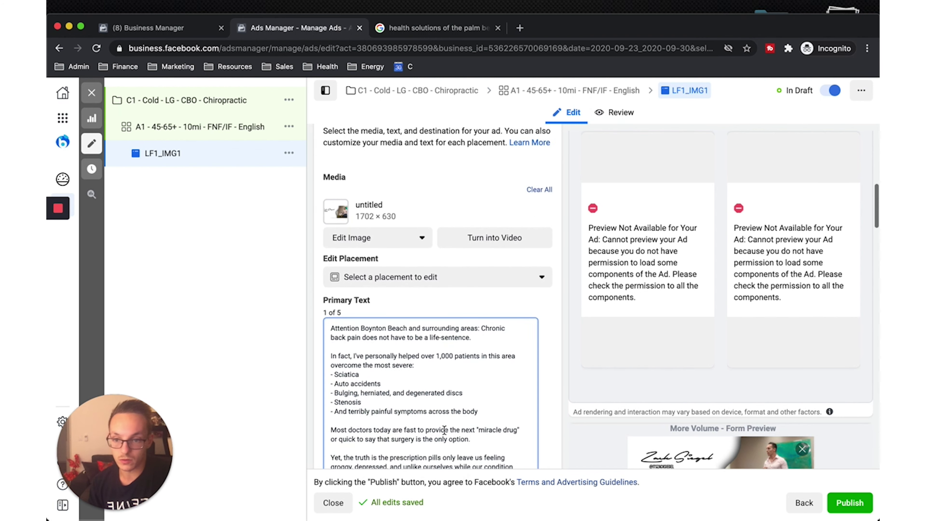
pyautogui.scroll(-9, 444, 429)
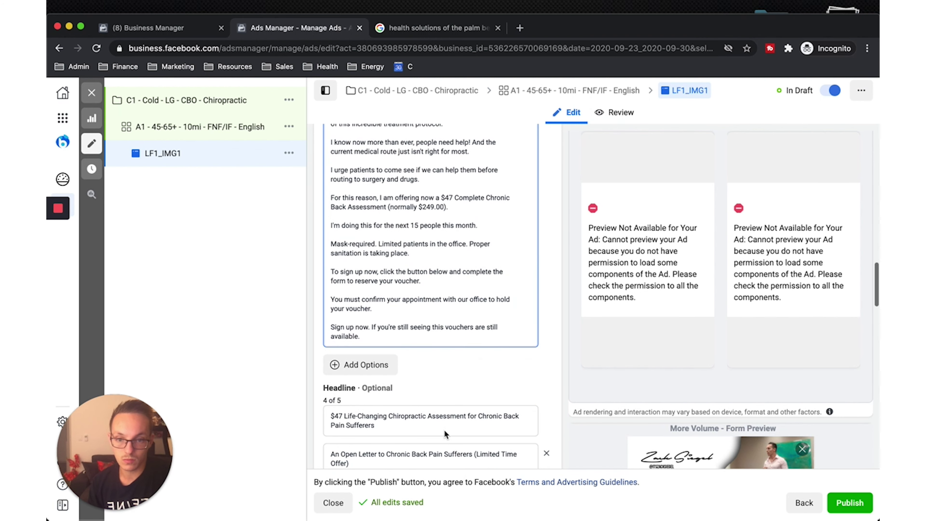
pyautogui.scroll(-4, 443, 429)
pyautogui.scroll(-6, 444, 432)
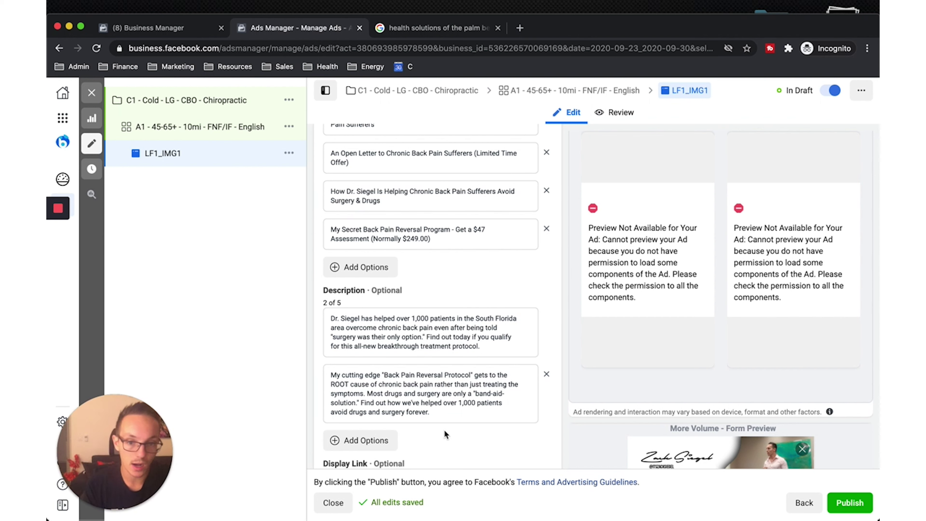
pyautogui.scroll(10, 436, 346)
pyautogui.scroll(3, 436, 346)
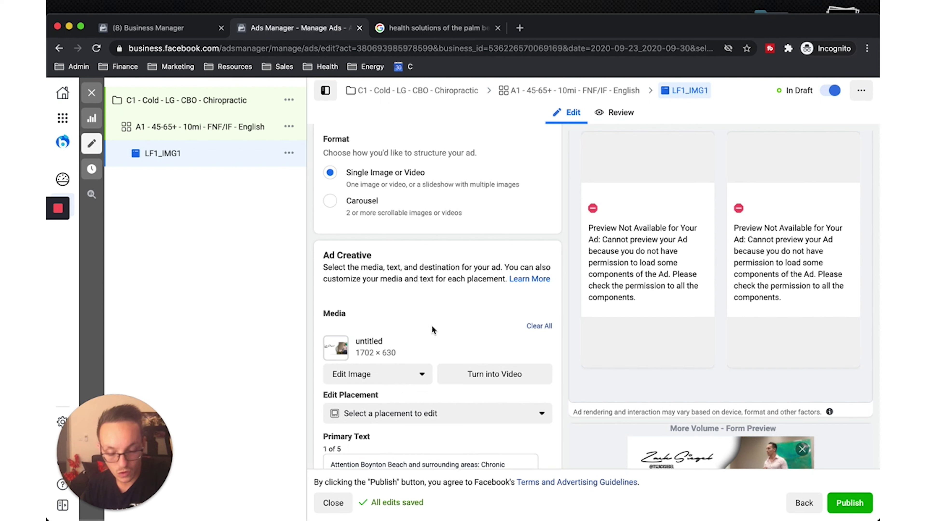
pyautogui.click(391, 378)
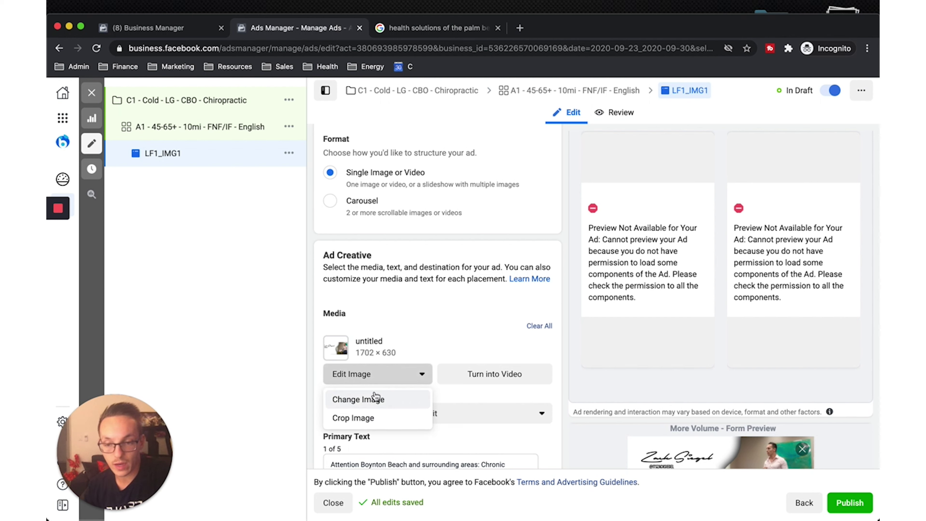
pyautogui.click(351, 313)
# Step: Open the Health Solutions of the Palm Beaches Facebook page from the Google results and show its photos
pyautogui.click(434, 30)
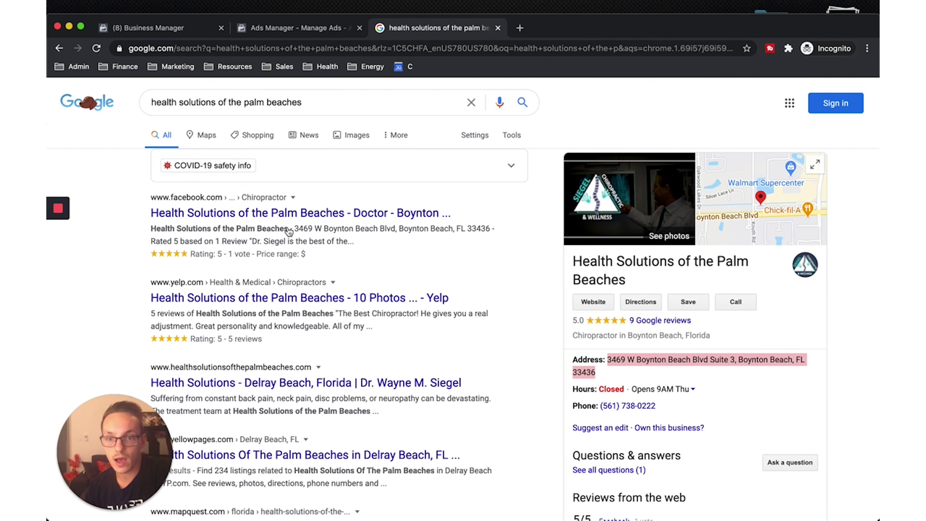
pyautogui.click(333, 215)
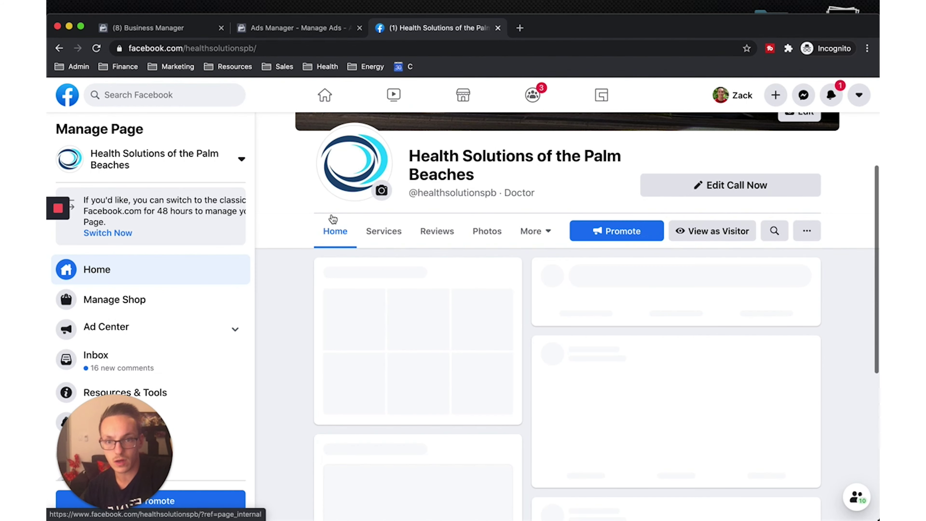
pyautogui.click(496, 236)
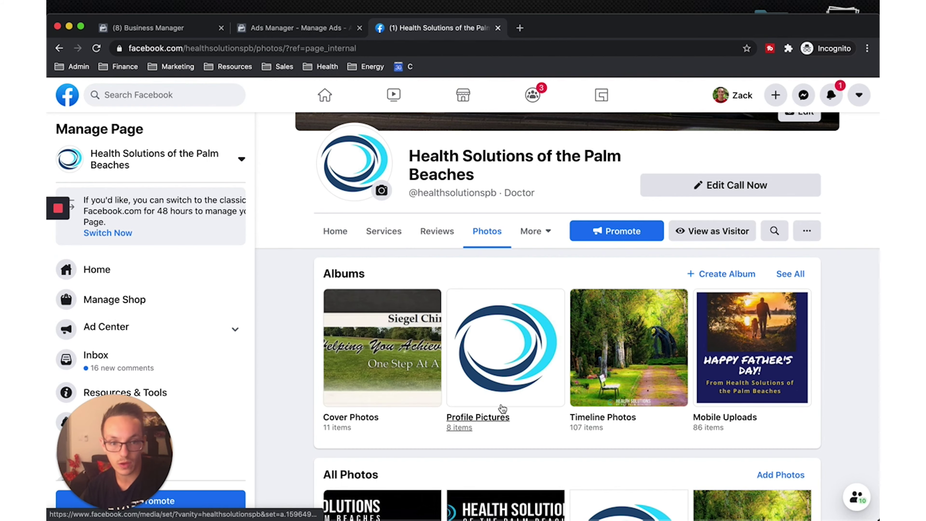
# Step: Browse the page's photos and open the one of the doctor standing beside the red-haired seated patient
pyautogui.scroll(-15, 503, 409)
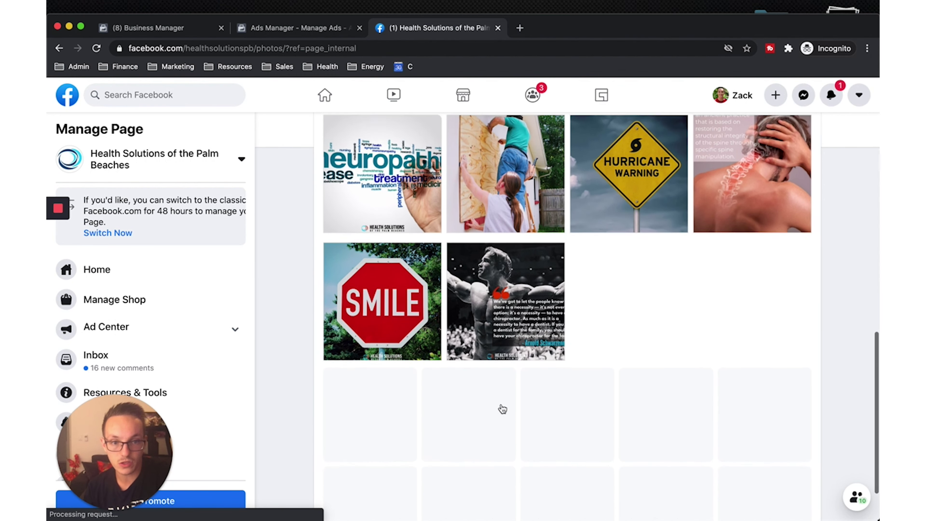
pyautogui.scroll(-2, 503, 409)
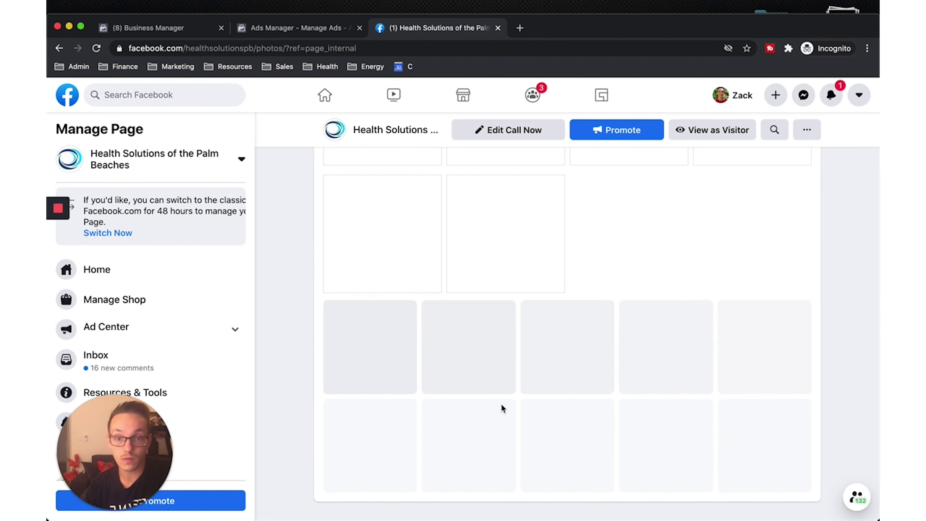
pyautogui.scroll(-8, 343, 362)
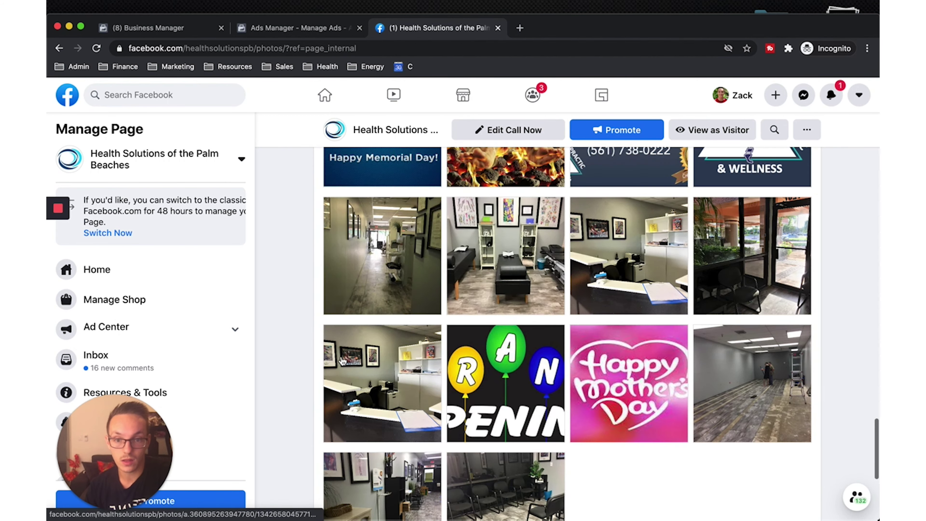
pyautogui.scroll(10, 420, 285)
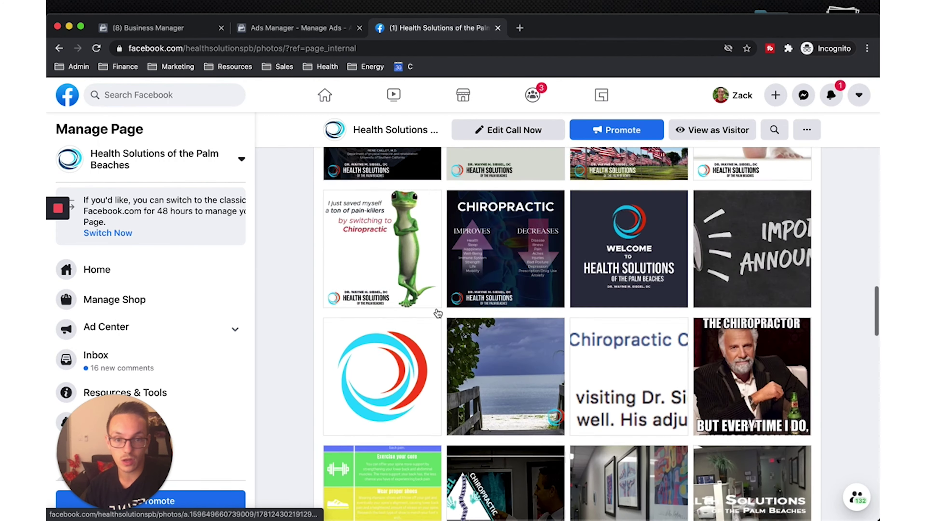
pyautogui.scroll(10, 431, 317)
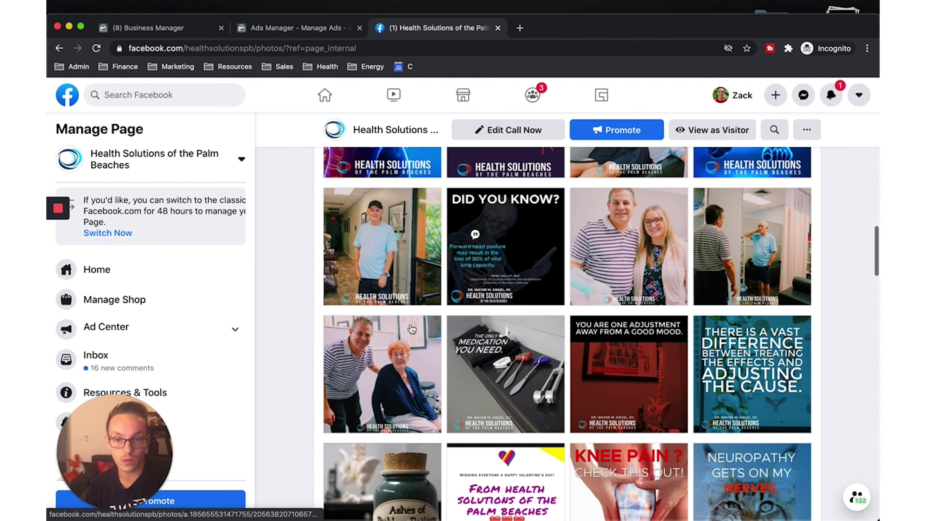
pyautogui.click(374, 363)
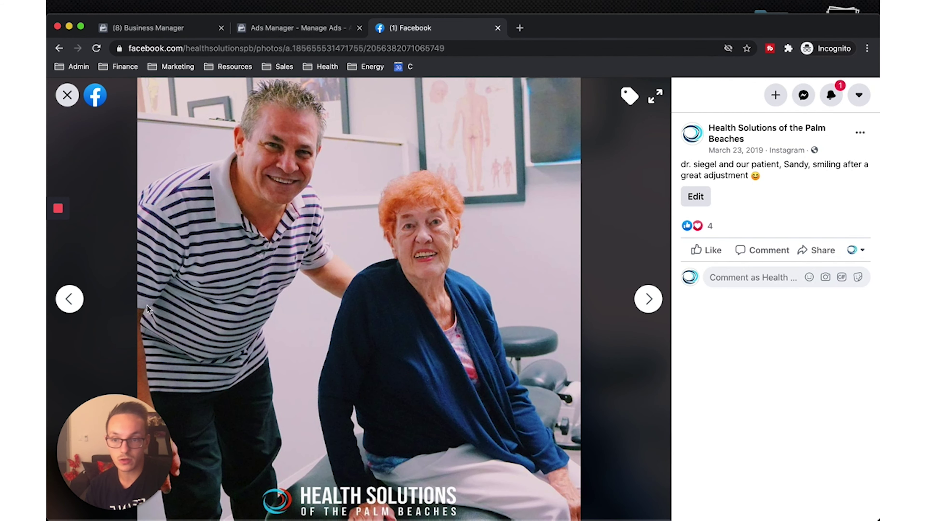
# Step: Compare the neighbouring patient photos and return to the one of the doctor with the red-haired seated patient
pyautogui.click(77, 300)
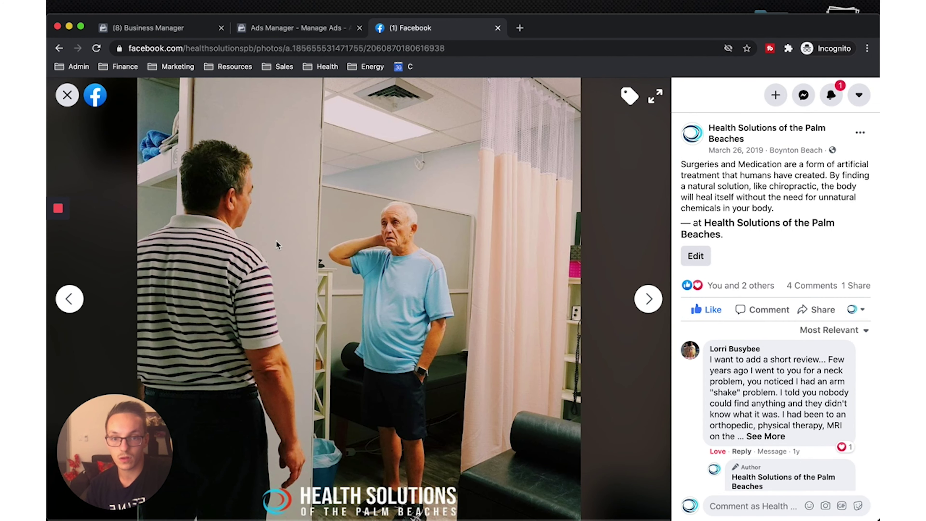
pyautogui.click(79, 307)
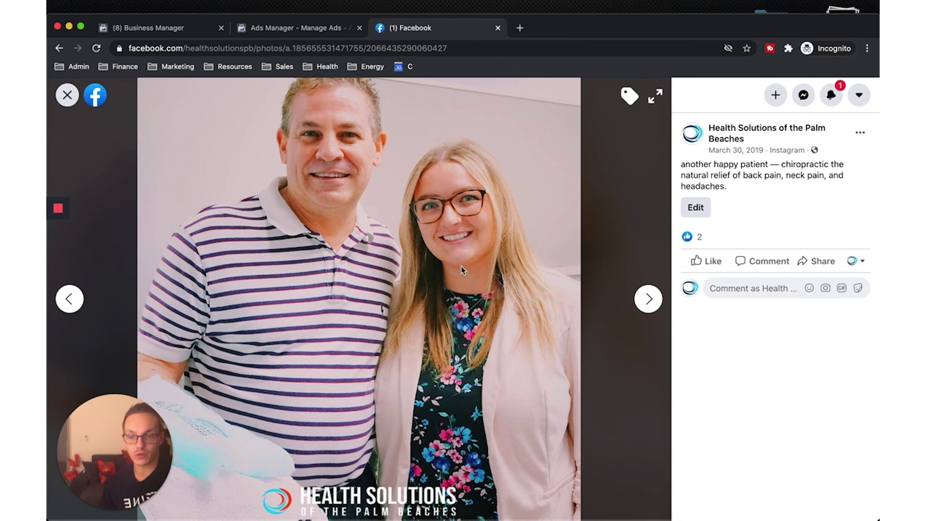
pyautogui.click(639, 305)
pyautogui.click(639, 305)
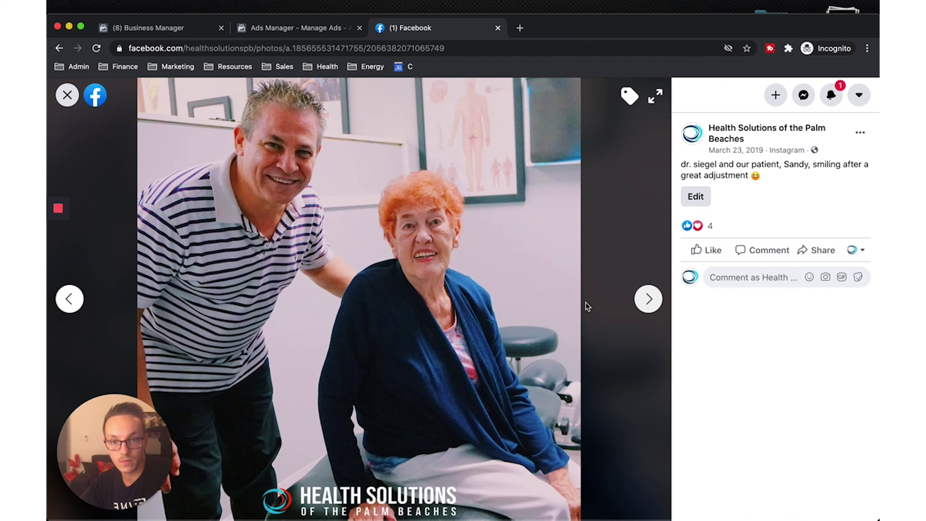
# Step: Save the photo of the doctor with the red-haired patient to the Downloads folder as a JPEG image
pyautogui.rightClick(372, 240)
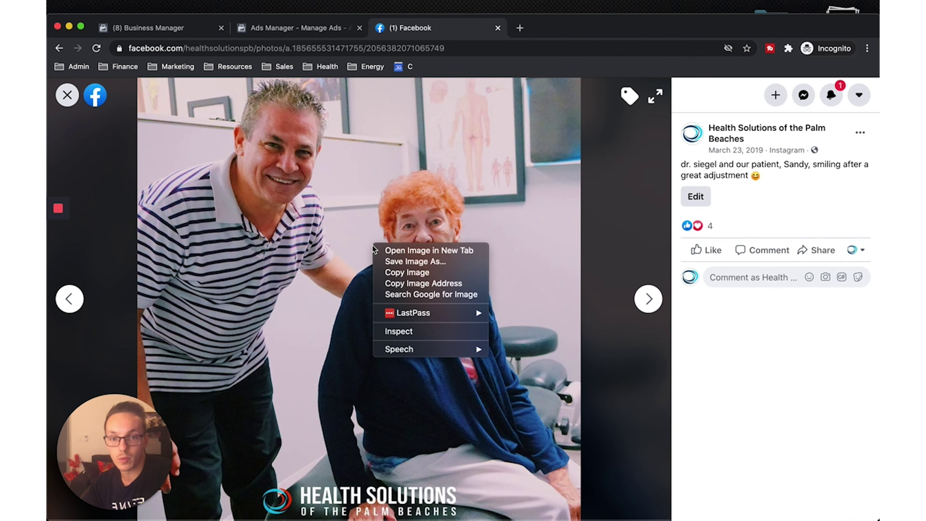
pyautogui.click(414, 265)
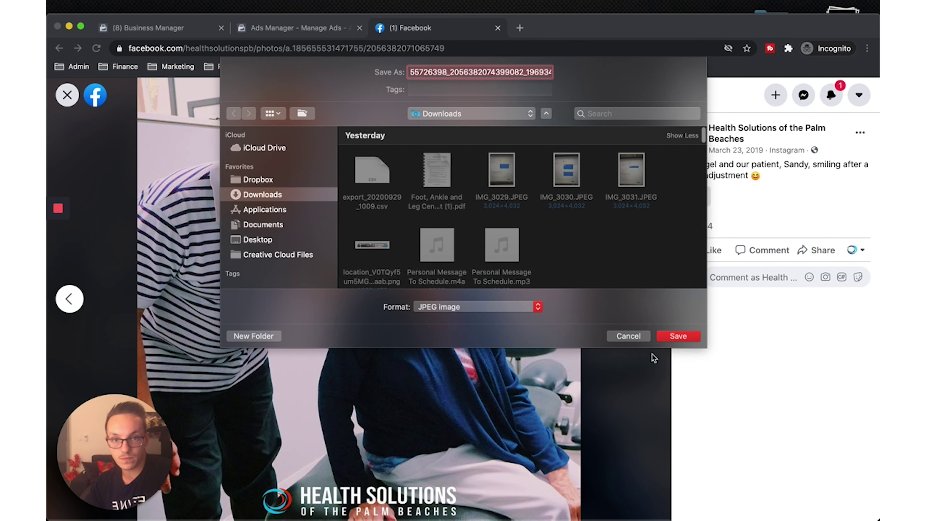
pyautogui.click(676, 336)
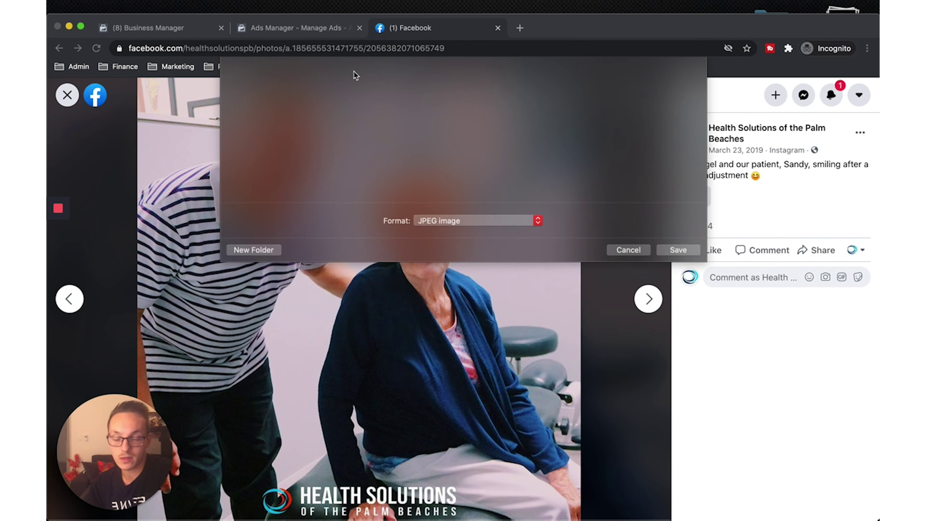
# Step: In Ads Manager, replace the LF1_IMG1 ad's image with the newly downloaded patient photo, accepting the square (1:1) crop for feeds
pyautogui.click(314, 26)
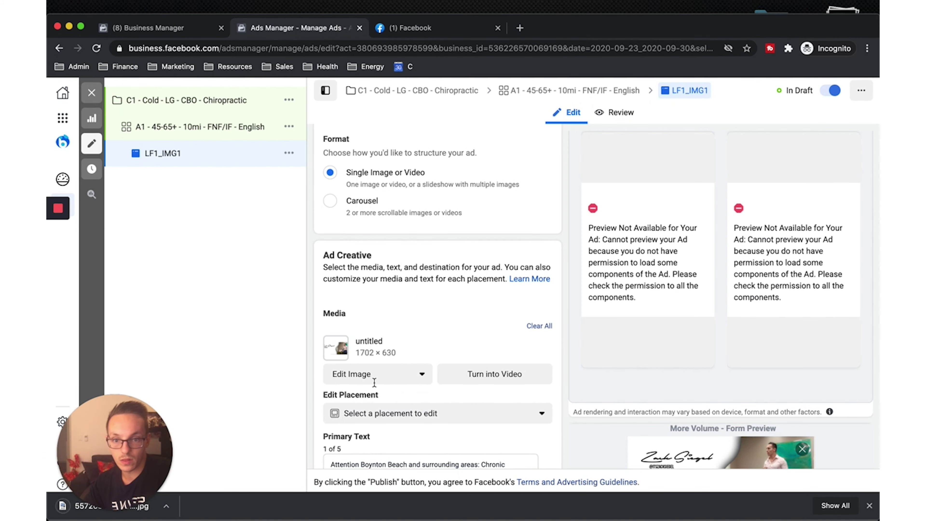
pyautogui.scroll(-6, 375, 382)
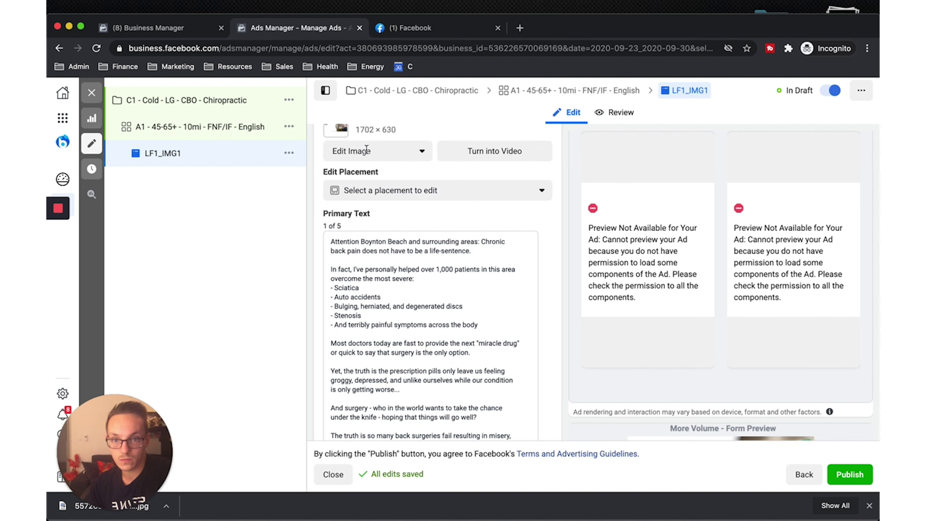
pyautogui.click(385, 151)
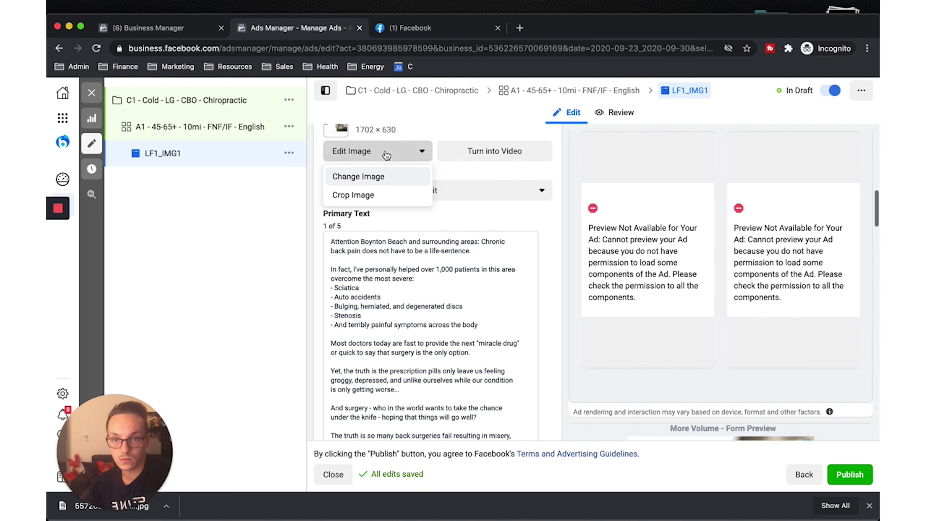
pyautogui.click(370, 177)
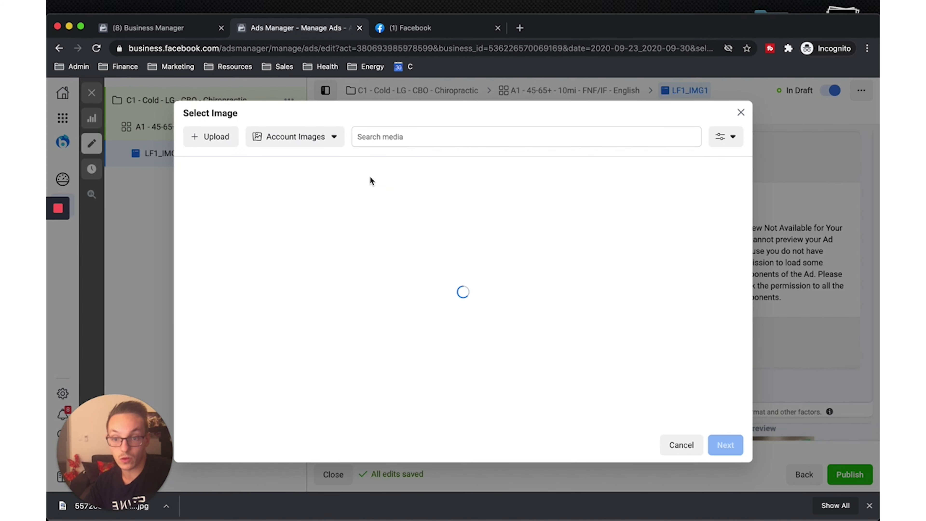
pyautogui.click(219, 139)
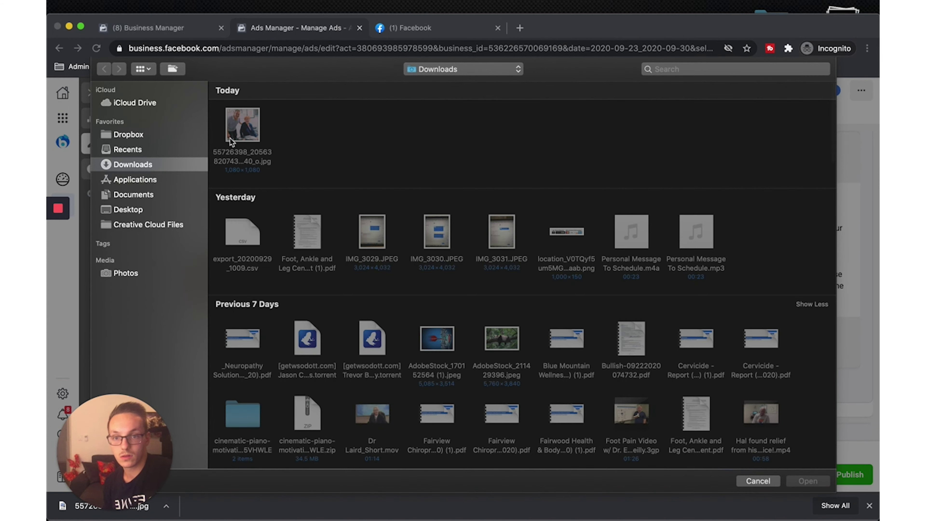
pyautogui.click(233, 135)
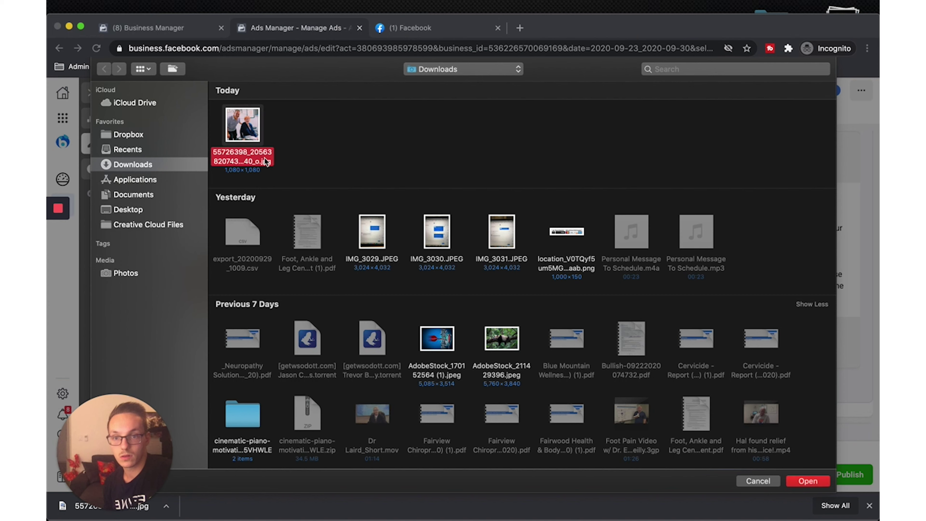
pyautogui.click(819, 483)
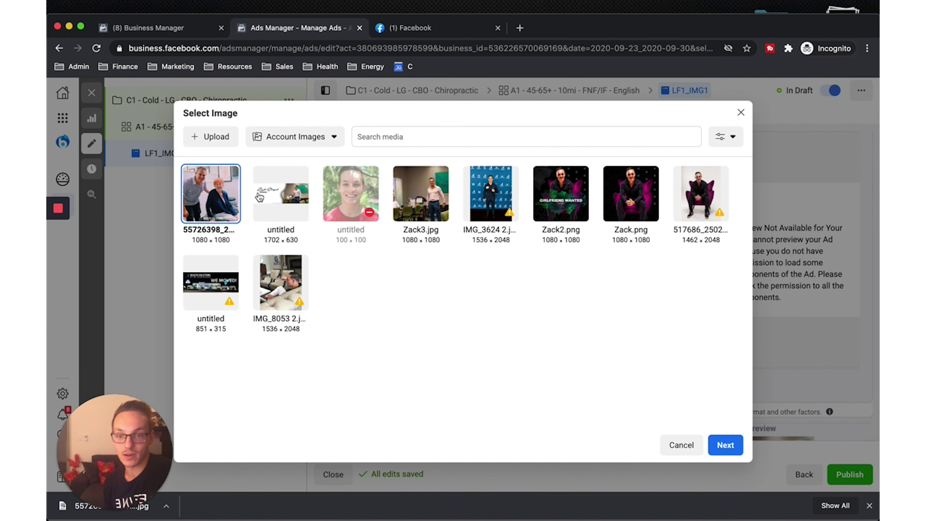
pyautogui.click(739, 448)
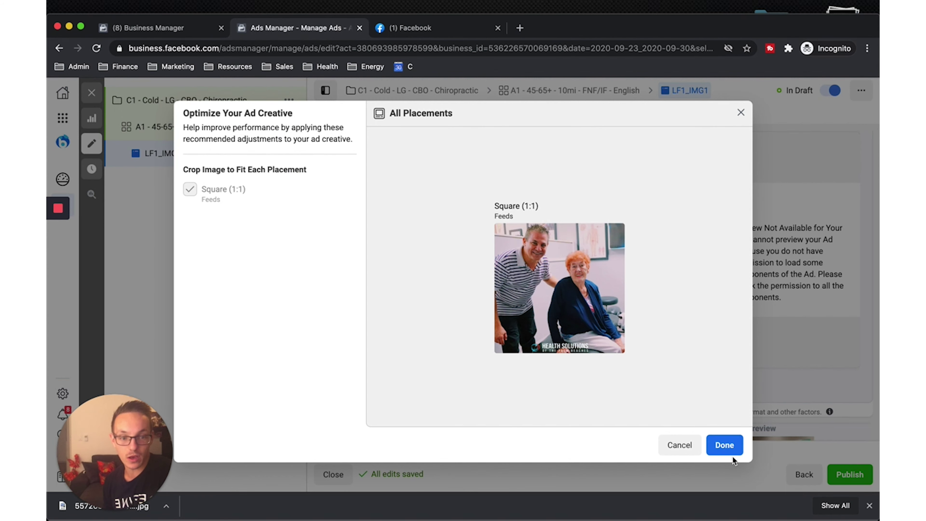
pyautogui.click(728, 447)
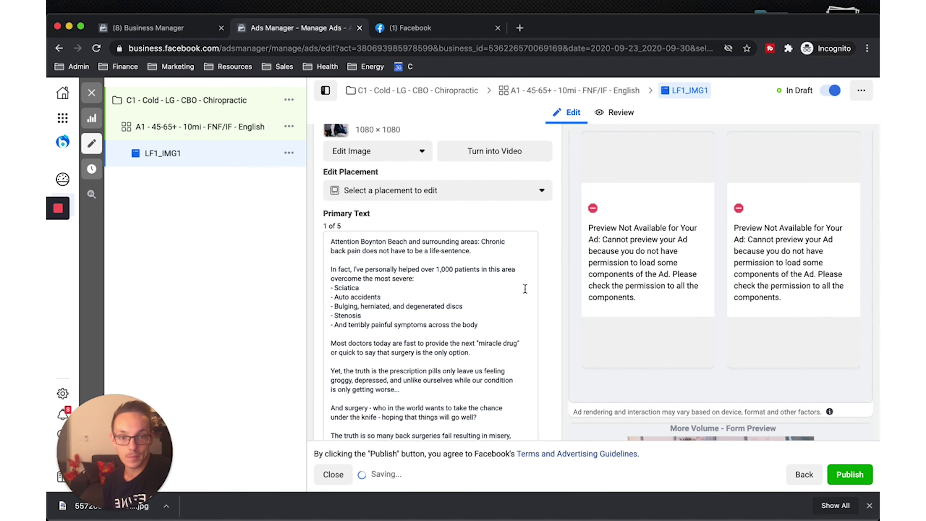
# Step: Review the ad's media, identity, primary text, instant form and tracking settings along with the placement and form previews
pyautogui.scroll(5, 464, 267)
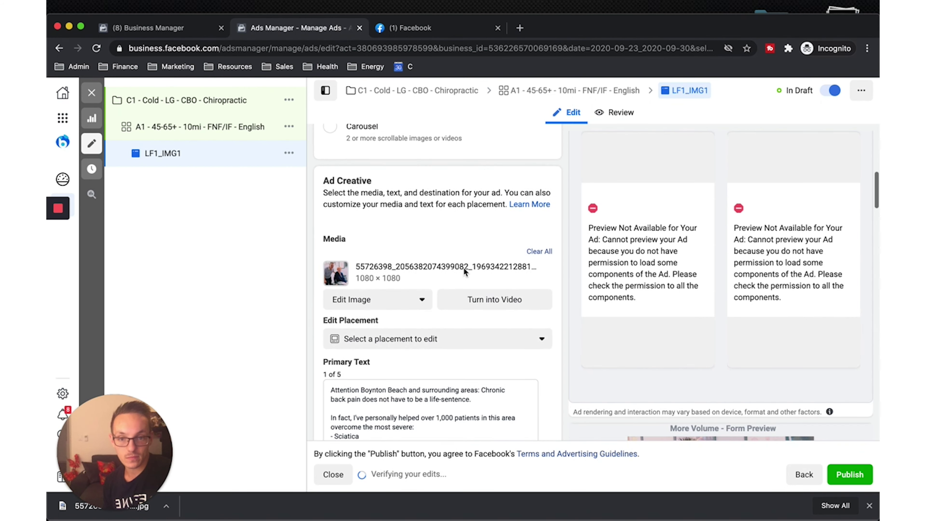
pyautogui.scroll(-2, 611, 304)
pyautogui.scroll(-5, 611, 304)
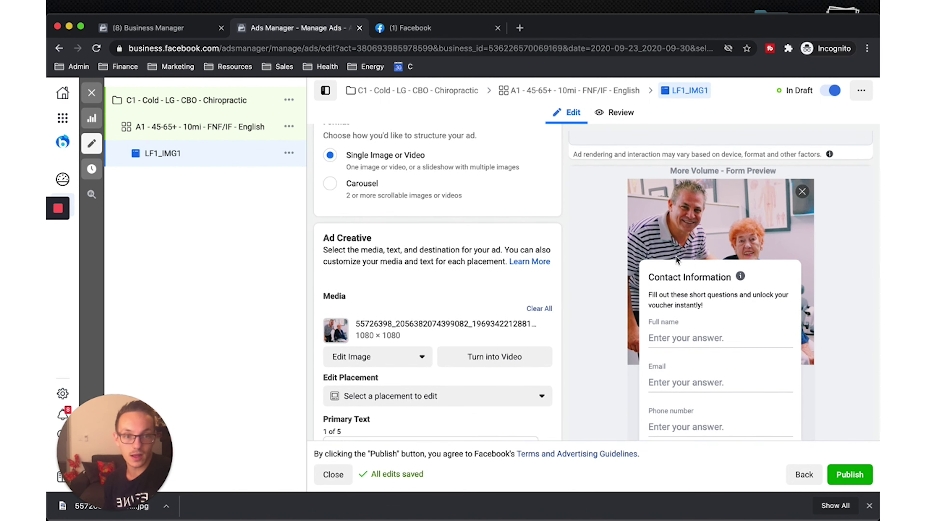
pyautogui.scroll(10, 676, 255)
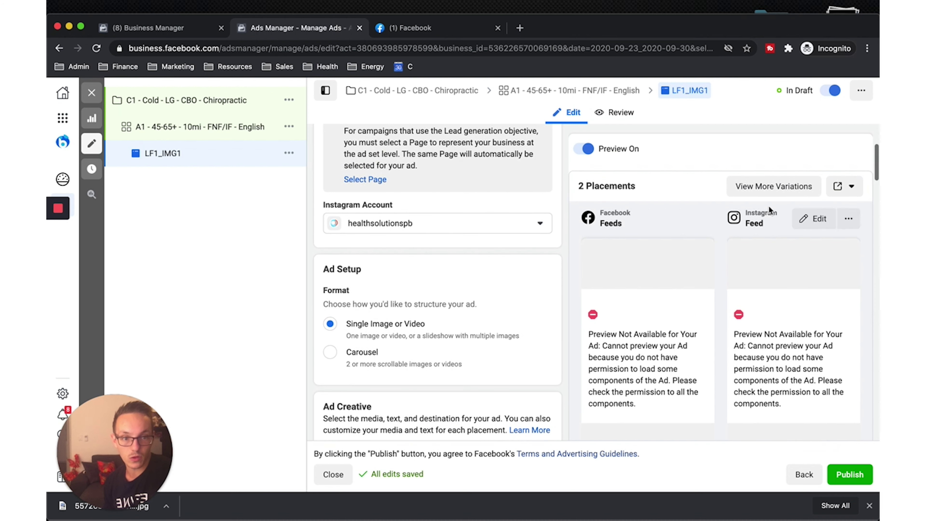
pyautogui.scroll(2, 647, 278)
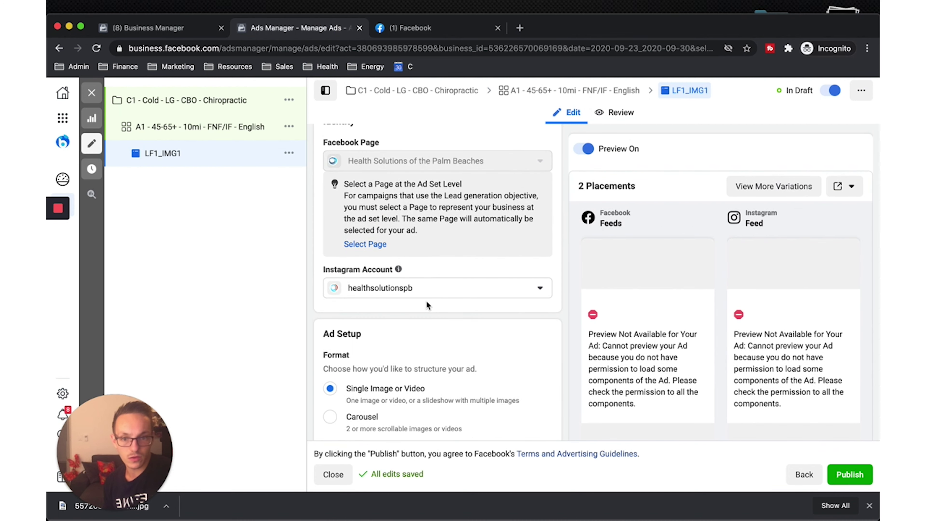
pyautogui.scroll(3, 426, 302)
pyautogui.scroll(-5, 426, 301)
pyautogui.scroll(-20, 431, 310)
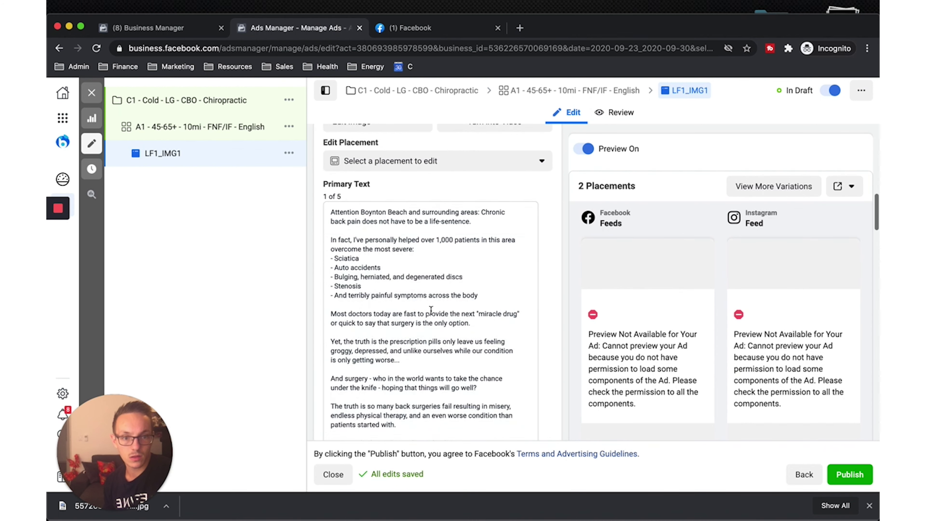
pyautogui.scroll(-15, 431, 310)
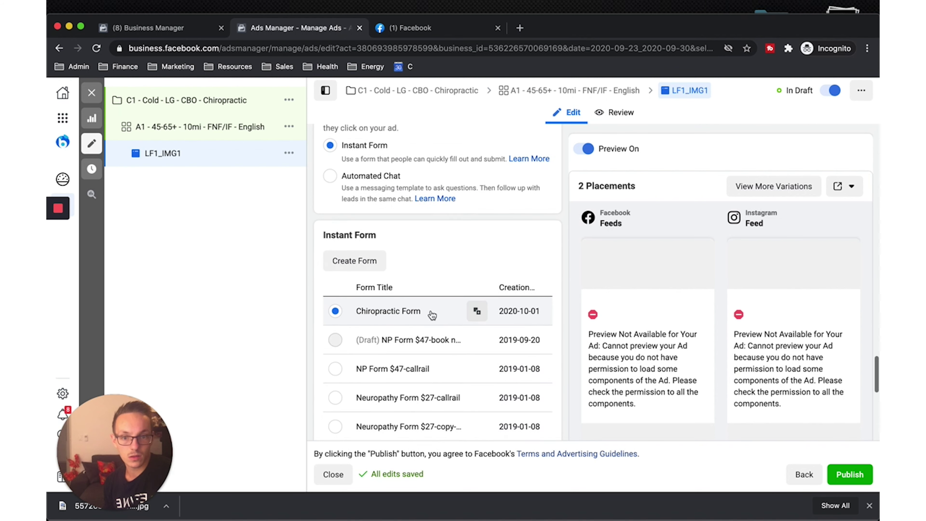
pyautogui.scroll(-8, 708, 317)
pyautogui.scroll(-2, 708, 317)
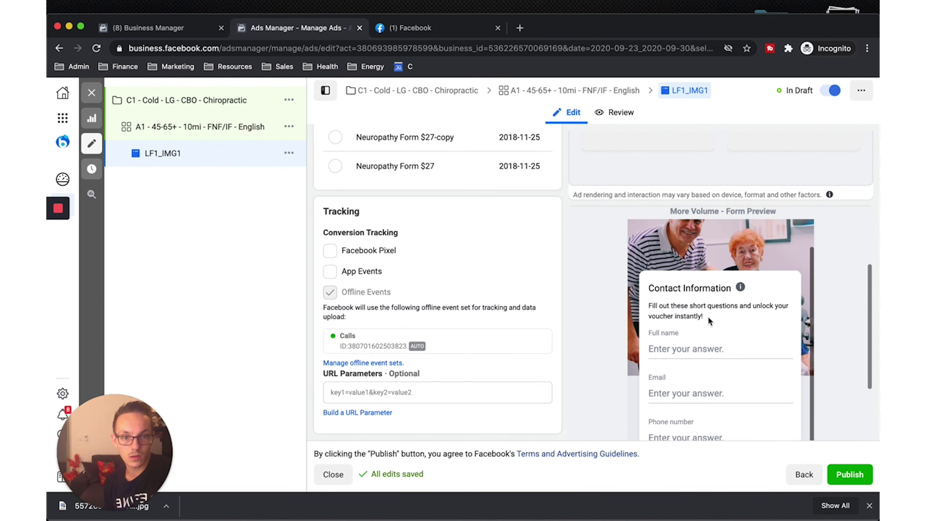
pyautogui.scroll(2, 708, 317)
pyautogui.scroll(10, 713, 208)
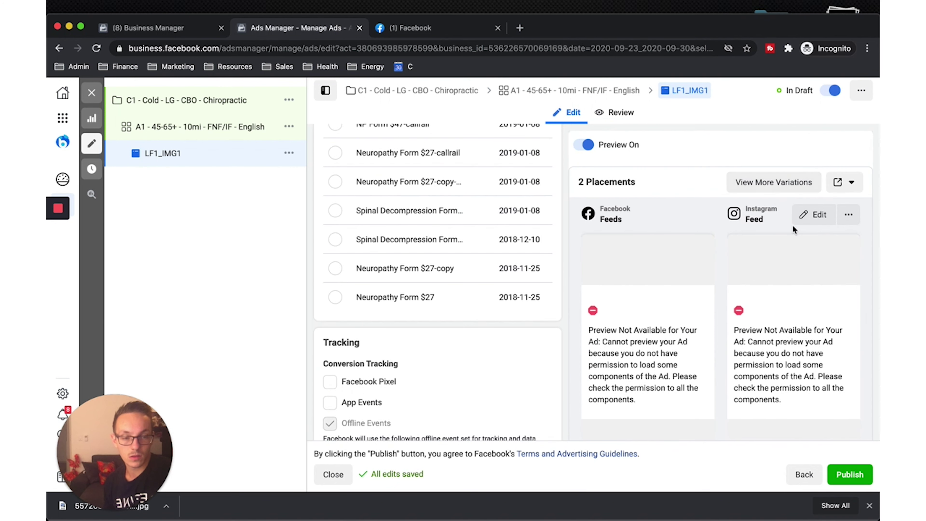
# Step: Reload the ad preview and check how the ad looks in Facebook Feeds and Instagram Feed
pyautogui.click(588, 146)
pyautogui.moveTo(685, 316)
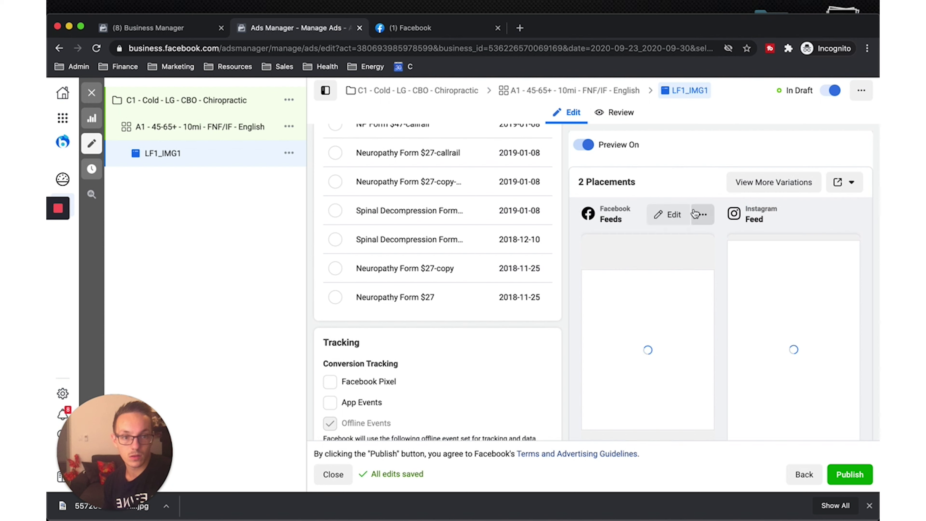
pyautogui.scroll(-3, 686, 274)
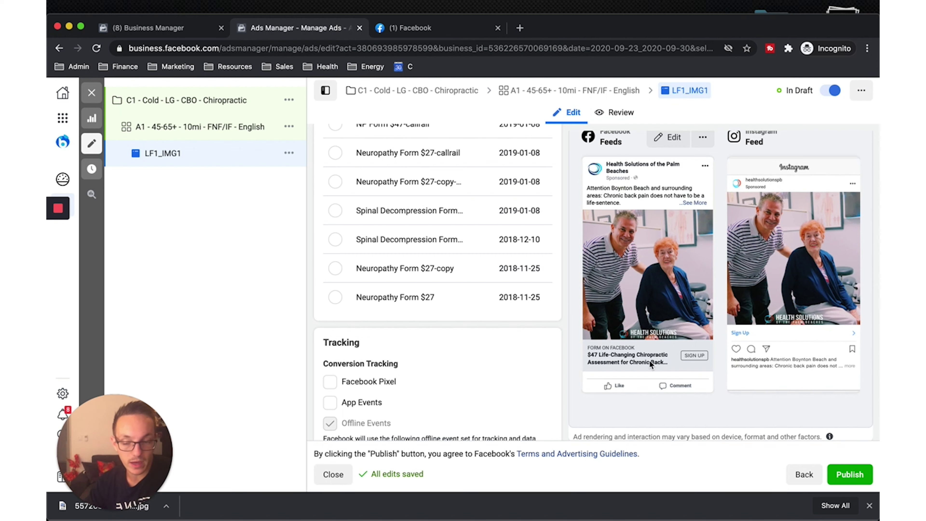
# Step: Publish the chiropractic campaign with its ad set and ad, and close the editor to return to the ads list
pyautogui.click(870, 506)
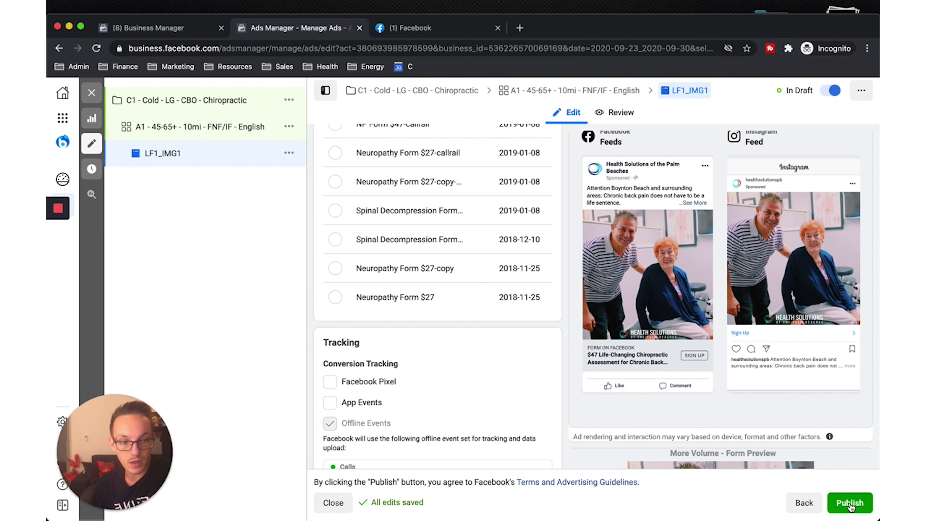
pyautogui.click(850, 505)
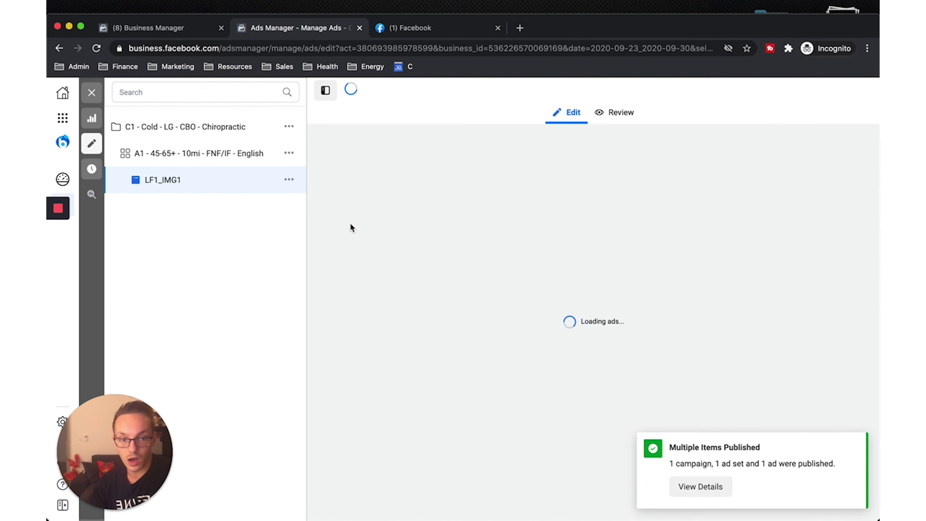
pyautogui.click(91, 94)
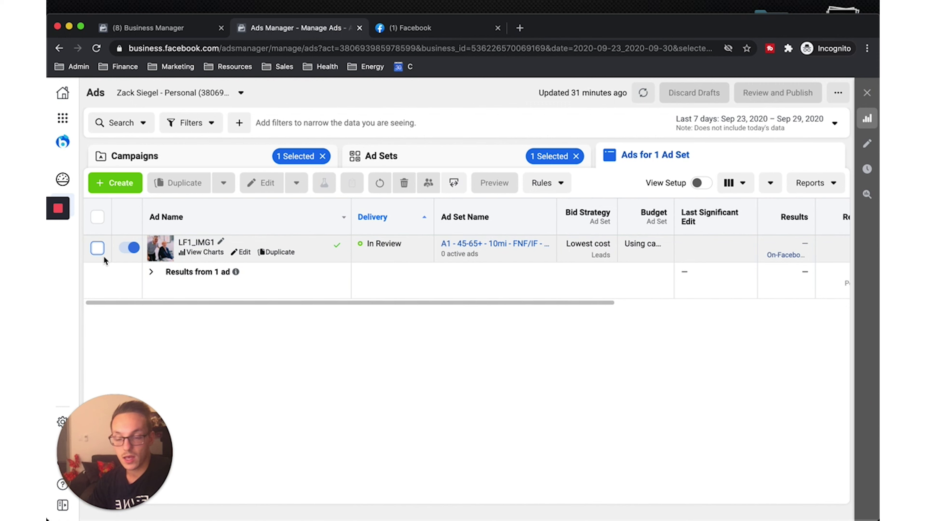
# Step: Select the LF1_IMG1 ad and examine its duplication options without duplicating it
pyautogui.click(94, 248)
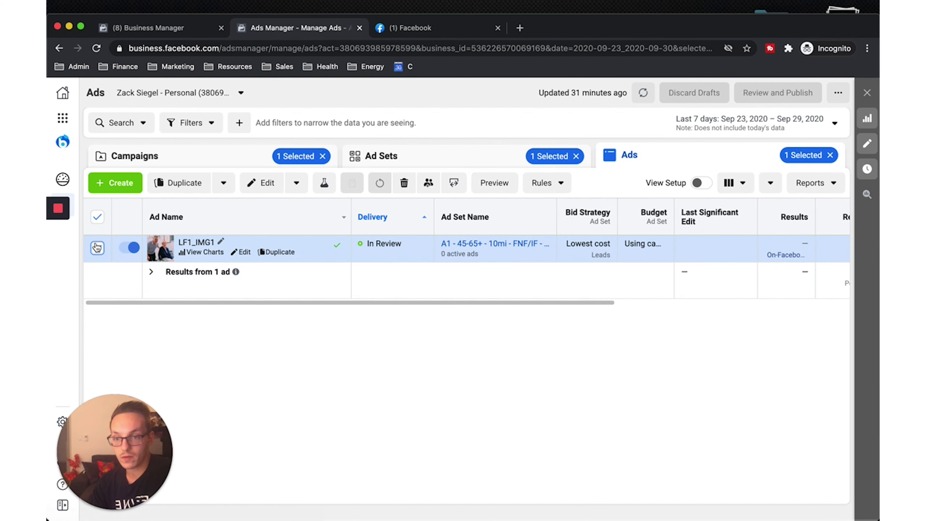
pyautogui.click(223, 183)
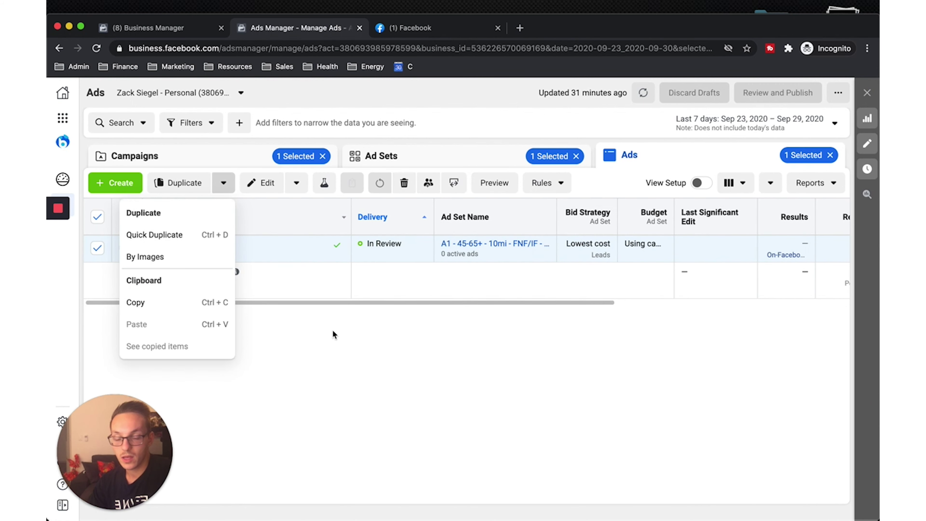
pyautogui.click(333, 349)
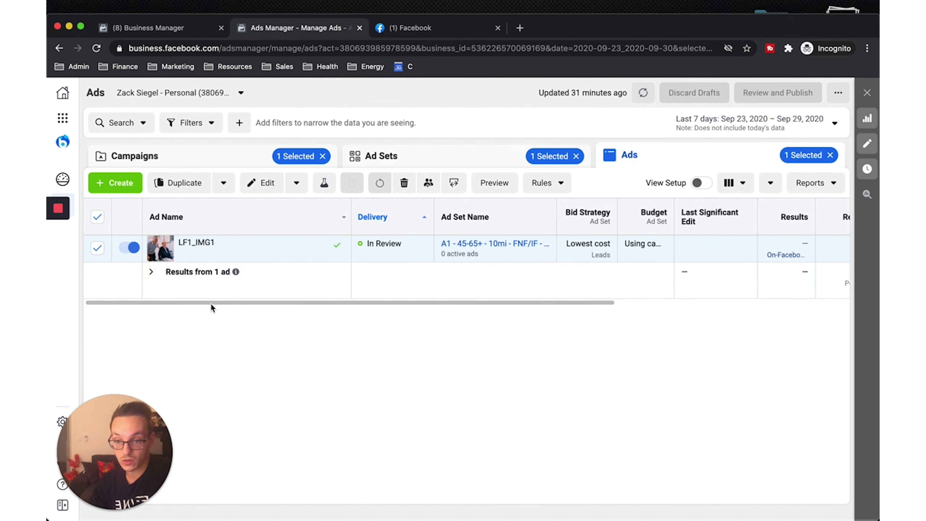
pyautogui.moveTo(165, 252)
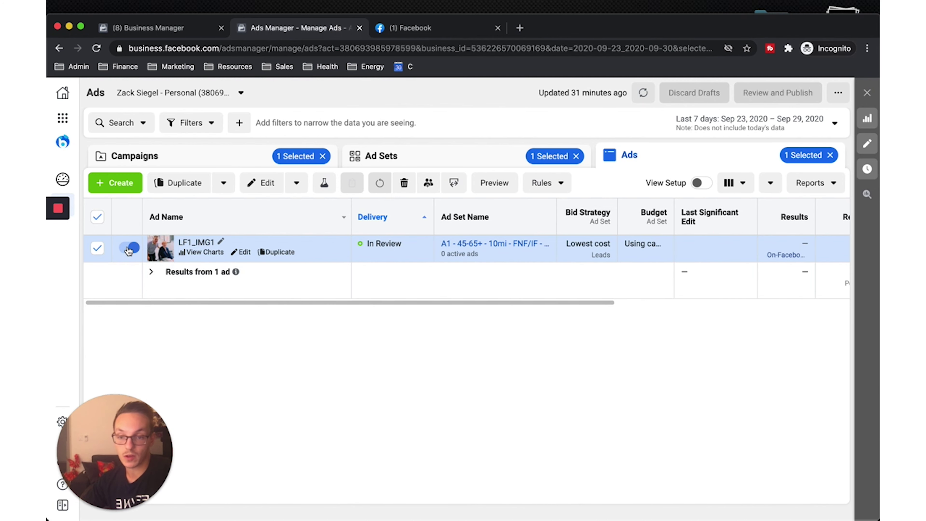
# Step: Show the ad sets and examine the duplication options for A1 - 45-65+ - 10mi - FNF/IF - English
pyautogui.click(388, 161)
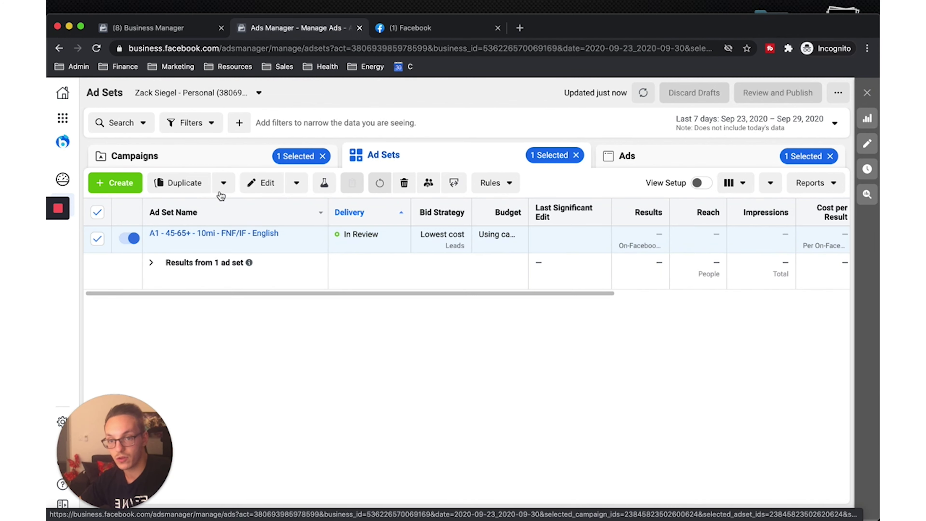
pyautogui.click(224, 183)
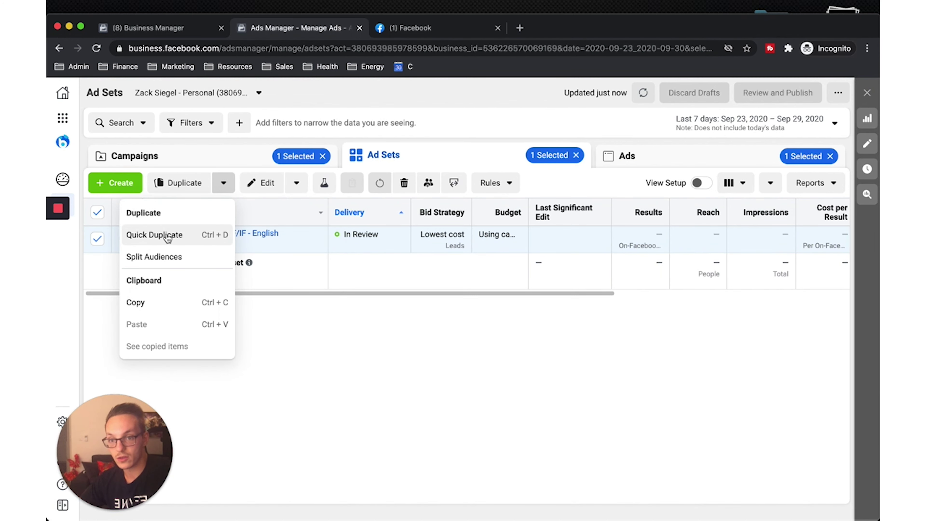
pyautogui.click(322, 339)
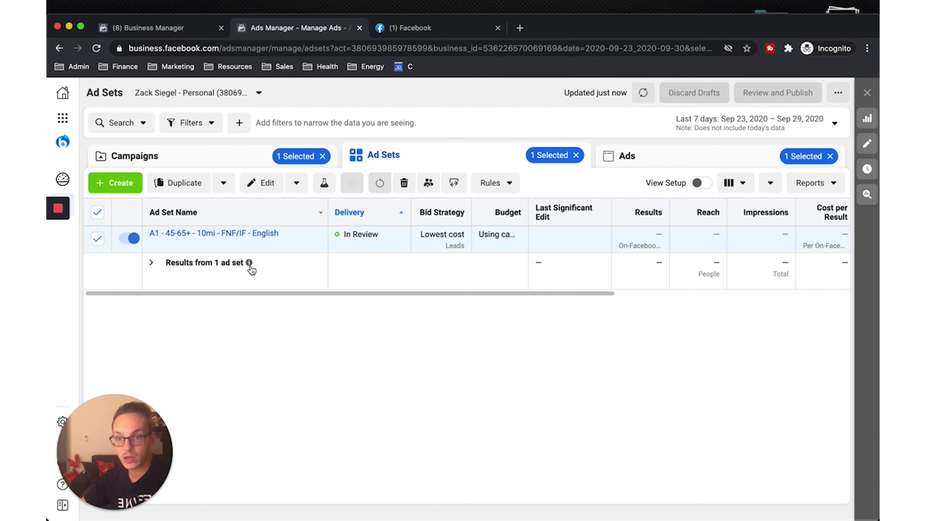
# Step: Look over the campaign's ad list and its ad set list
pyautogui.moveTo(250, 268)
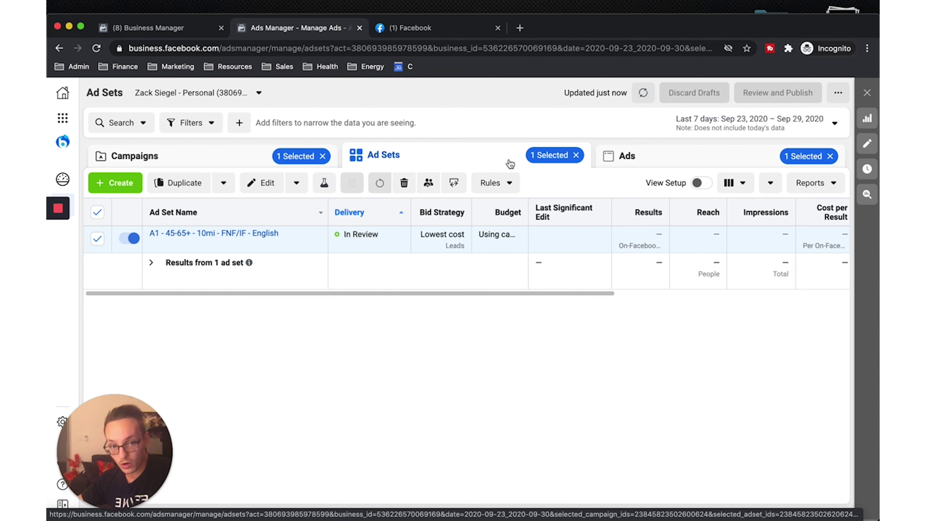
pyautogui.click(650, 166)
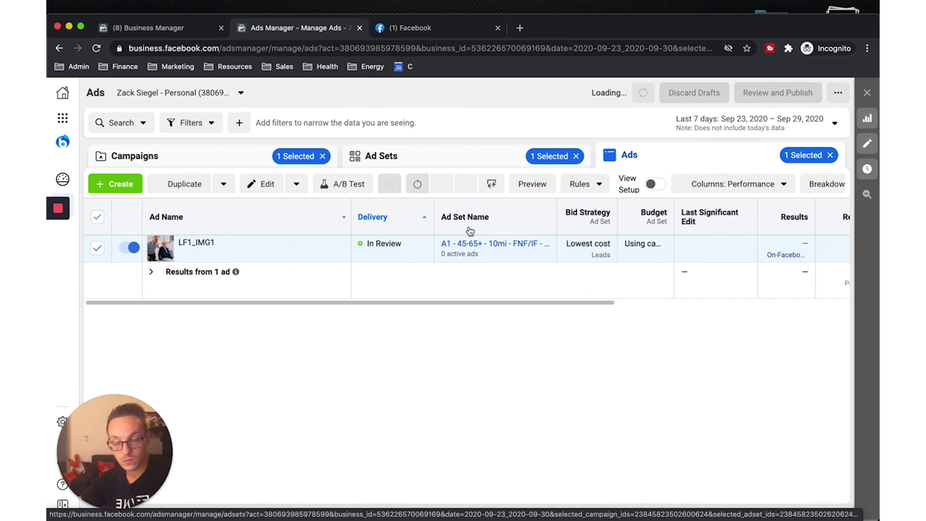
pyautogui.click(420, 164)
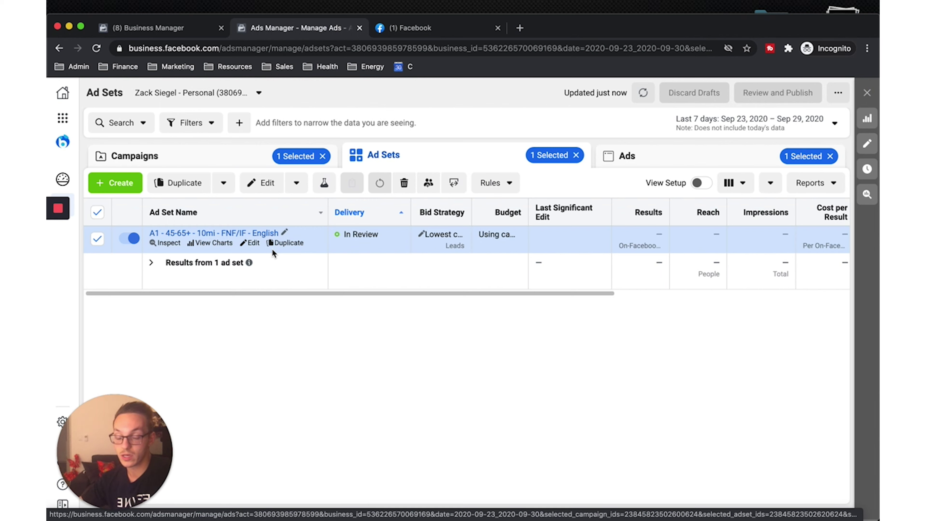
# Step: Open the LF1_IMG1 ad for editing and review its headlines, descriptions and placement previews
pyautogui.click(636, 165)
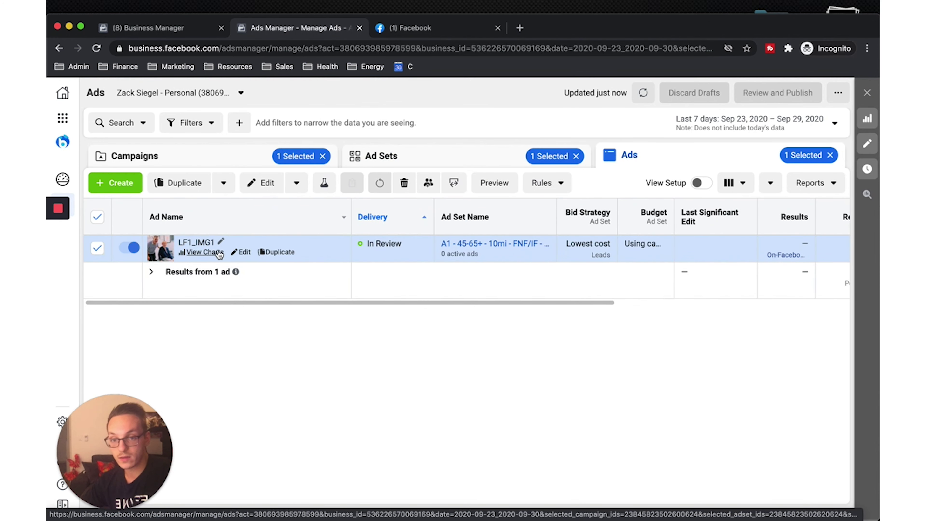
pyautogui.click(243, 252)
pyautogui.scroll(-10, 454, 390)
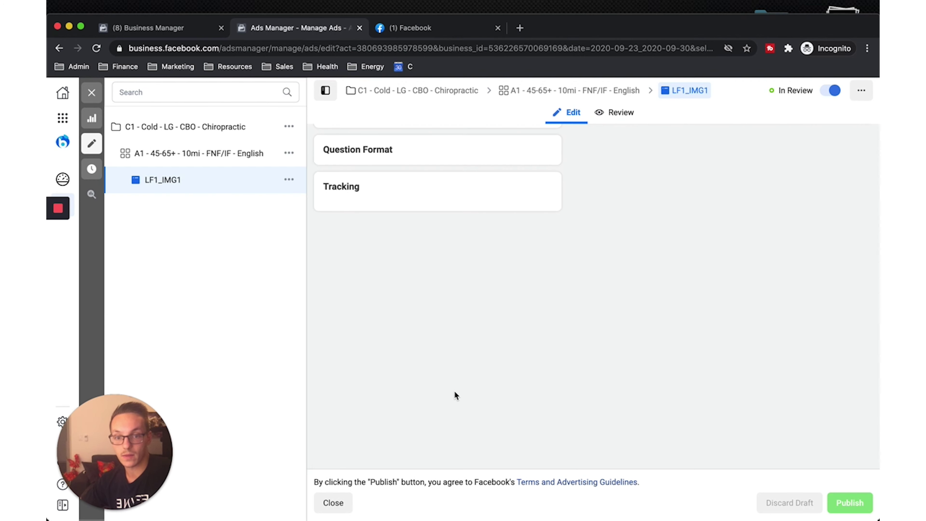
pyautogui.scroll(-1, 455, 394)
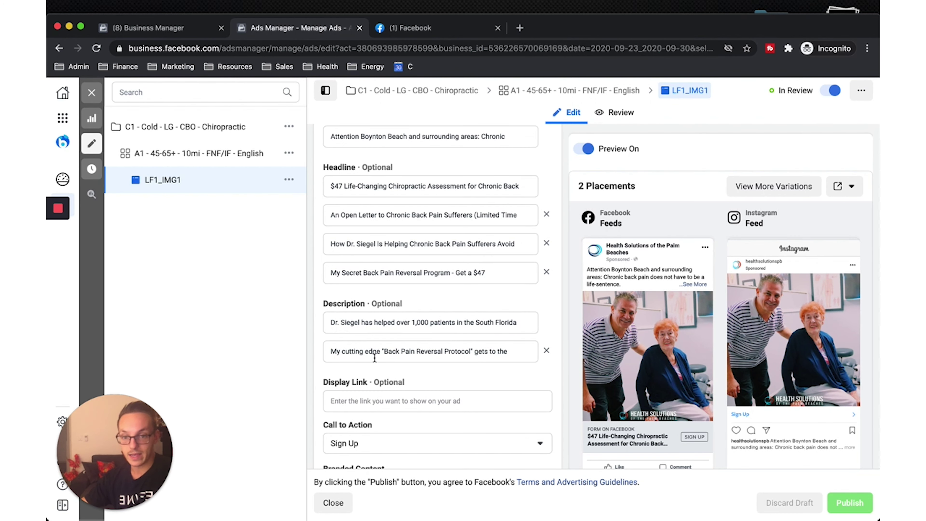
pyautogui.moveTo(788, 309)
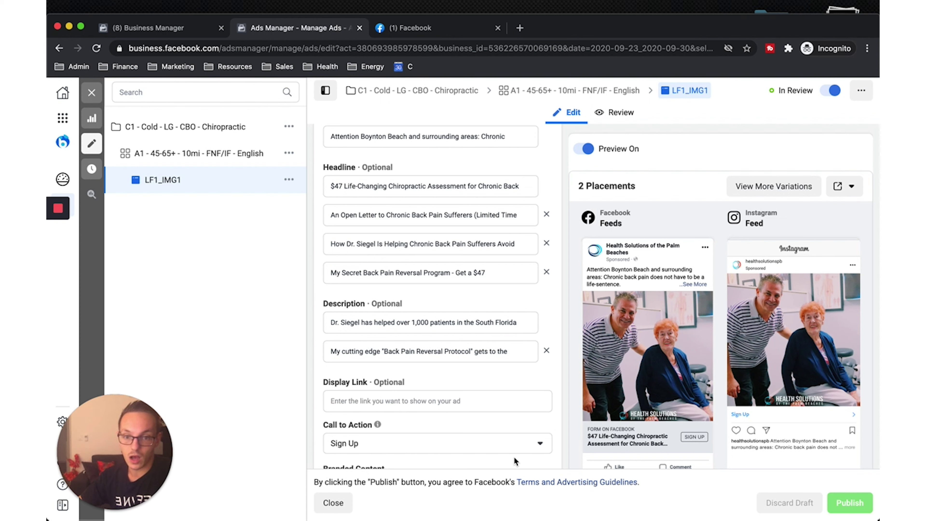
# Step: Expand the ad's primary text and read it through to the closing sign-up lines
pyautogui.moveTo(407, 310)
pyautogui.scroll(2, 407, 309)
pyautogui.scroll(1, 407, 310)
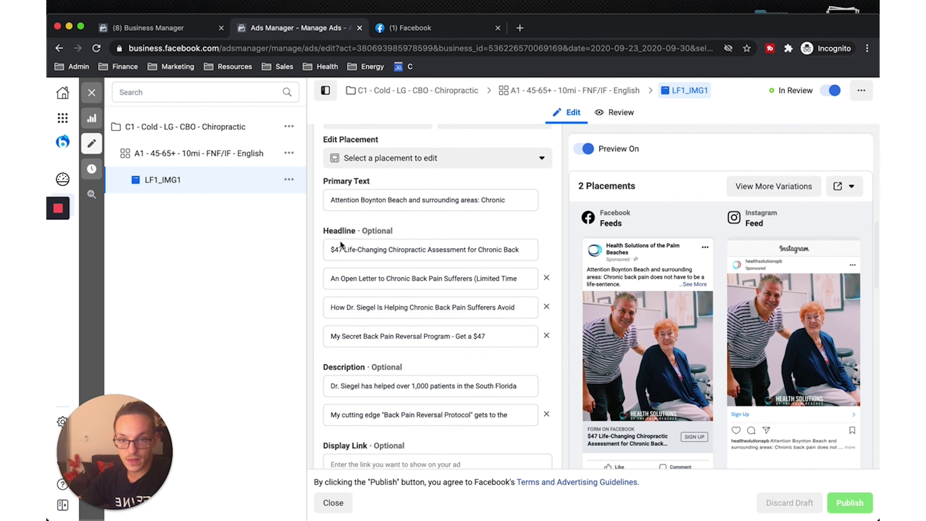
pyautogui.click(382, 199)
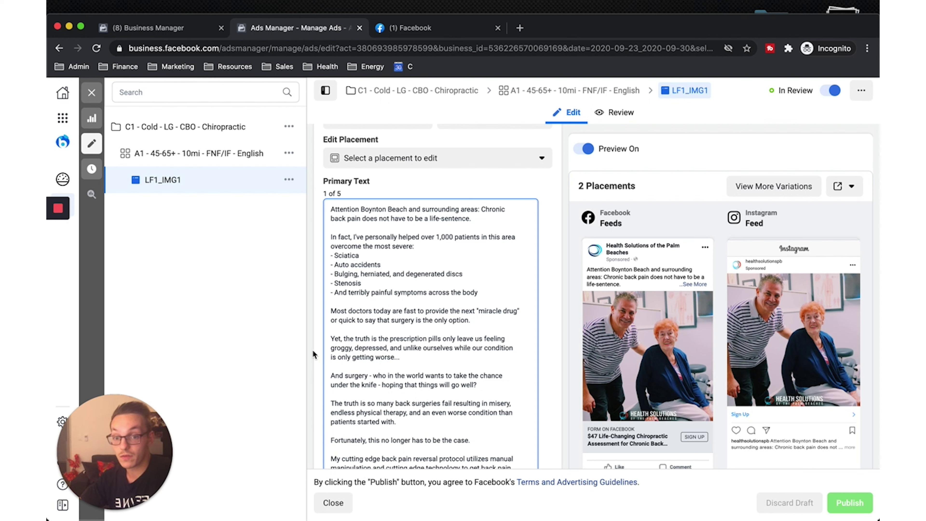
pyautogui.click(320, 346)
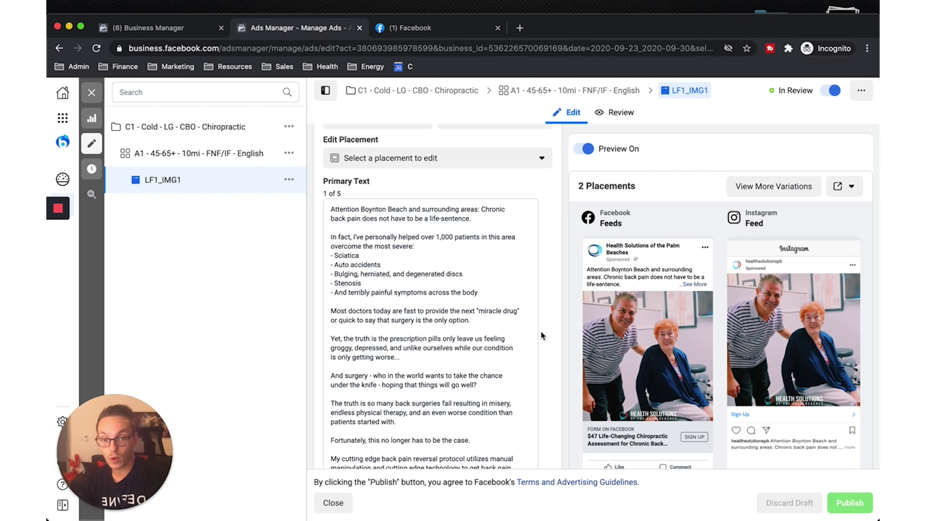
pyautogui.click(425, 232)
pyautogui.scroll(-10, 427, 318)
pyautogui.scroll(-15, 427, 318)
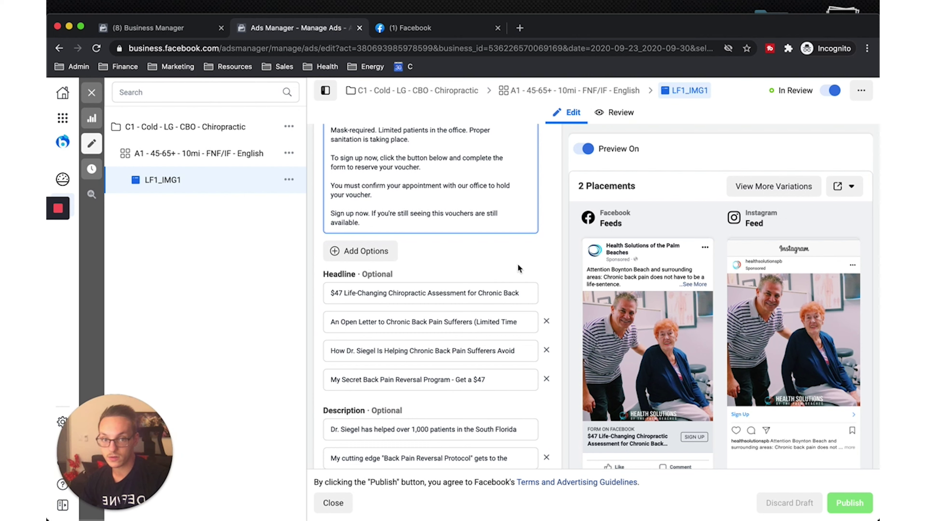
# Step: Set the ad's display link to healthsolutionspb.com
pyautogui.scroll(-5, 427, 376)
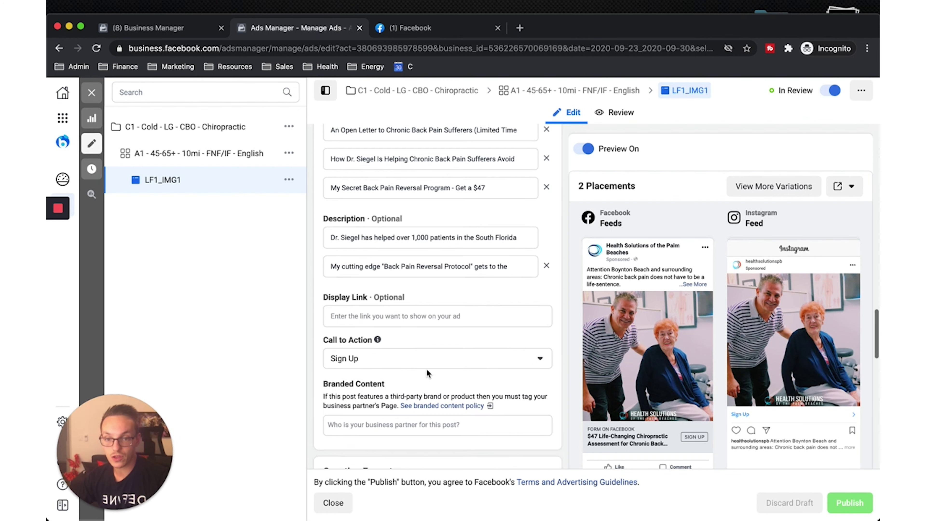
pyautogui.scroll(-3, 427, 369)
pyautogui.click(358, 213)
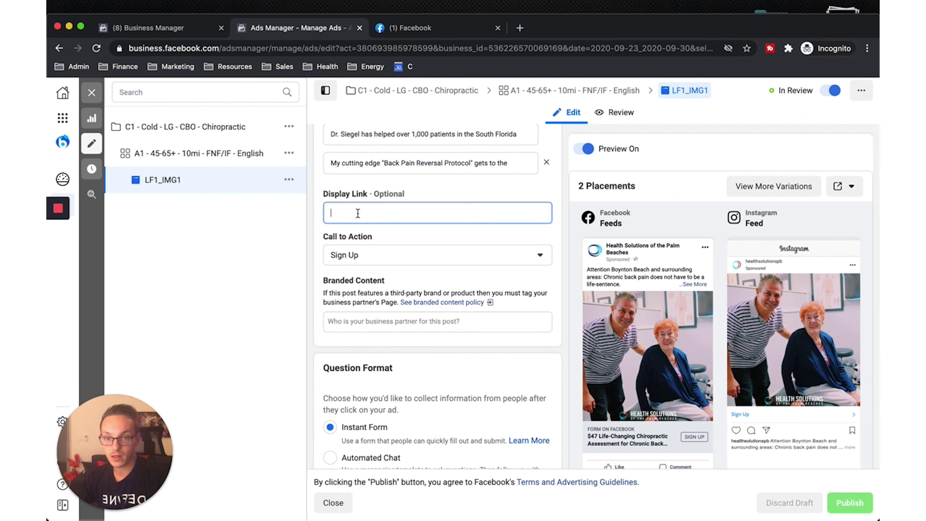
pyautogui.scroll(-2, 621, 365)
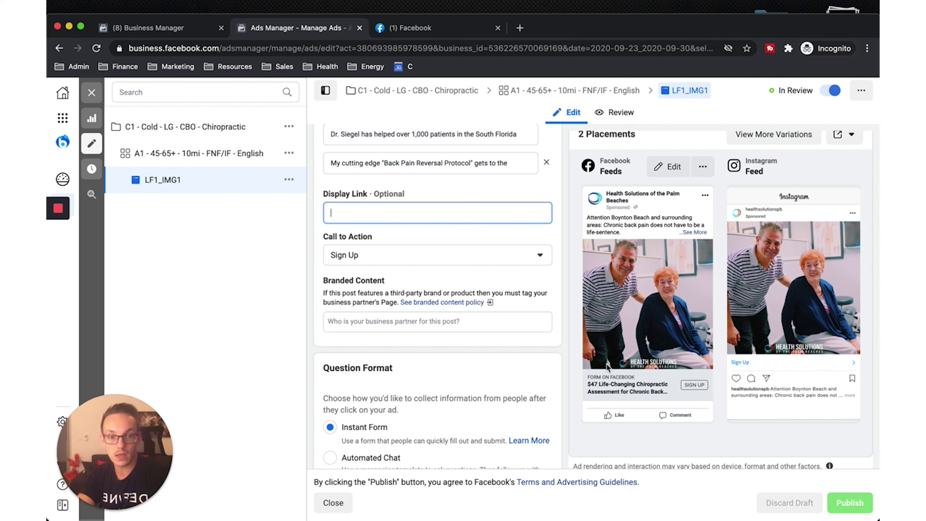
pyautogui.write('h')
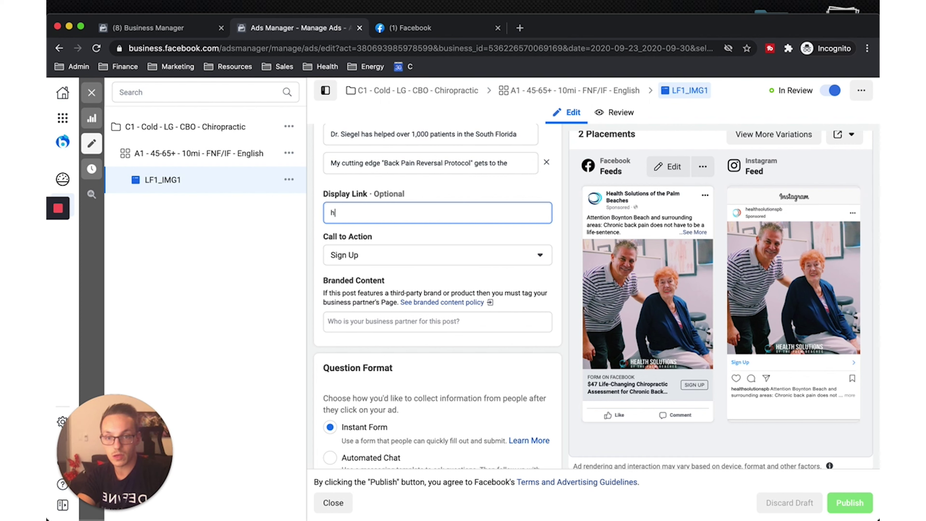
pyautogui.write('ealthsolutionspb.com')
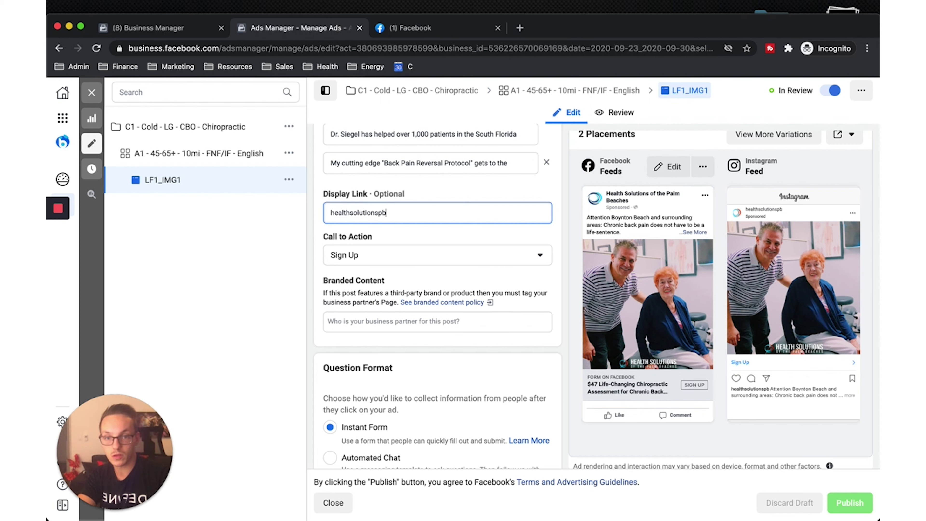
pyautogui.click(559, 232)
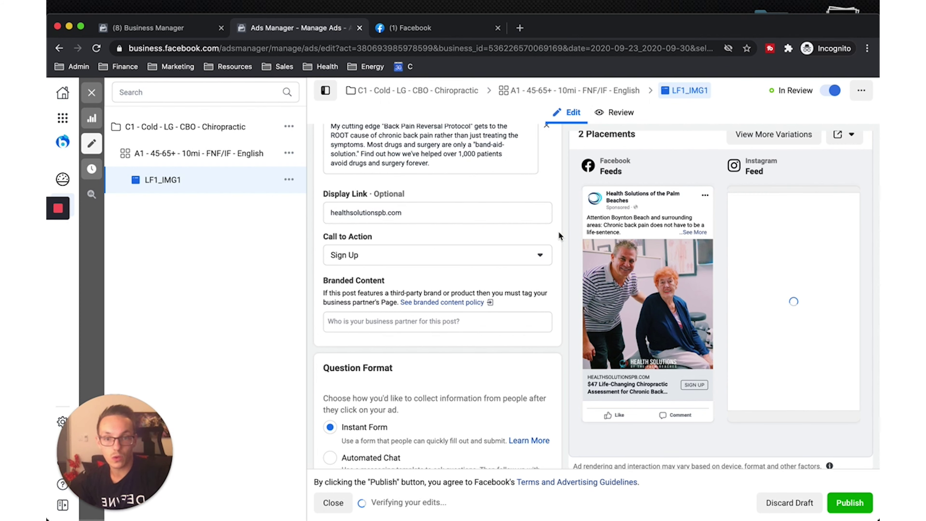
# Step: Check the ad's call-to-action options, question format and instant form without changing them, and publish the edited ad
pyautogui.click(527, 254)
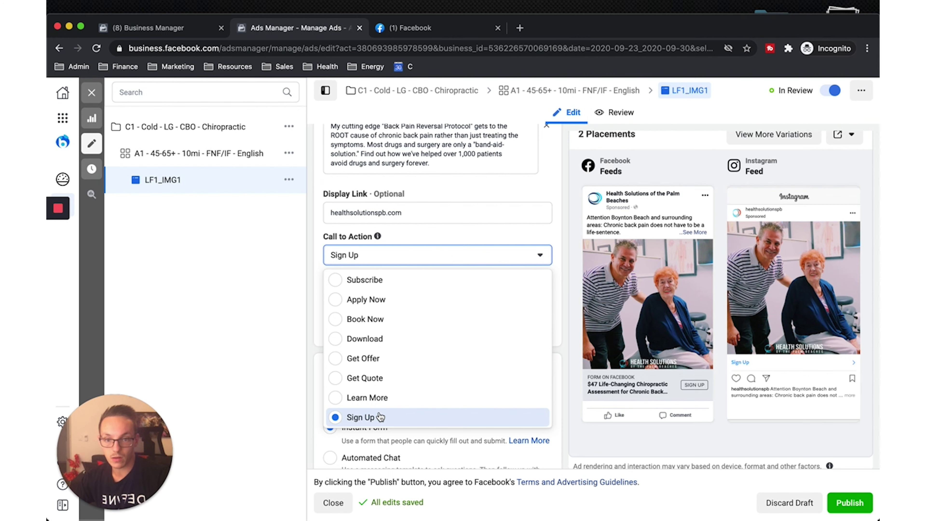
pyautogui.click(550, 227)
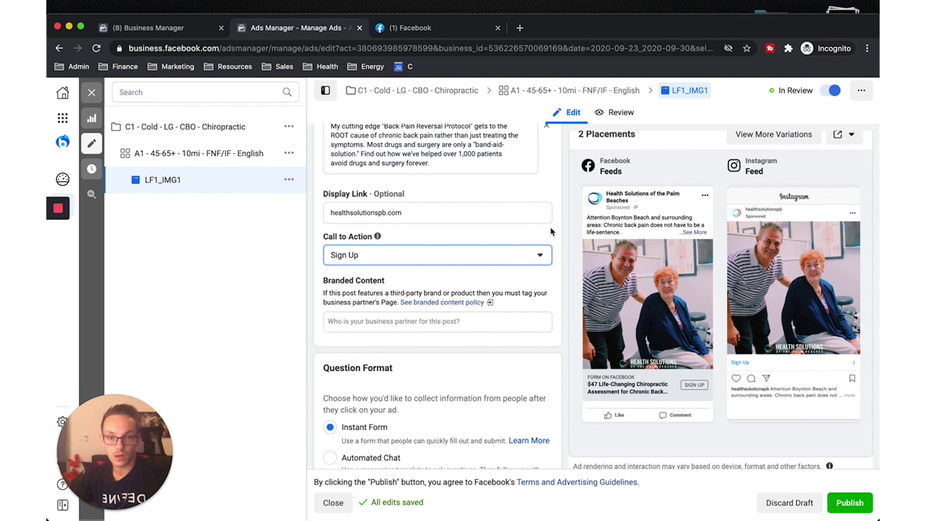
pyautogui.scroll(-8, 439, 380)
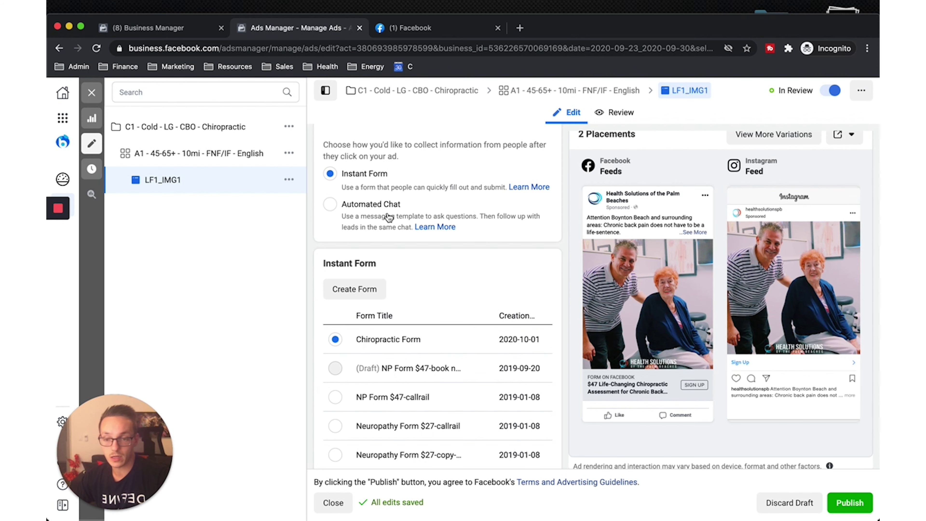
pyautogui.scroll(-6, 500, 296)
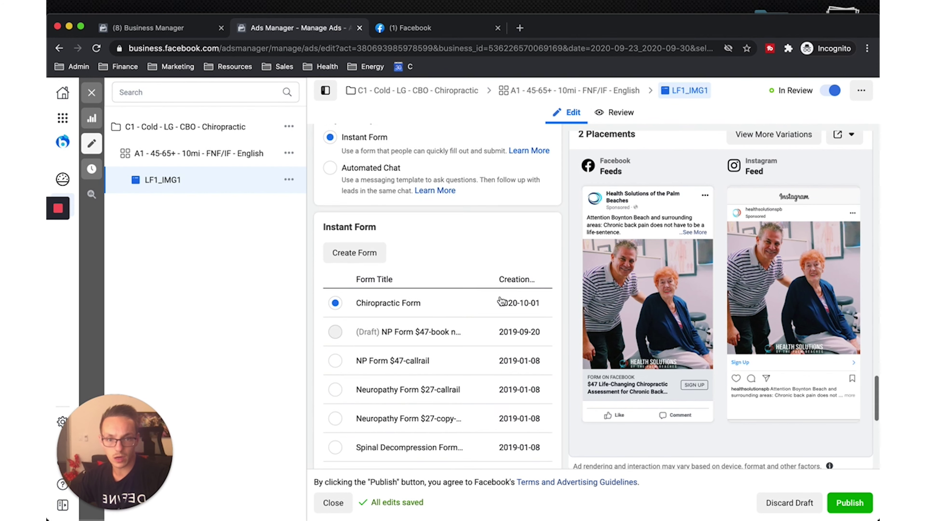
pyautogui.scroll(6, 500, 296)
pyautogui.scroll(3, 500, 296)
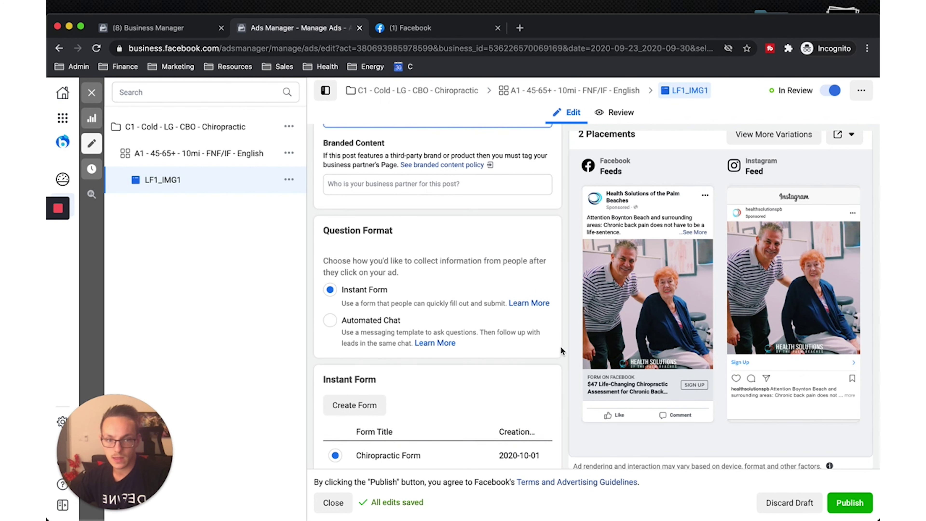
pyautogui.click(853, 504)
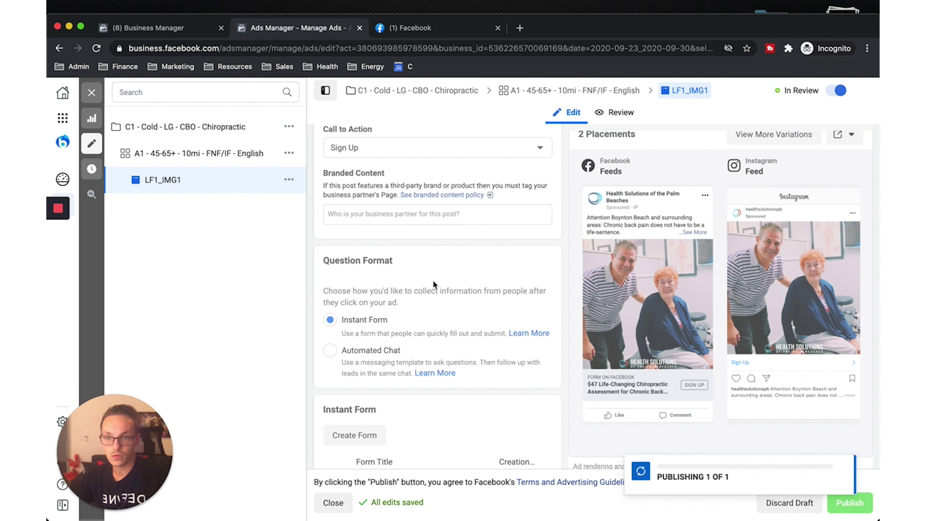